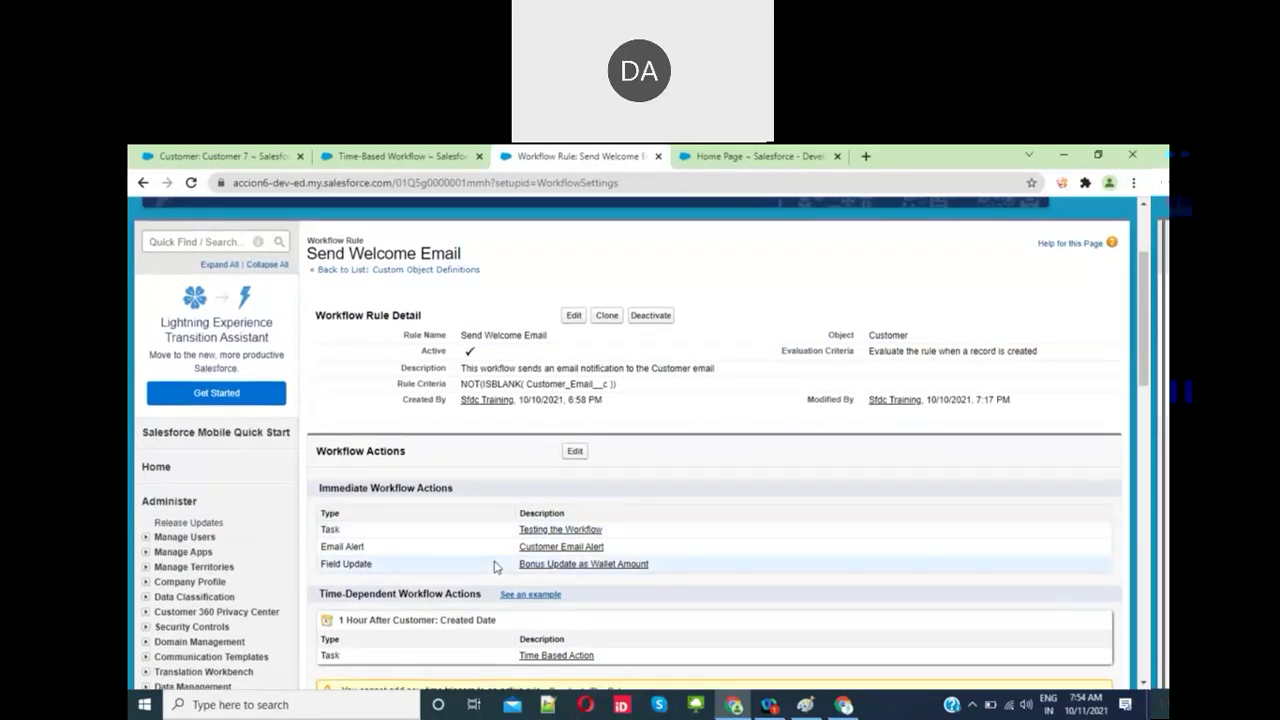
scroll(575, 620, "down", 2)
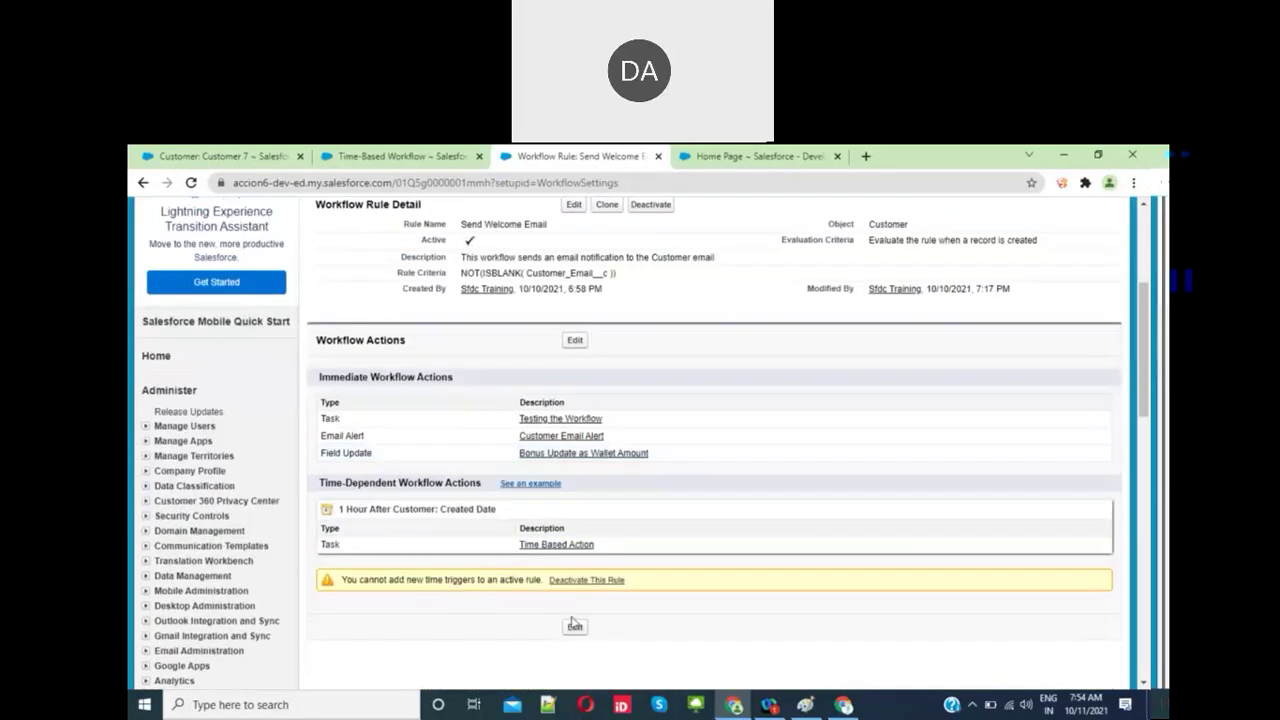
left_click(580, 343)
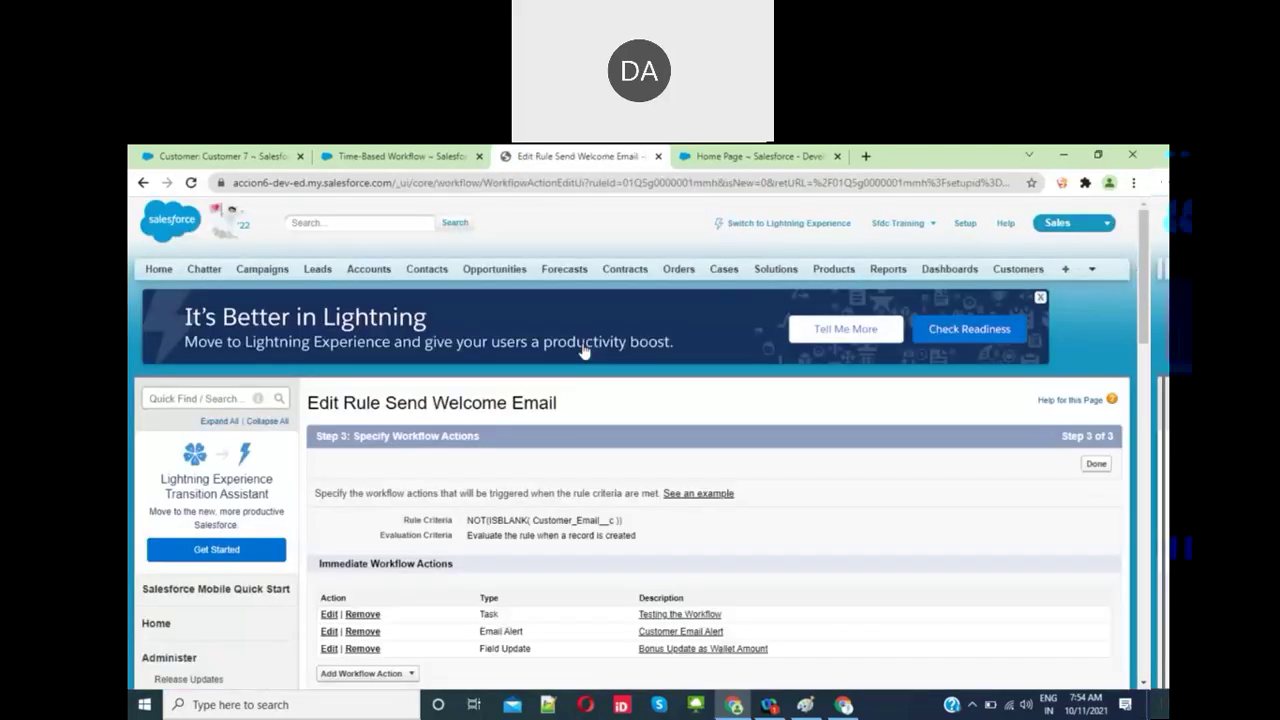
left_click(1097, 465)
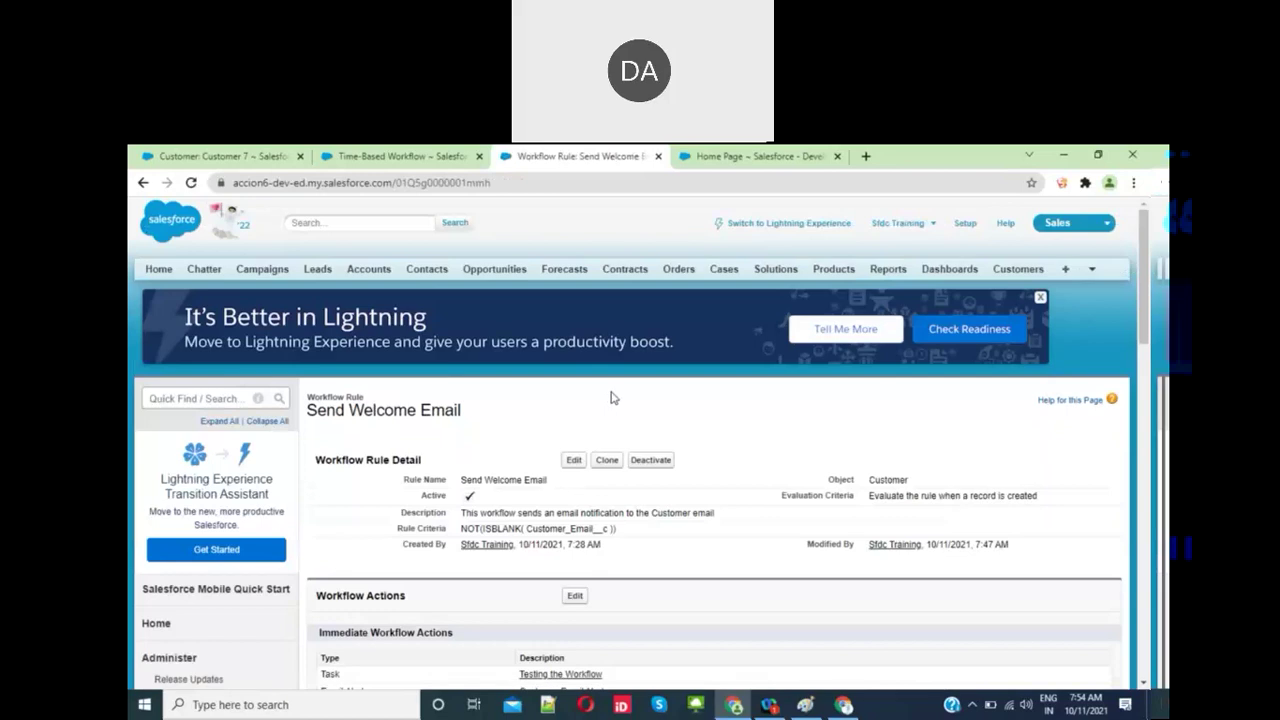
Step: Try to save the Send Welcome Email rule with its evaluation criteria set to "created, and every time it's edited", and leave the rule editor
left_click(573, 460)
scroll(636, 511, "down", 2)
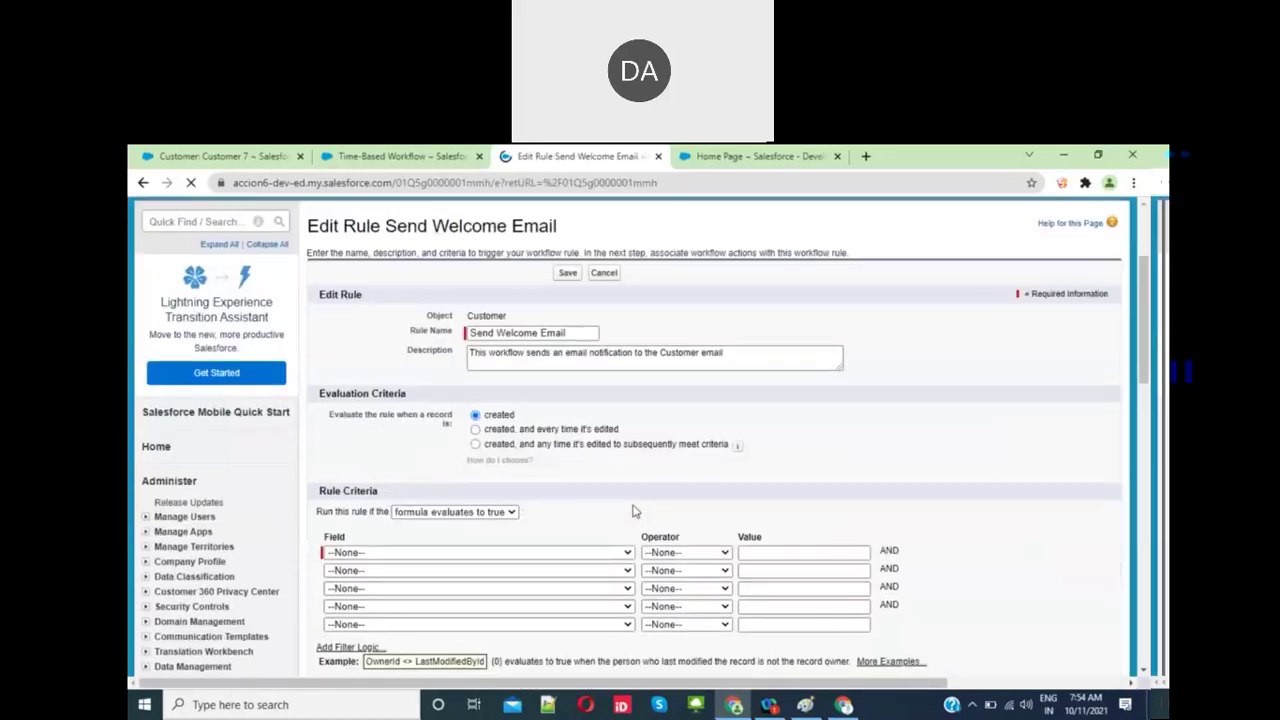
left_click(514, 432)
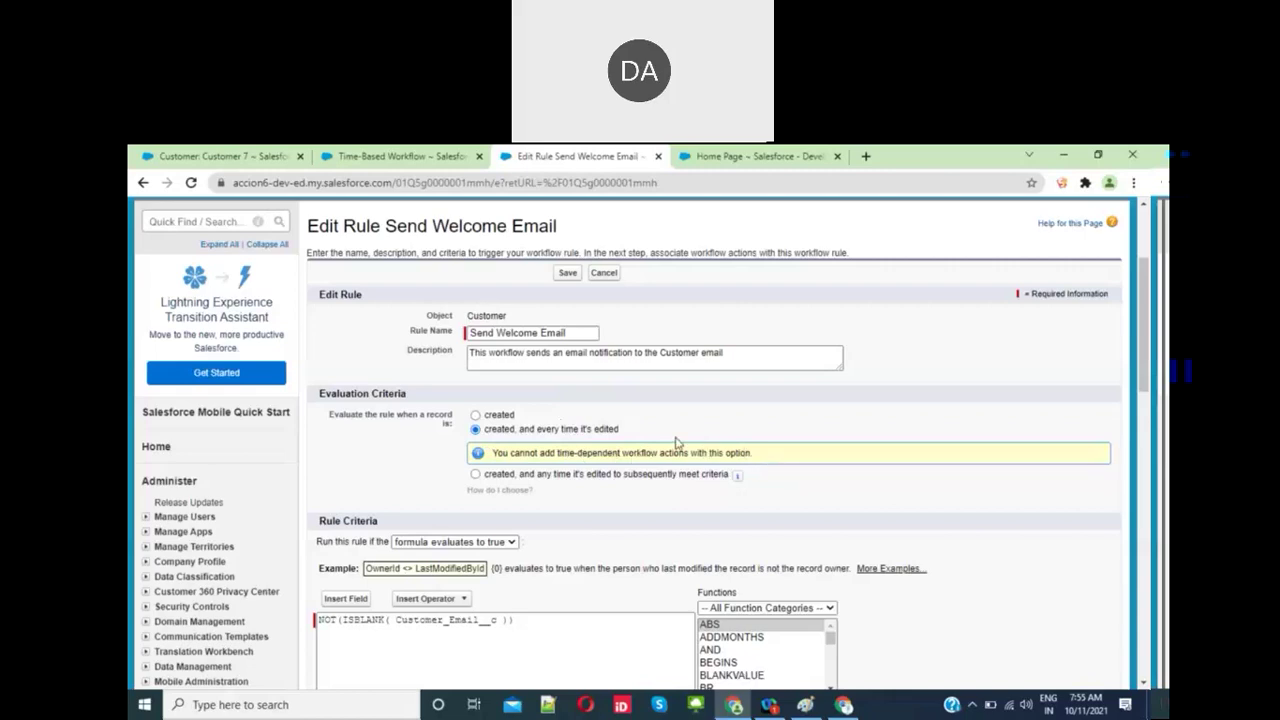
scroll(510, 431, "down", 3)
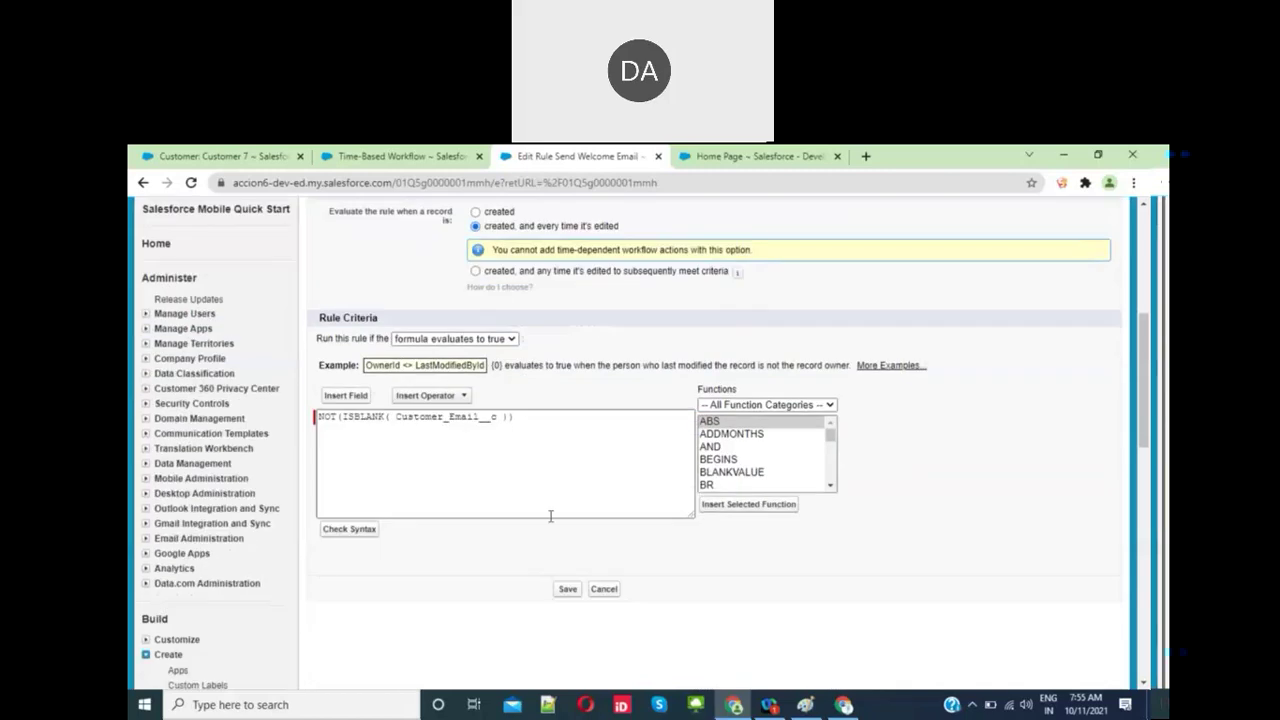
left_click(567, 588)
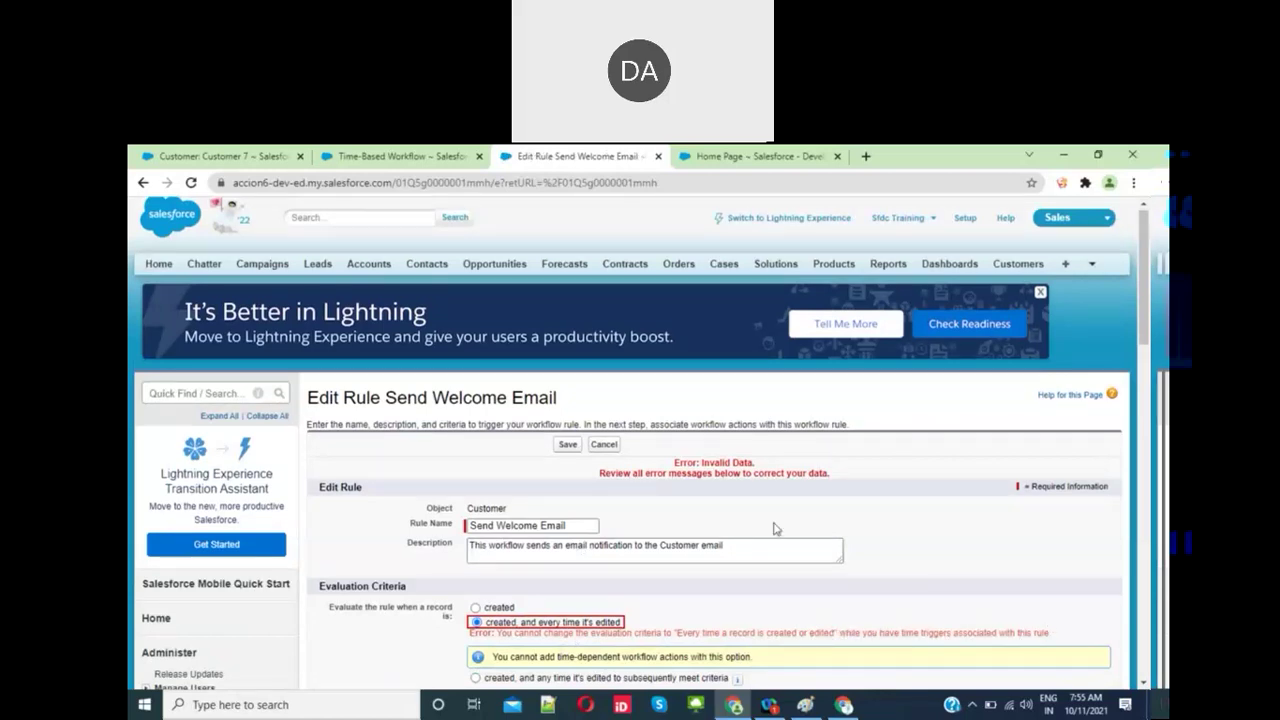
scroll(778, 530, "down", 3)
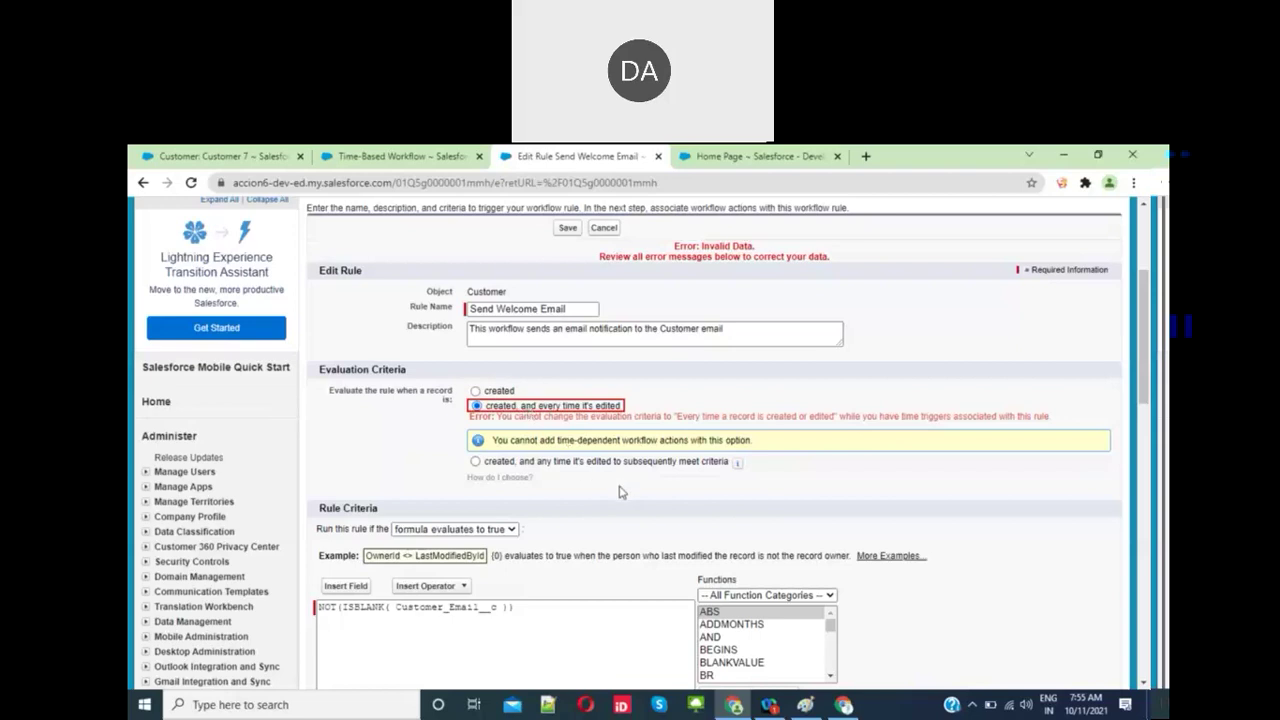
left_click(604, 229)
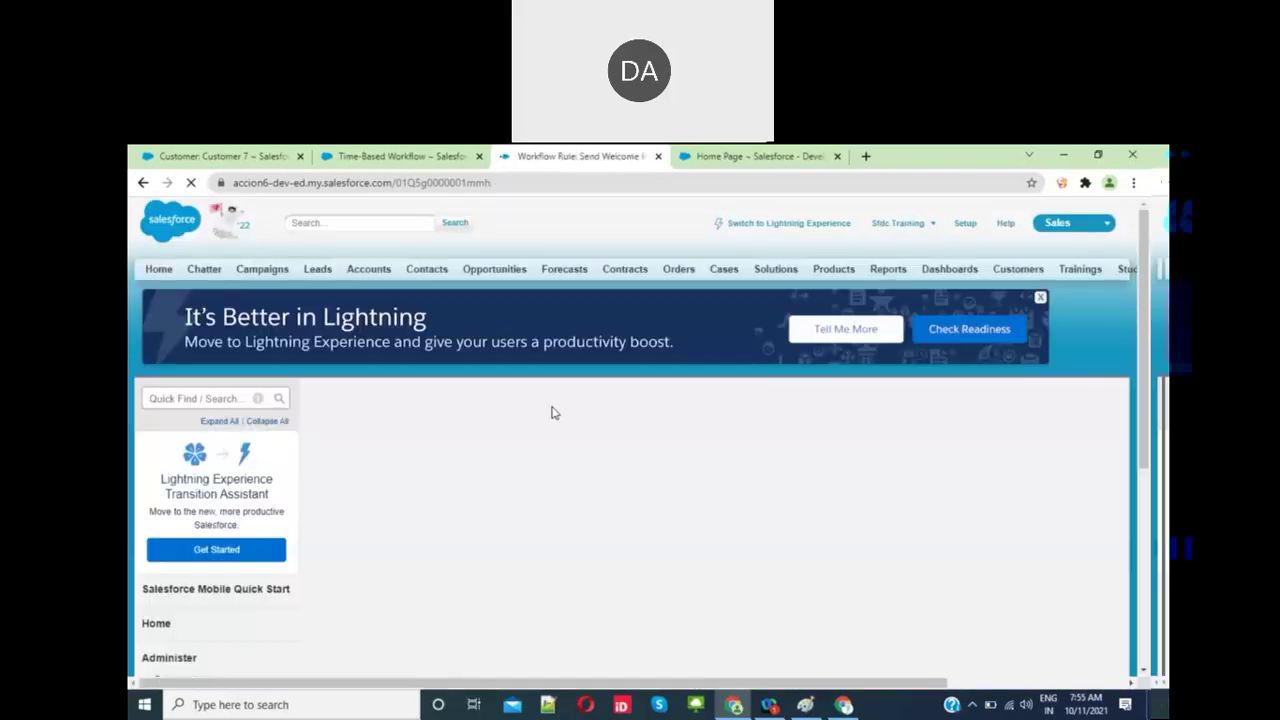
Step: Remove the Time Based Action task from the rule's 1-hour time trigger and finish editing the workflow actions
scroll(555, 413, "down", 3)
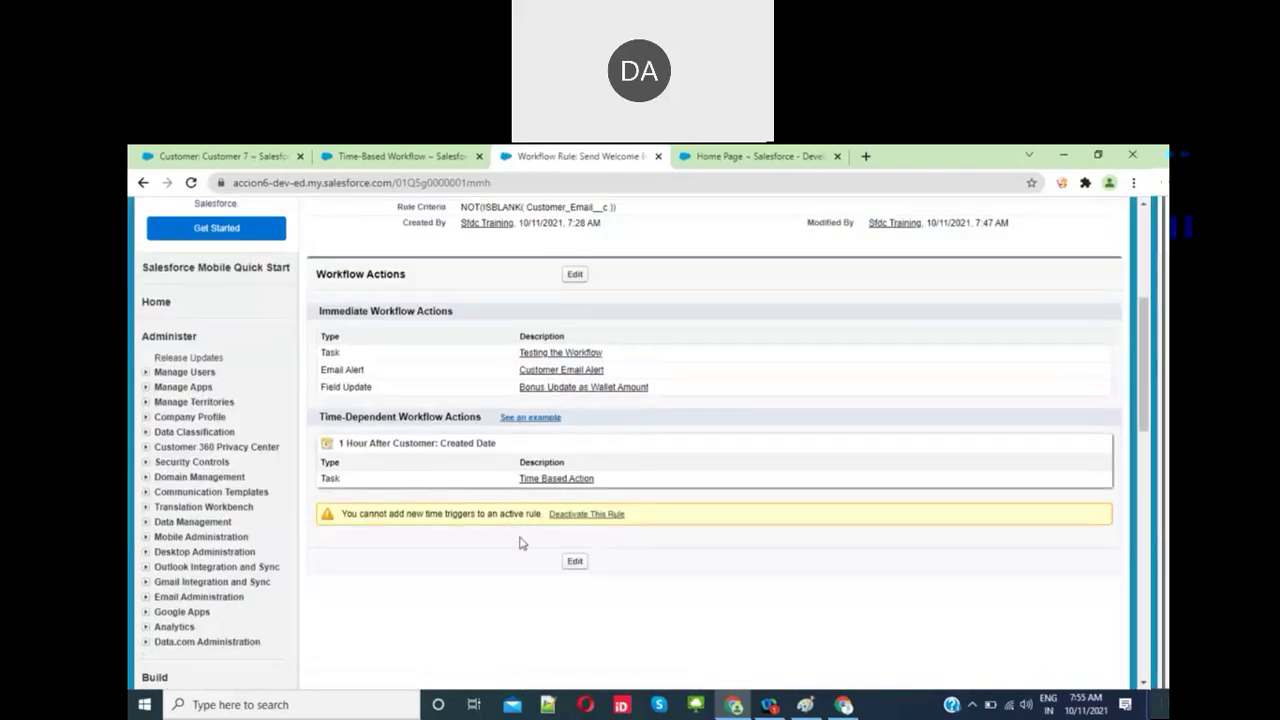
left_click(575, 561)
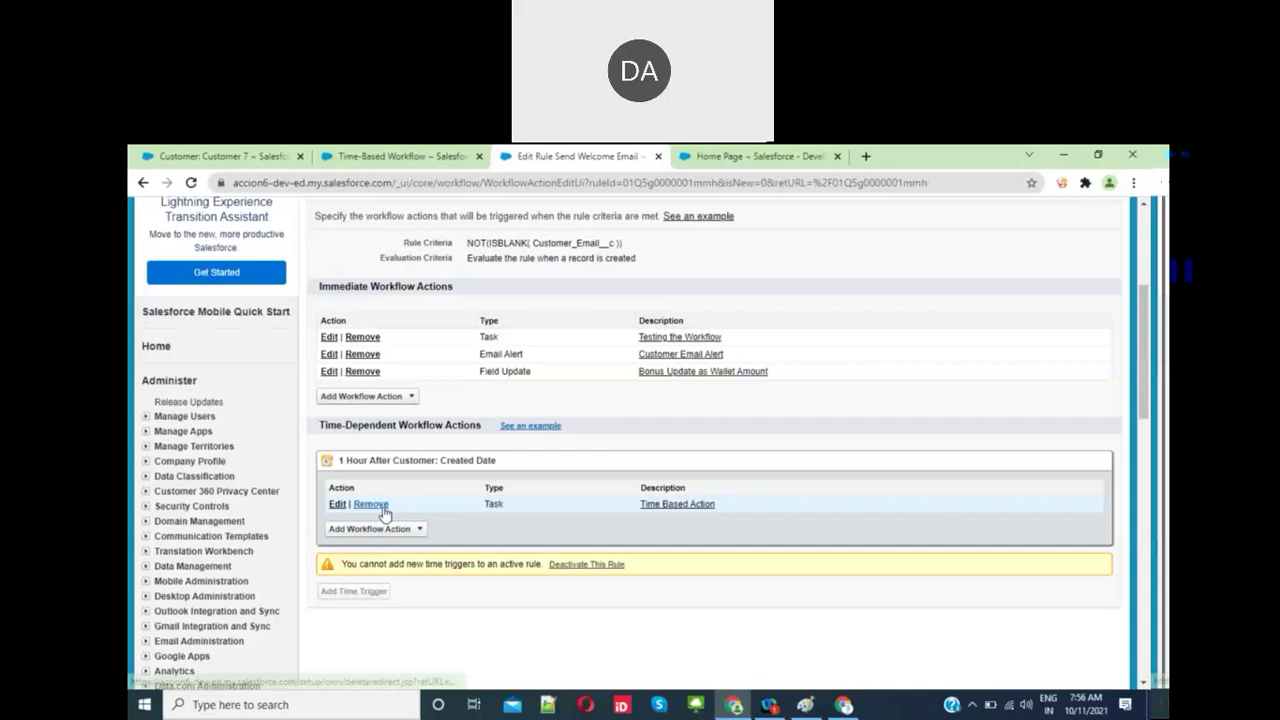
left_click(370, 505)
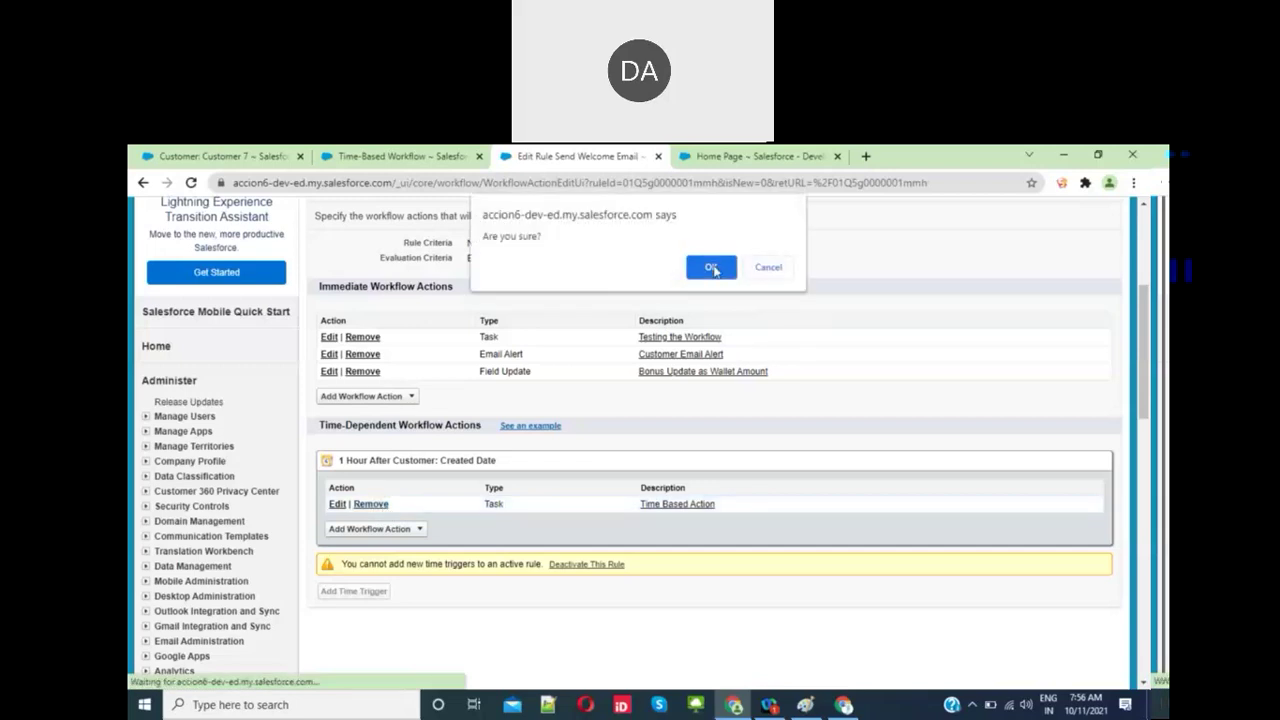
left_click(711, 267)
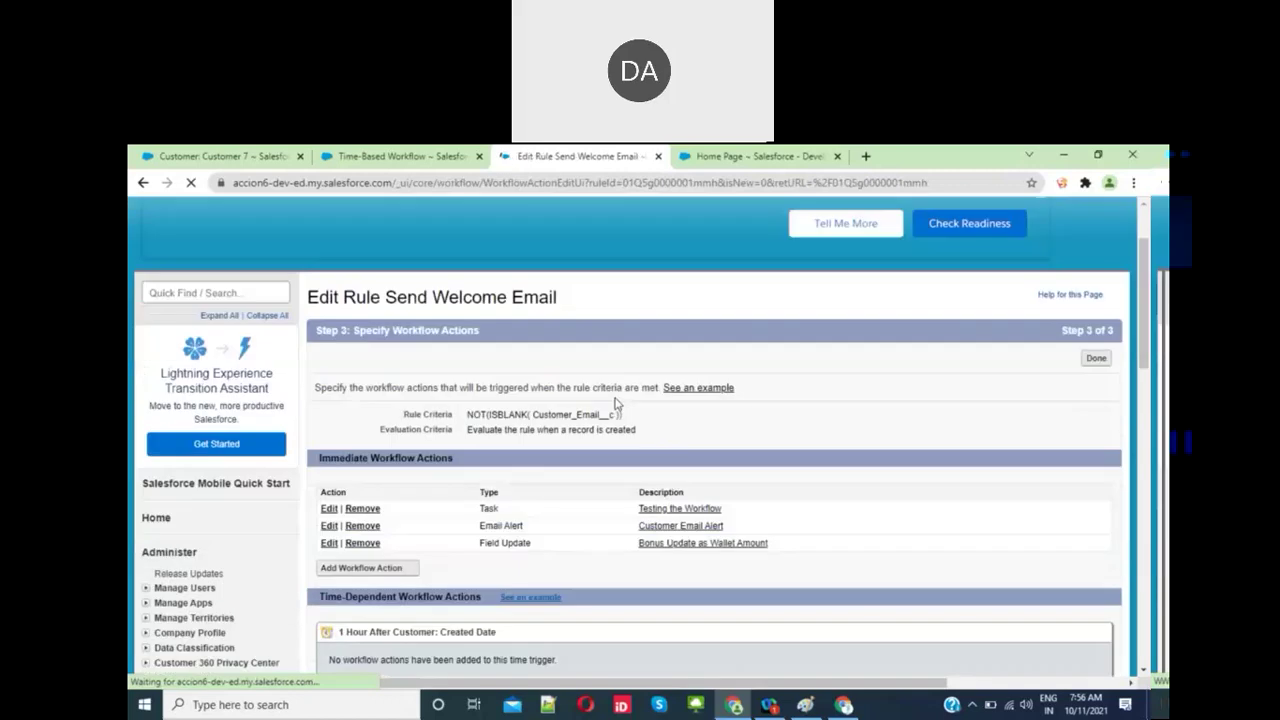
left_click(1096, 350)
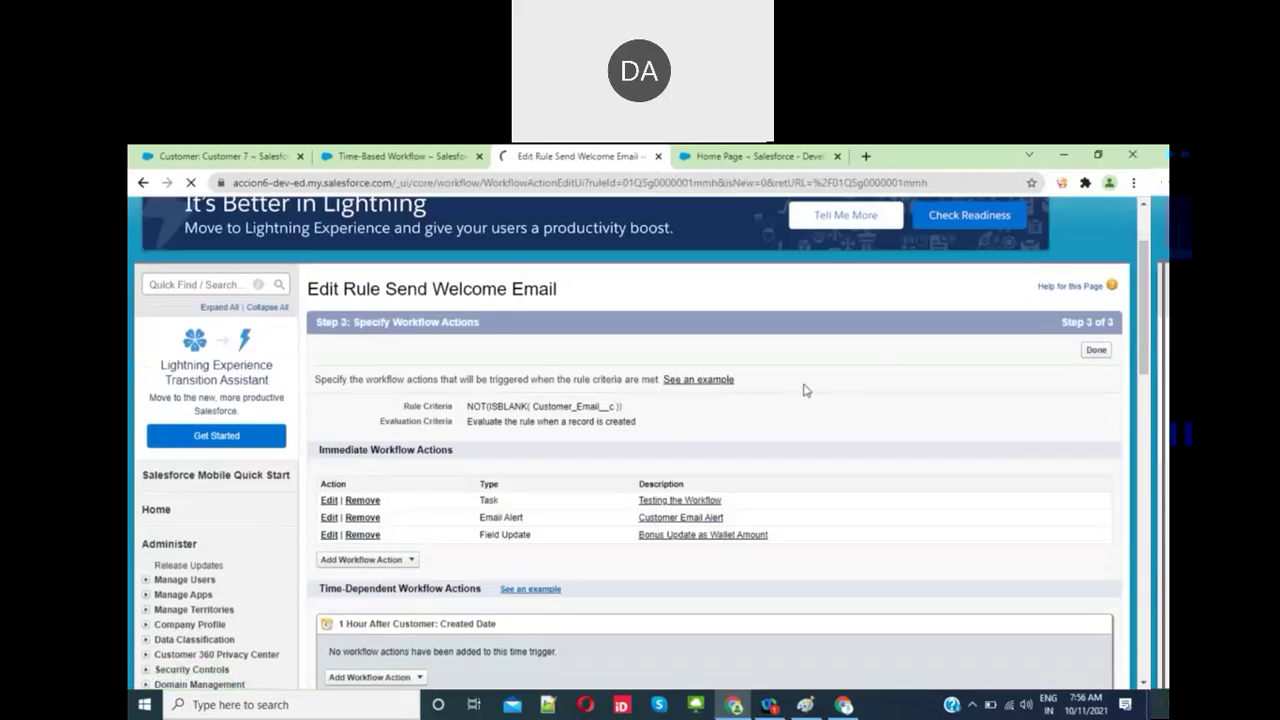
Step: Deactivate the Send Welcome Email workflow rule from its workflow actions editor
scroll(685, 508, "down", 2)
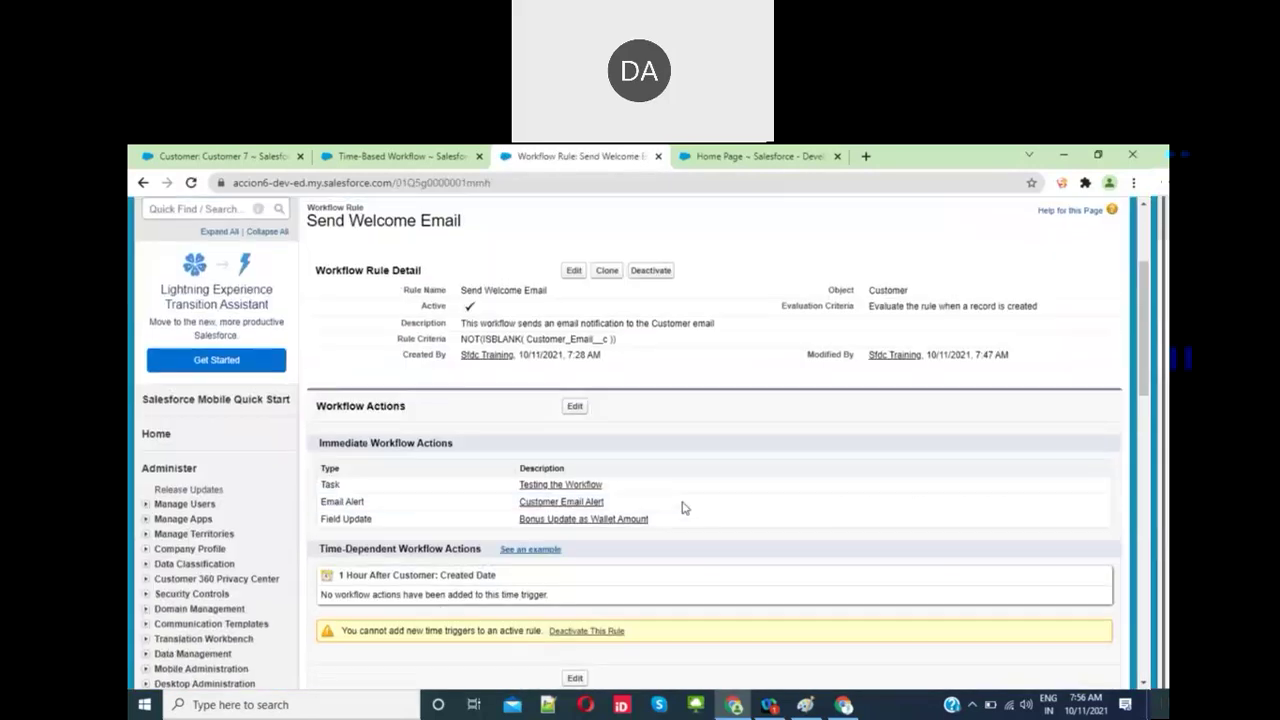
left_click(574, 674)
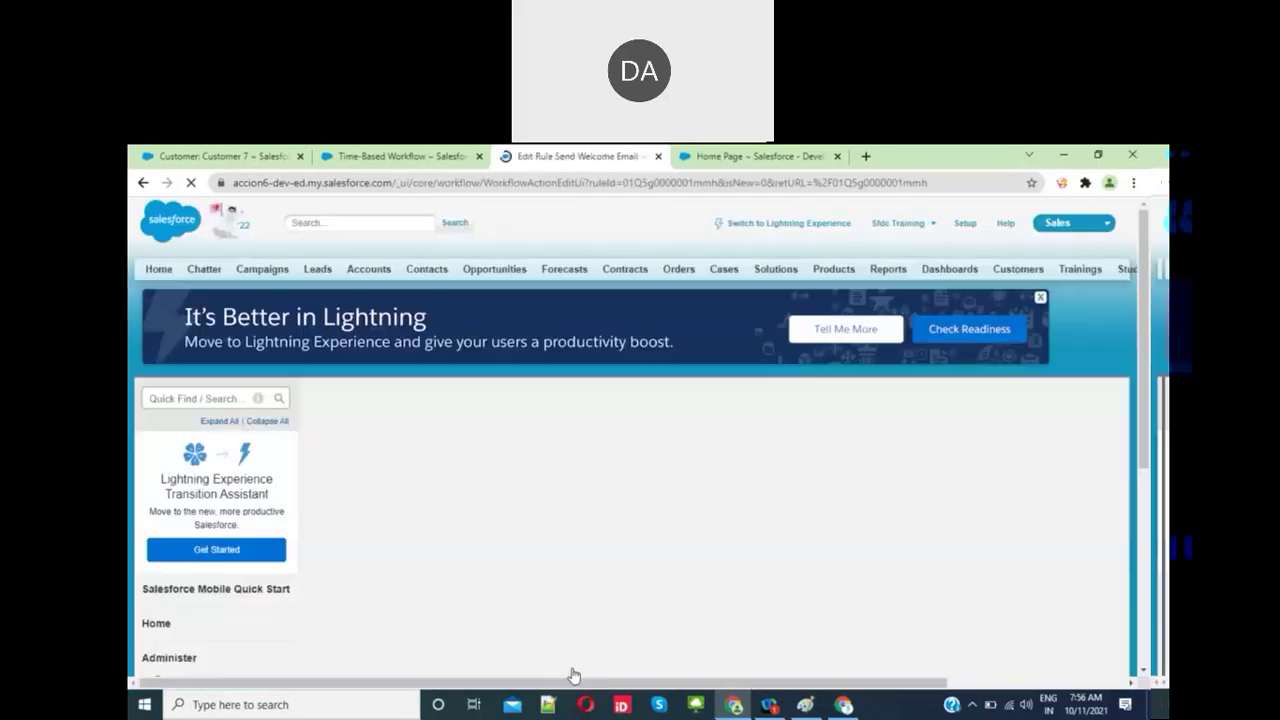
scroll(566, 586, "down", 3)
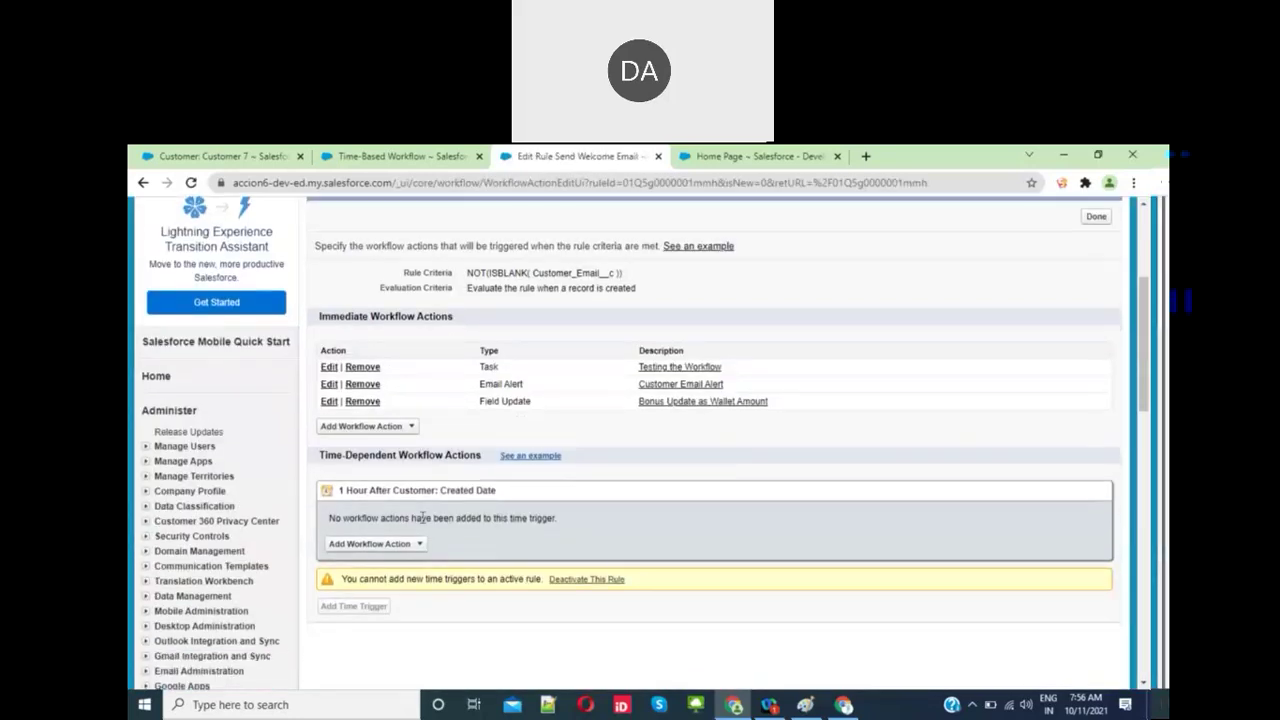
left_click(421, 544)
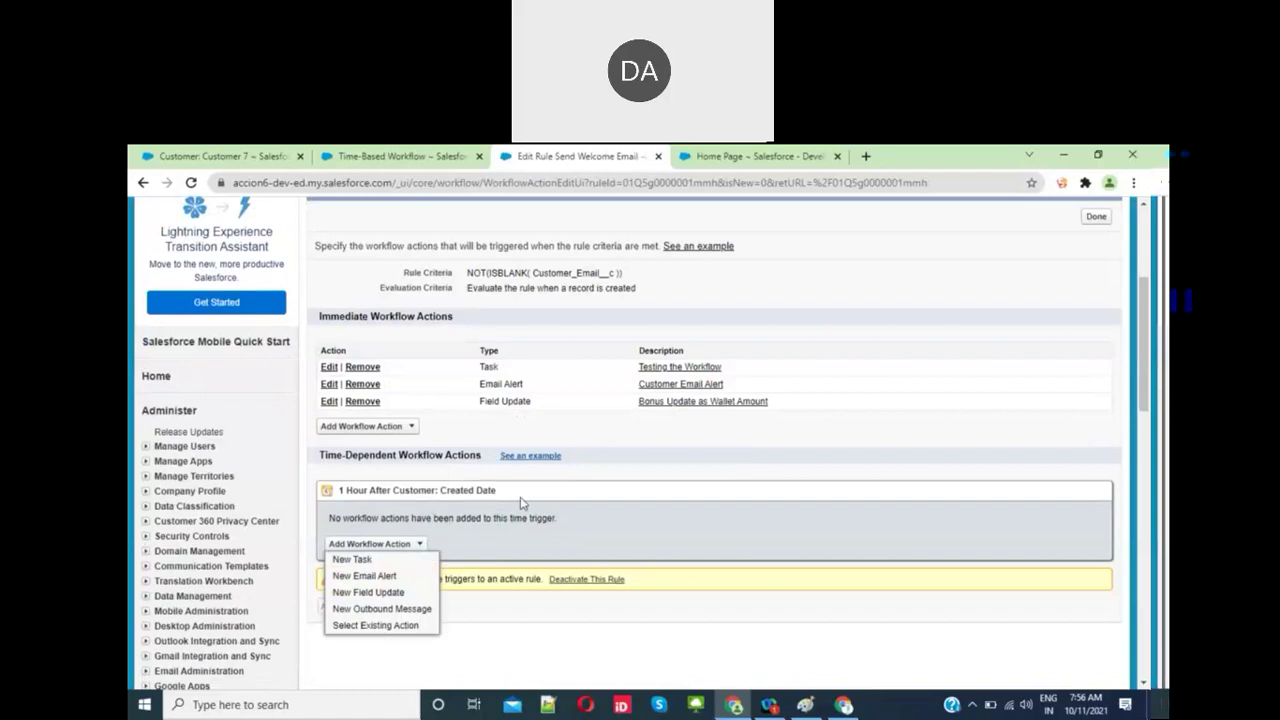
scroll(680, 625, "down", 1)
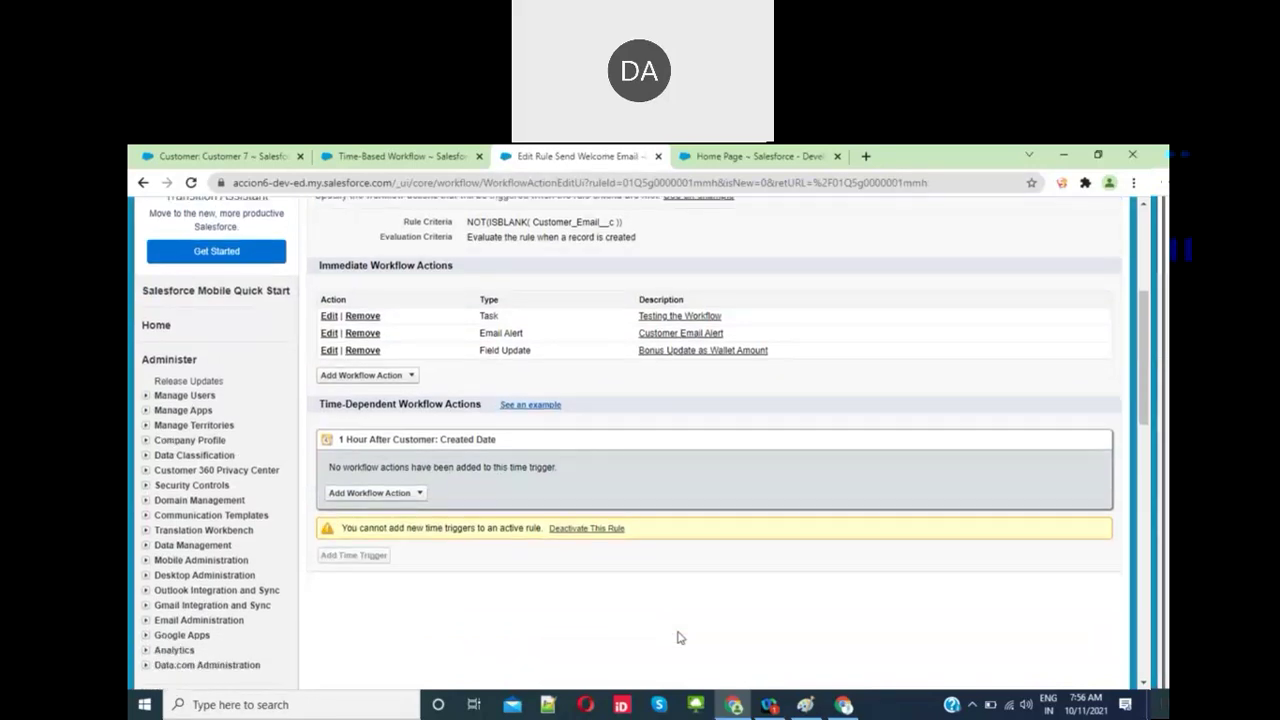
left_click(587, 530)
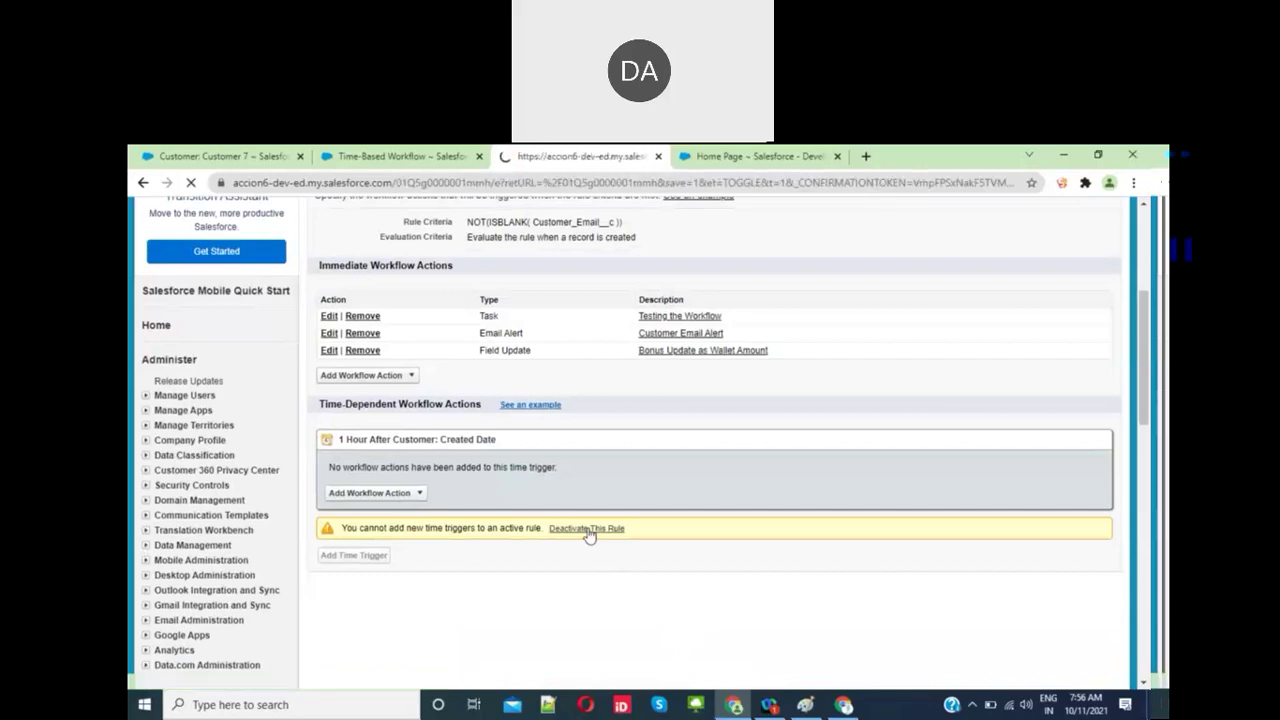
Step: Delete the "1 Hour After Customer: Created Date" time trigger from the rule and finish editing the workflow actions
scroll(585, 530, "down", 3)
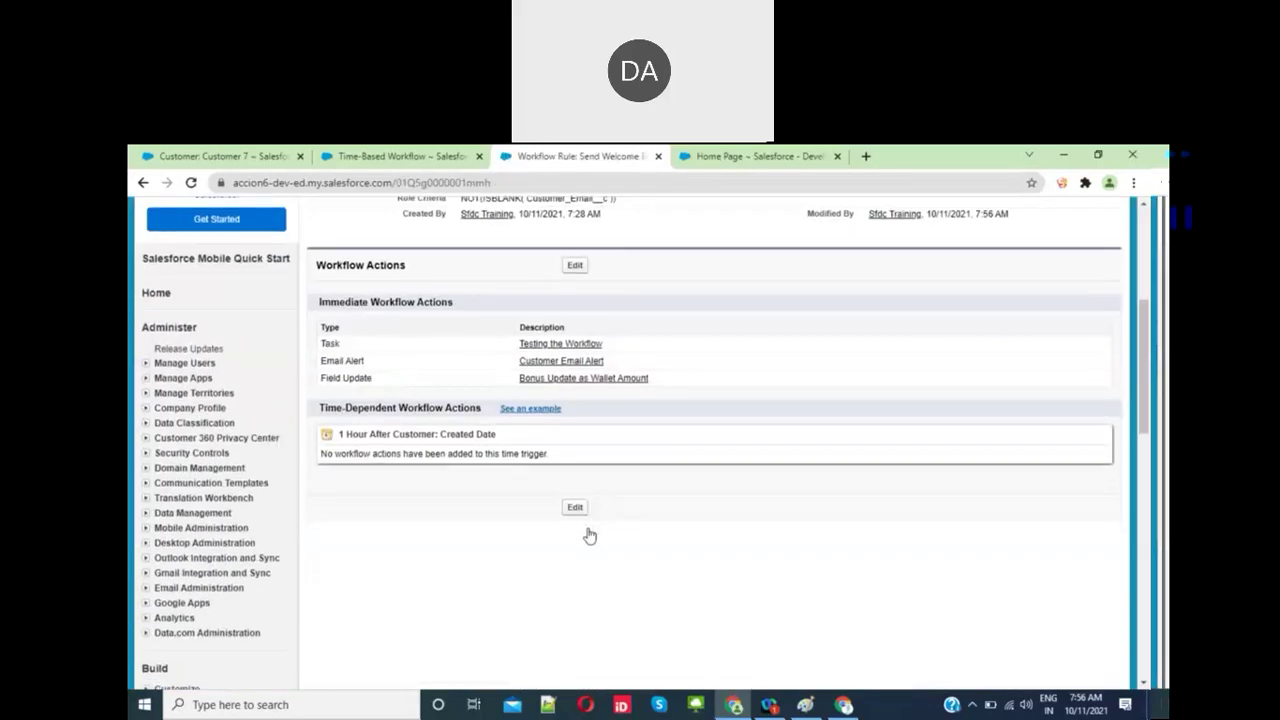
left_click(574, 509)
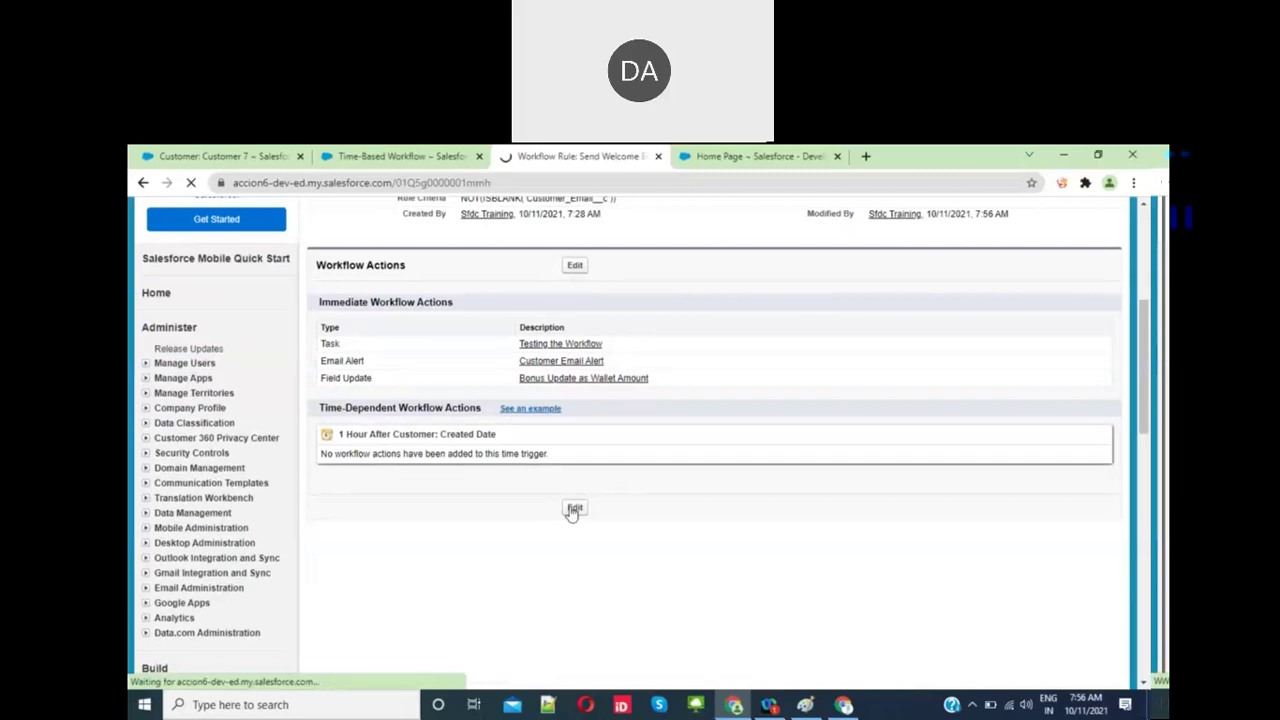
scroll(571, 513, "down", 3)
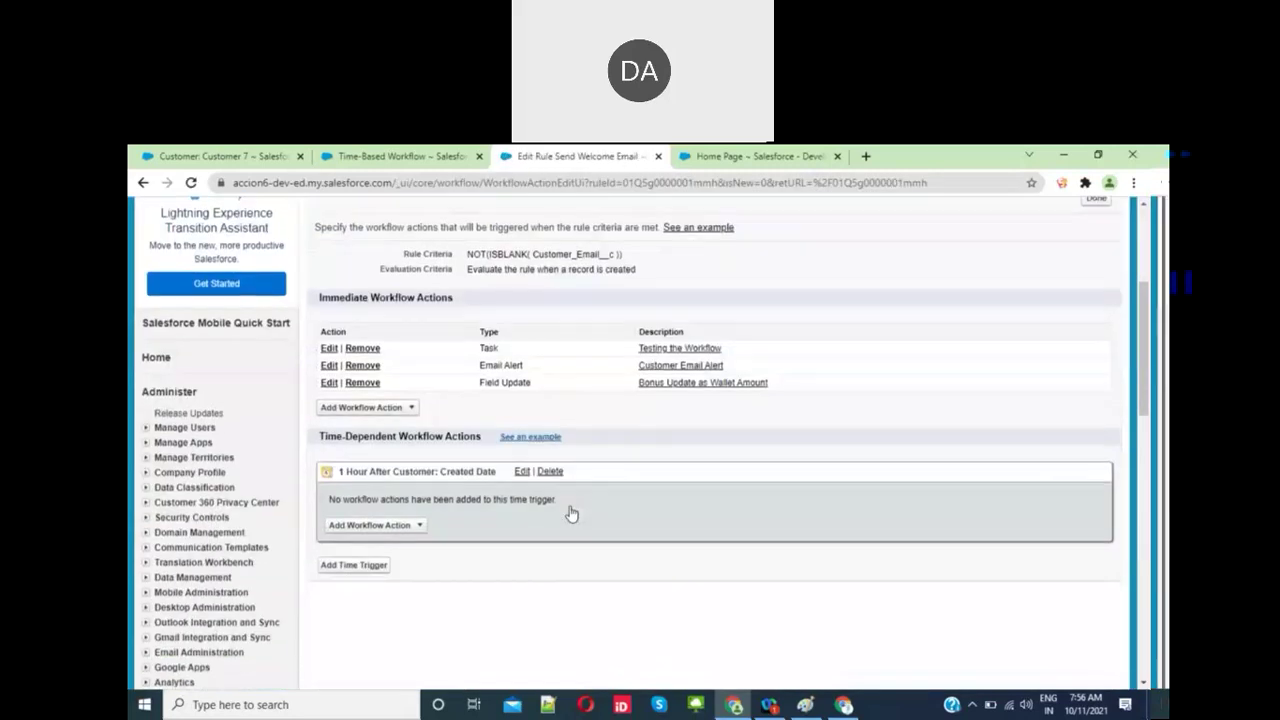
left_click(550, 471)
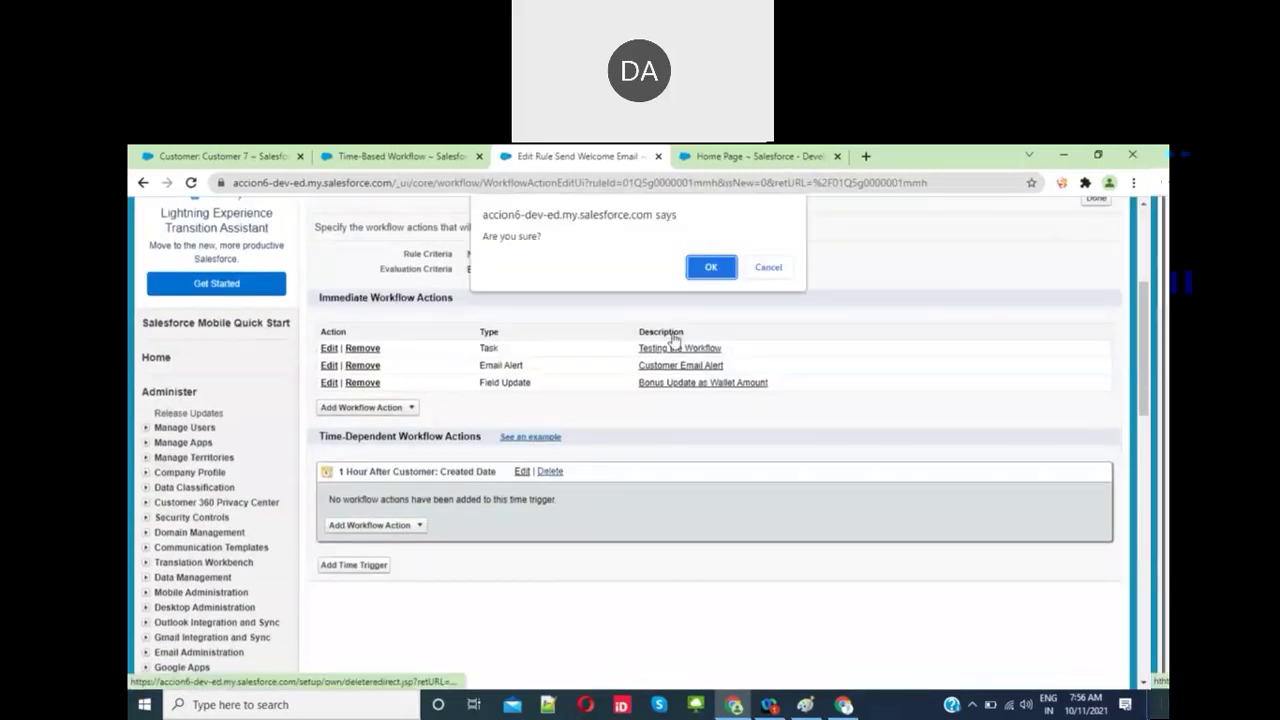
left_click(710, 267)
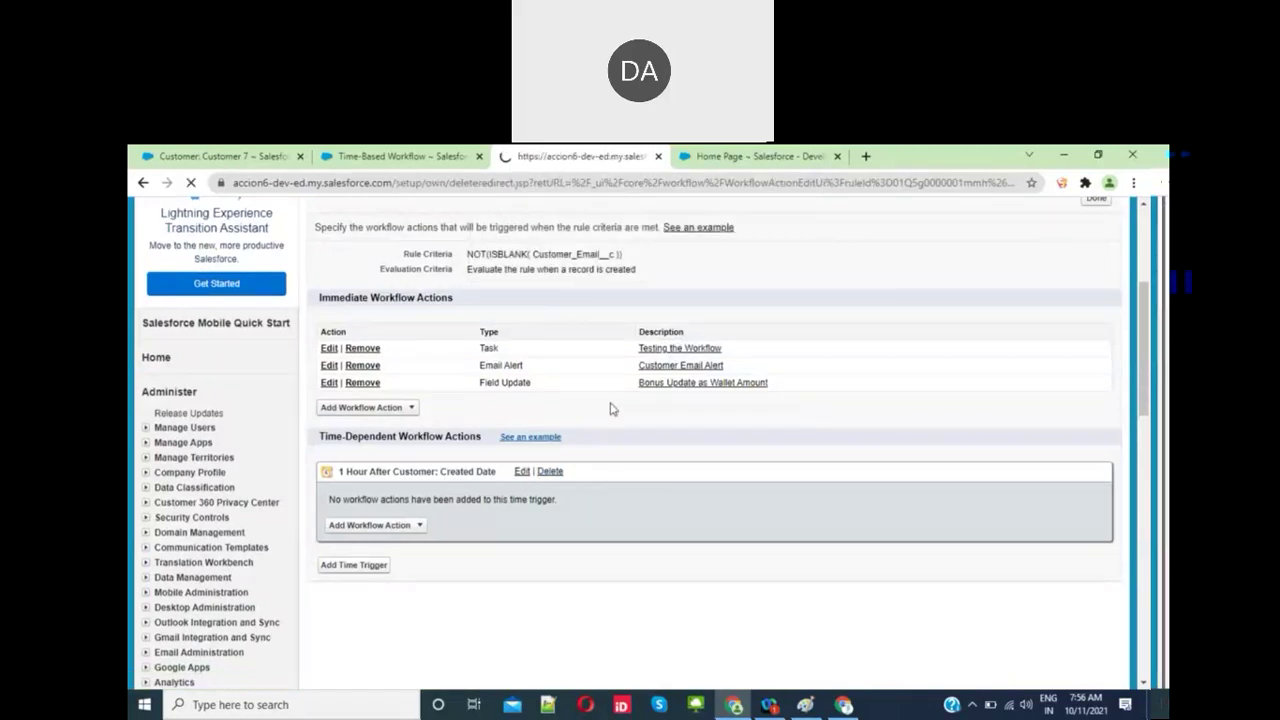
scroll(613, 409, "down", 2)
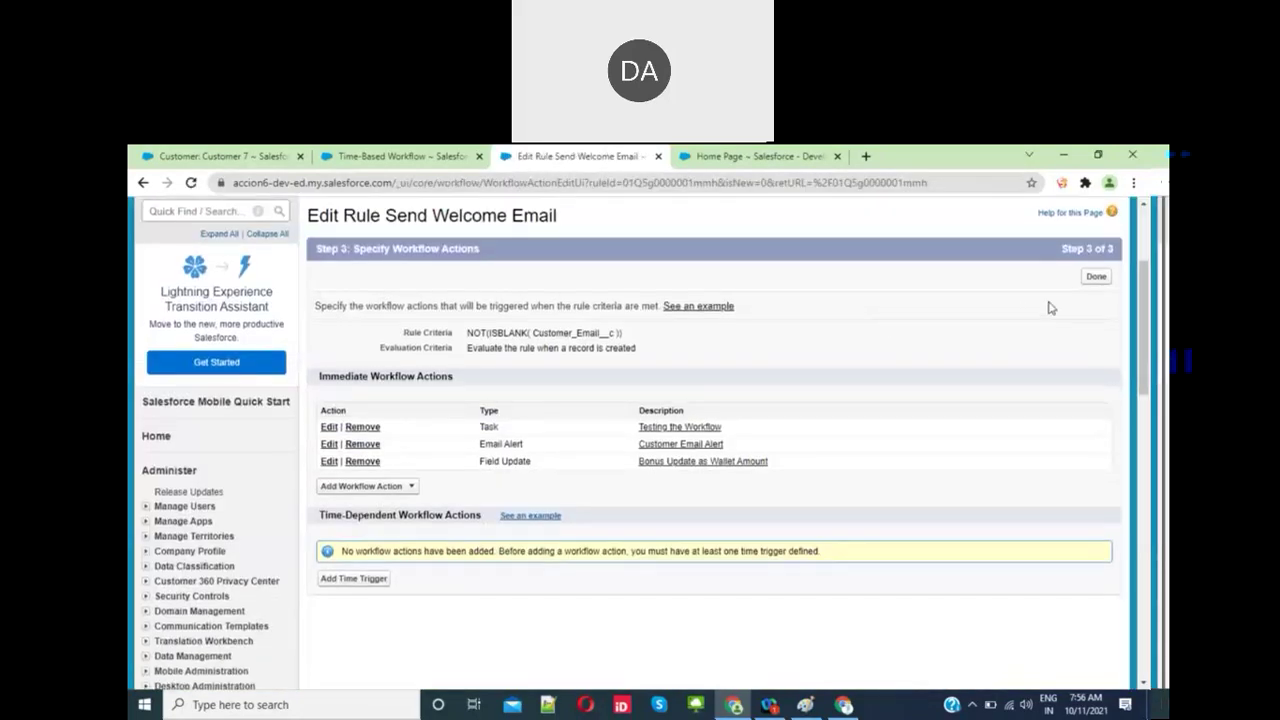
left_click(1096, 276)
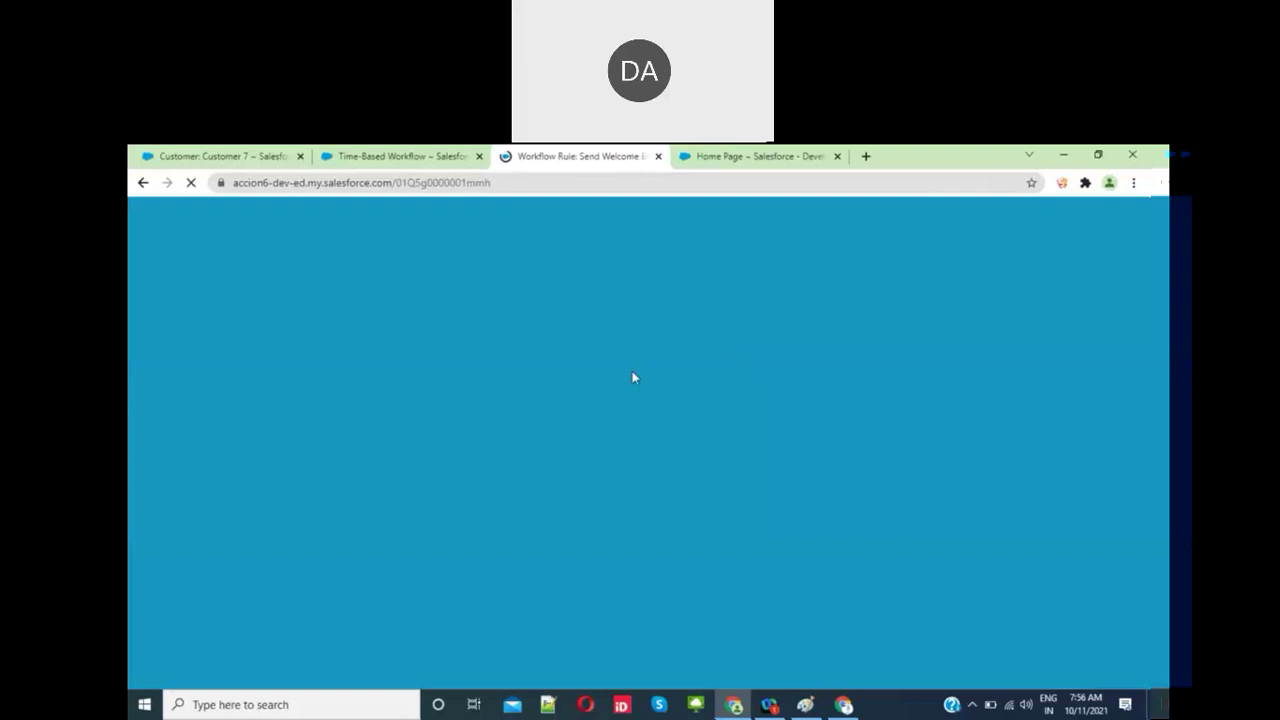
Step: Set the rule's evaluation criteria to "created, and every time it's edited", save it and activate the rule
left_click(572, 461)
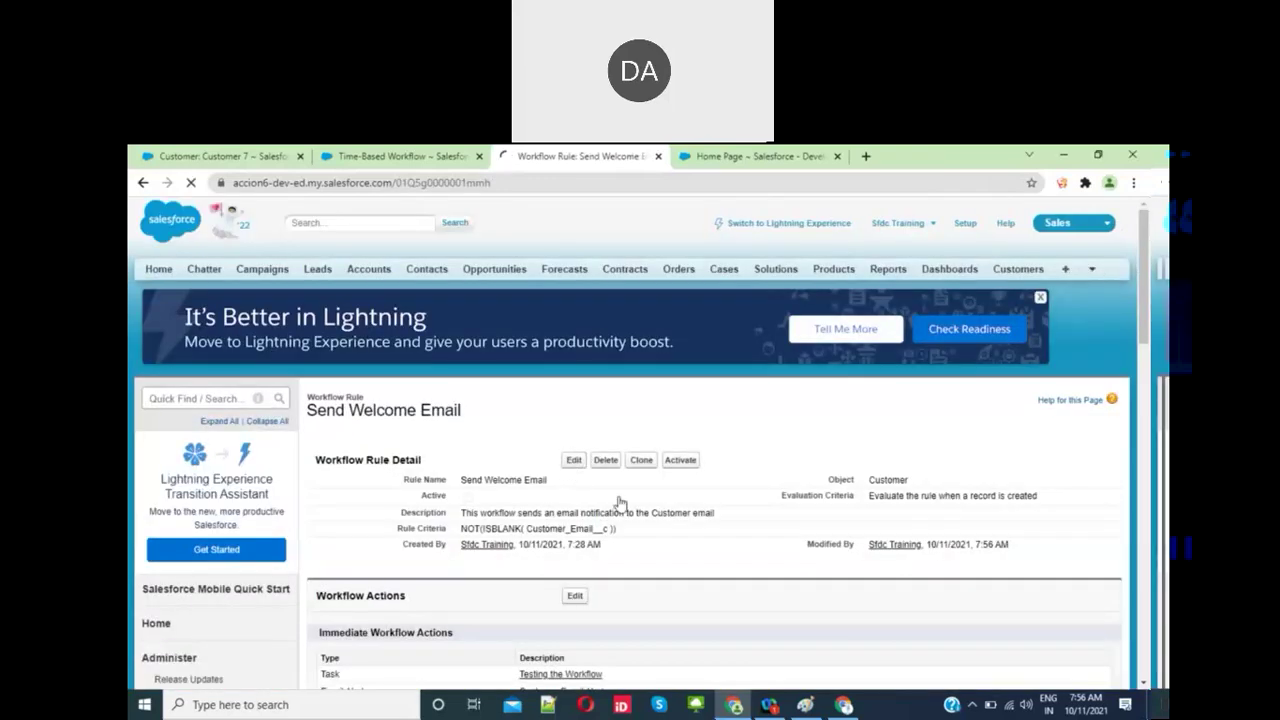
scroll(732, 543, "down", 2)
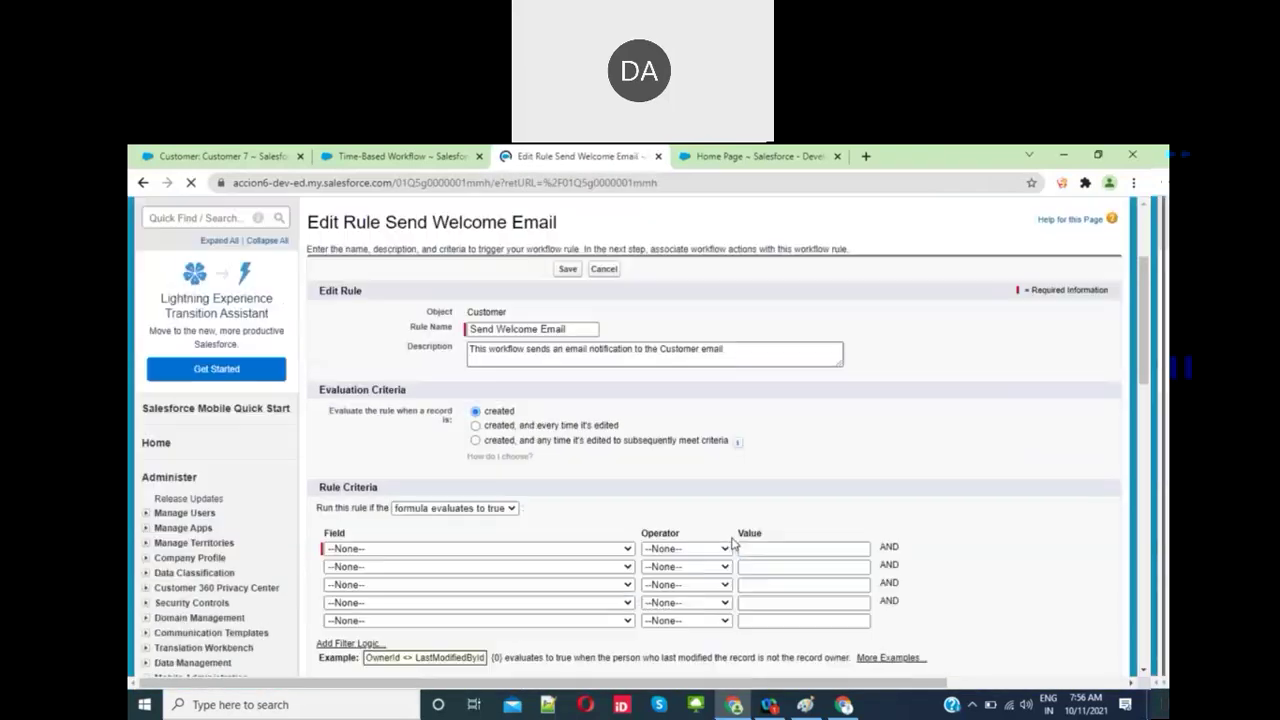
left_click(476, 425)
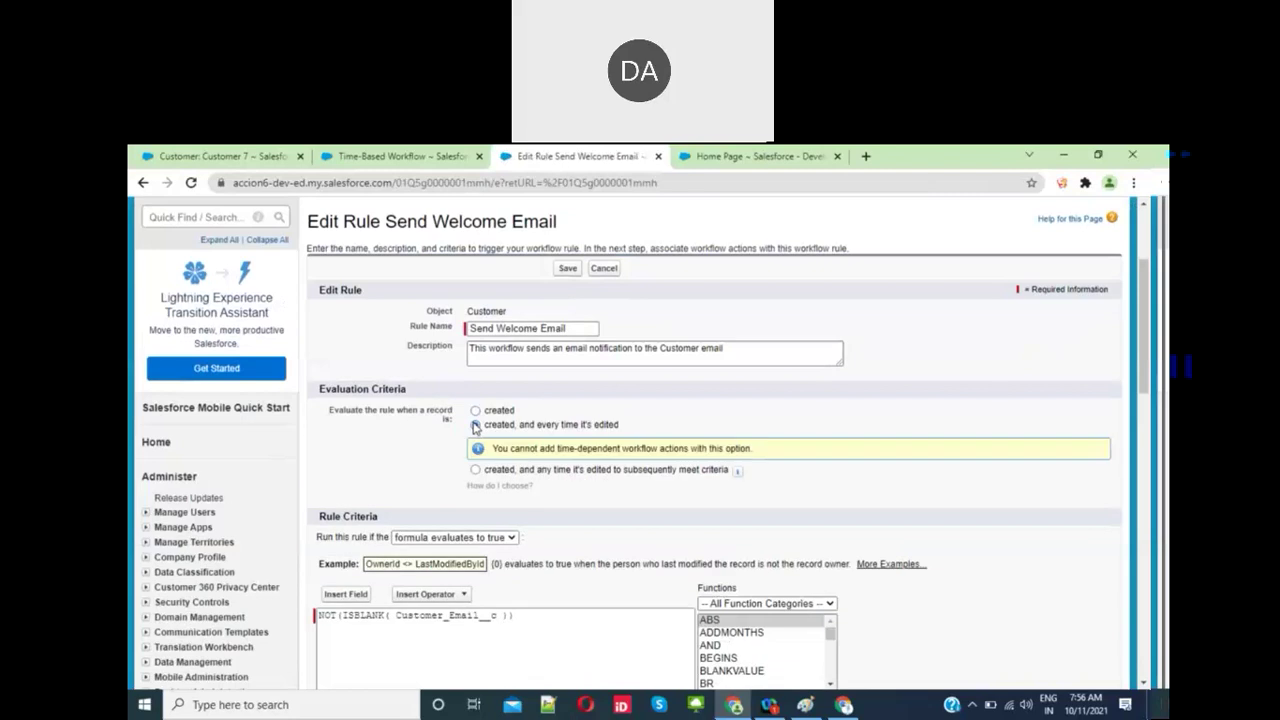
left_click(568, 269)
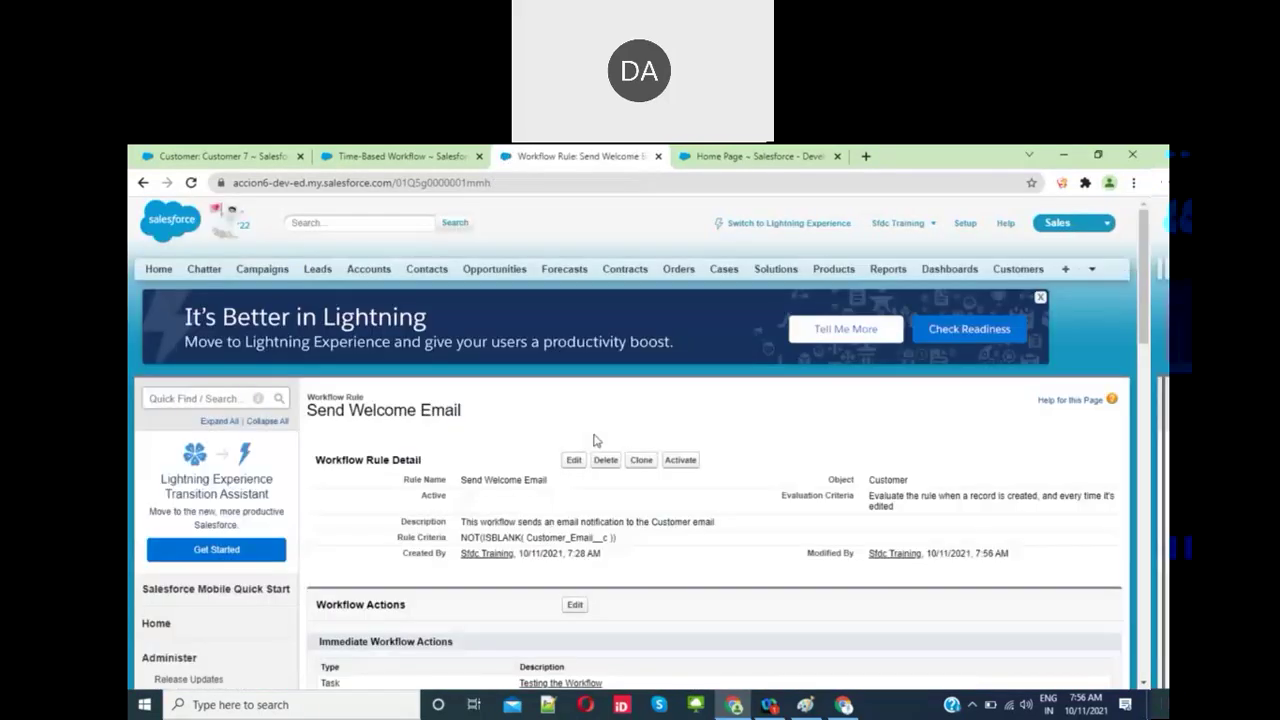
left_click(686, 462)
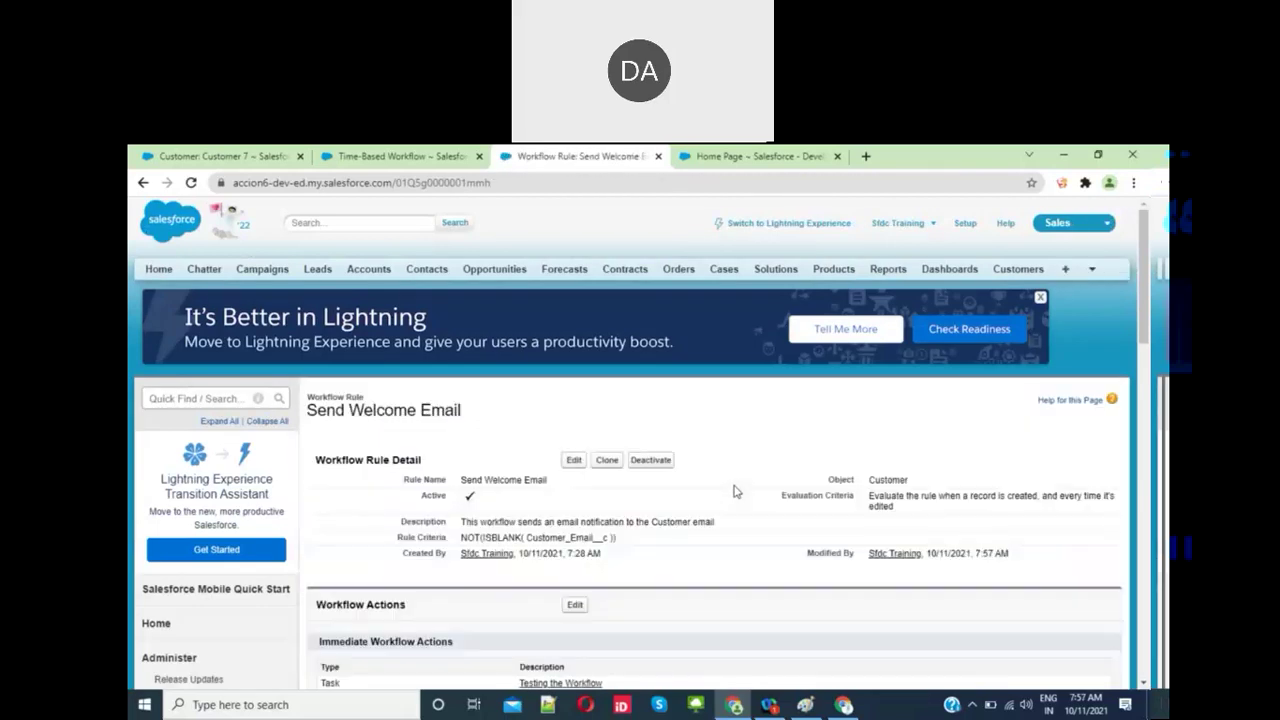
Step: Switch to Gmail and delete the three unread emails from Zomato, Salesforce Duplicat. and The Google team from the Primary inbox
left_click(257, 162)
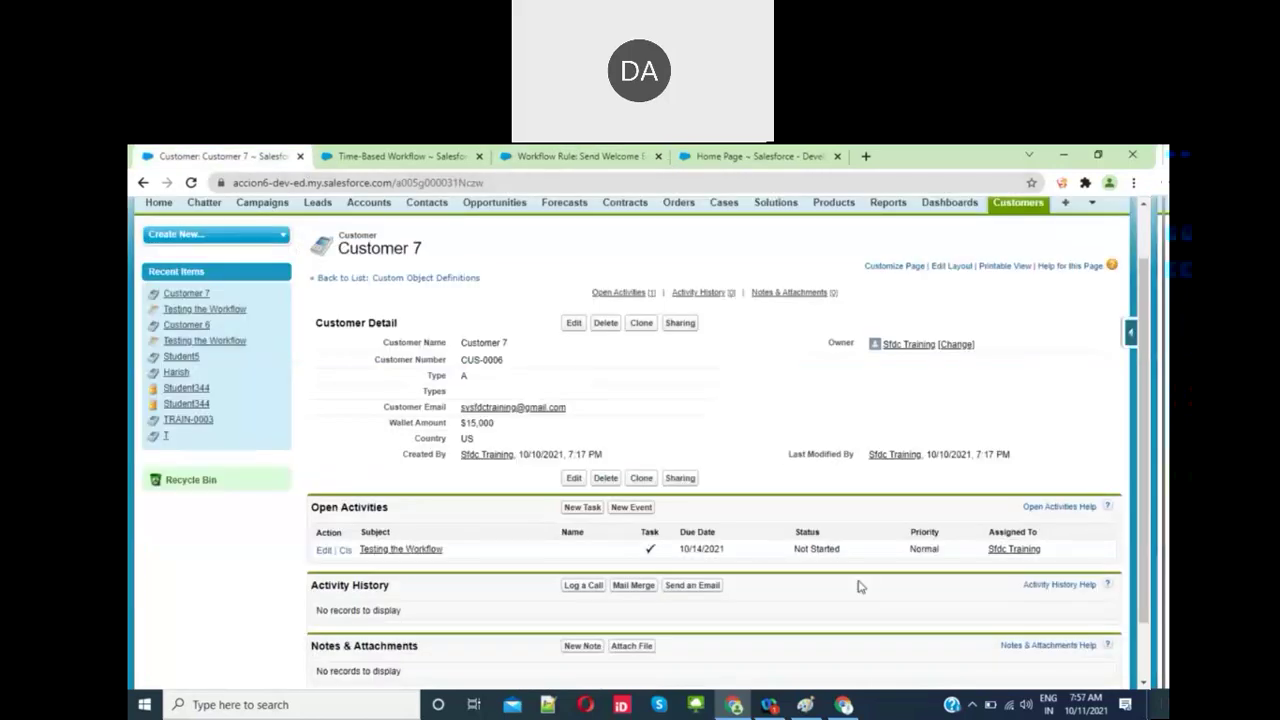
left_click(844, 704)
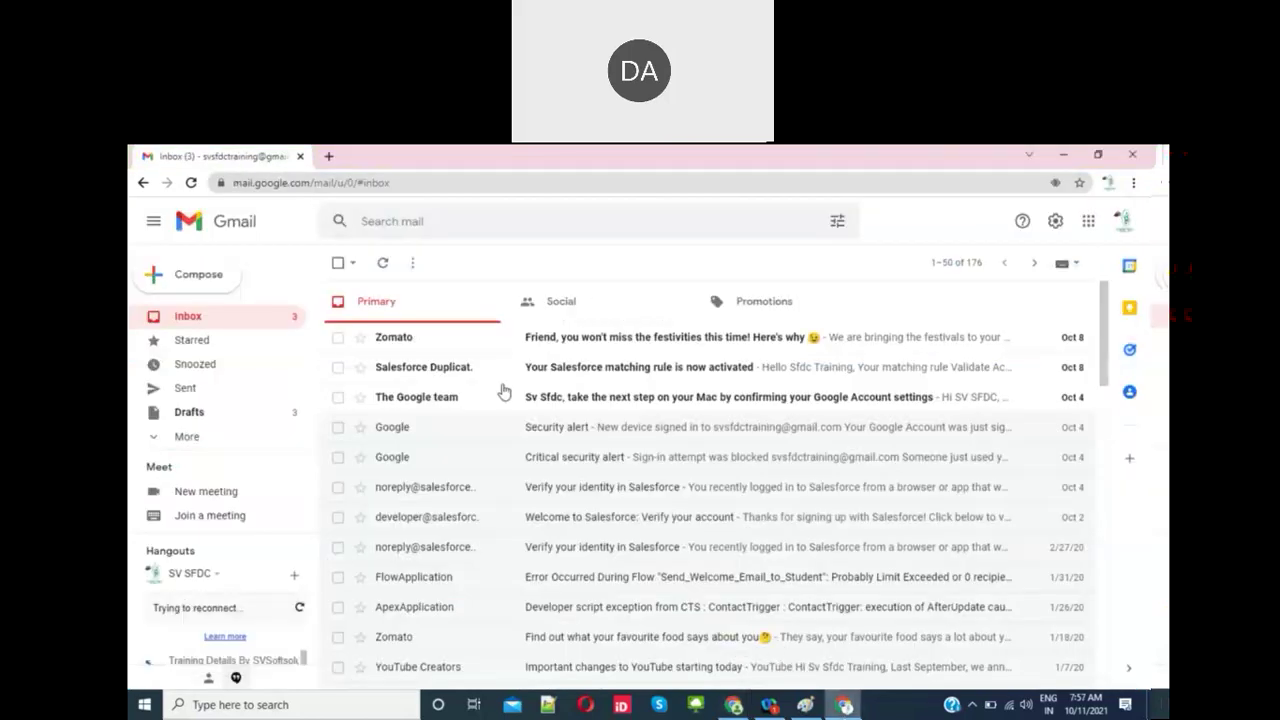
left_click(337, 342)
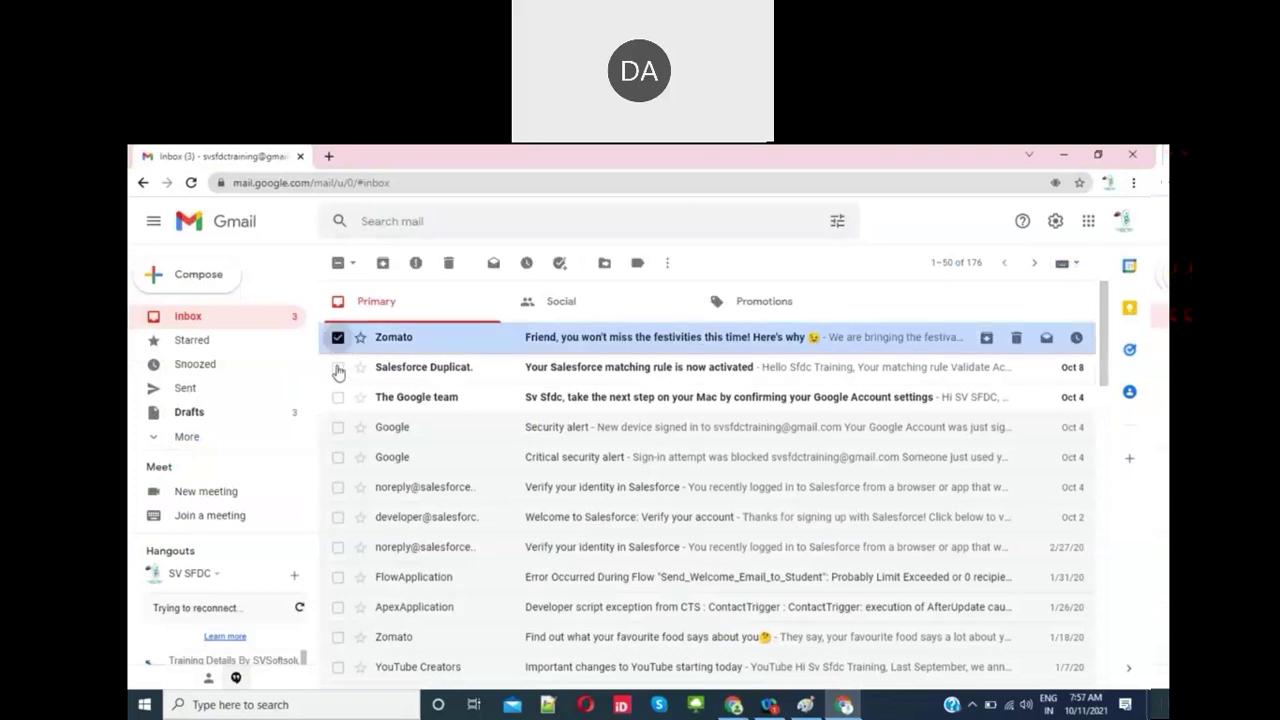
left_click(338, 369)
left_click(338, 398)
left_click(449, 264)
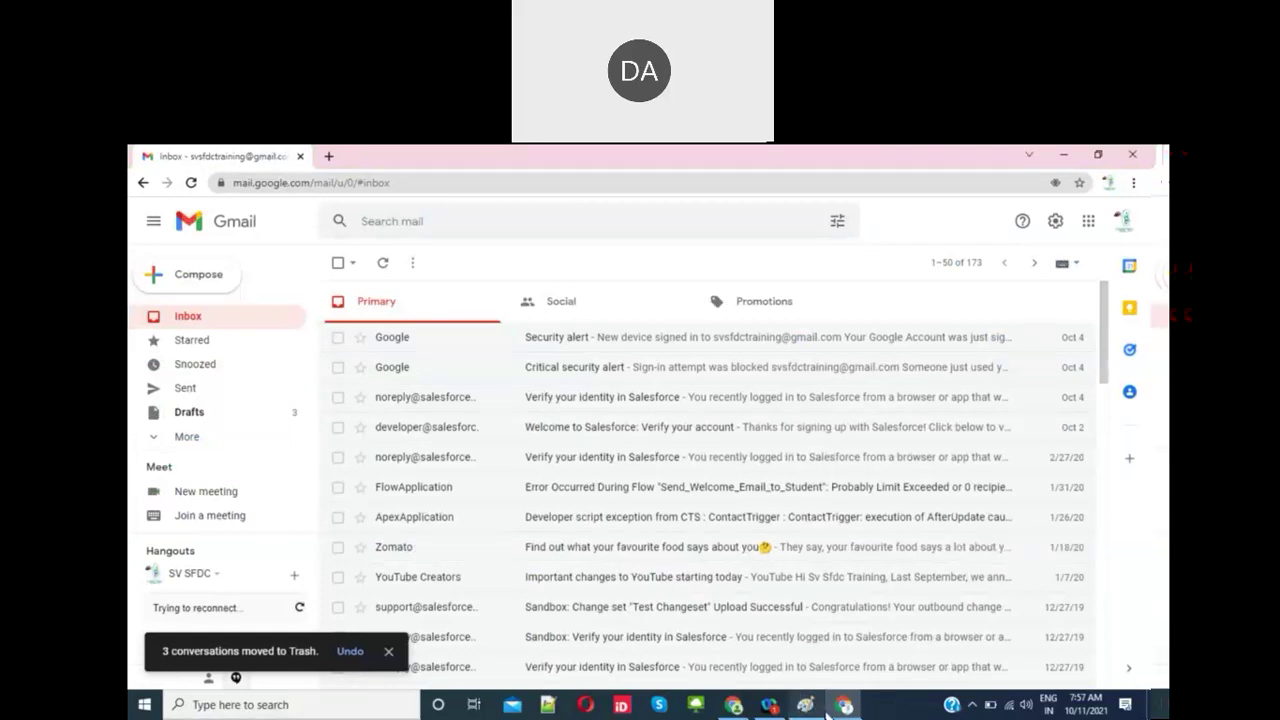
Step: Save the Customer 7 record without changes in Salesforce, then open the "Welcome to the GenWatt Community" email in Gmail
left_click(733, 704)
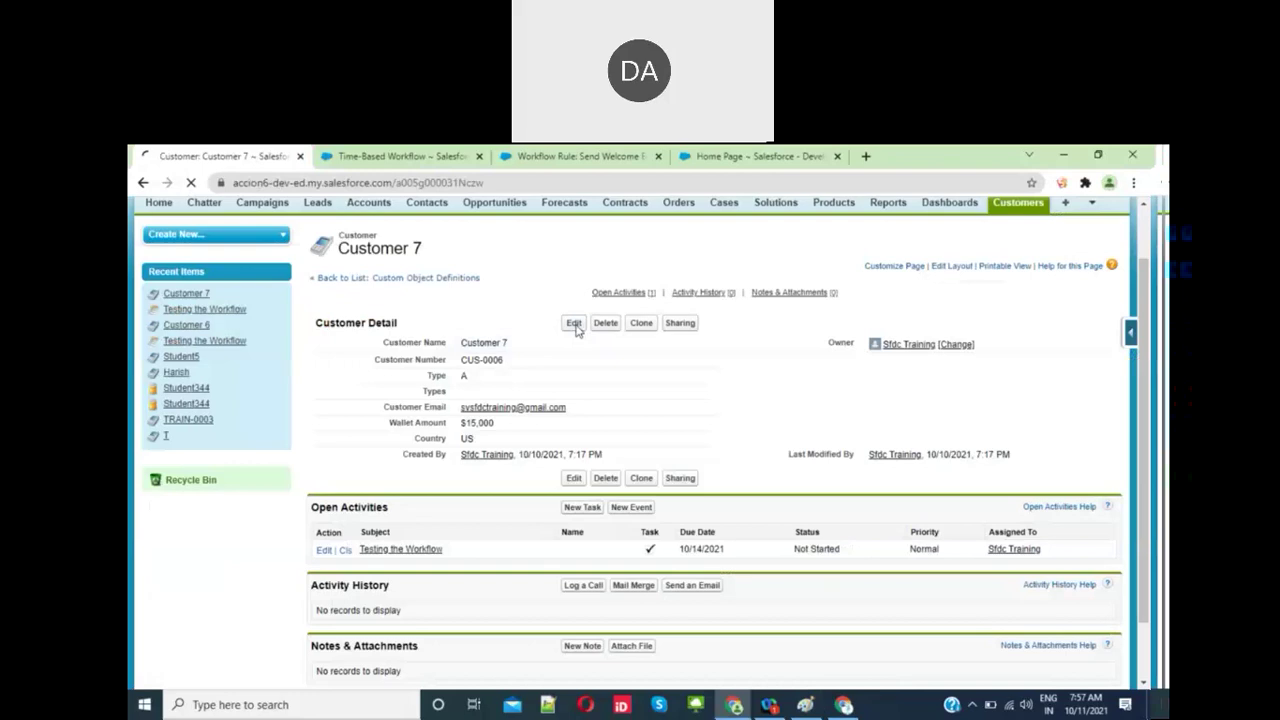
left_click(580, 356)
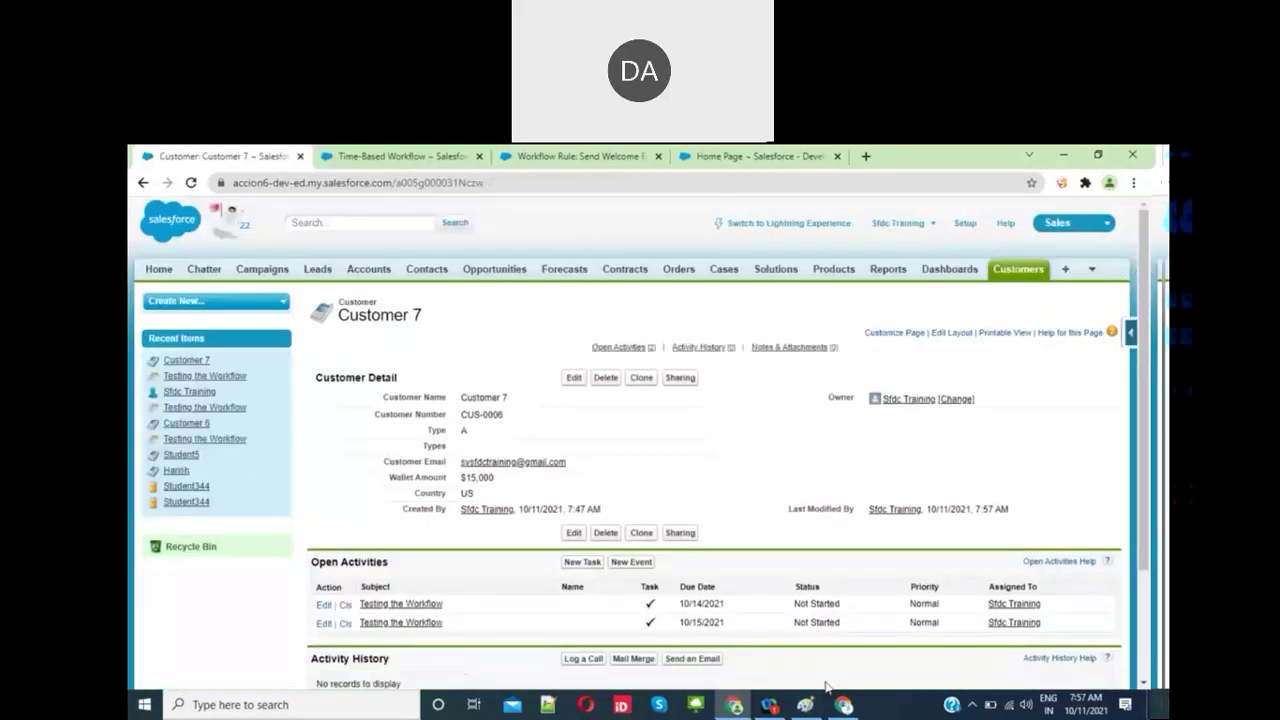
left_click(842, 705)
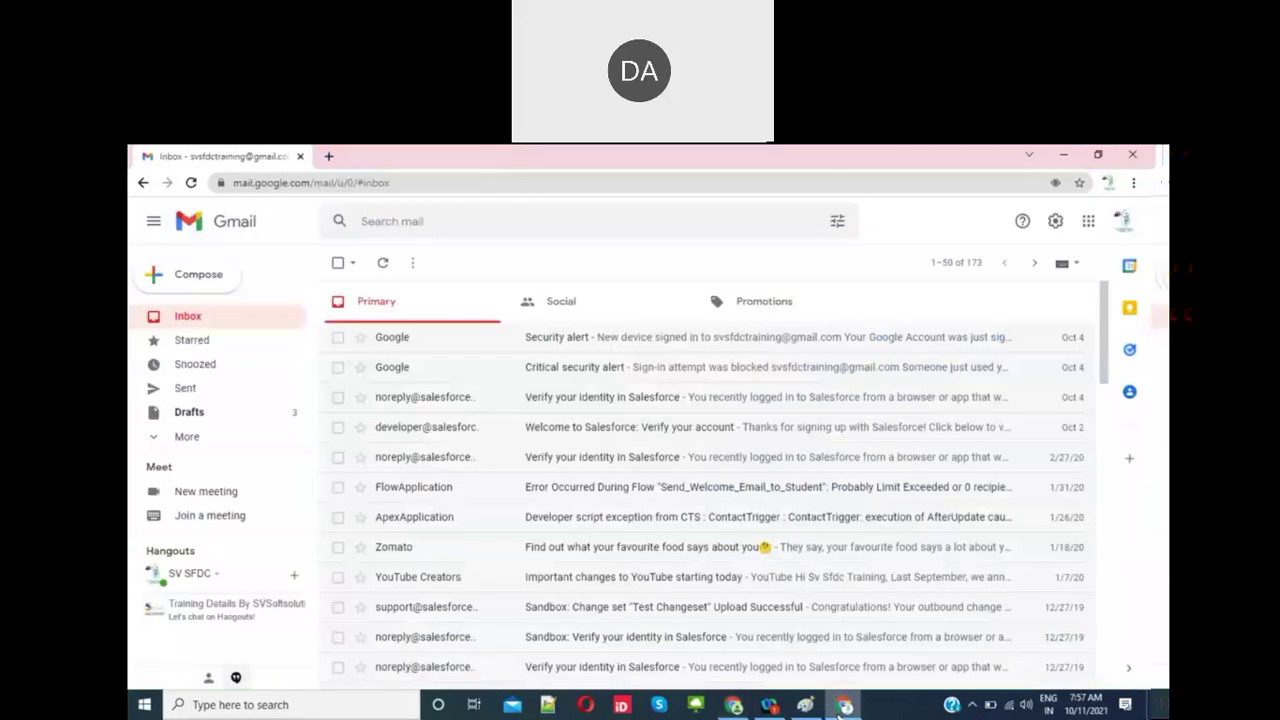
left_click(221, 326)
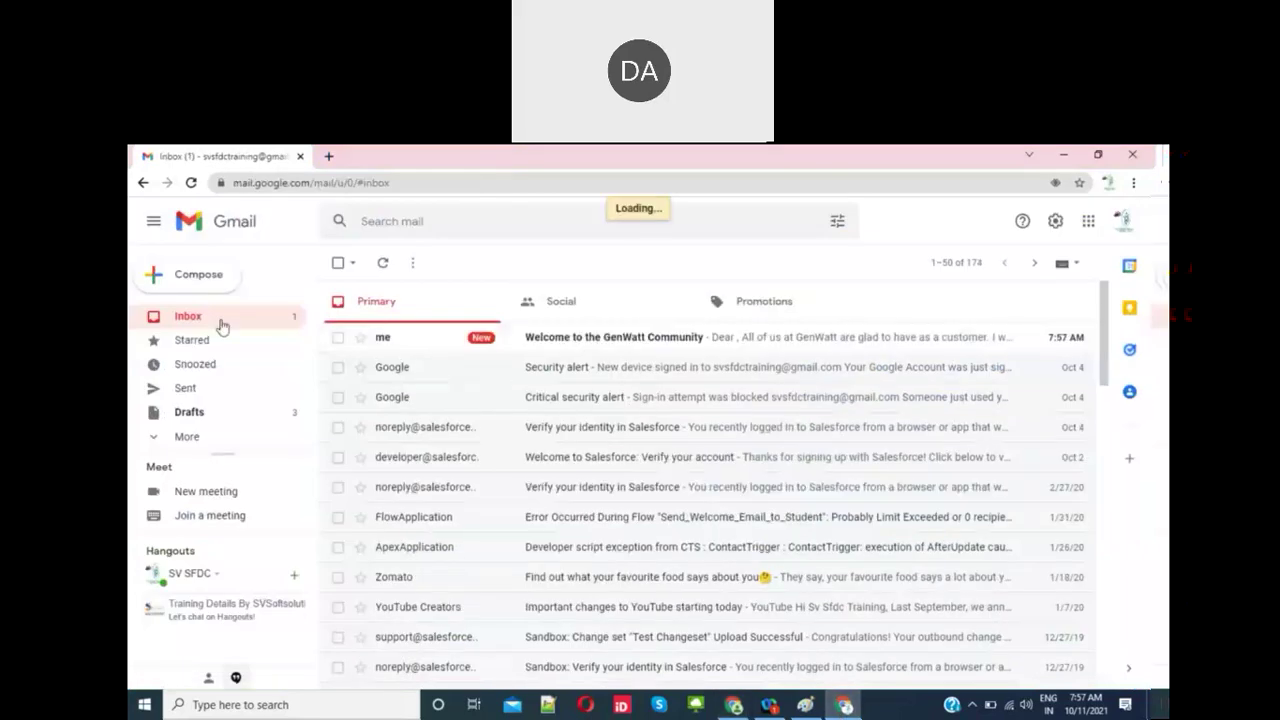
left_click(583, 336)
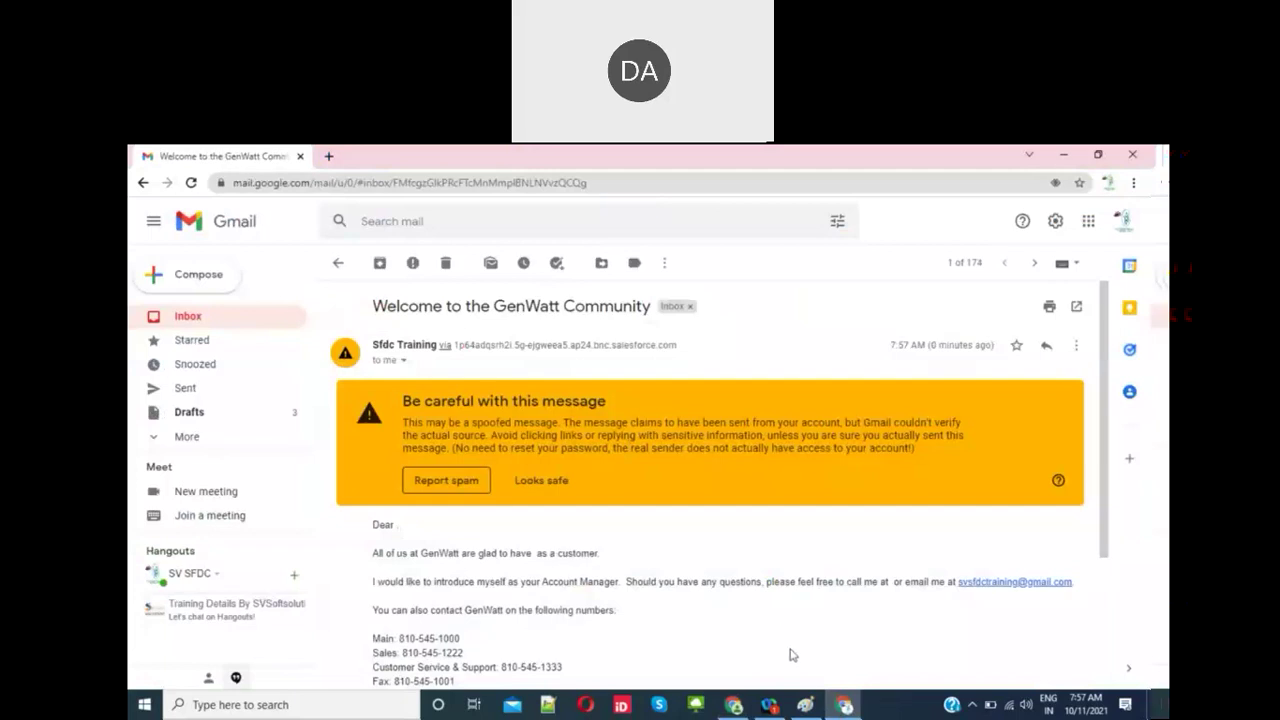
Step: In Salesforce, prefix the Send Welcome Email rule's formula with "ISCHANGED(Customer_Email__c)," and try to save the rule
left_click(845, 706)
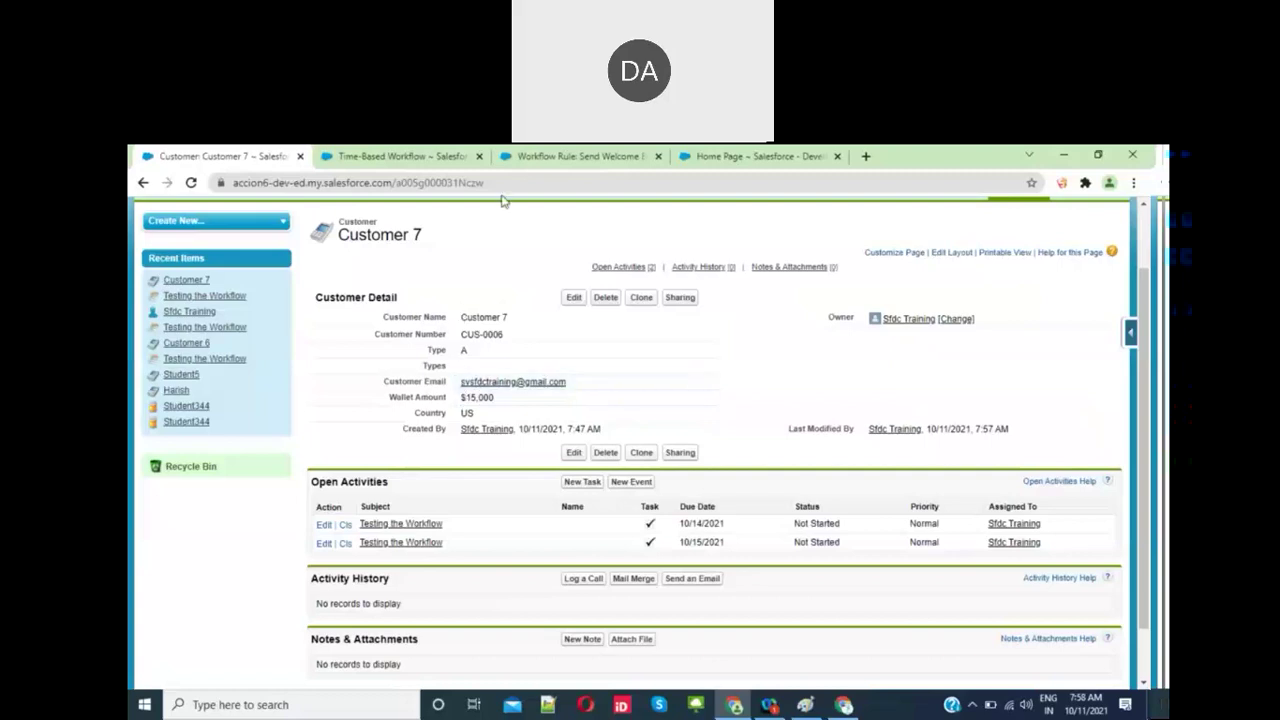
left_click(523, 155)
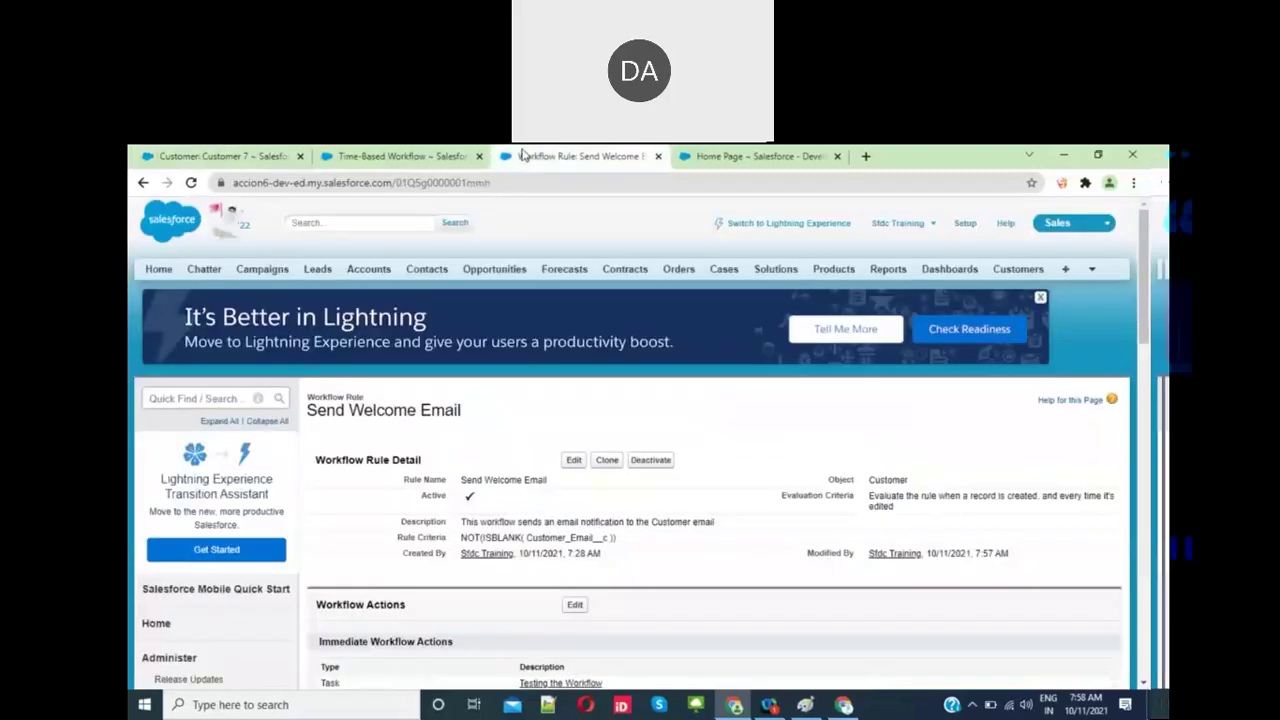
left_click(573, 463)
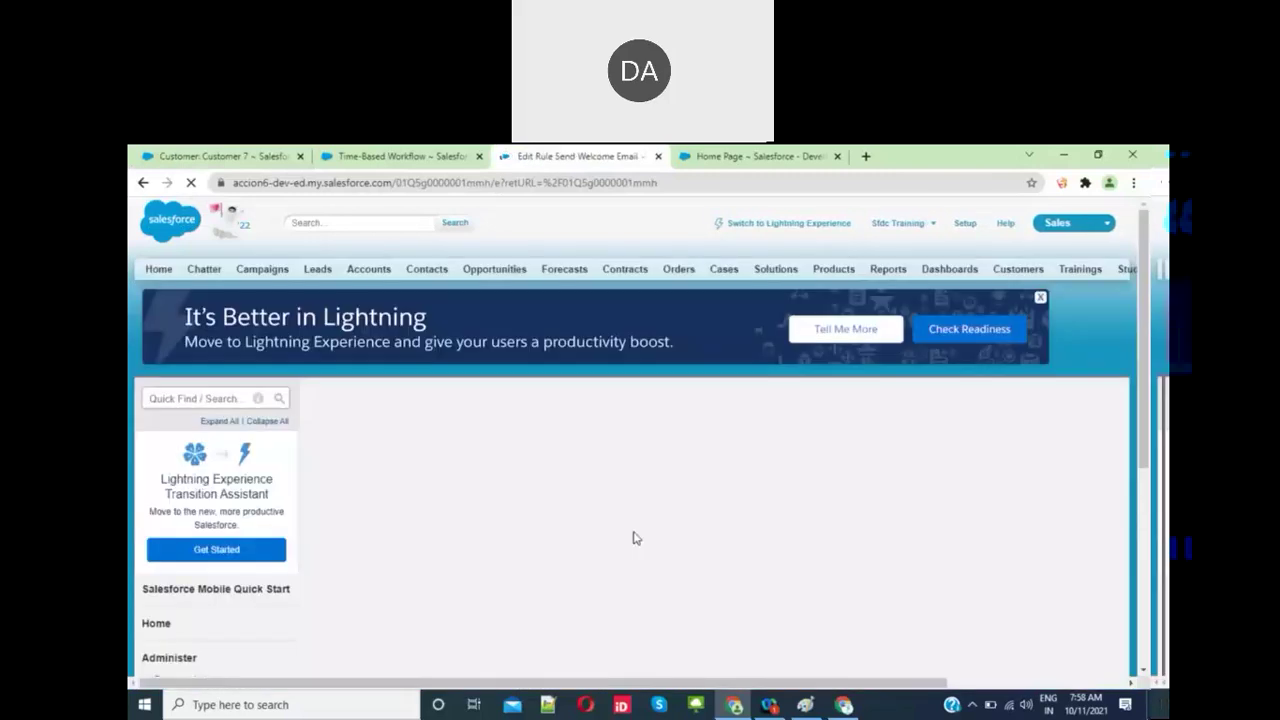
scroll(633, 537, "down", 2)
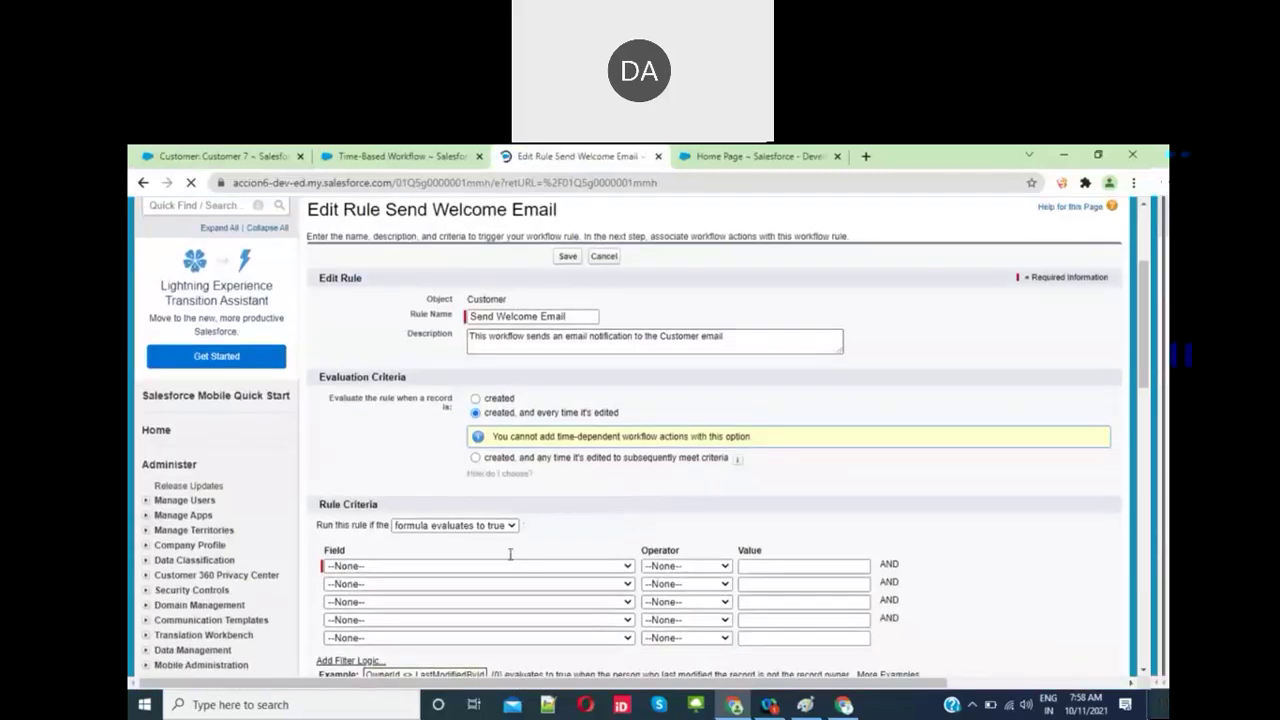
scroll(514, 560, "down", 3)
left_click(319, 455)
type("ISCHANGED")
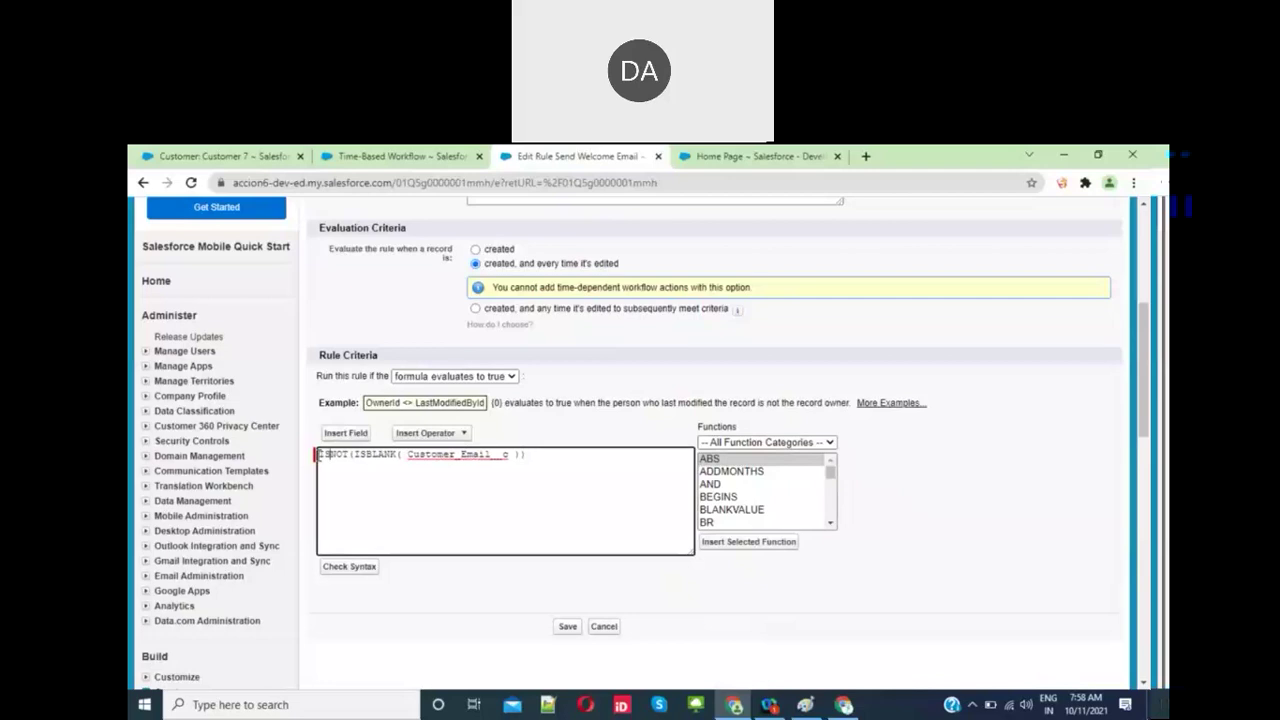
type("(),")
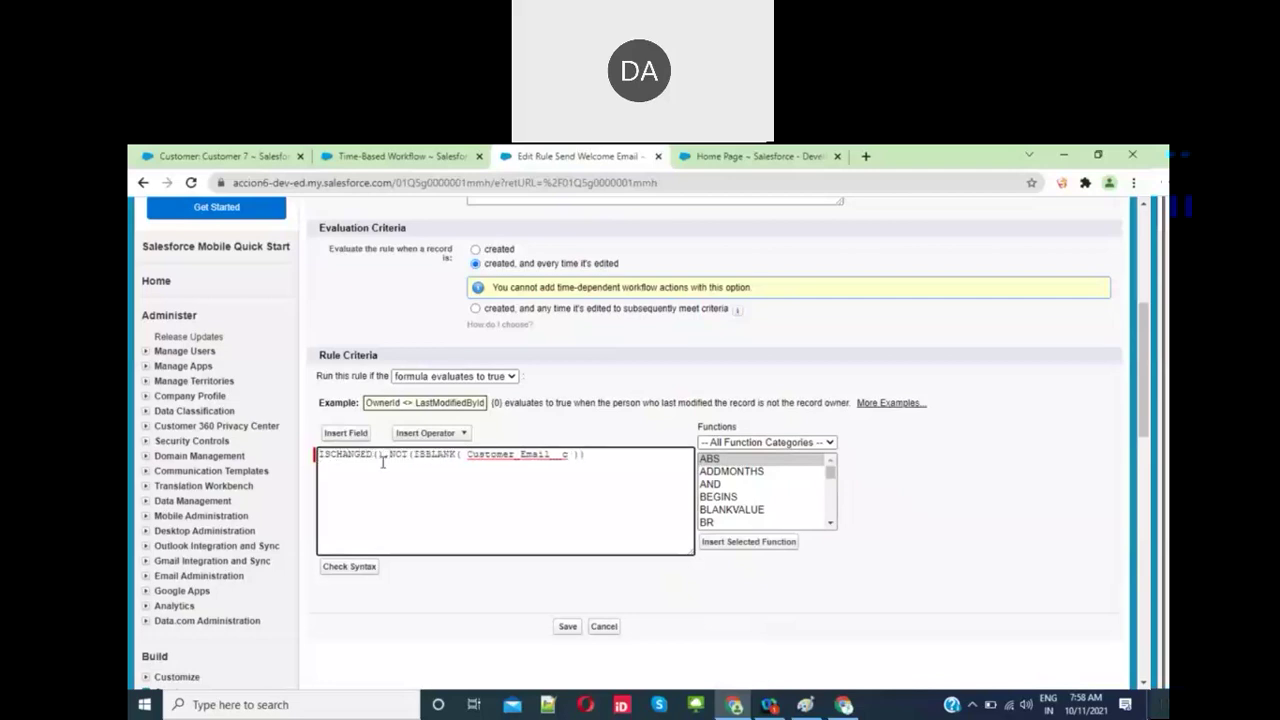
double_click(518, 455)
key("ctrl+c")
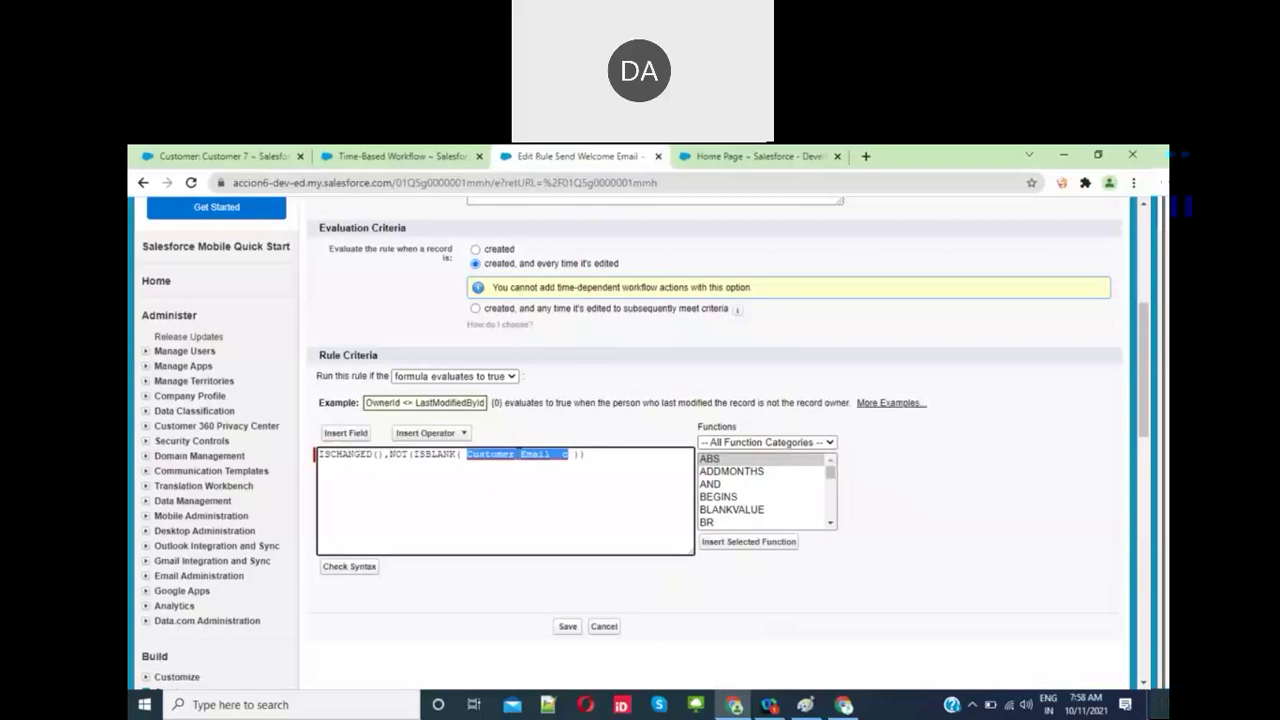
left_click(380, 456)
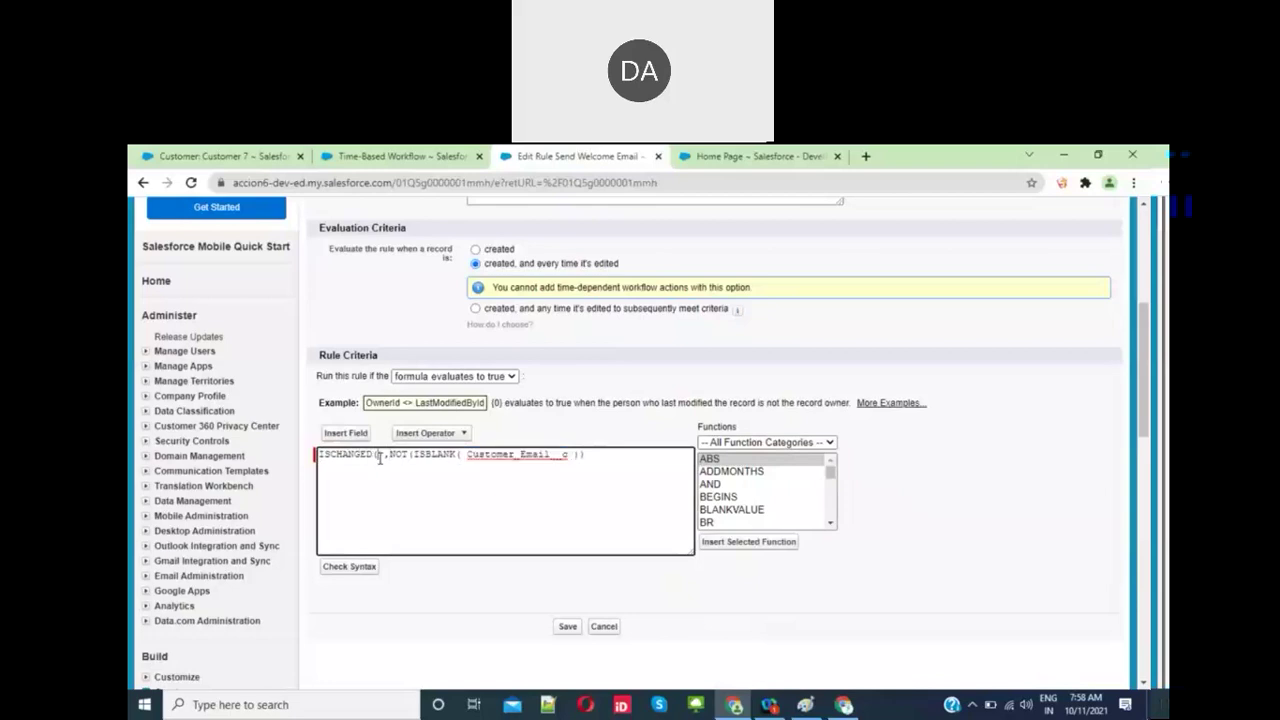
key("ctrl+v")
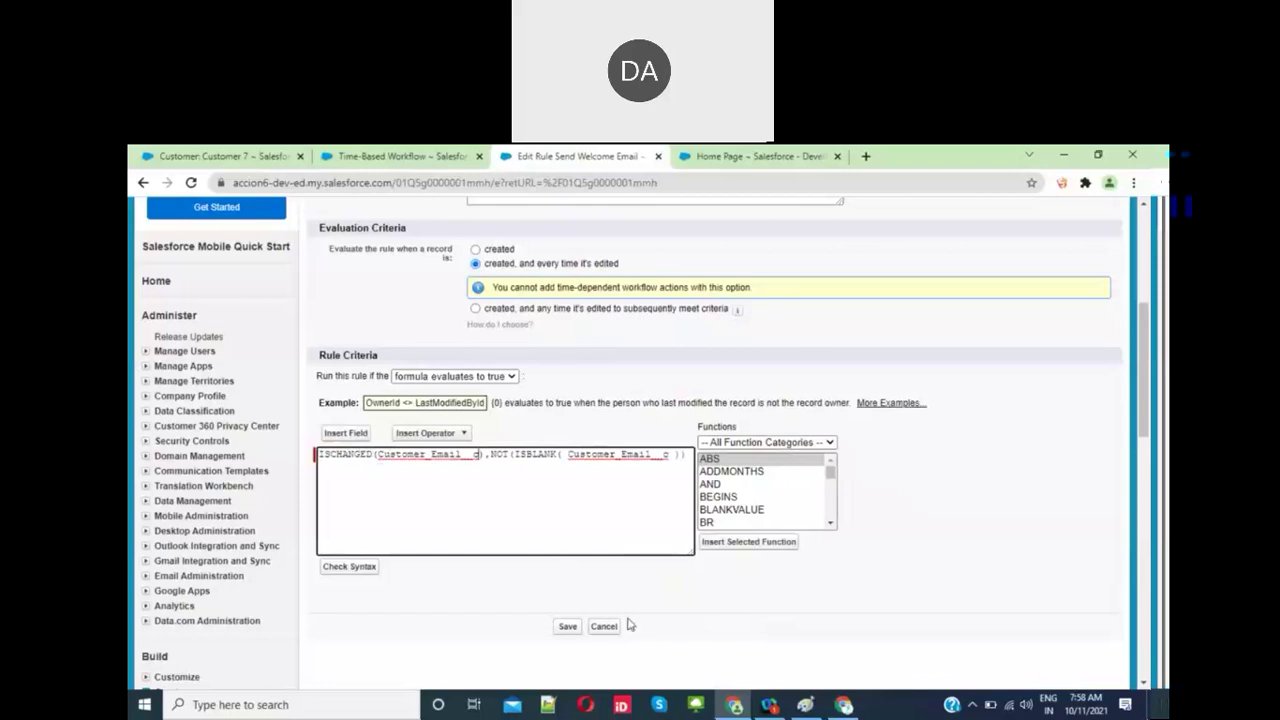
left_click(568, 627)
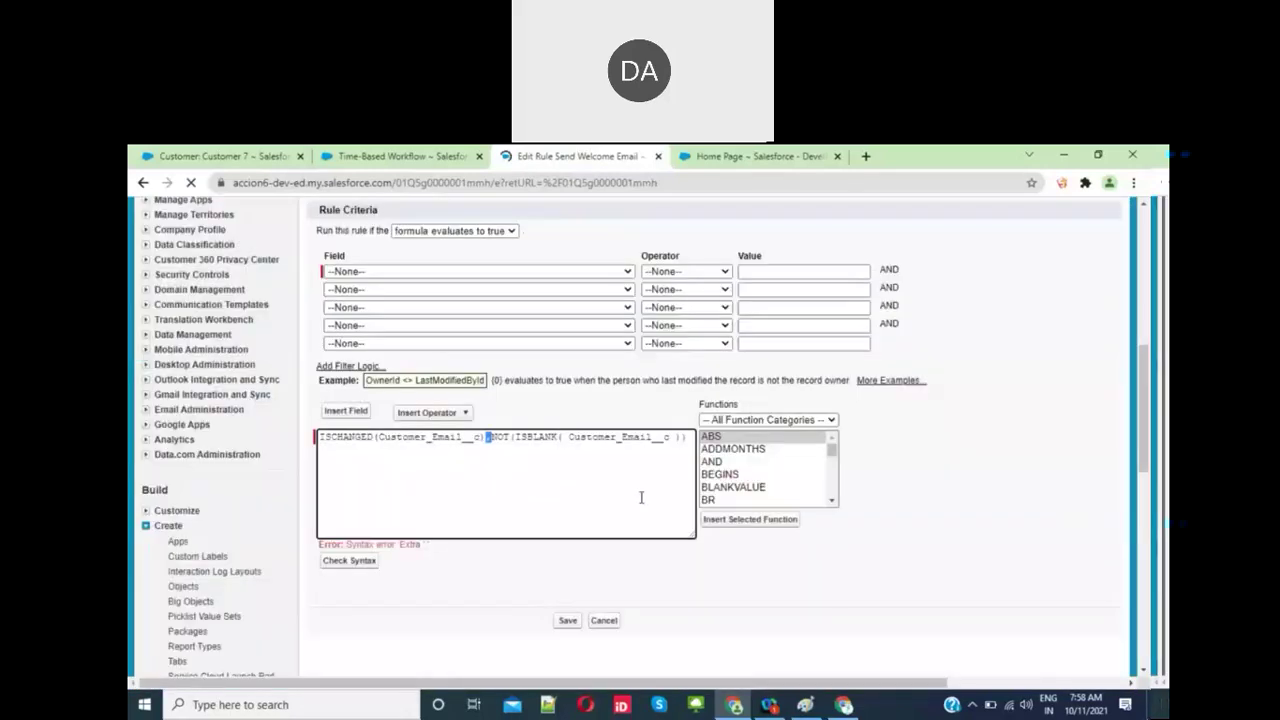
scroll(537, 485, "down", 1)
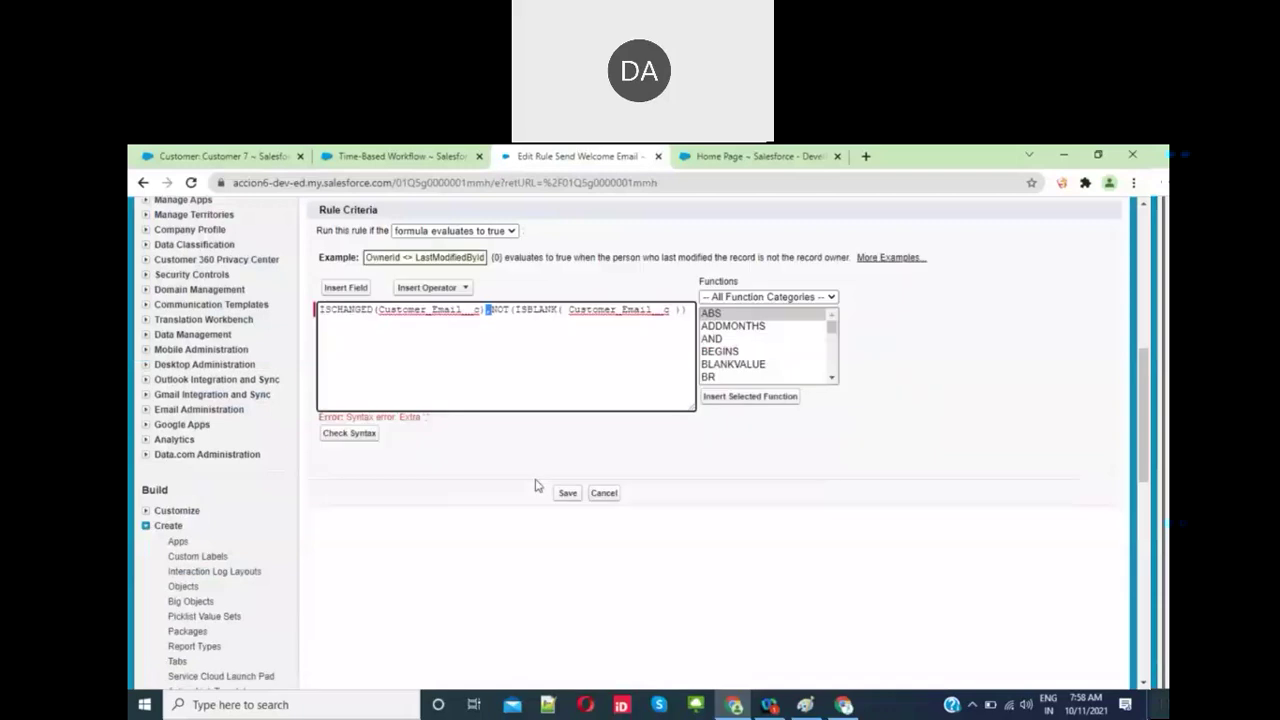
left_click(490, 316)
key("BackSpace")
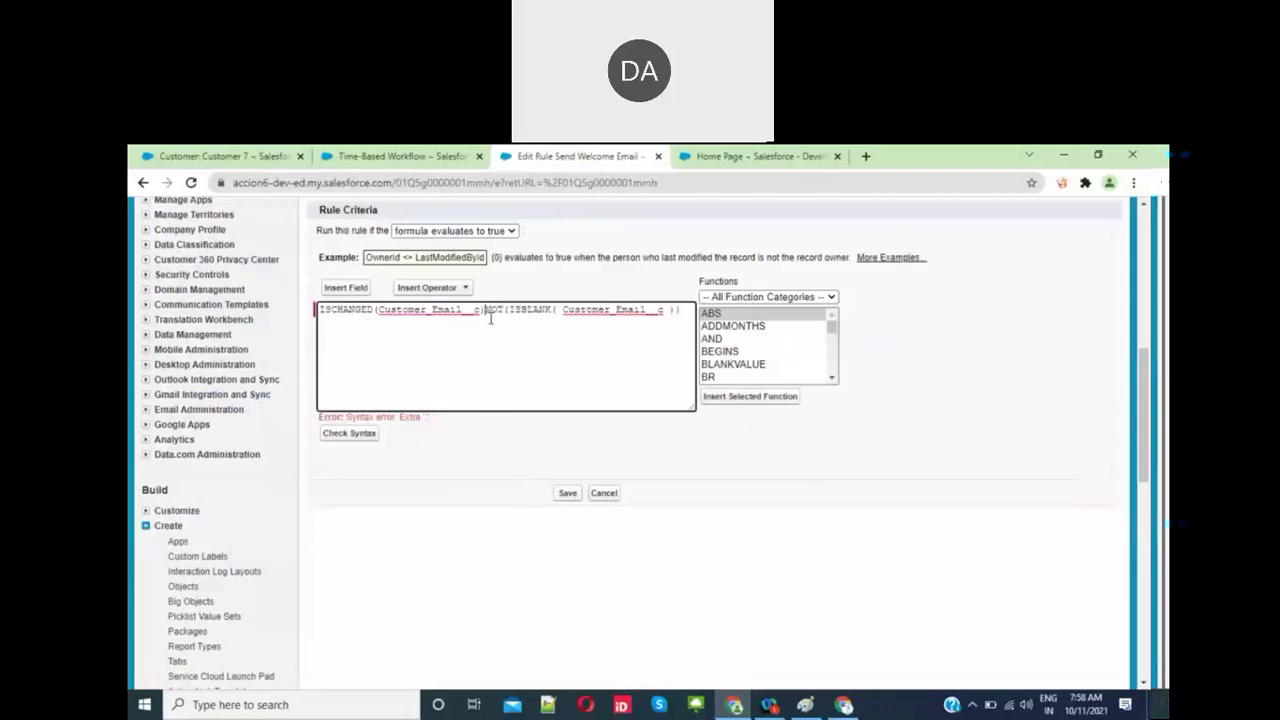
type(",")
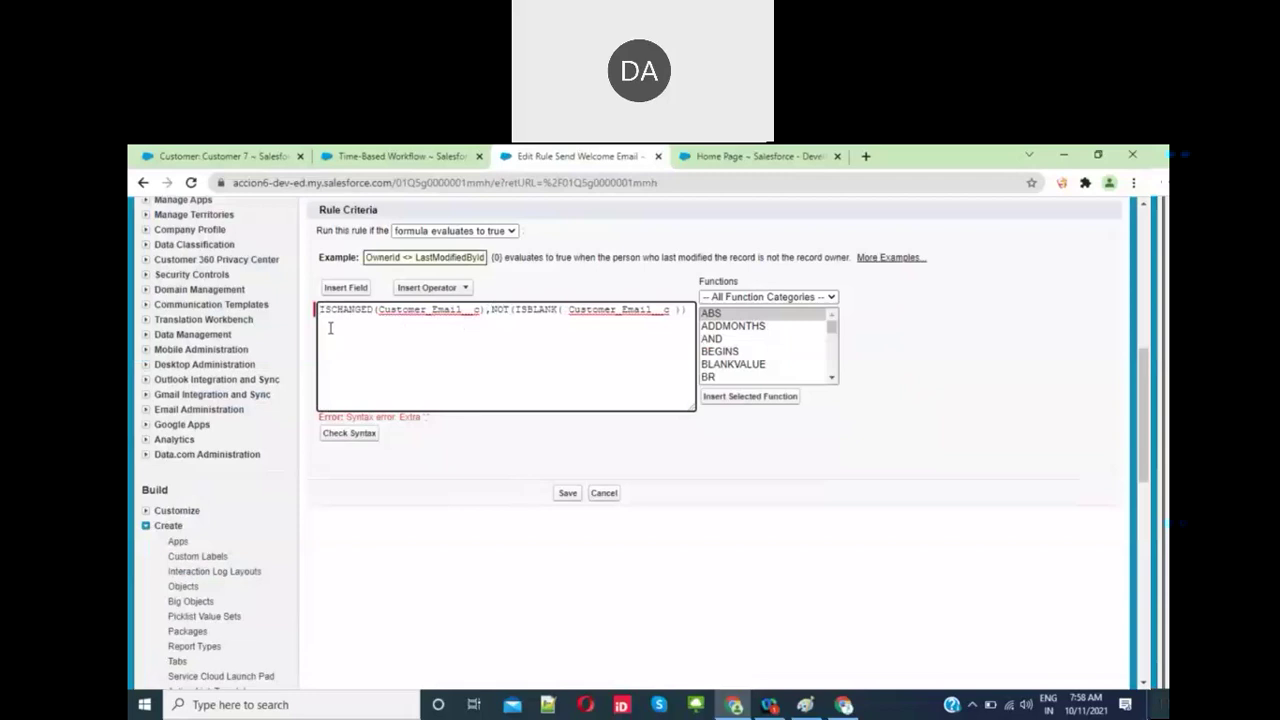
Step: Wrap the ISCHANGED condition in an OR function with ISNEW(), giving OR(ISCHANGED(Customer_Email__c),ISNEW()) before the NOT(ISBLANK()) condition
type("OR()")
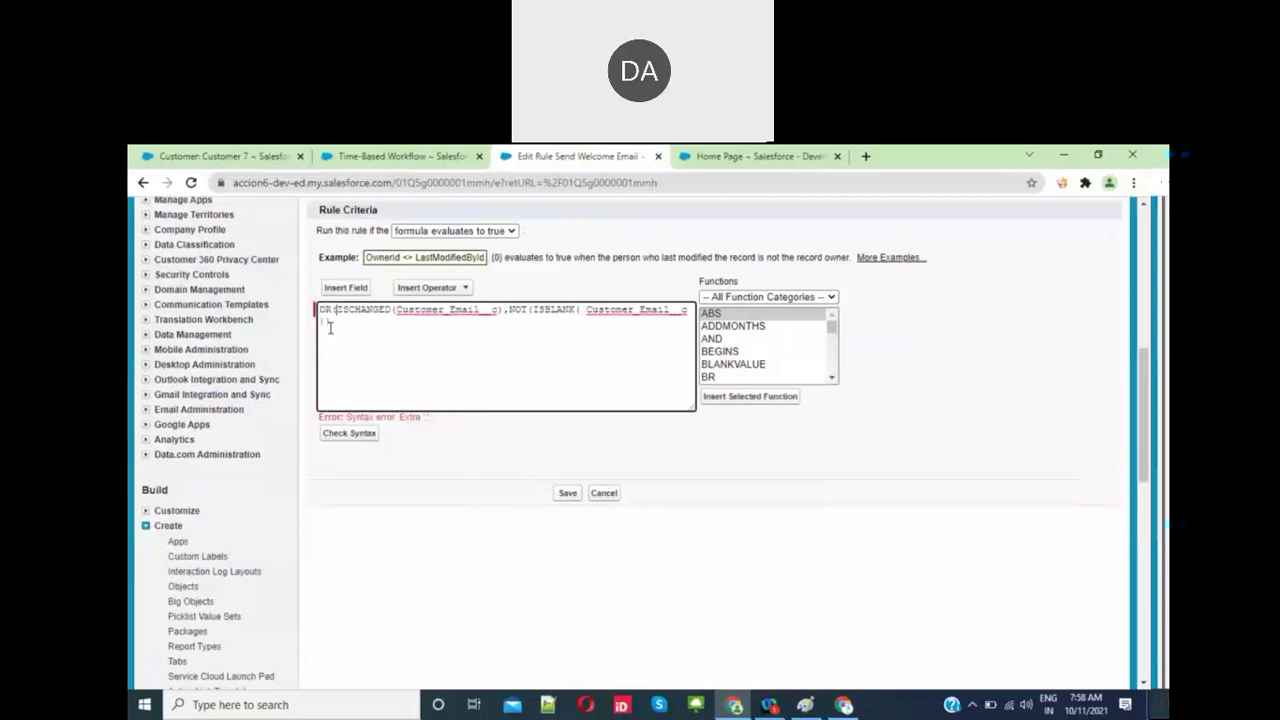
key("BackSpace")
key("Right")
key("Right")
key("Right")
key("Right")
key("Right")
key("Right")
key("Right")
key("Right")
key("Right")
key("Right")
key("Right")
key("Right")
key("Right")
key("Right")
key("Right")
key("Right")
key("Right")
key("Right")
key("Right")
key("Right")
key("Right")
key("Right")
key("Right")
type(")")
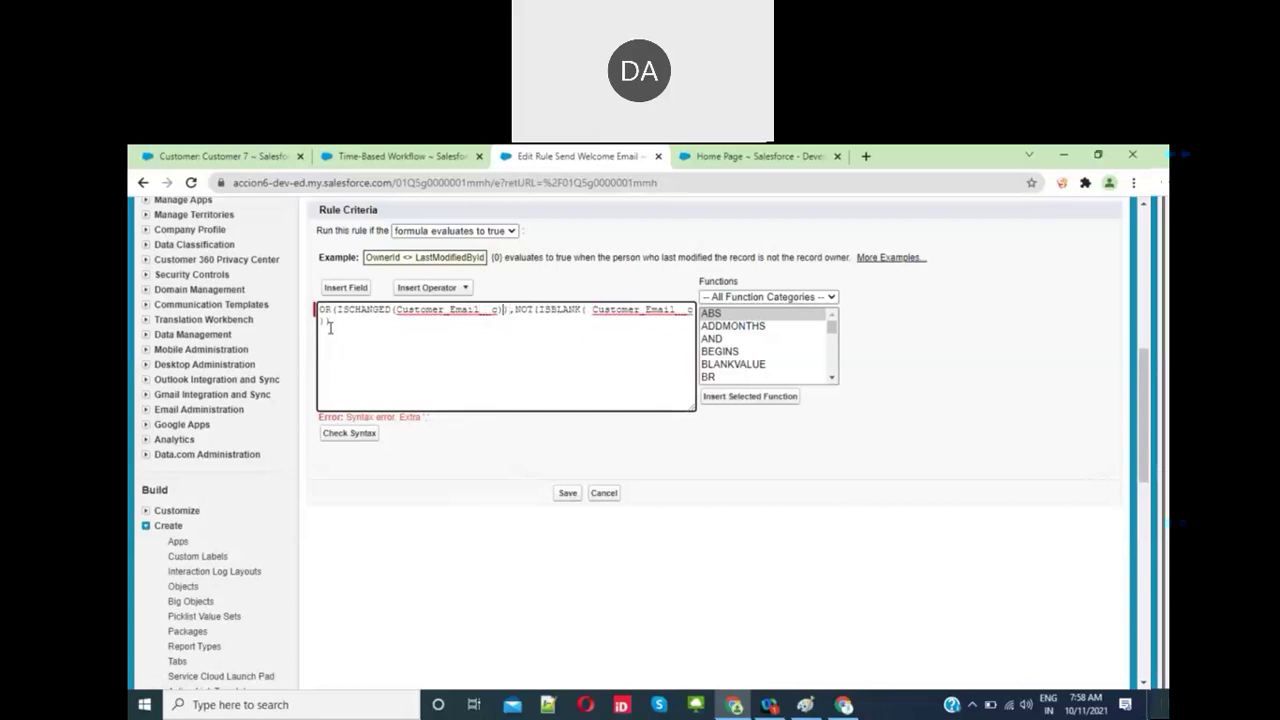
type(",")
type("ISNEW")
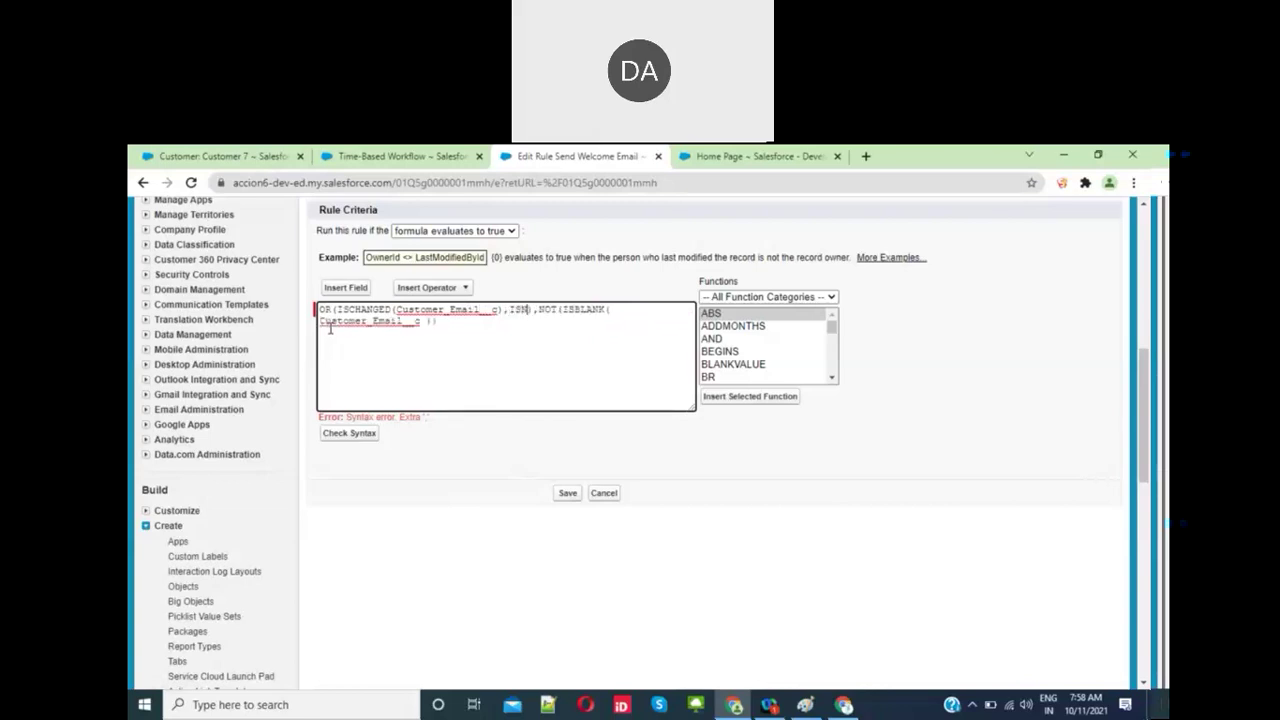
type("()")
double_click(447, 312)
left_click(469, 316)
left_click(597, 311)
Step: Enclose the whole formula in AND(), combining the OR and NOT(ISBLANK( Customer_Email__c )) conditions, and save the rule
left_click(487, 329)
type(")")
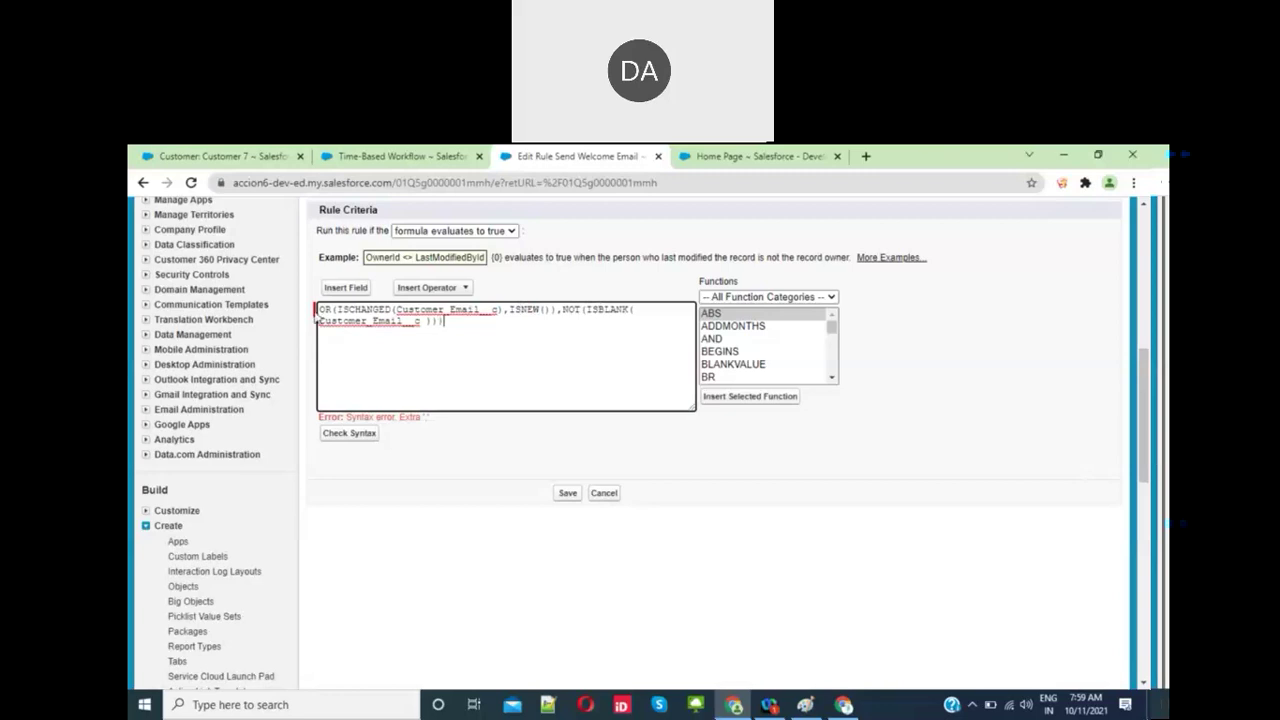
left_click(319, 311)
type("(")
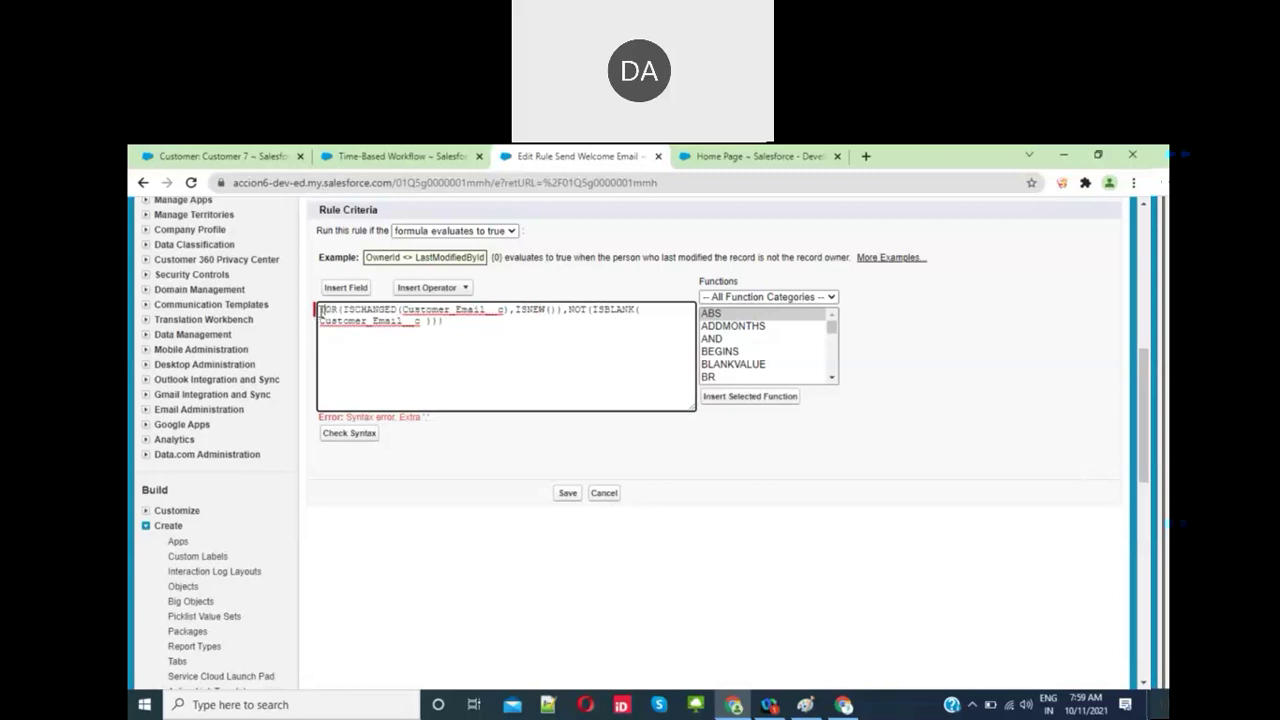
type("AND(")
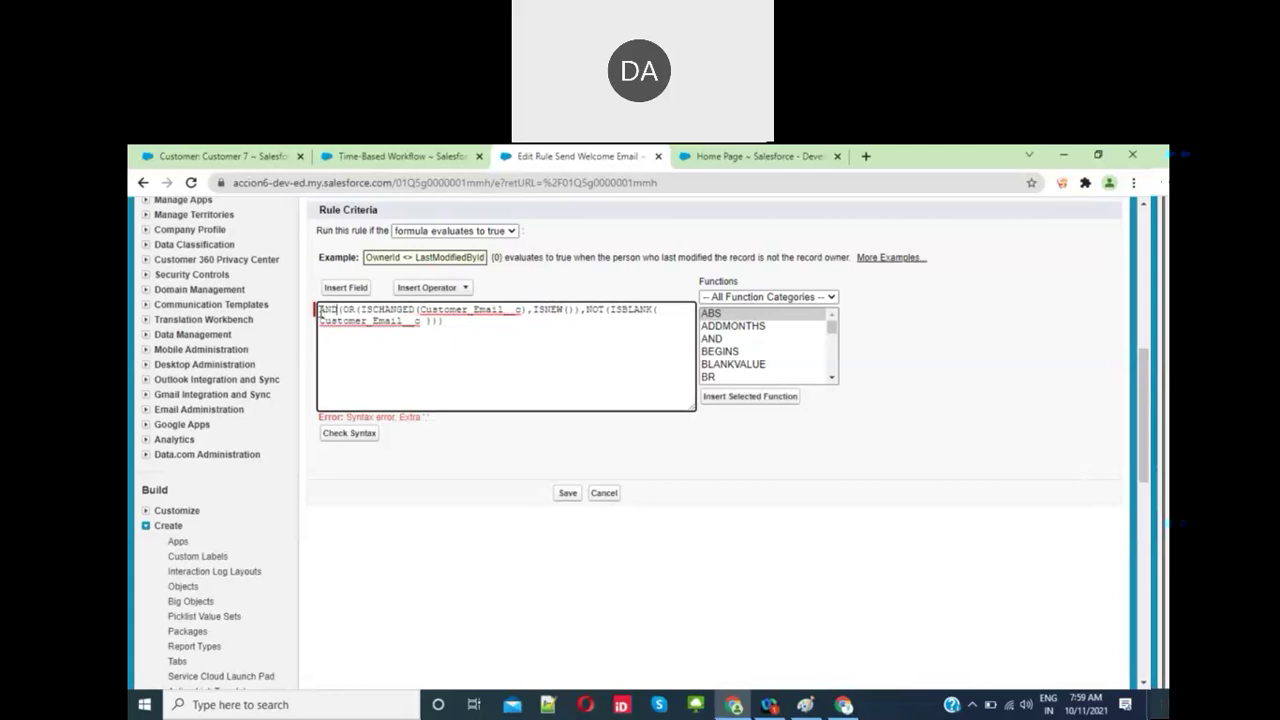
left_click(567, 493)
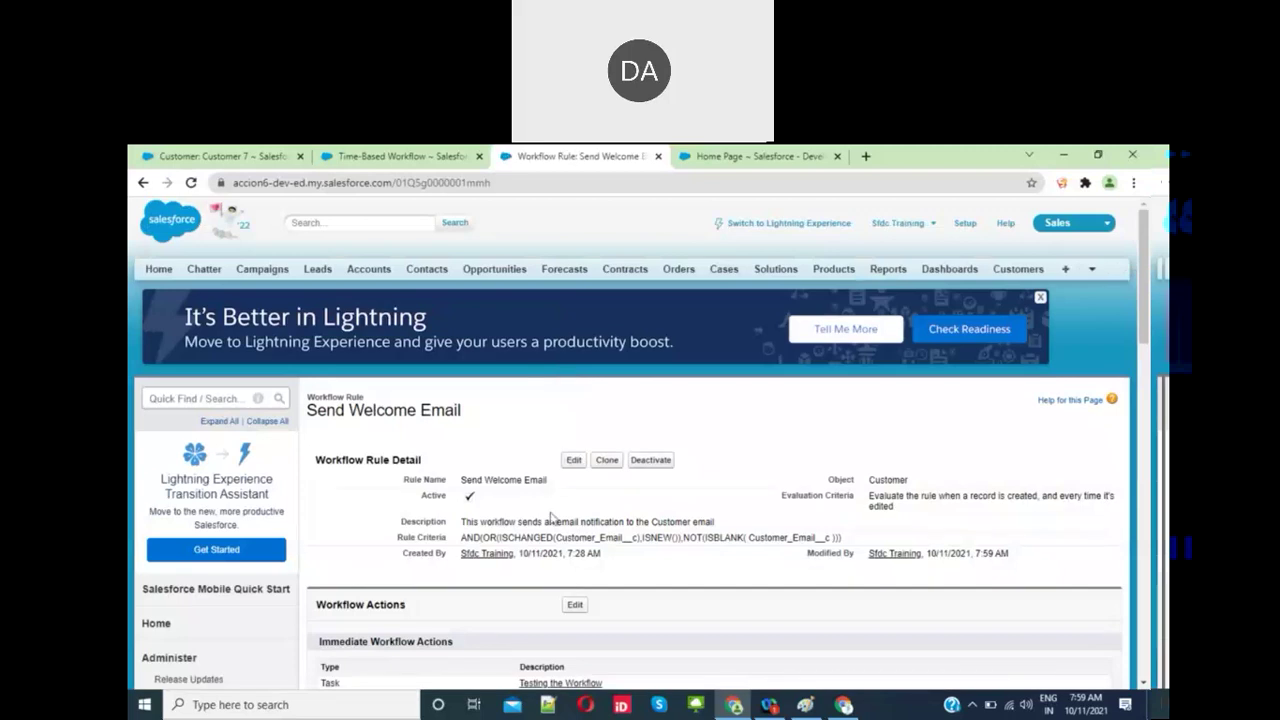
scroll(552, 517, "down", 3)
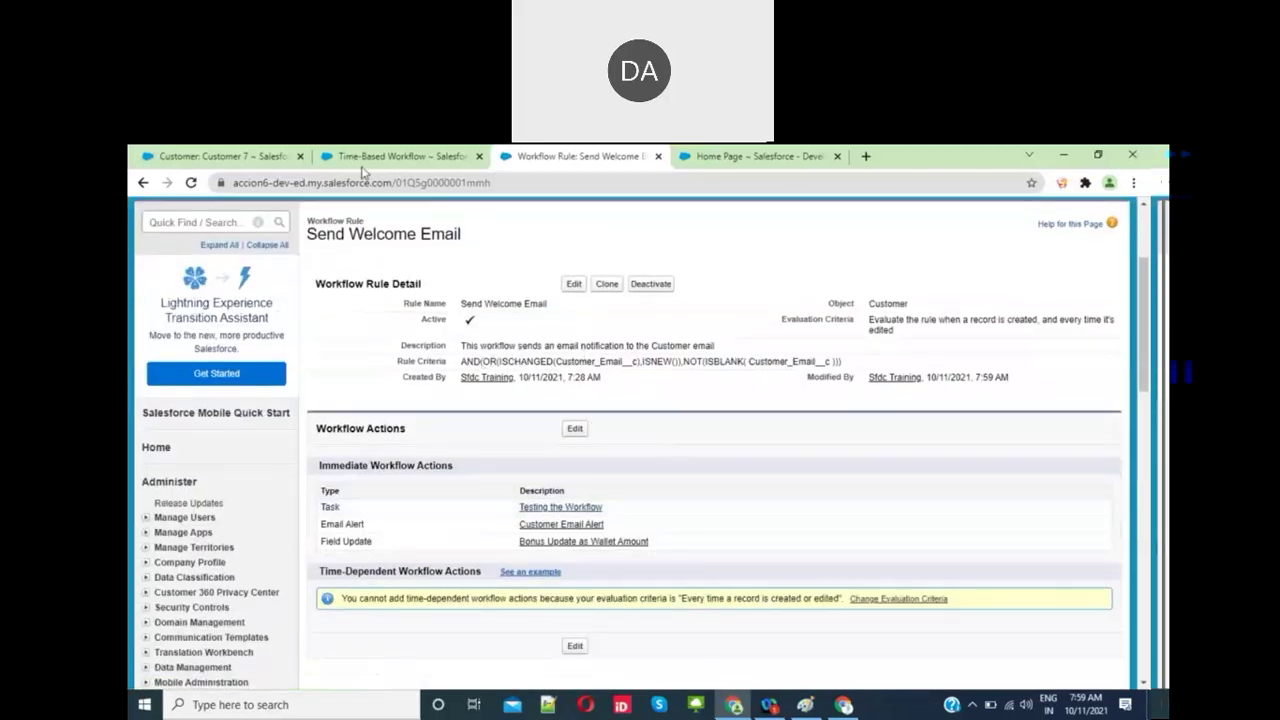
Step: Edit and save the Customer 7 record with its email unchanged, and check the Gmail inbox for another welcome email
left_click(258, 158)
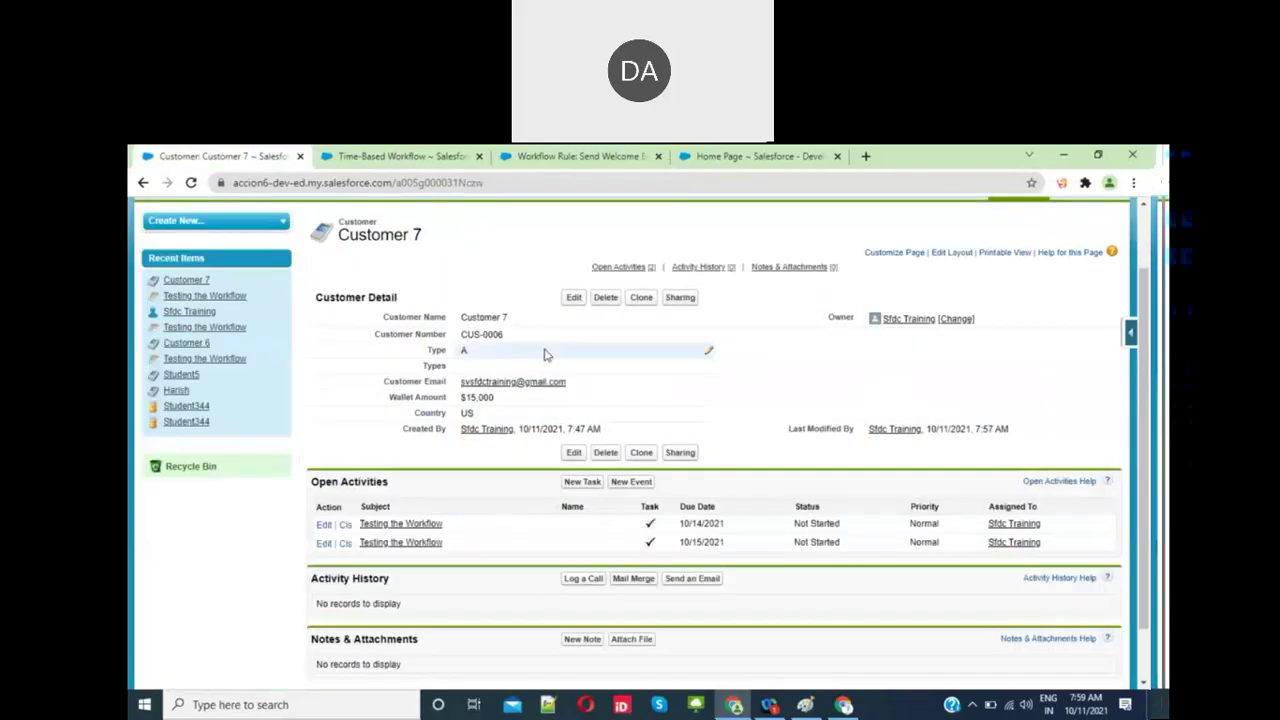
left_click(574, 298)
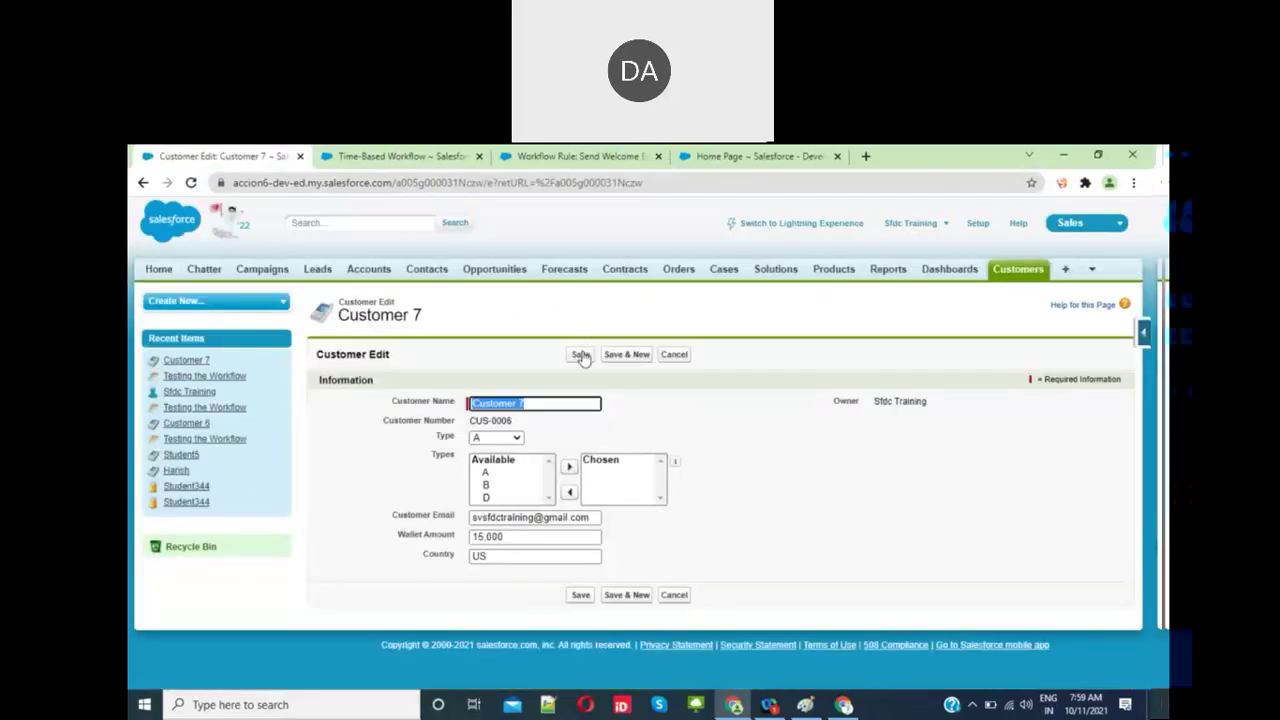
left_click(581, 355)
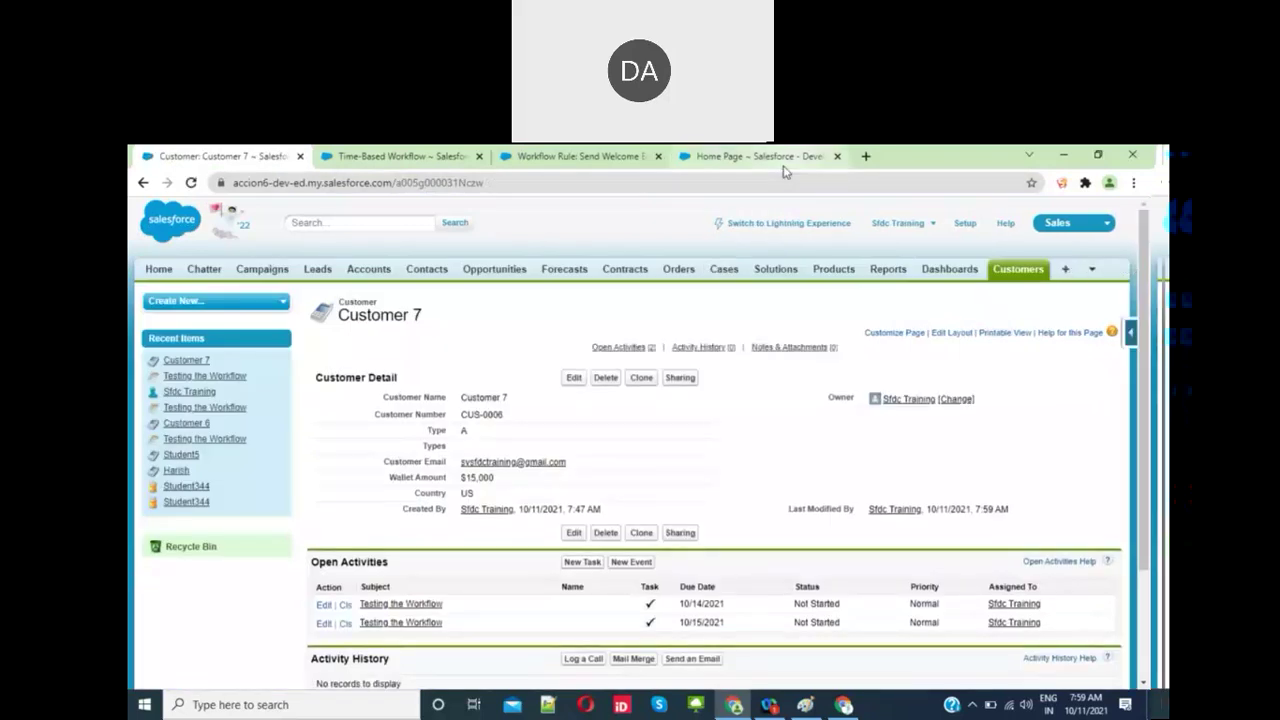
left_click(845, 705)
left_click(337, 270)
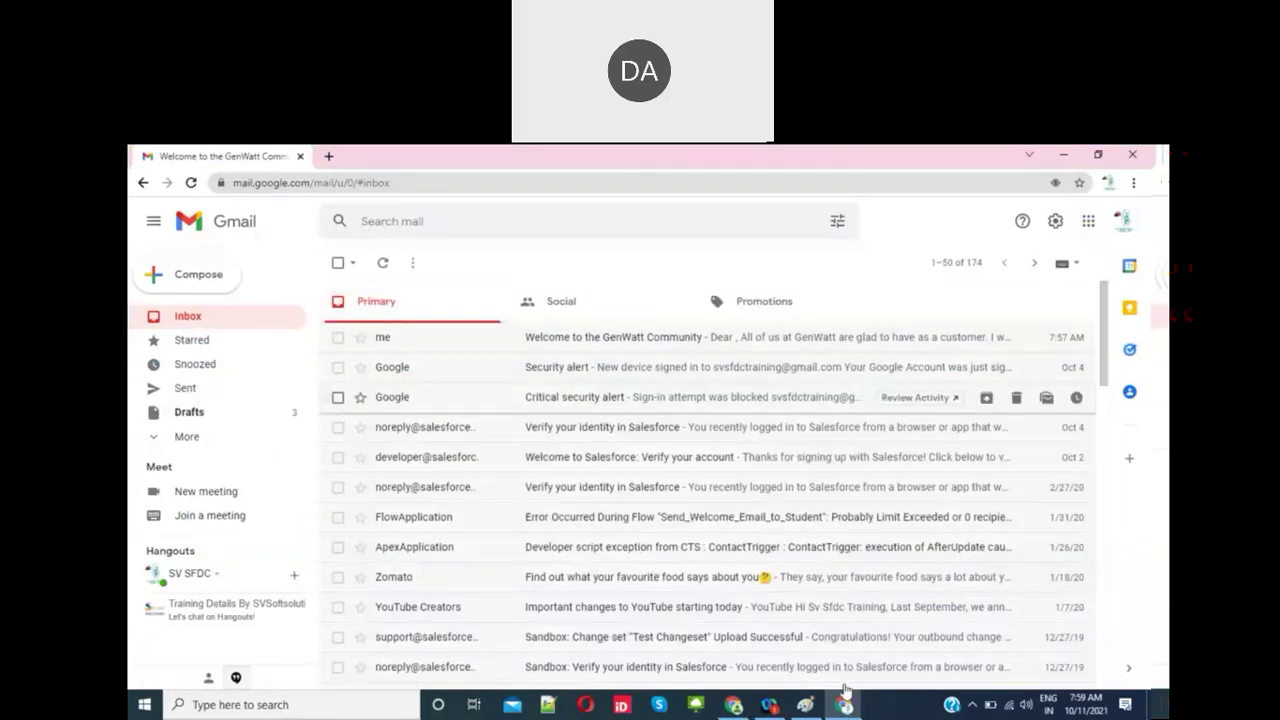
Step: Switch back to Salesforce, add a 1 before the @ in Customer 7's email, and save the record
left_click(845, 705)
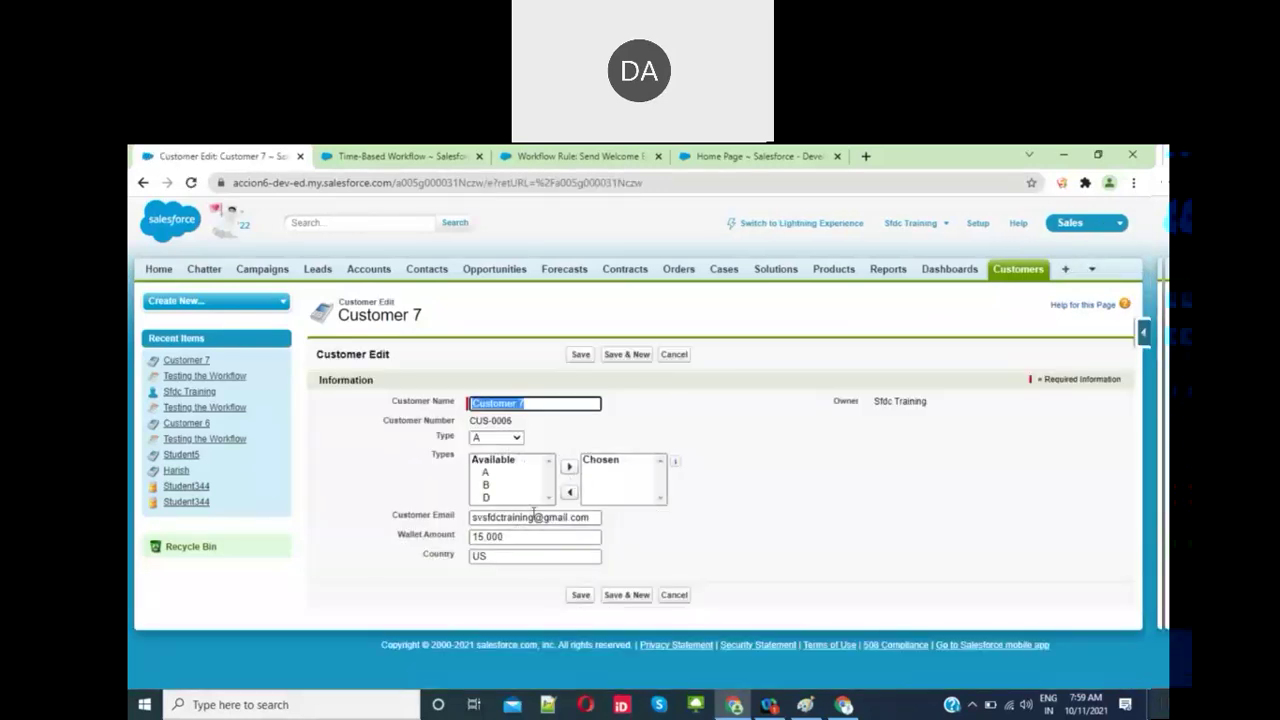
left_click(533, 517)
type("1")
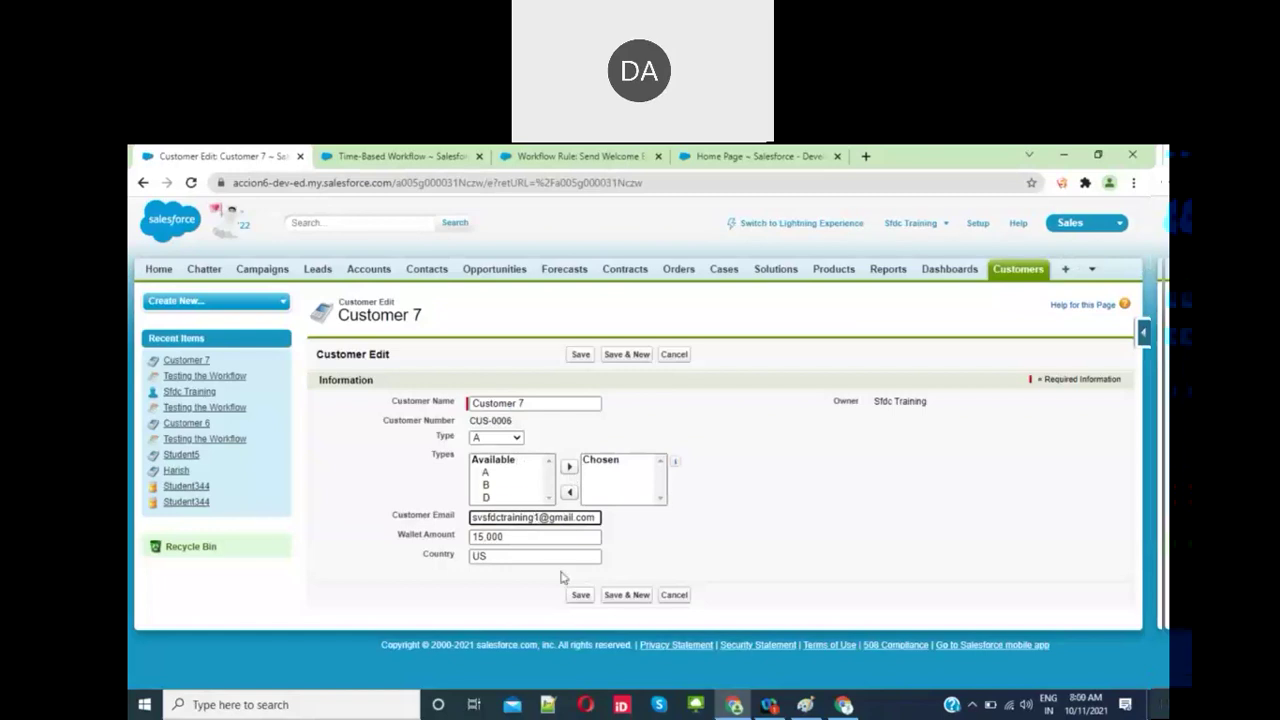
left_click(581, 595)
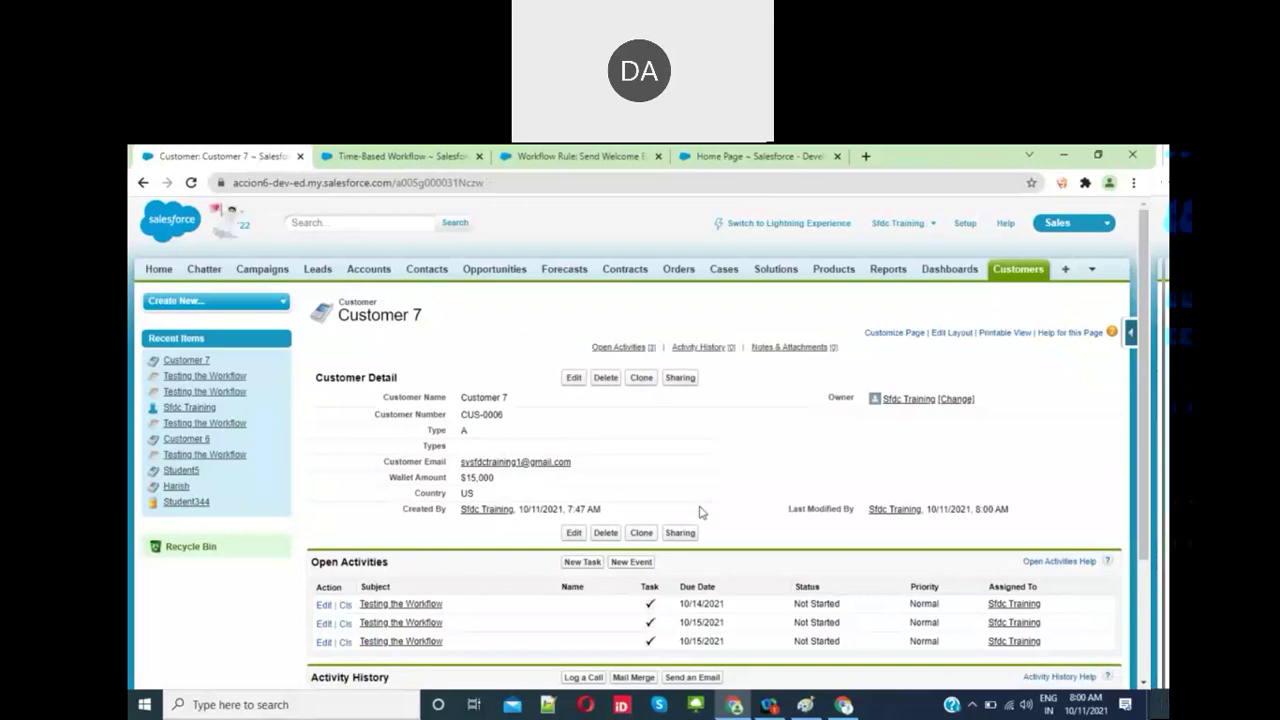
Step: Remove the added 1 from Customer 7's email, save the record, and check the Gmail inbox for a new welcome email
left_click(573, 377)
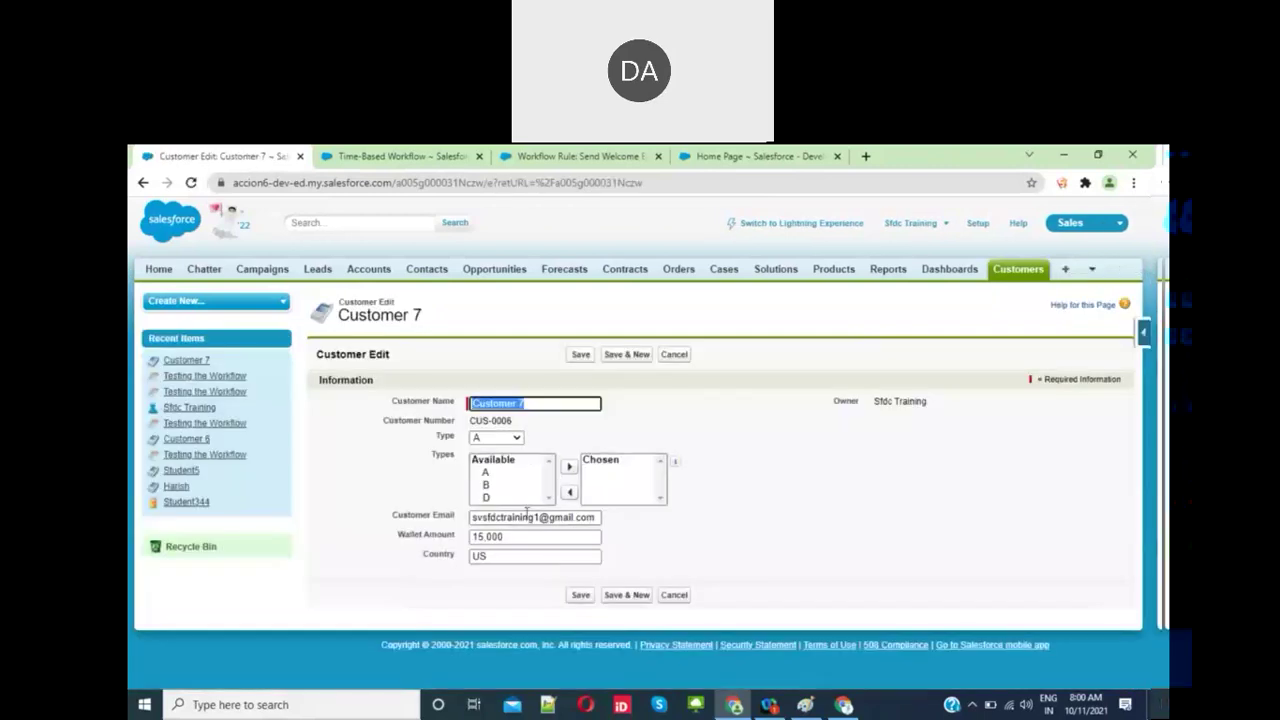
left_click(538, 517)
key("BackSpace")
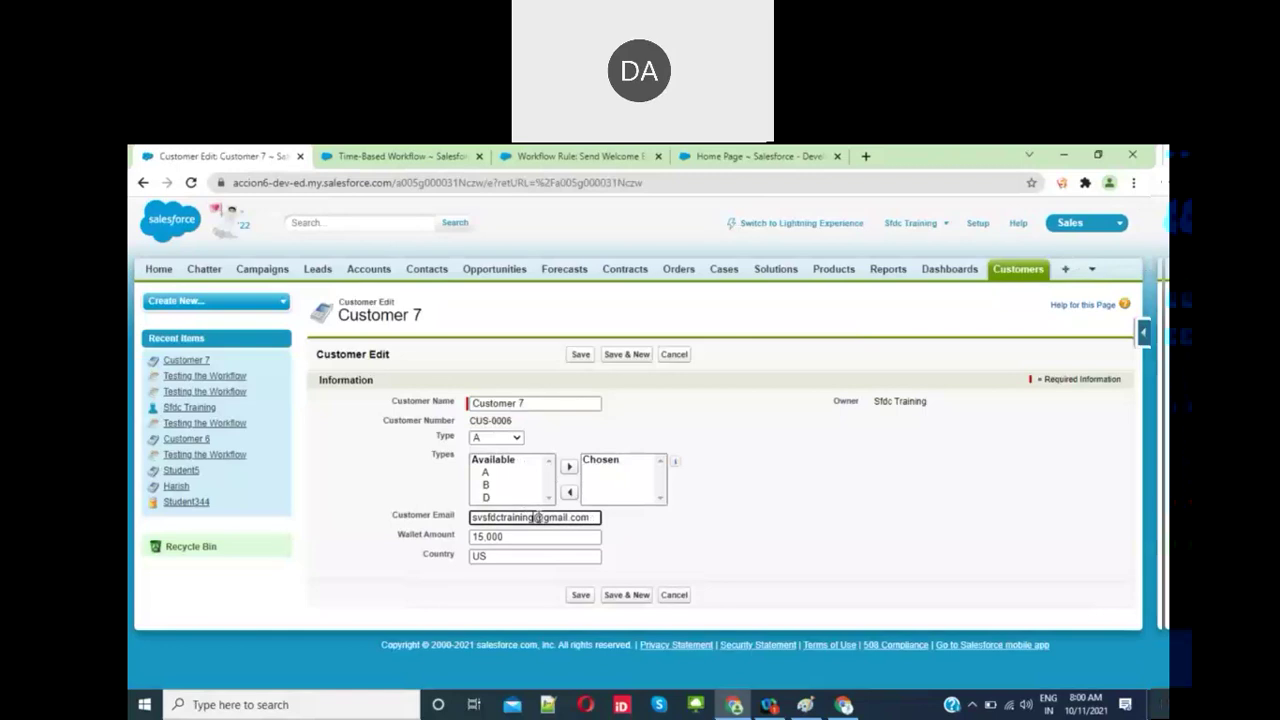
left_click(578, 596)
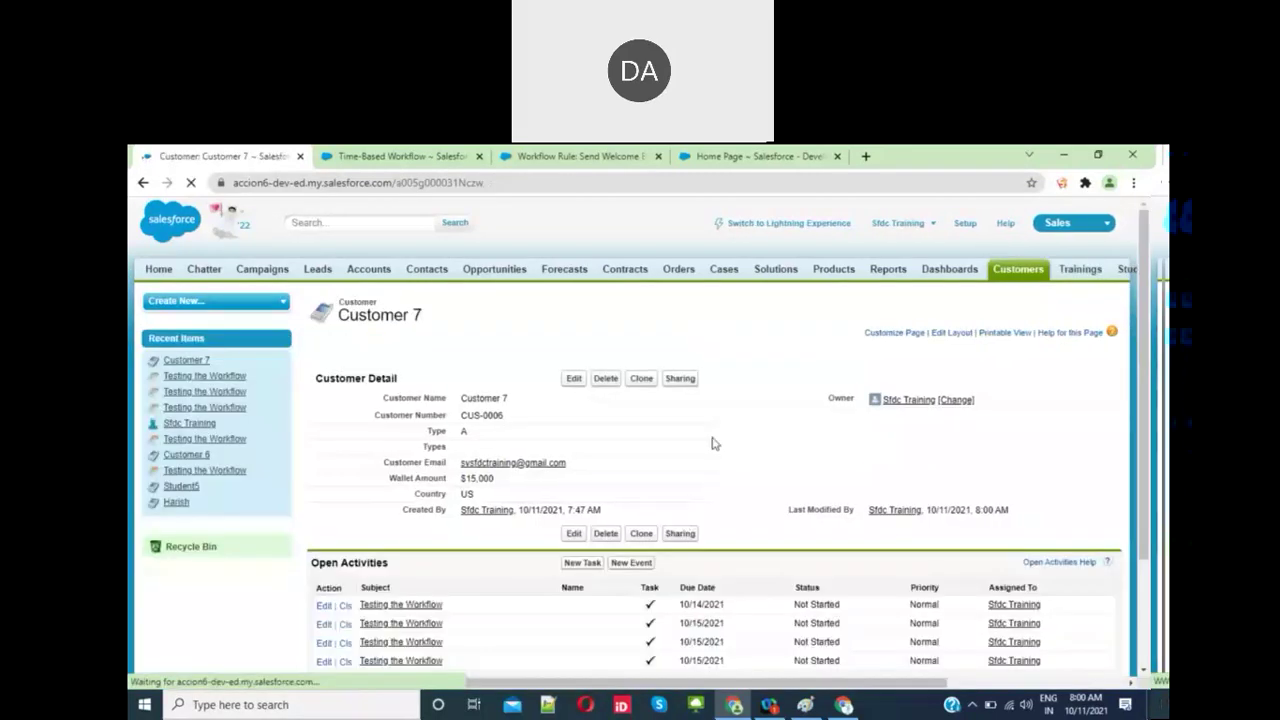
left_click(779, 156)
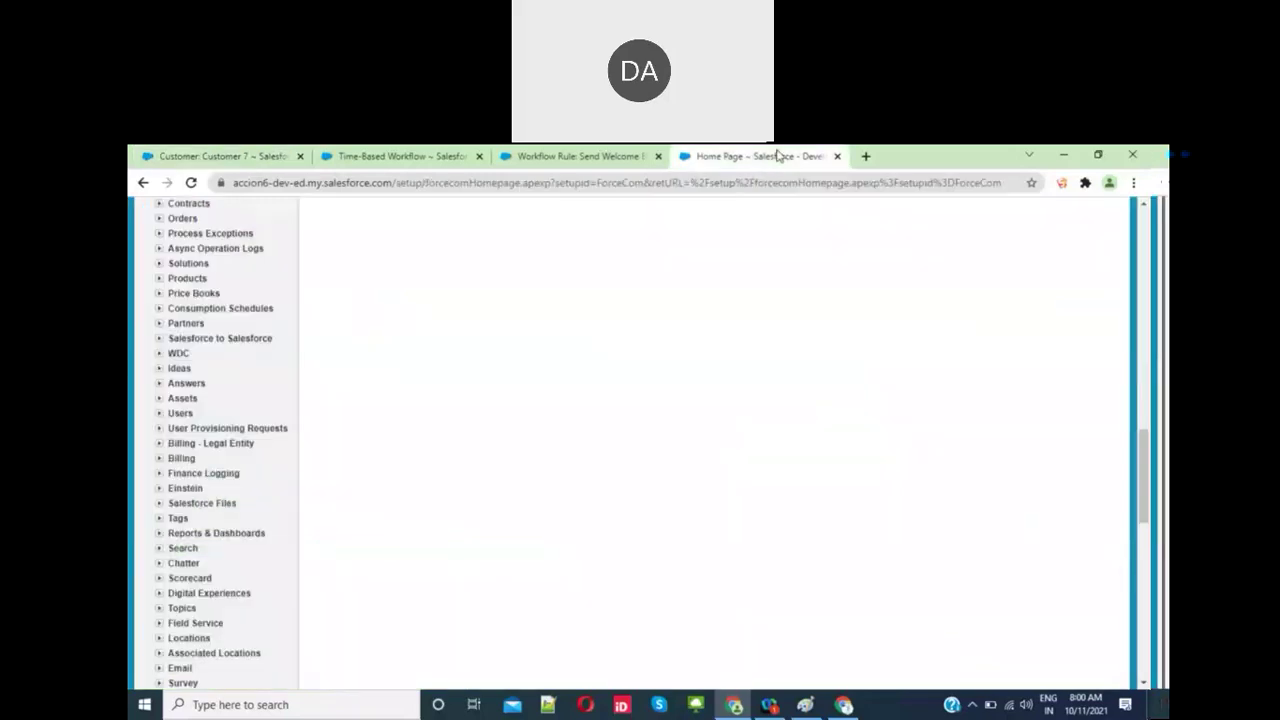
left_click(846, 705)
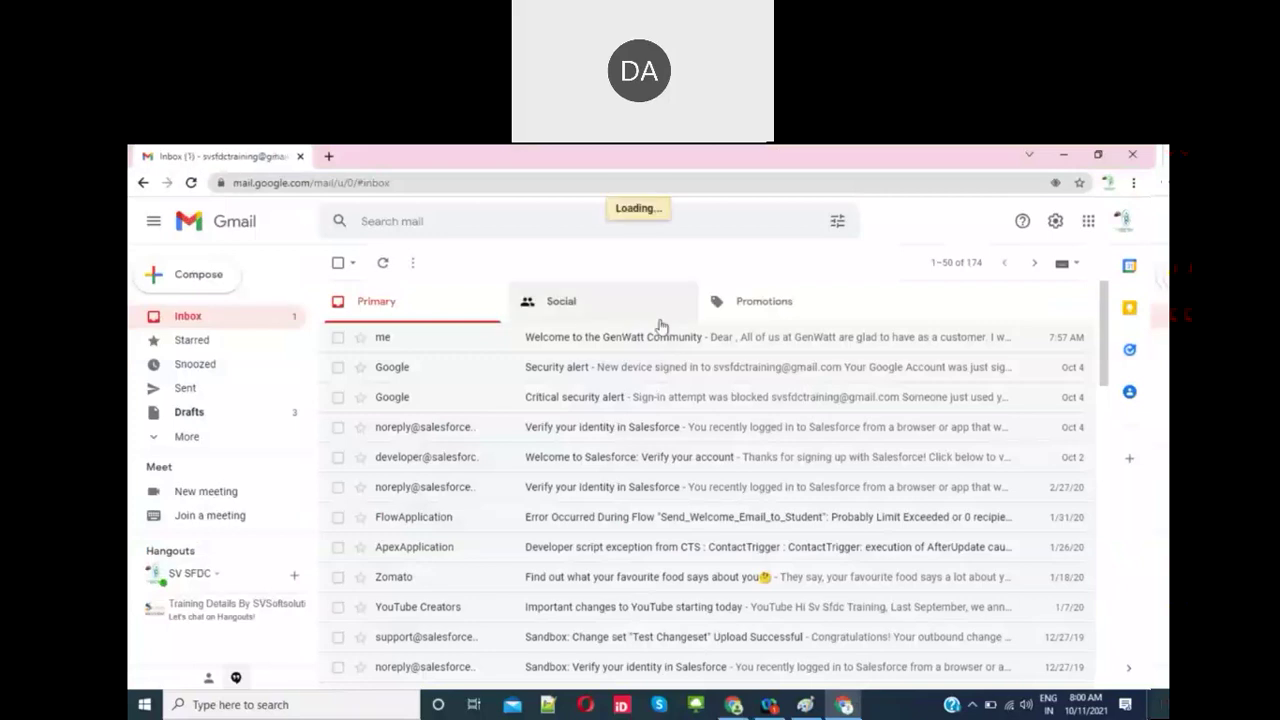
Step: In Salesforce, edit the Send Welcome Email rule, reduce its formula to NOT(ISBLANK( Customer_Email__c )), and check the syntax
left_click(846, 705)
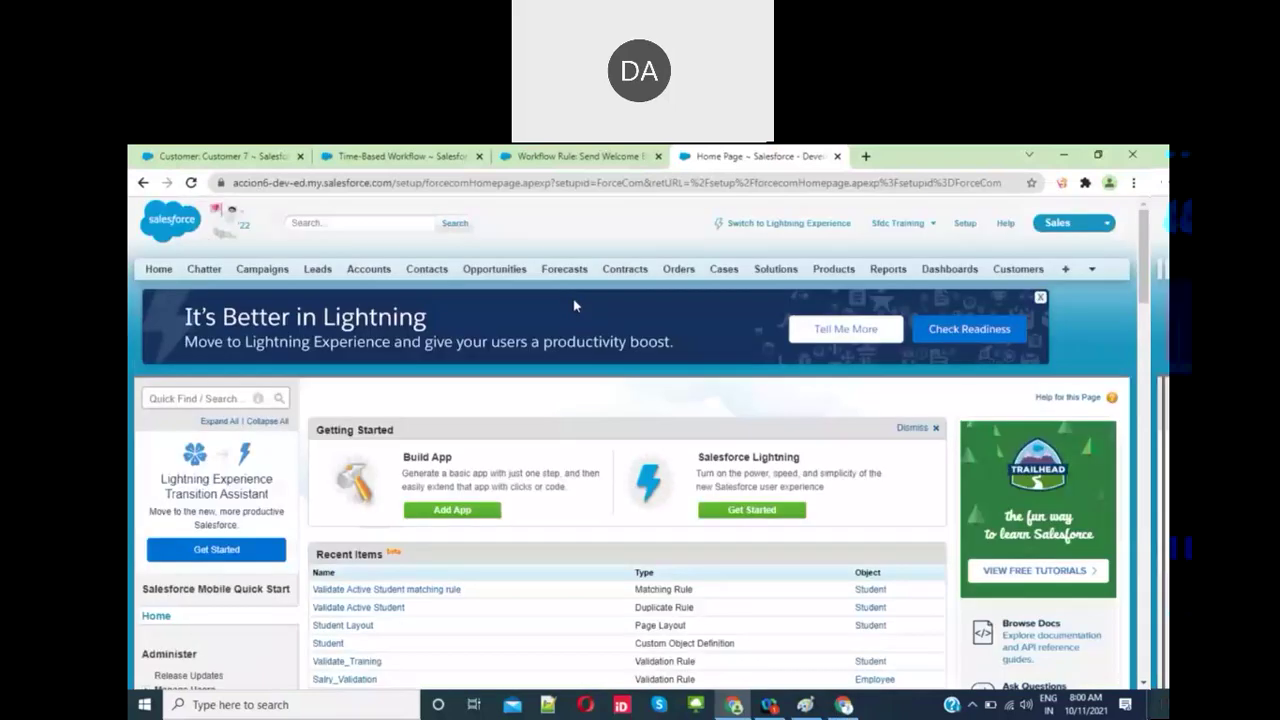
left_click(578, 157)
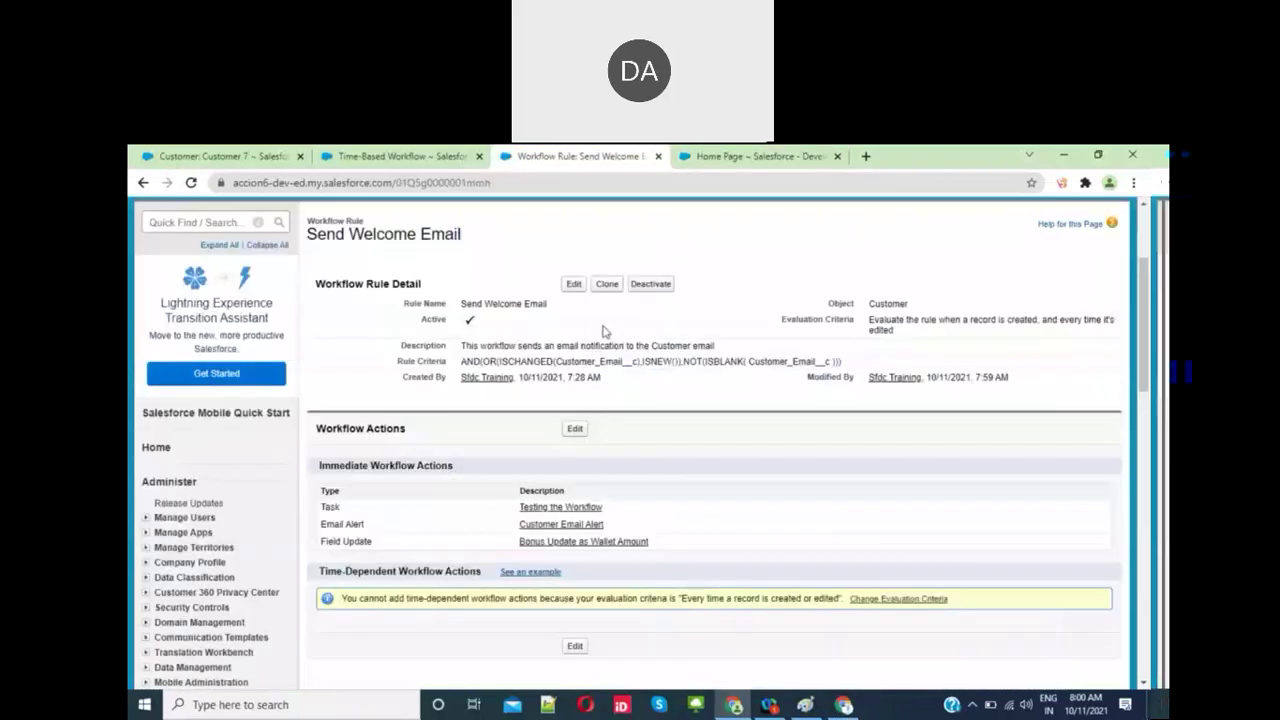
left_click(570, 285)
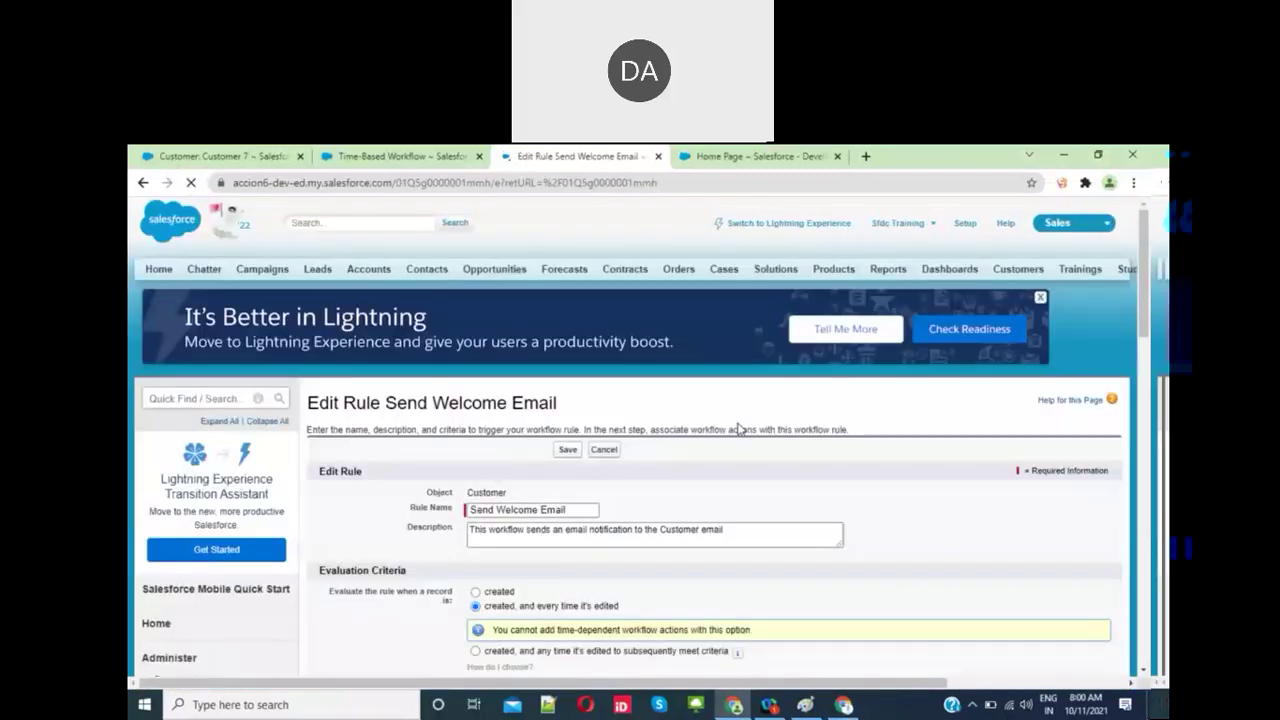
scroll(700, 512, "down", 3)
scroll(700, 512, "down", 3)
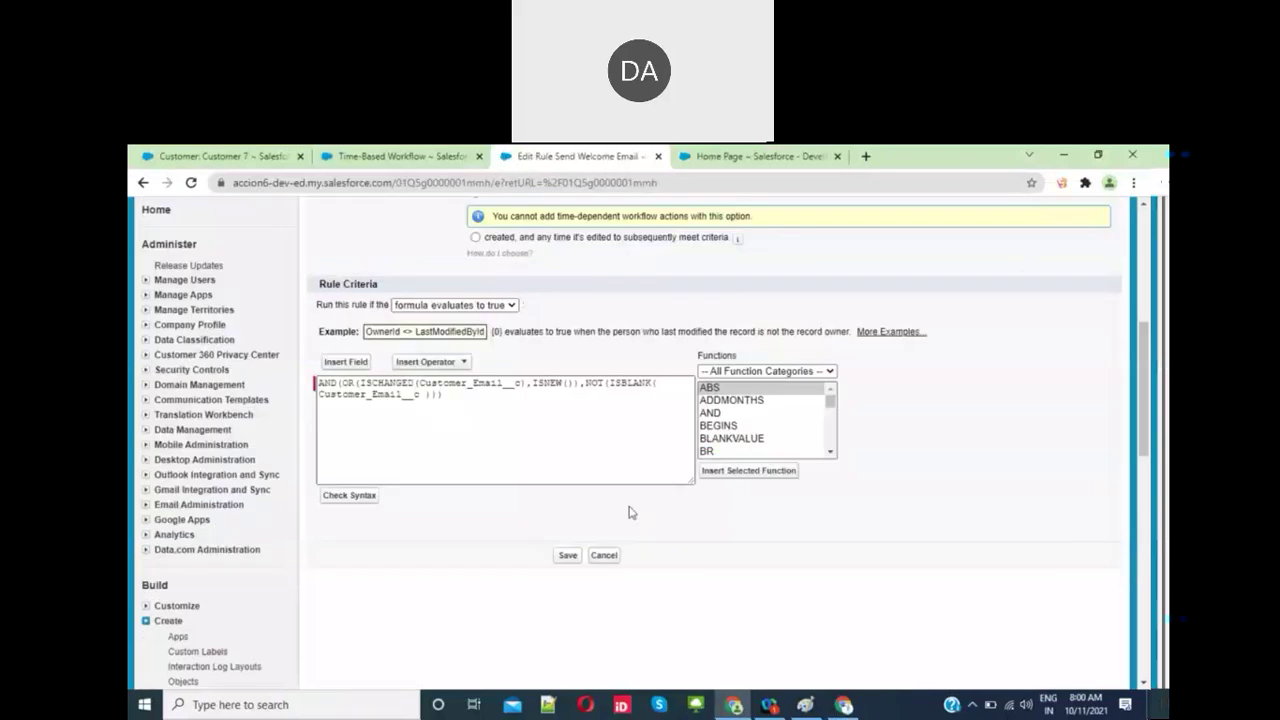
left_click(495, 425)
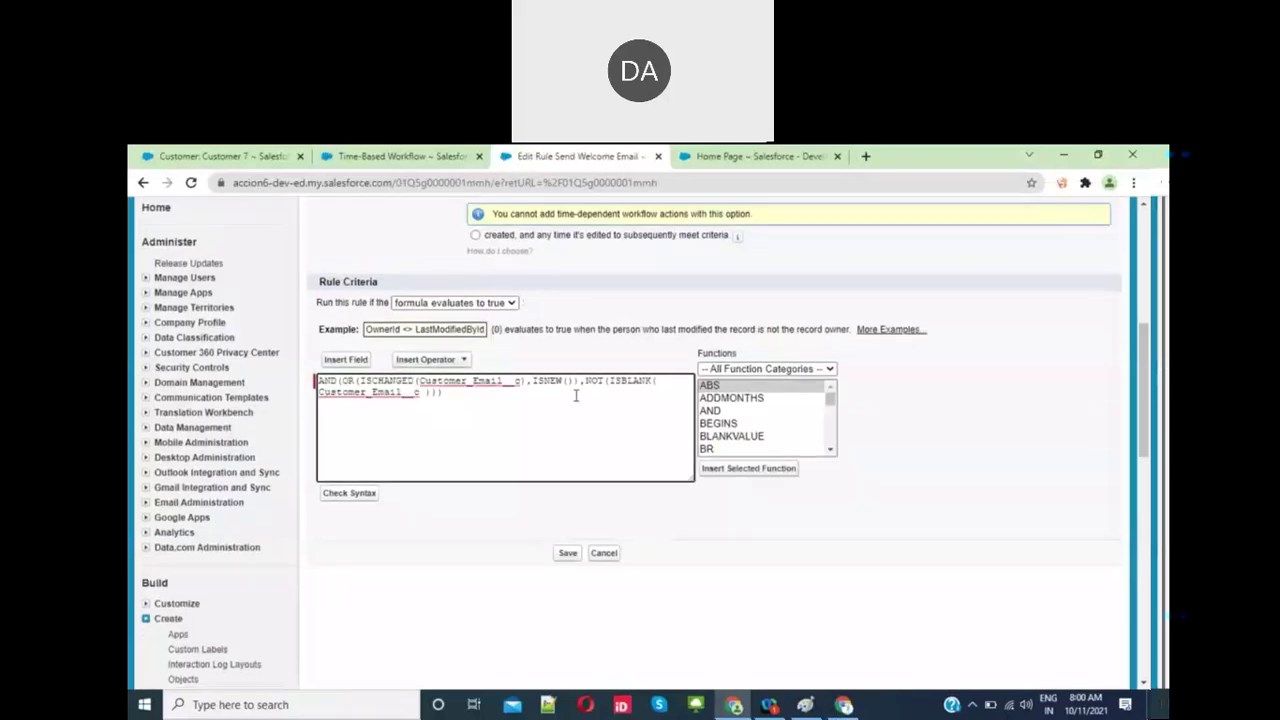
left_click_drag(584, 380, 344, 377)
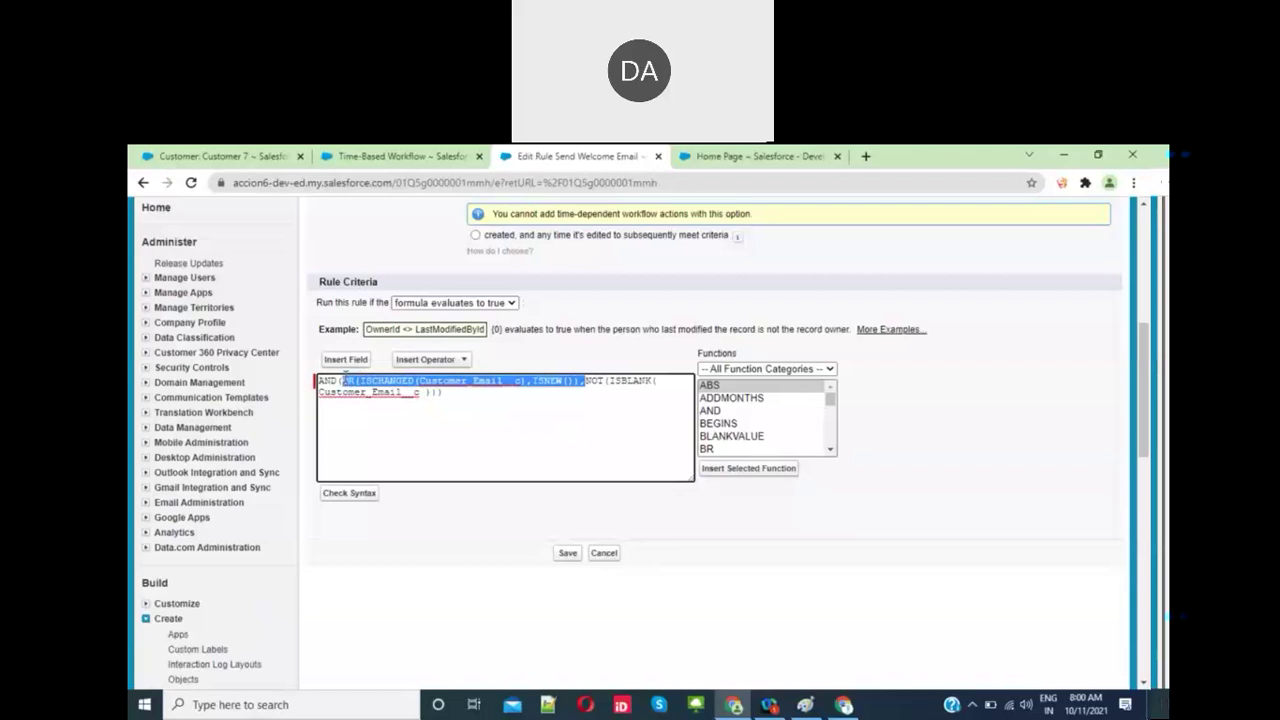
key("BackSpace")
key("BackSpace")
key("BackSpace")
key("BackSpace")
key("BackSpace")
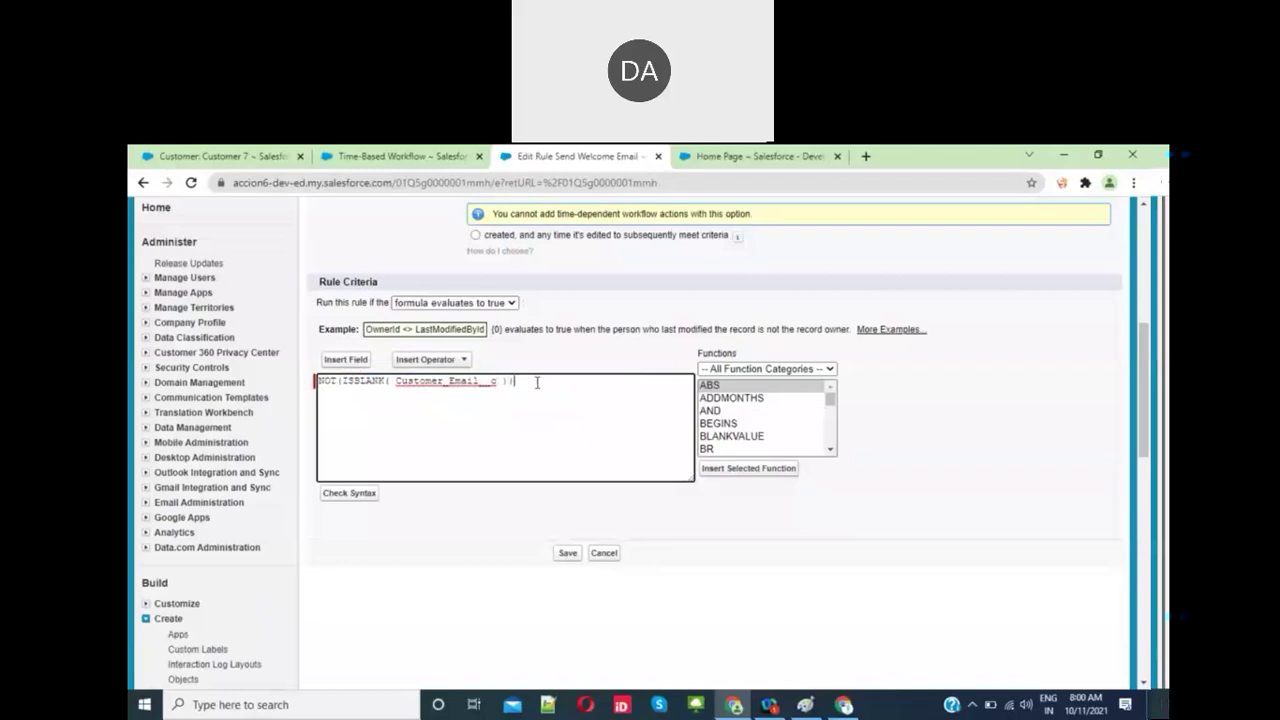
left_click(355, 493)
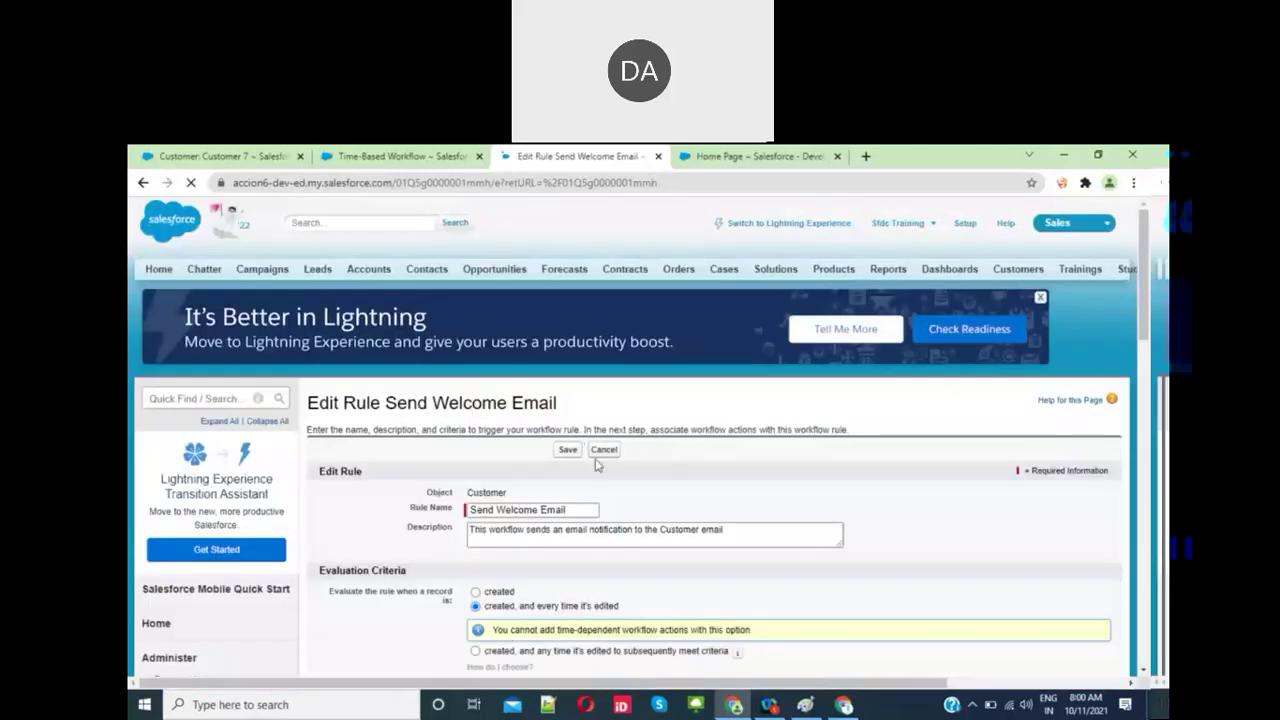
Step: Set the rule's evaluation criteria to "created, and any time it's edited to subsequently meet criteria"
scroll(615, 527, "down", 3)
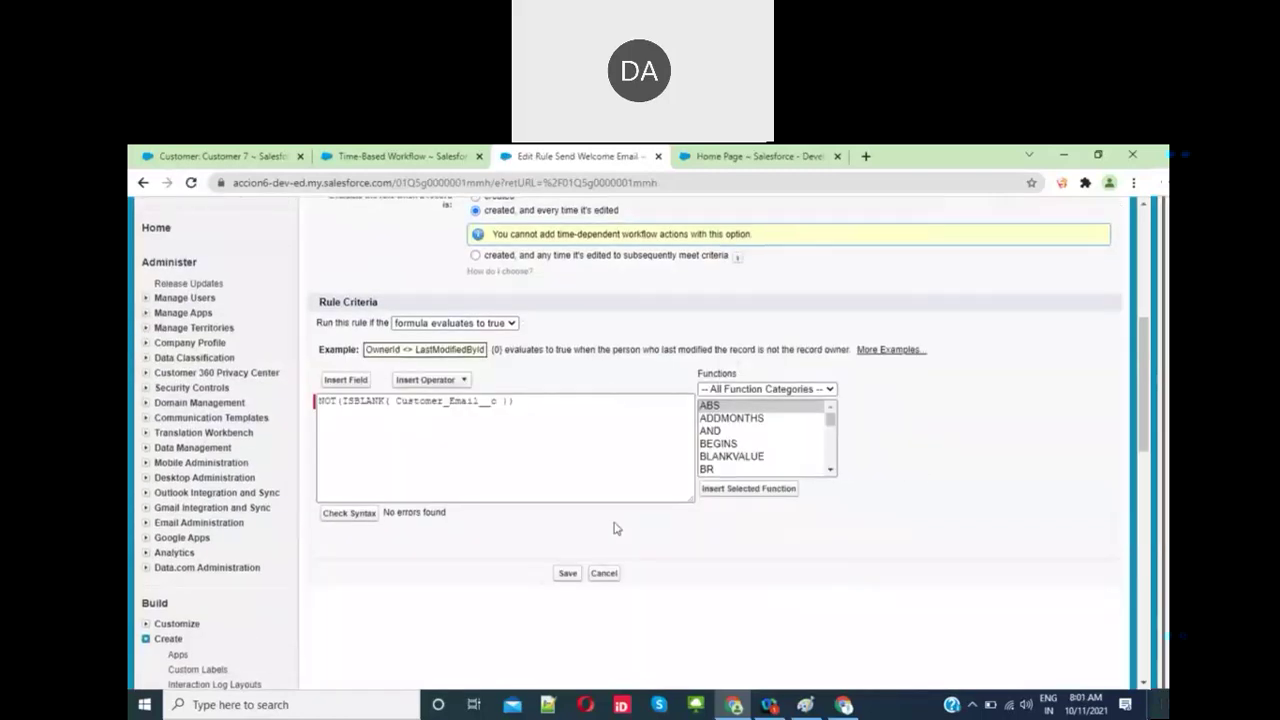
scroll(506, 334, "up", 1)
left_click(475, 281)
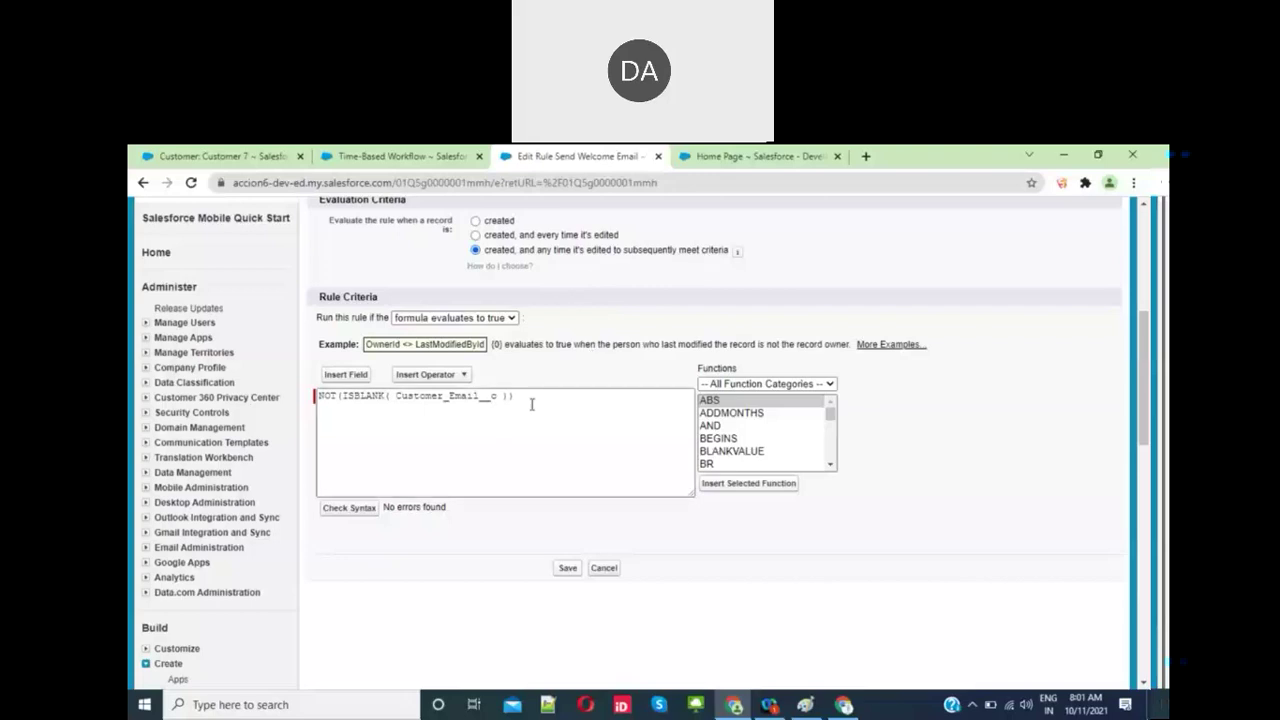
left_click_drag(532, 404, 318, 406)
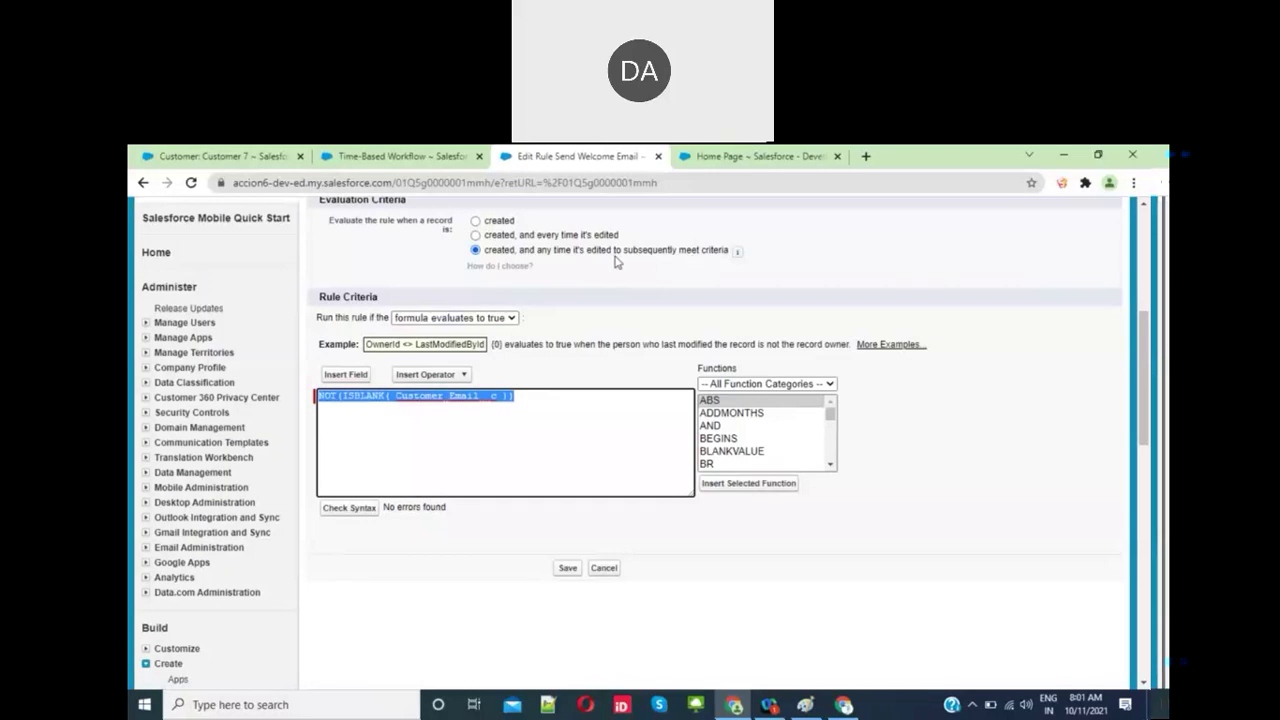
left_click(658, 490)
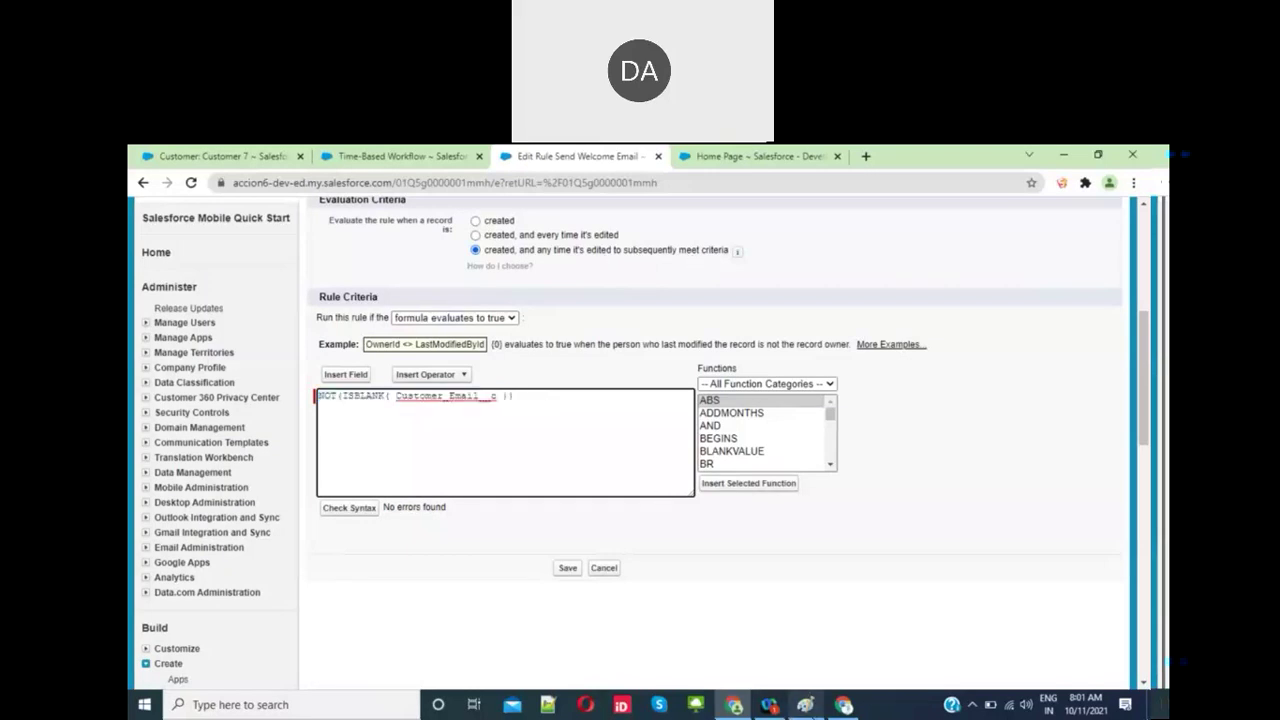
Step: Switch to the Paint notes and add the lines "3 Eval" and "Condition :" below the customer email requirement
left_click(805, 704)
type("3")
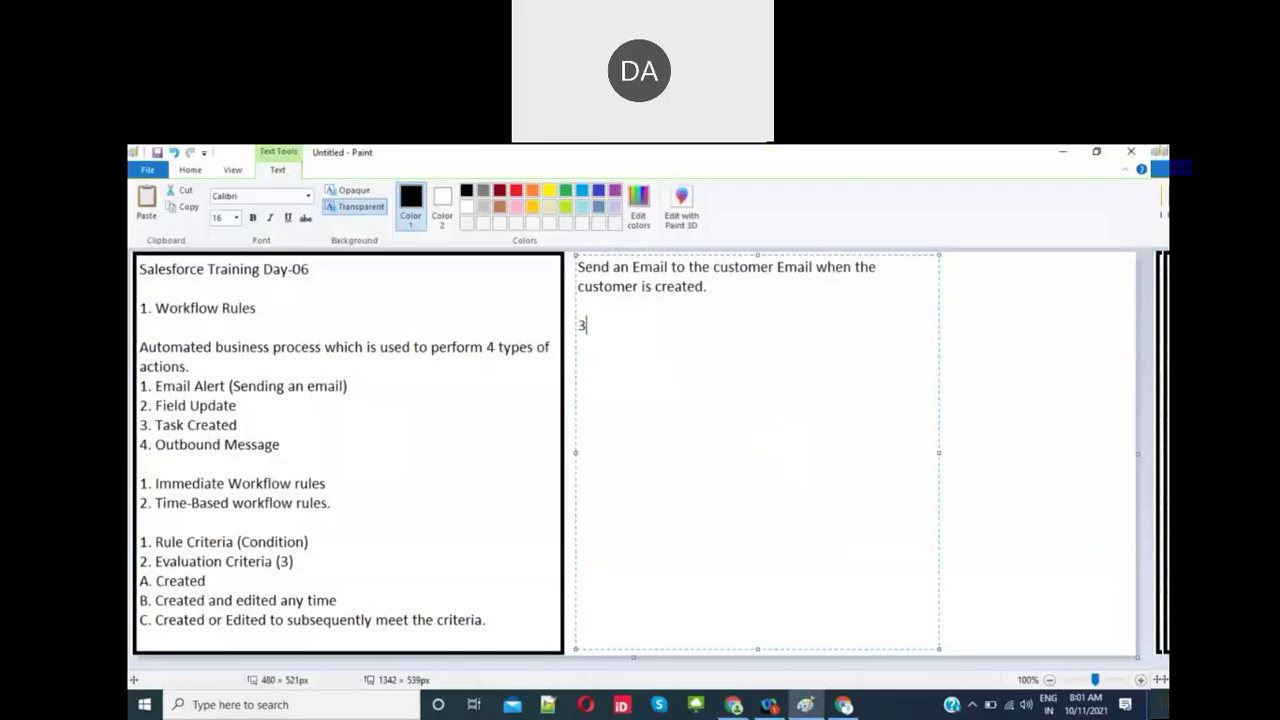
type(" Eval")
key("Return")
type("Condition")
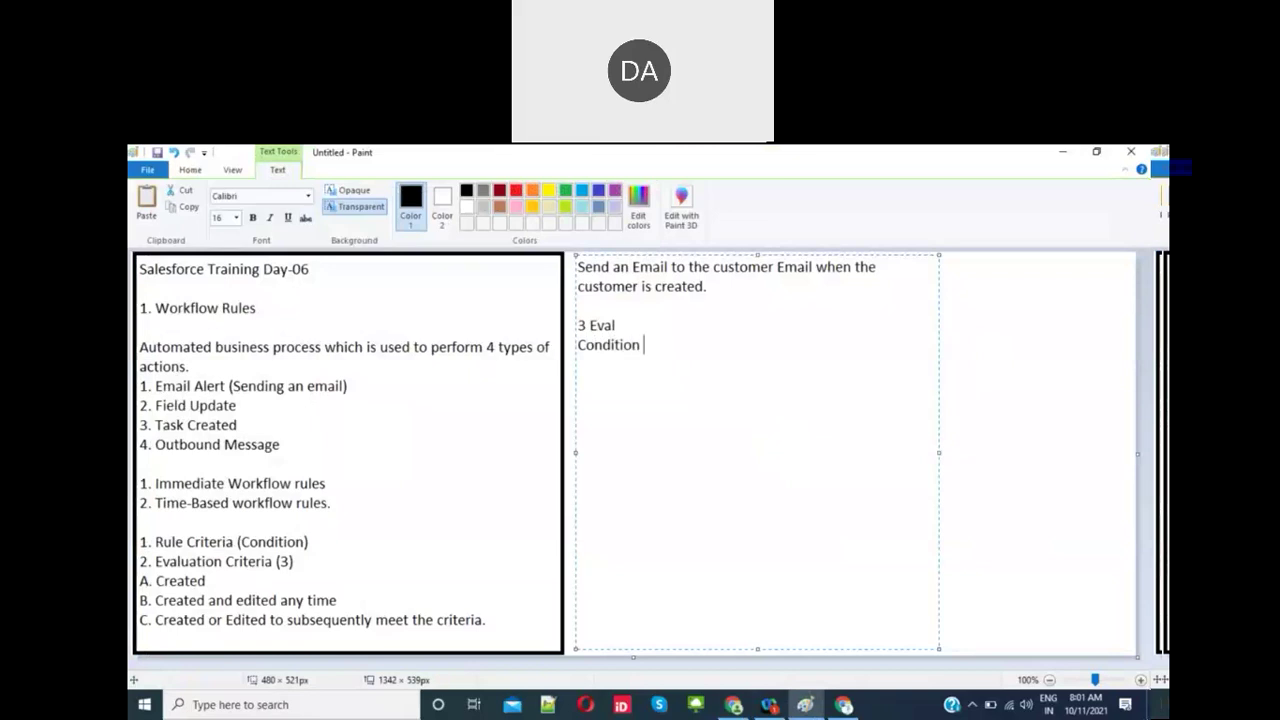
type(" :")
key("Return")
Step: Under the Condition heading, write "True --> Fired", "False --> Not fired" and "False --> True ==> Fired" on separate lines
type("Try")
key("BackSpace")
type("ue - -> Fired")
type("False --> Nort fired")
type("Fal")
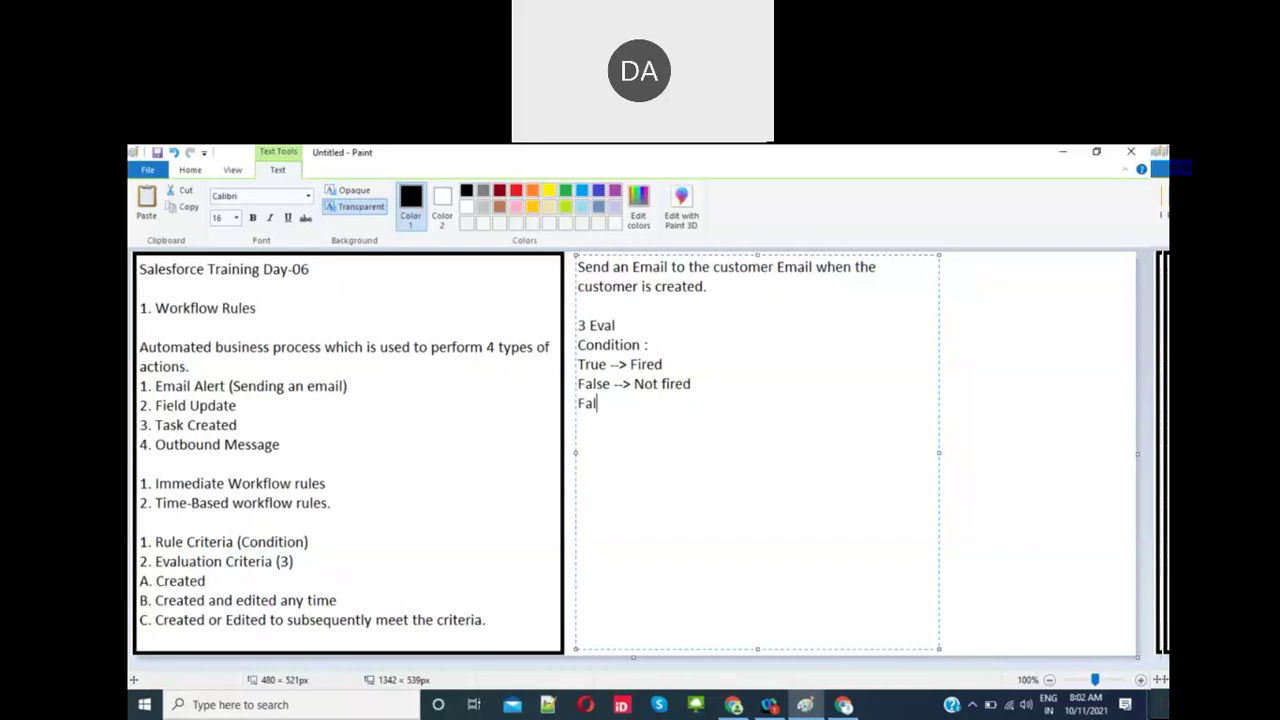
type("se --> True ==> Fired")
Step: Return to Salesforce, save the Send Welcome Email rule, and review its rule criteria on the detail page
left_click(735, 705)
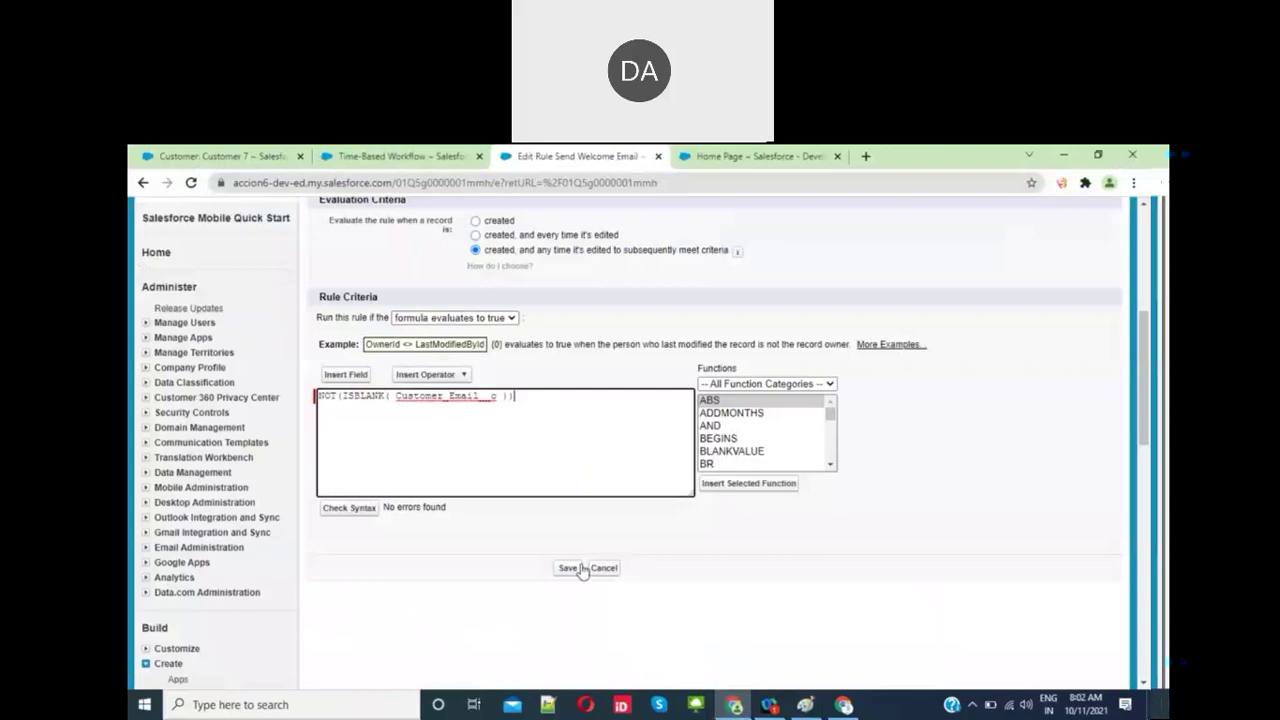
left_click(568, 570)
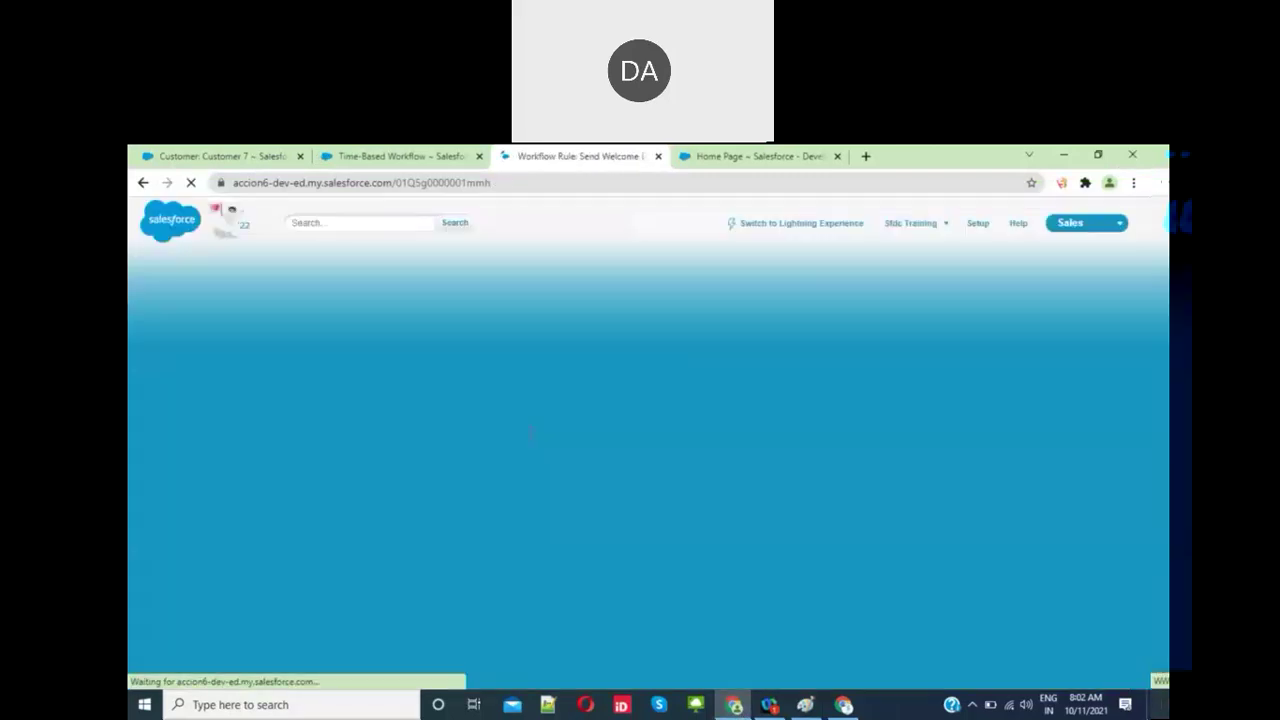
scroll(490, 567, "down", 3)
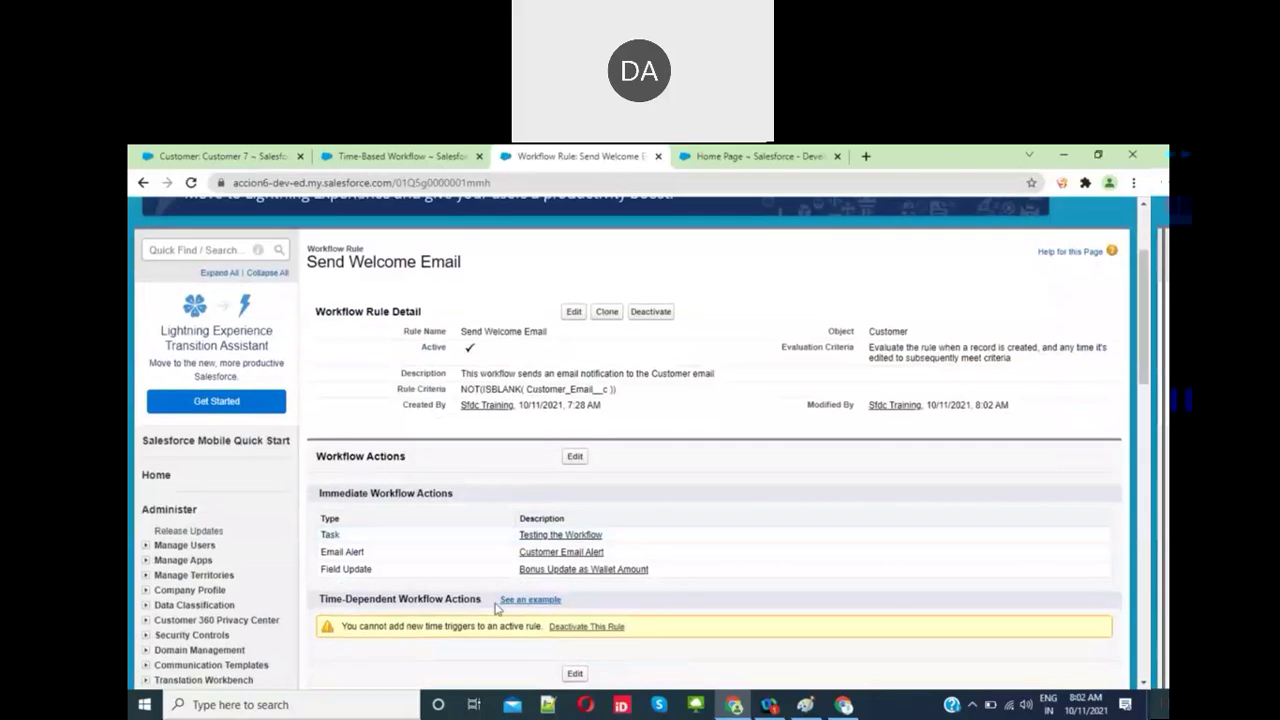
scroll(620, 551, "down", 1)
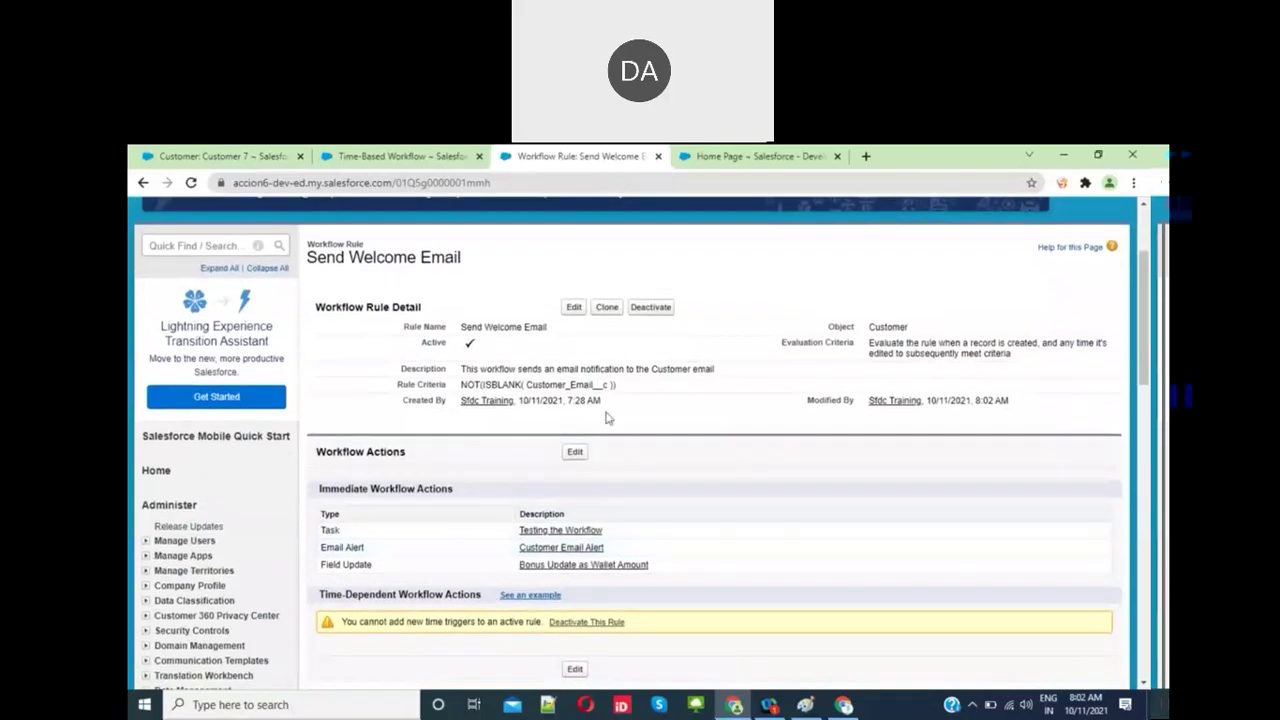
double_click(561, 384)
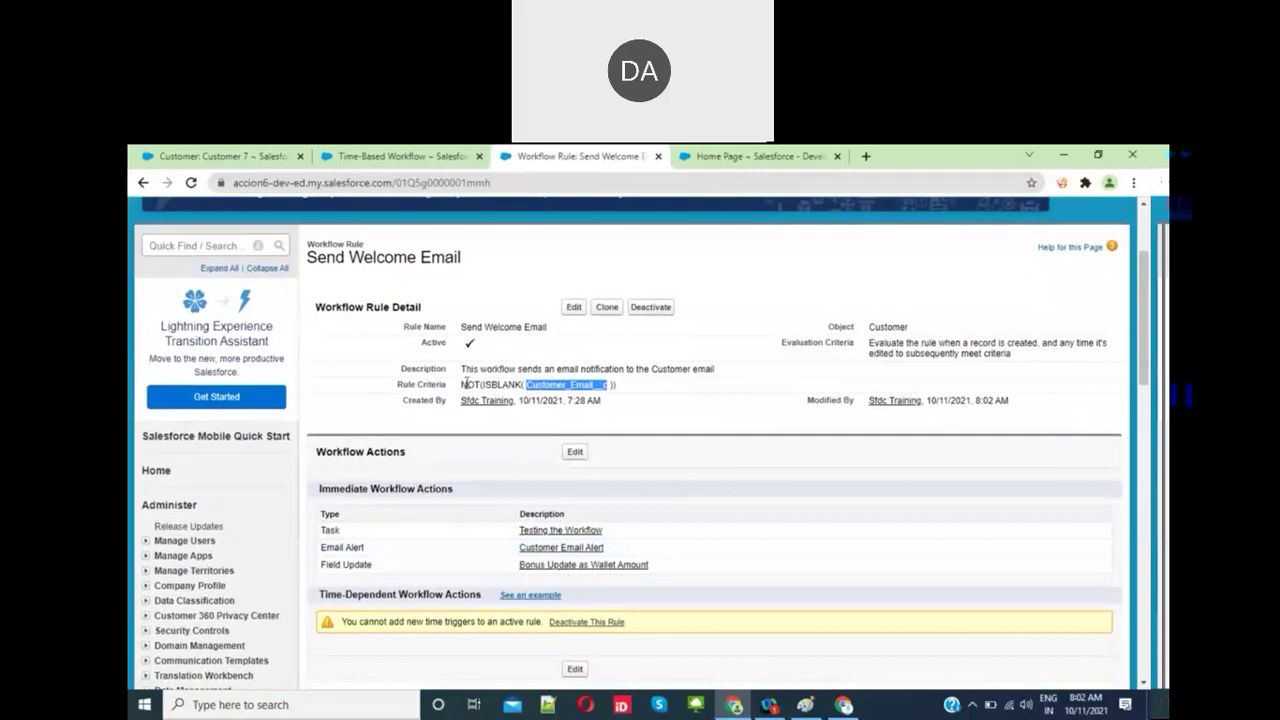
Step: Clone the Customer 7 record and name the copy Customer 8
left_click(268, 163)
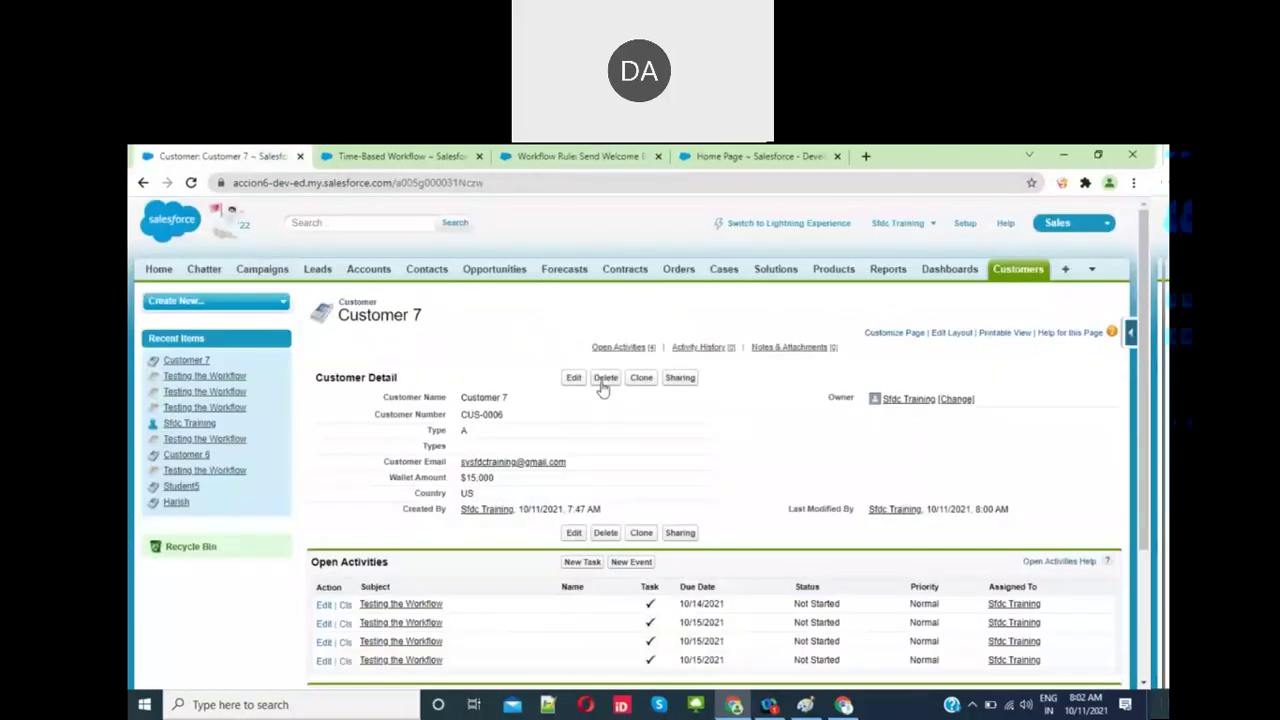
left_click(652, 382)
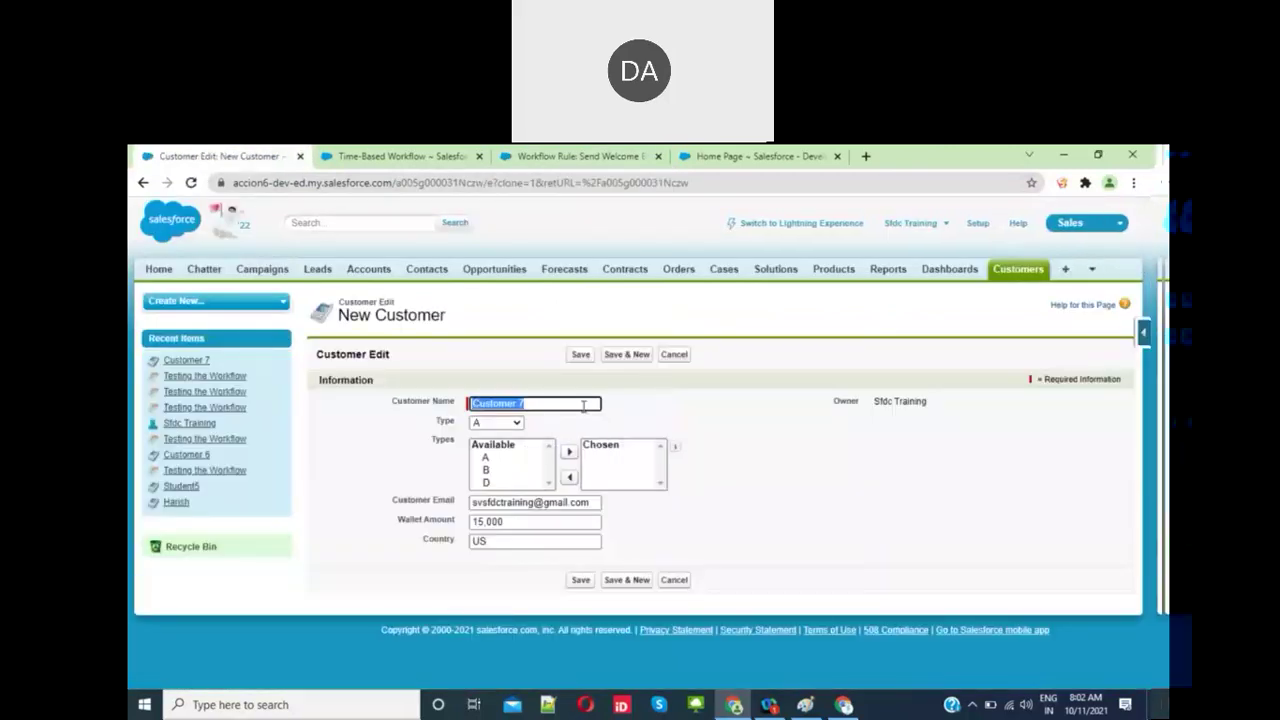
left_click(583, 405)
key("BackSpace")
type("8")
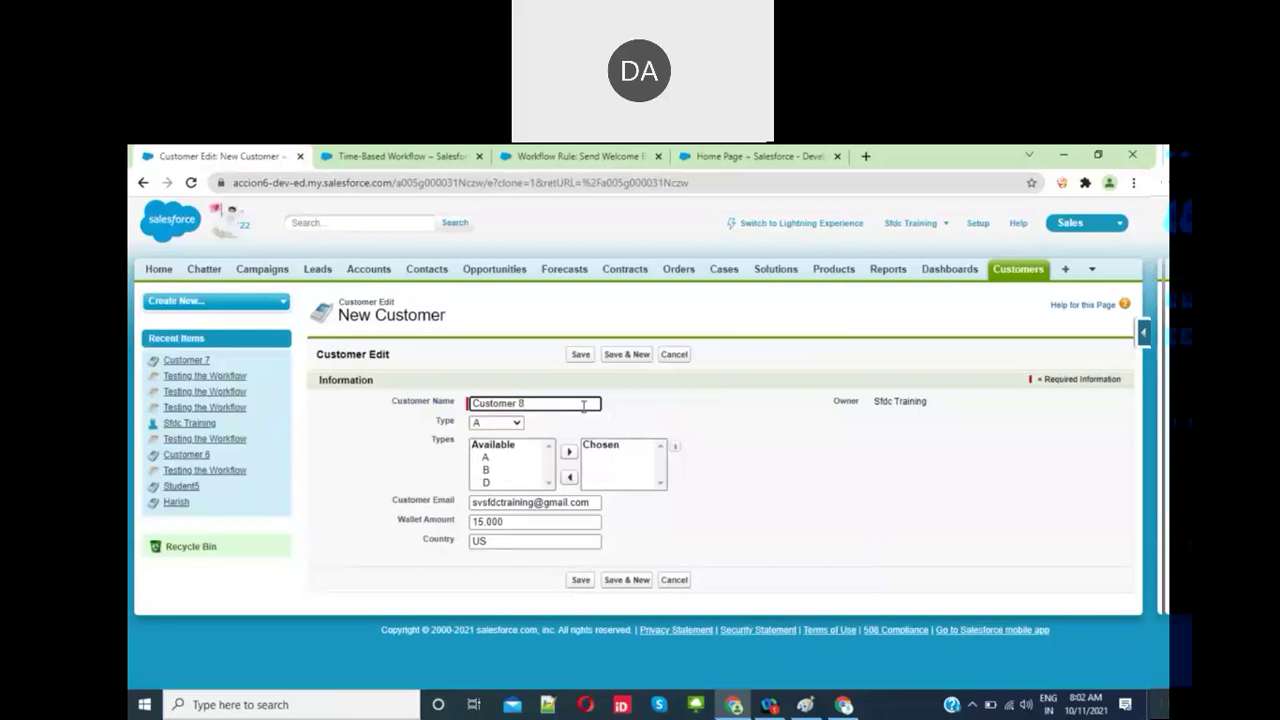
Step: Clear the new customer's wallet amount, set the country to INDIA, and save the record
double_click(531, 527)
key("BackSpace")
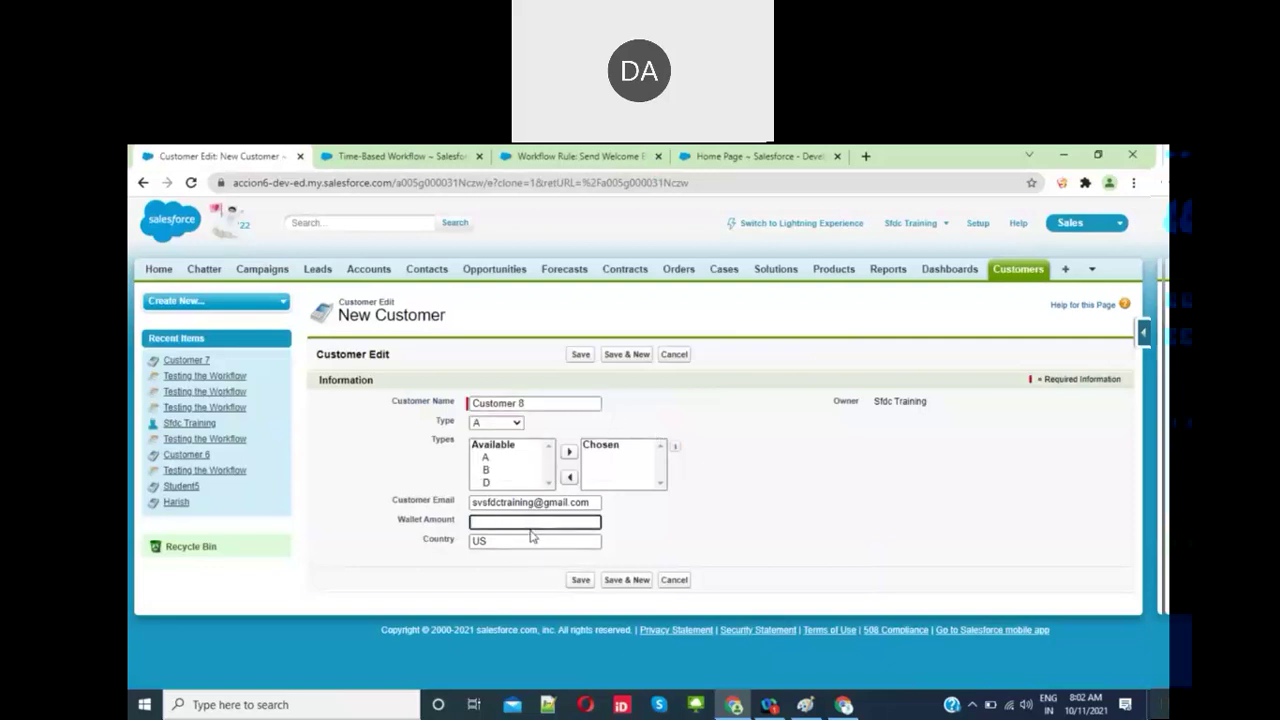
double_click(527, 541)
key("BackSpace")
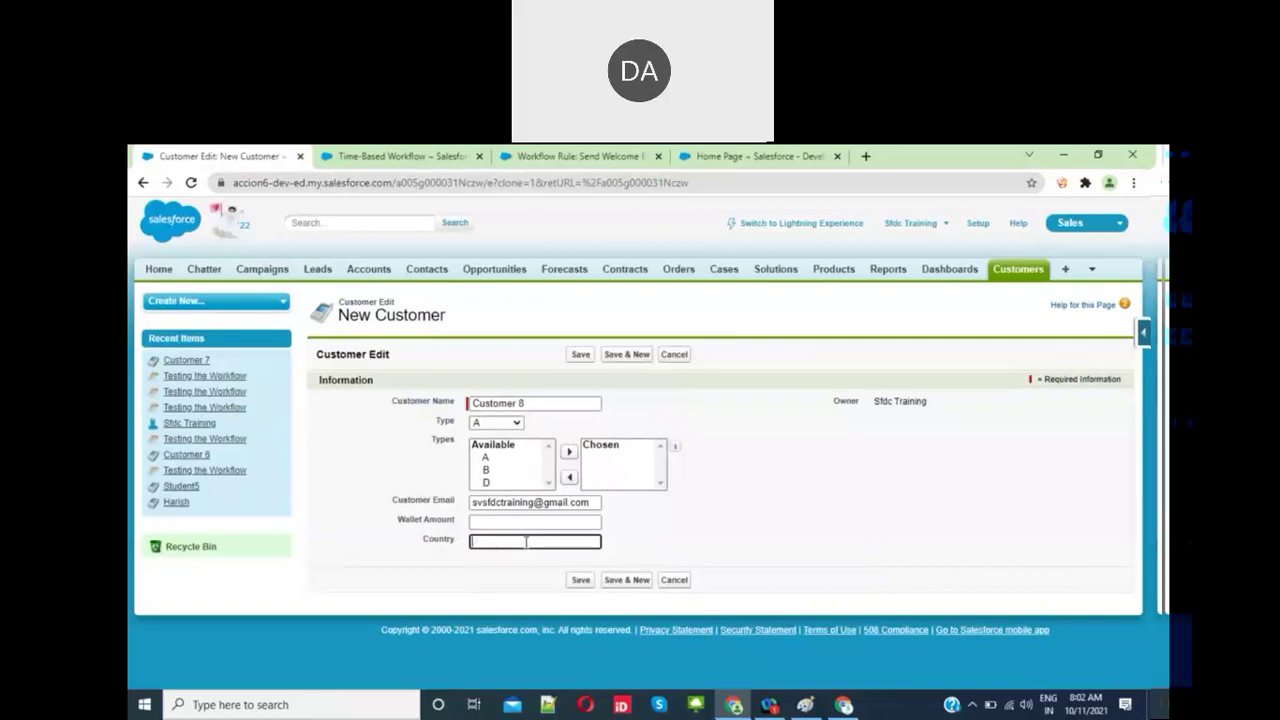
type("INDIA")
left_click(678, 521)
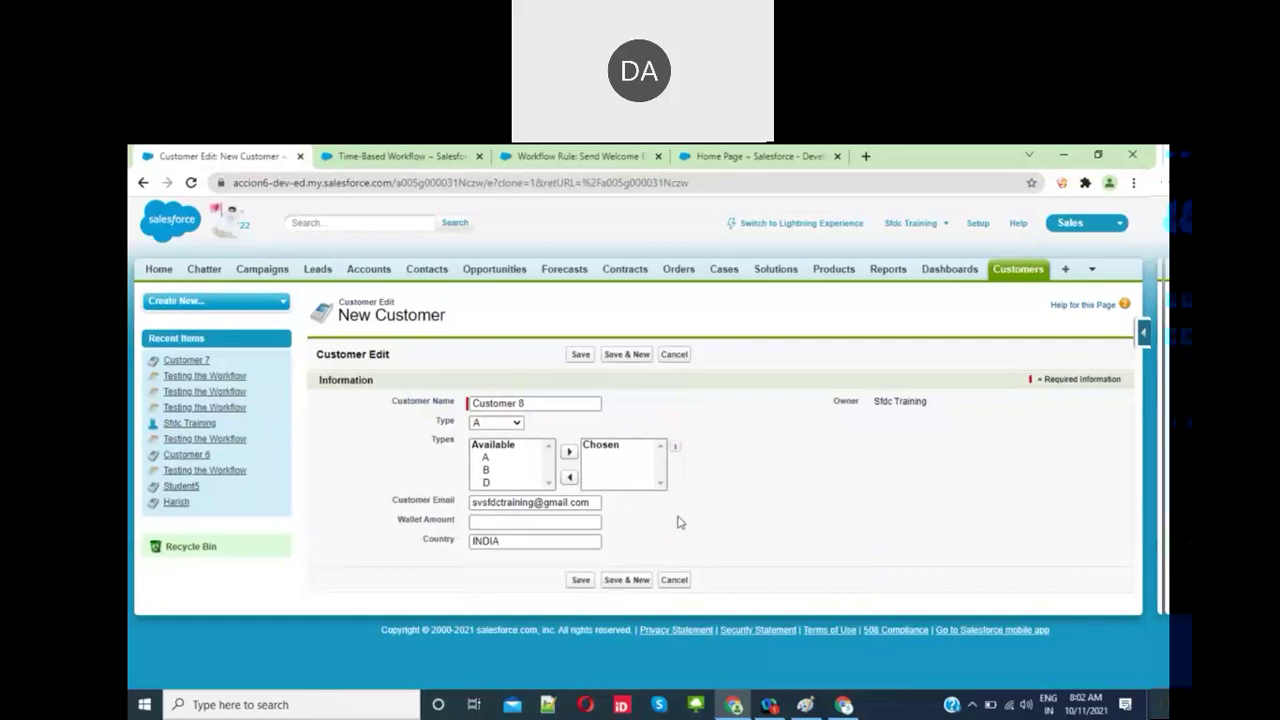
left_click(581, 580)
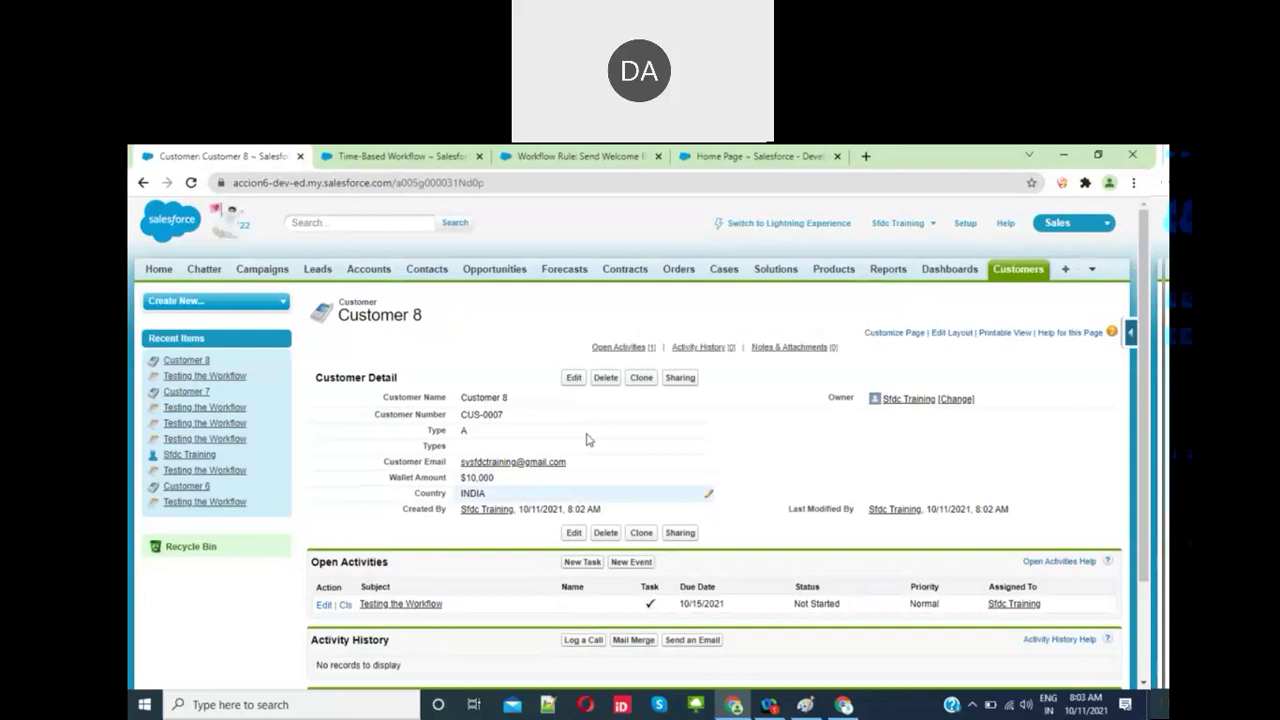
Step: Switch to Gmail, view the newest "Welcome to the GenWatt Community" email, and return to the inbox
left_click(843, 705)
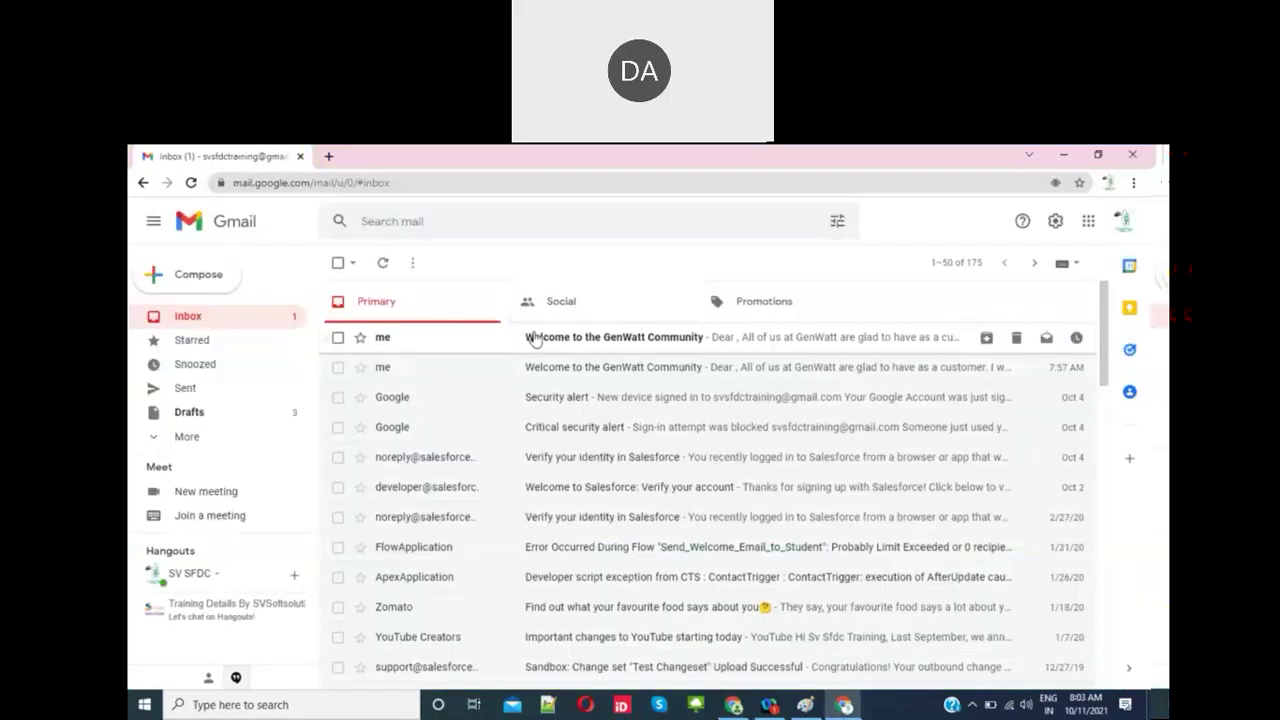
left_click(535, 340)
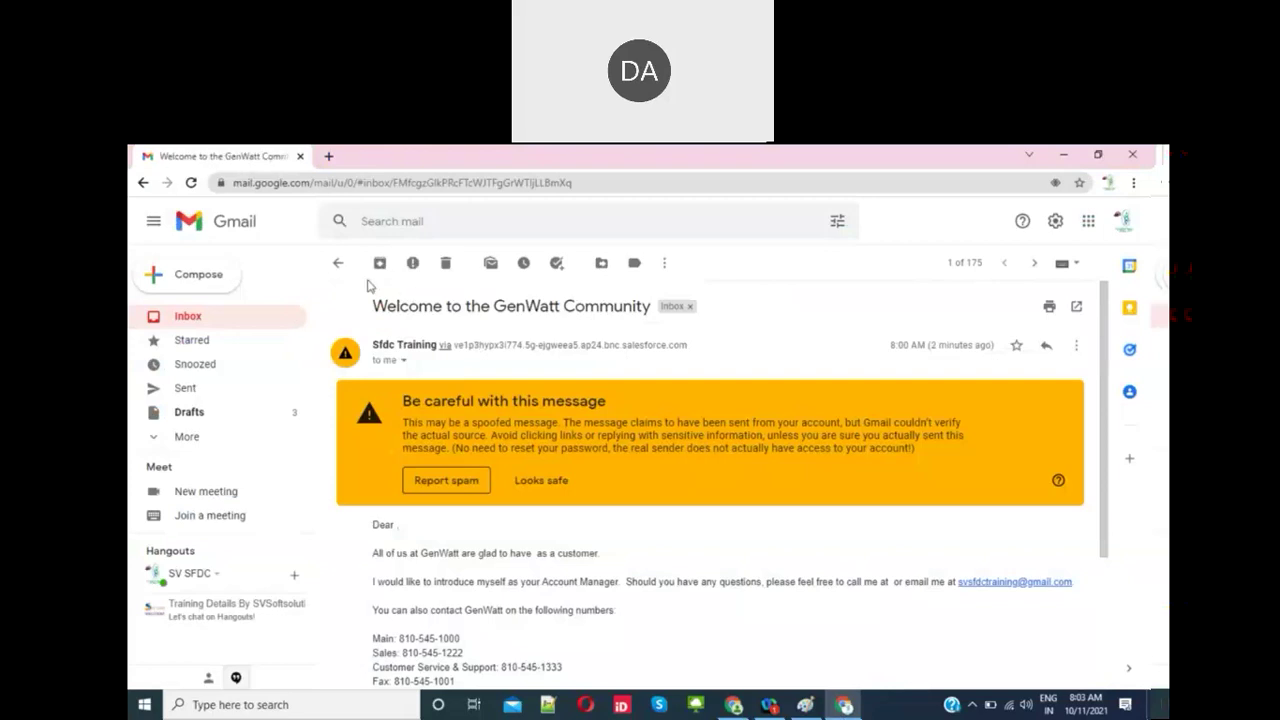
left_click(339, 266)
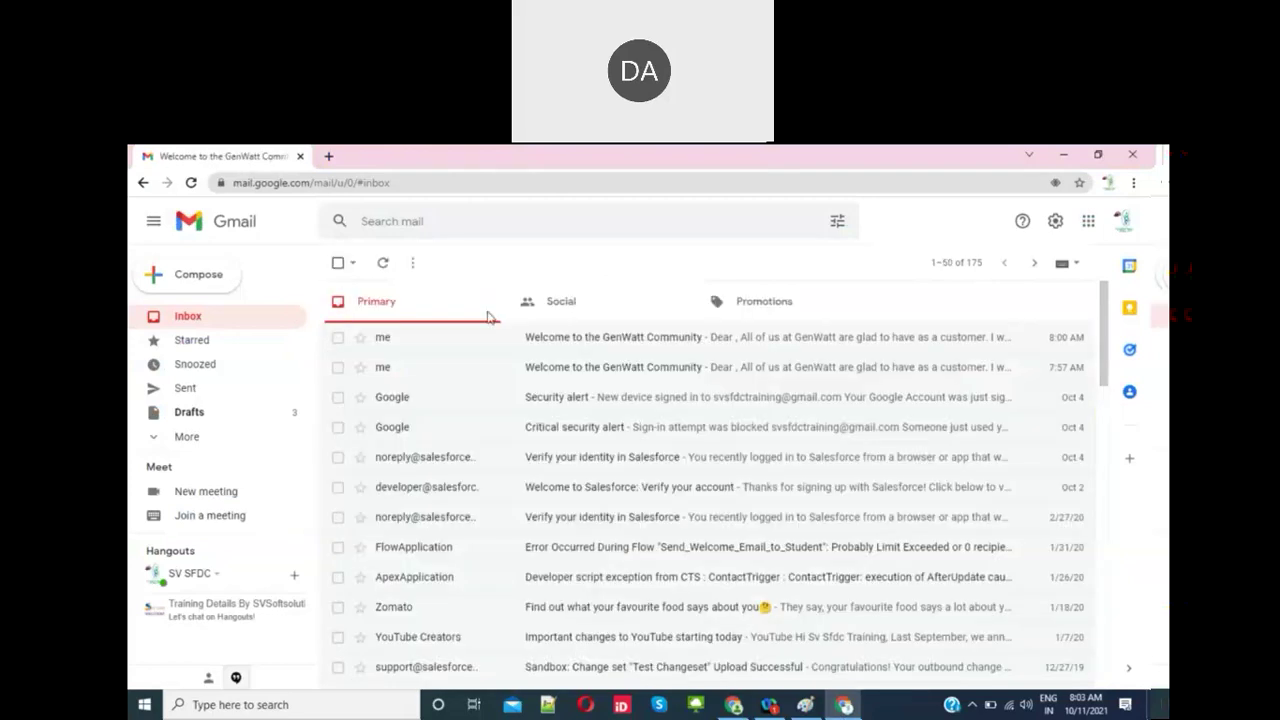
Step: Return to Salesforce, re-save Customer 8 without changing any field, and review the Send Welcome Email rule's criteria formula
left_click(738, 708)
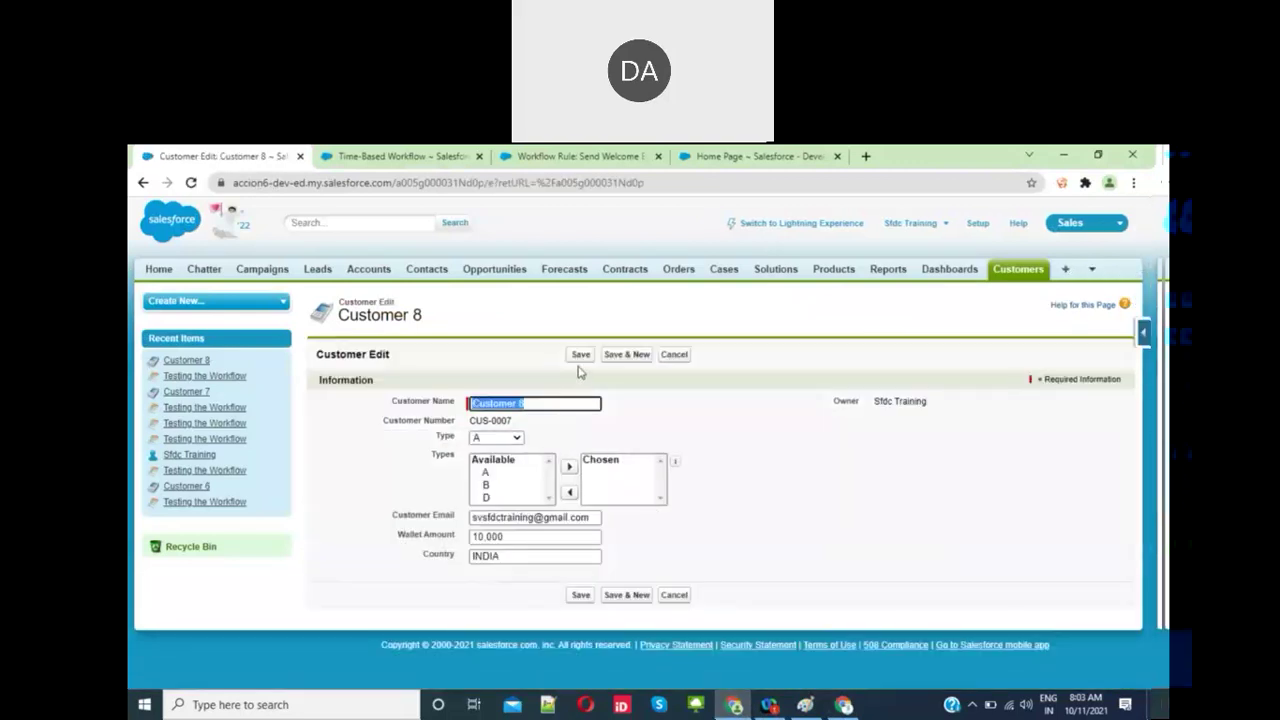
left_click(580, 357)
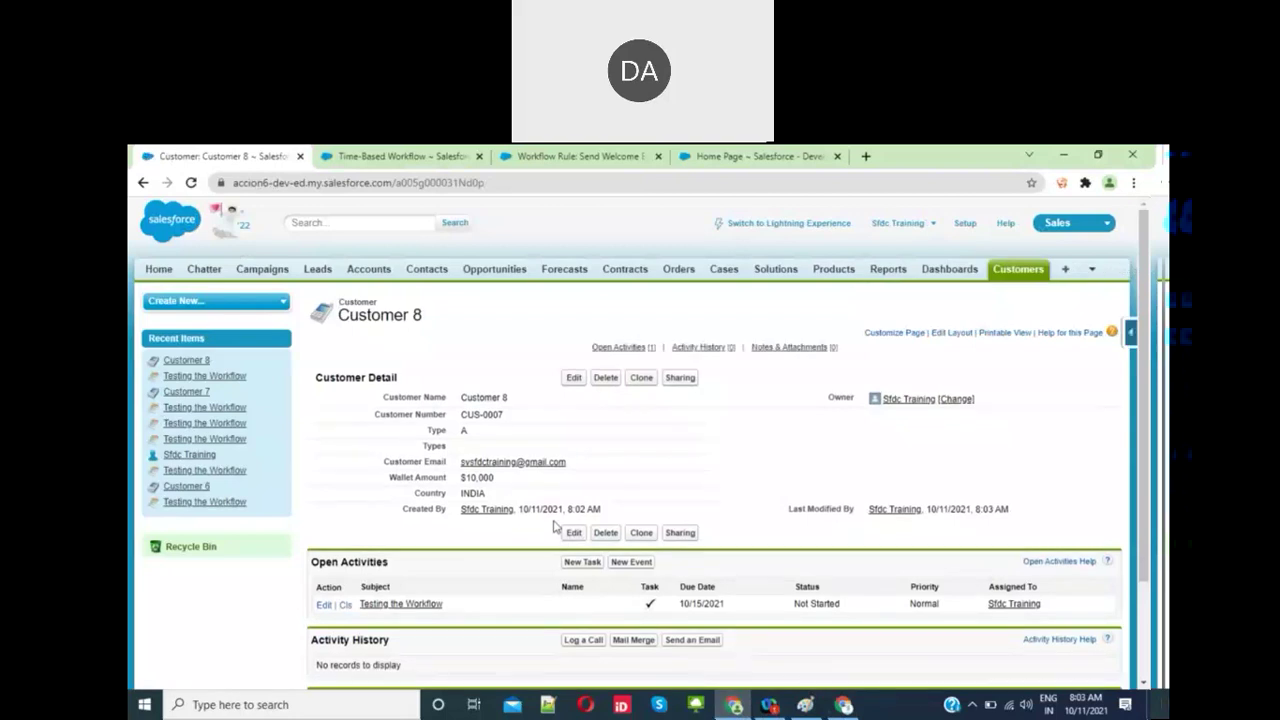
left_click(521, 163)
left_click(575, 397)
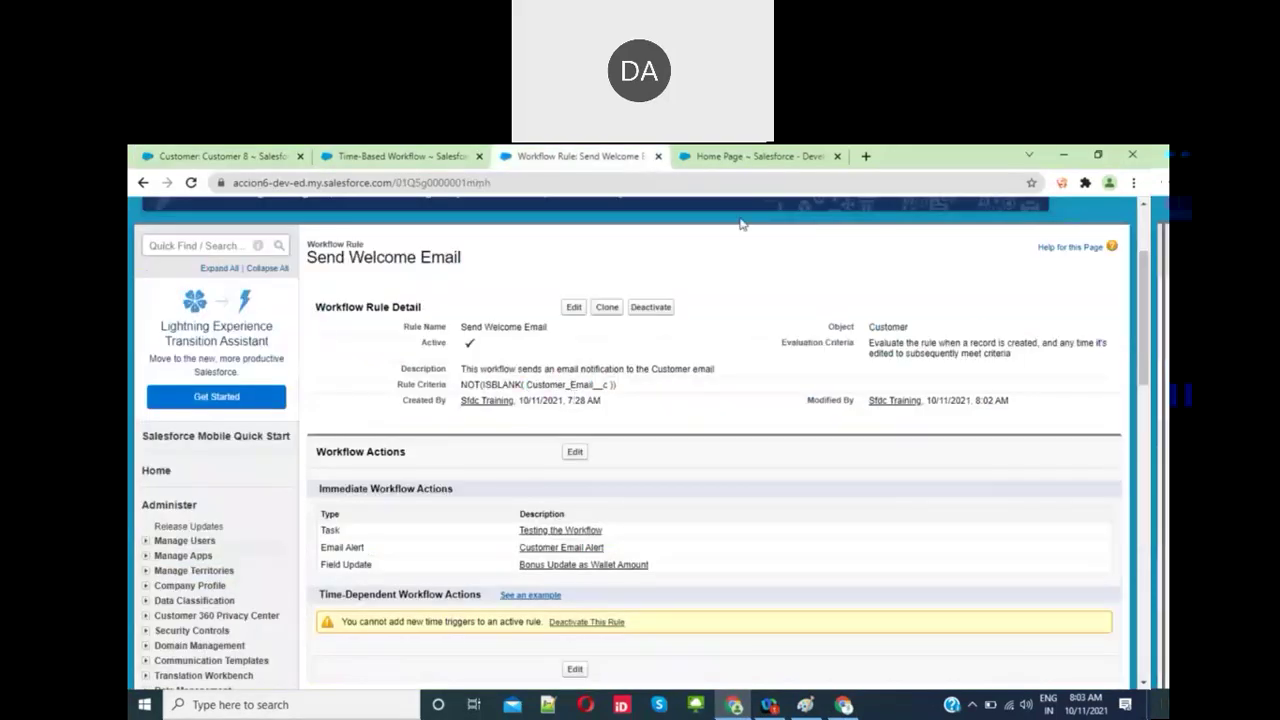
left_click(766, 157)
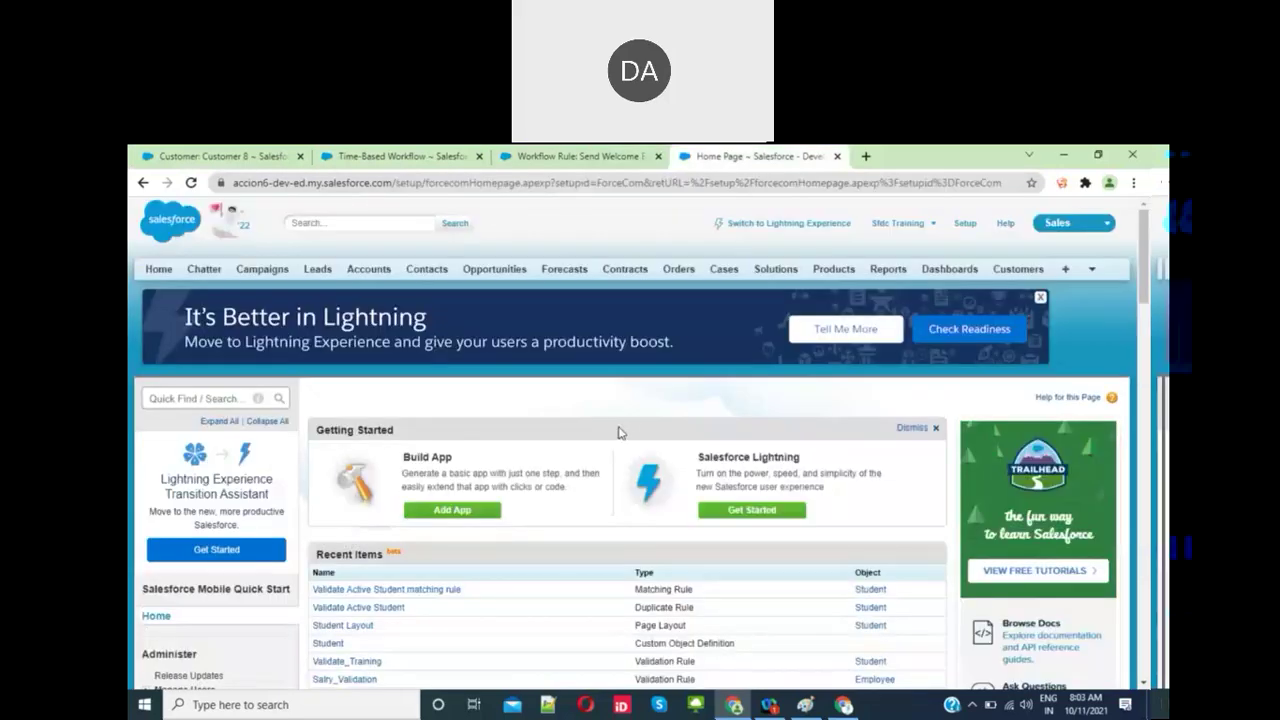
left_click(519, 160)
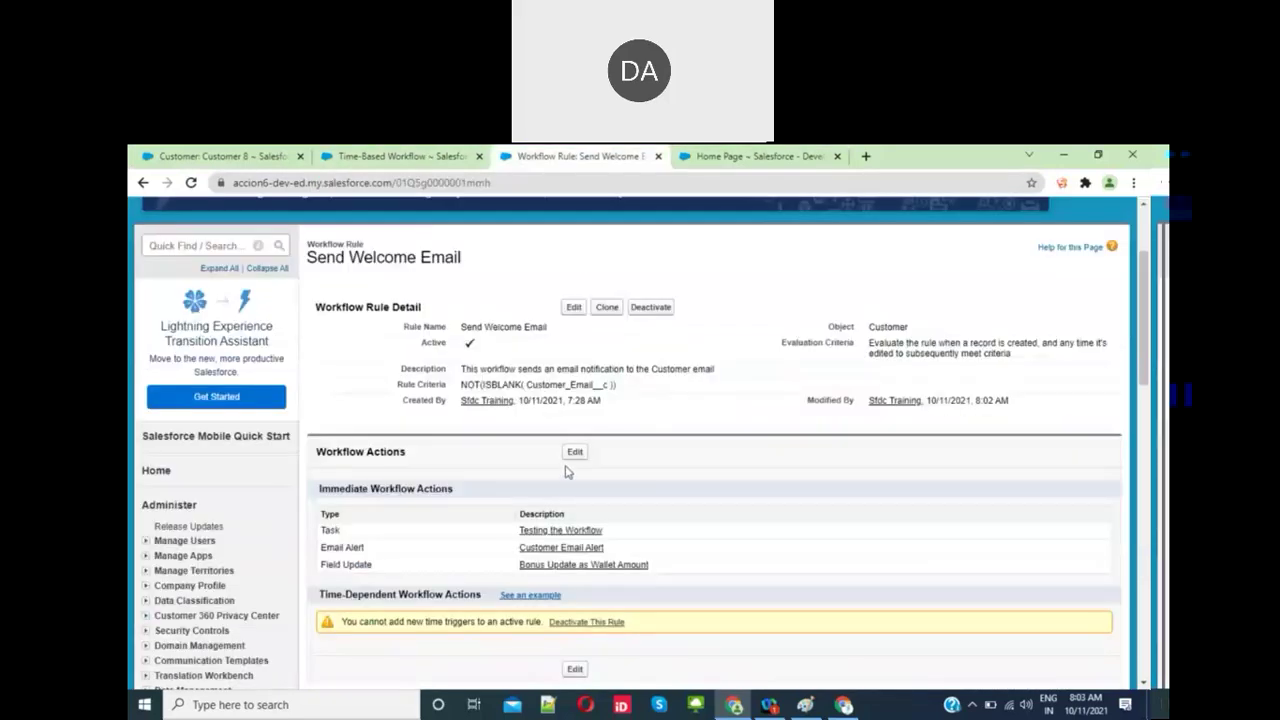
triple_click(544, 386)
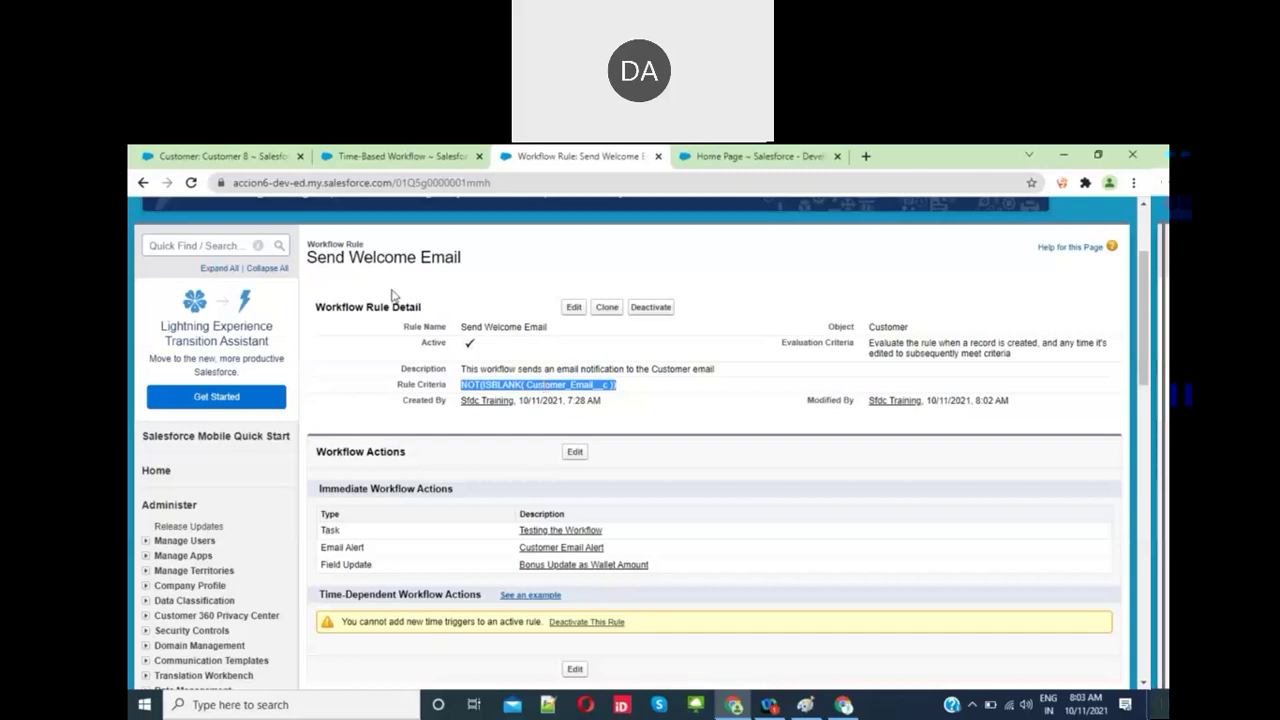
Step: Clear the wallet amount and country on the Customer 8 record and save it
left_click(262, 166)
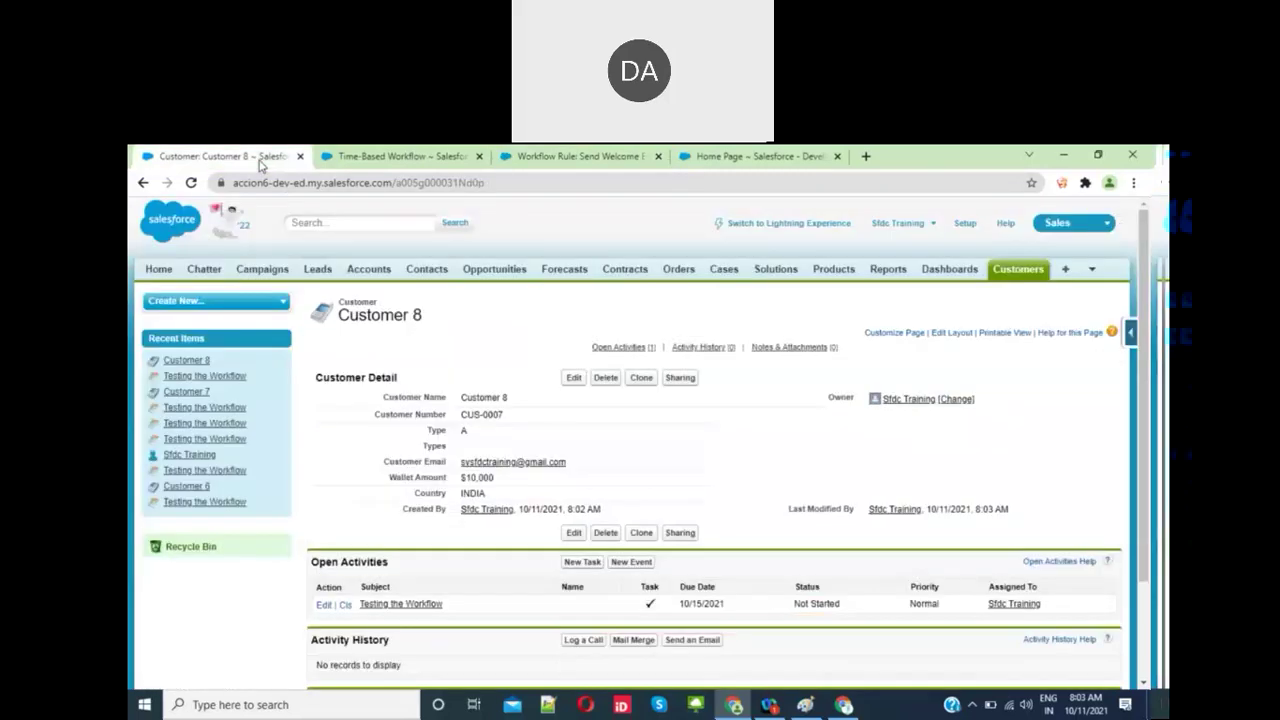
double_click(607, 489)
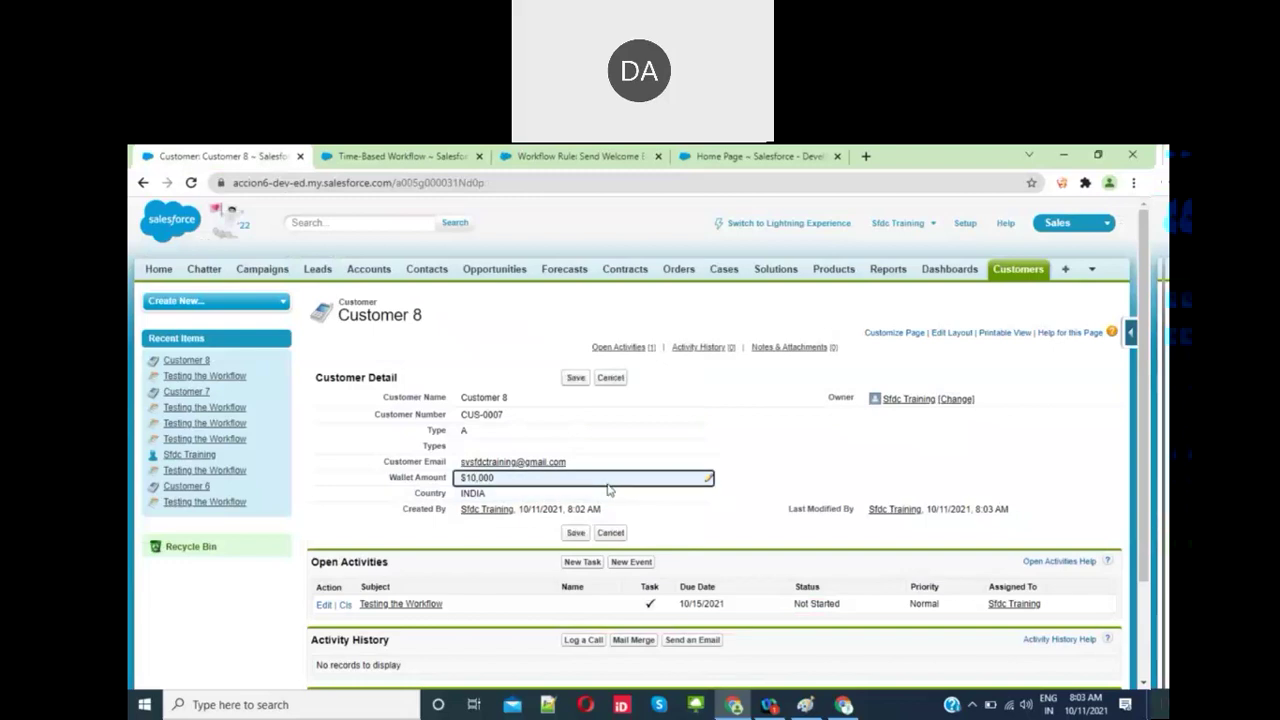
key("BackSpace")
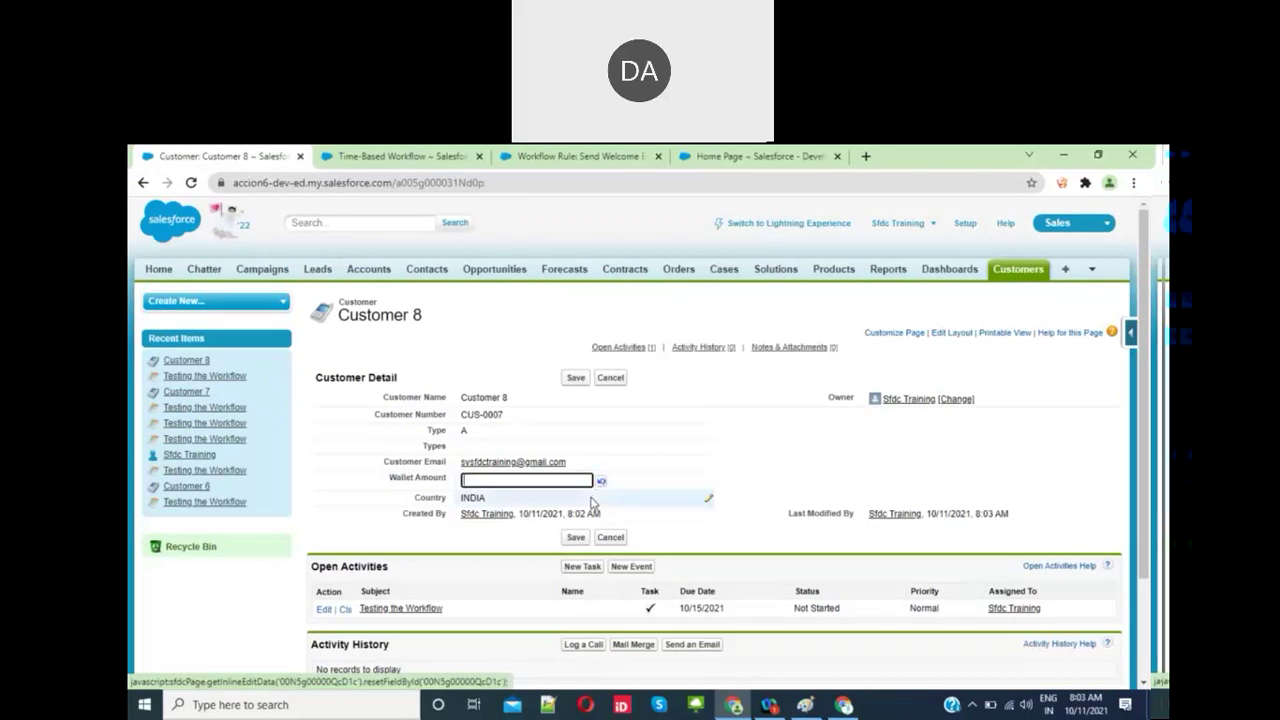
double_click(600, 497)
key("BackSpace")
left_click(576, 378)
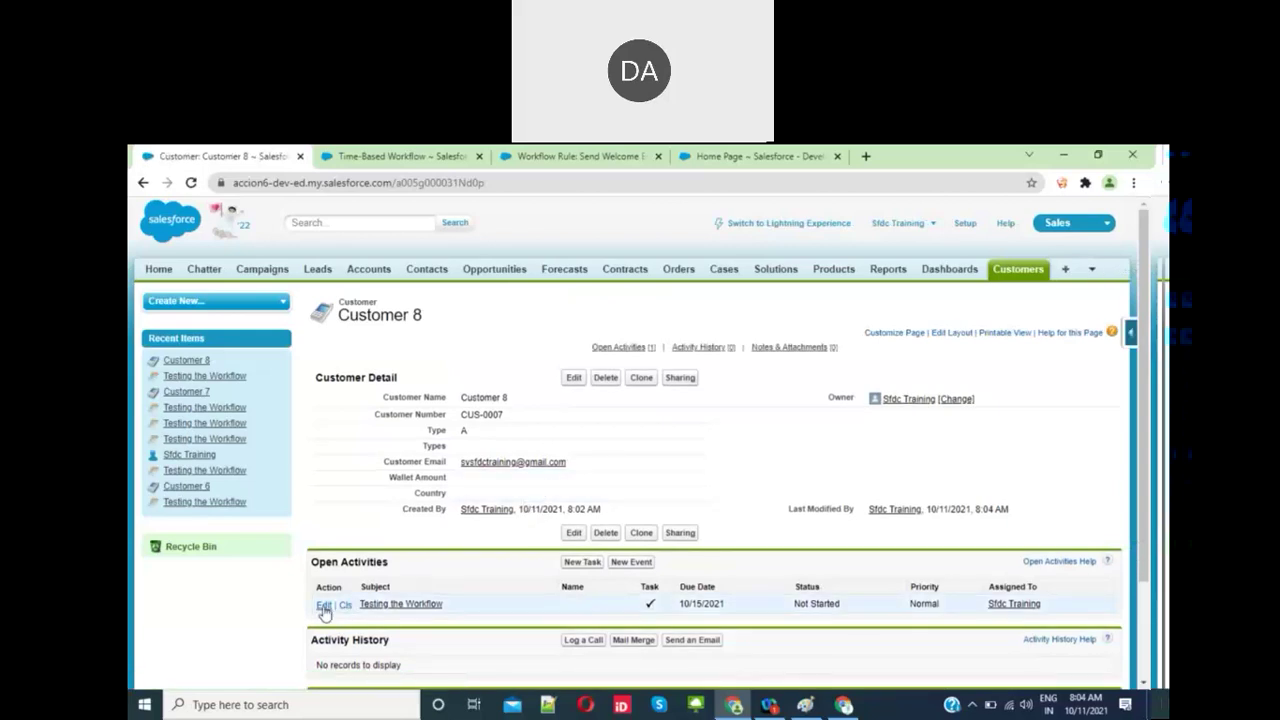
Step: Delete the Testing the Workflow task related to Customer 8 and reopen the Customer 8 record
left_click(435, 605)
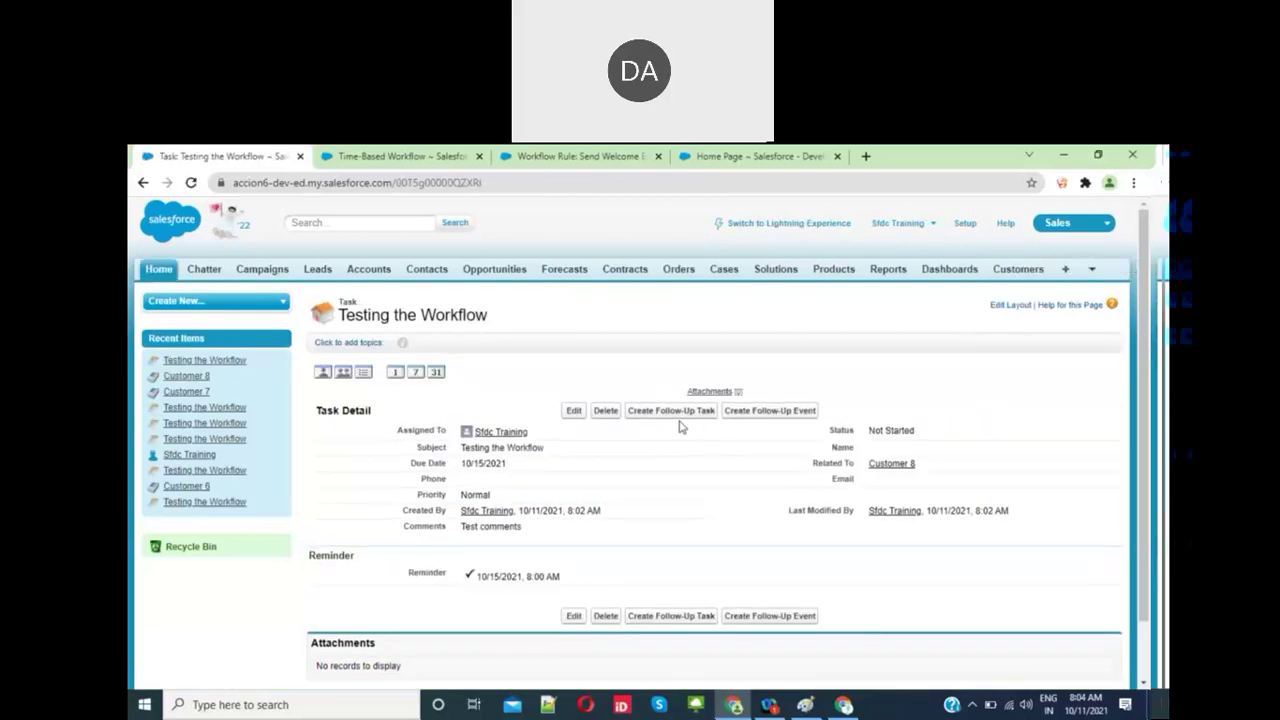
left_click(603, 411)
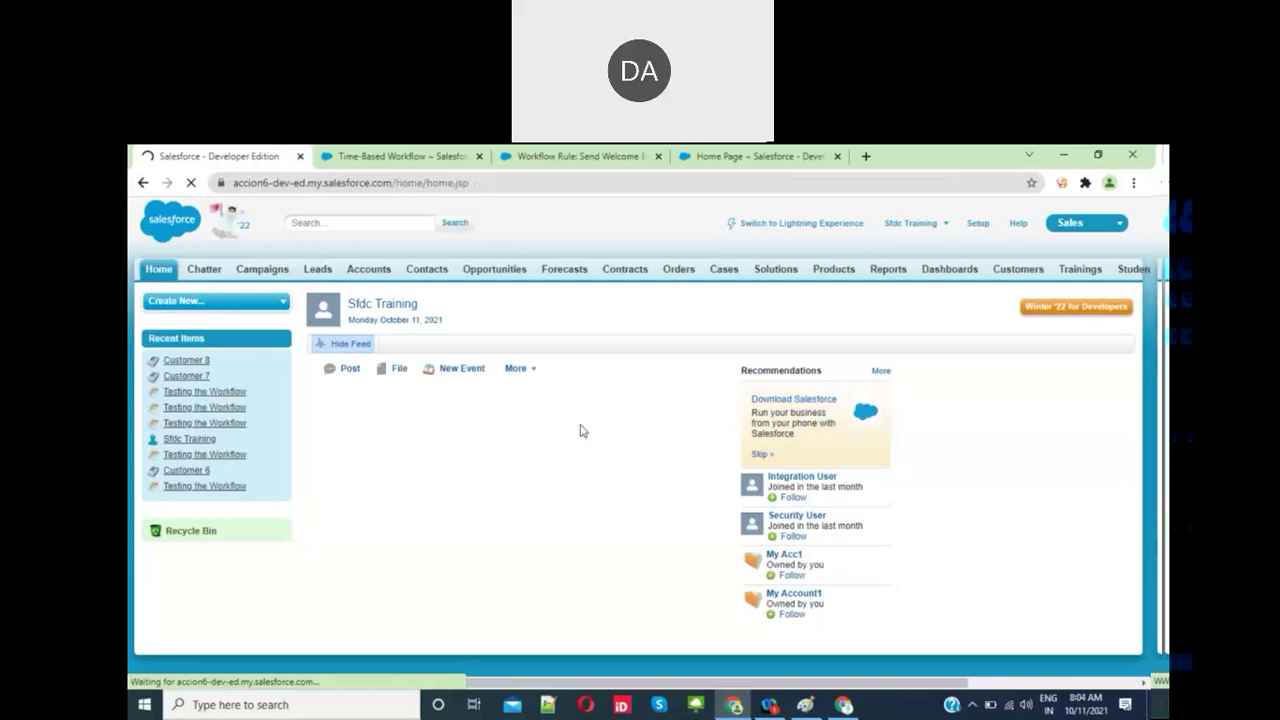
left_click(1010, 272)
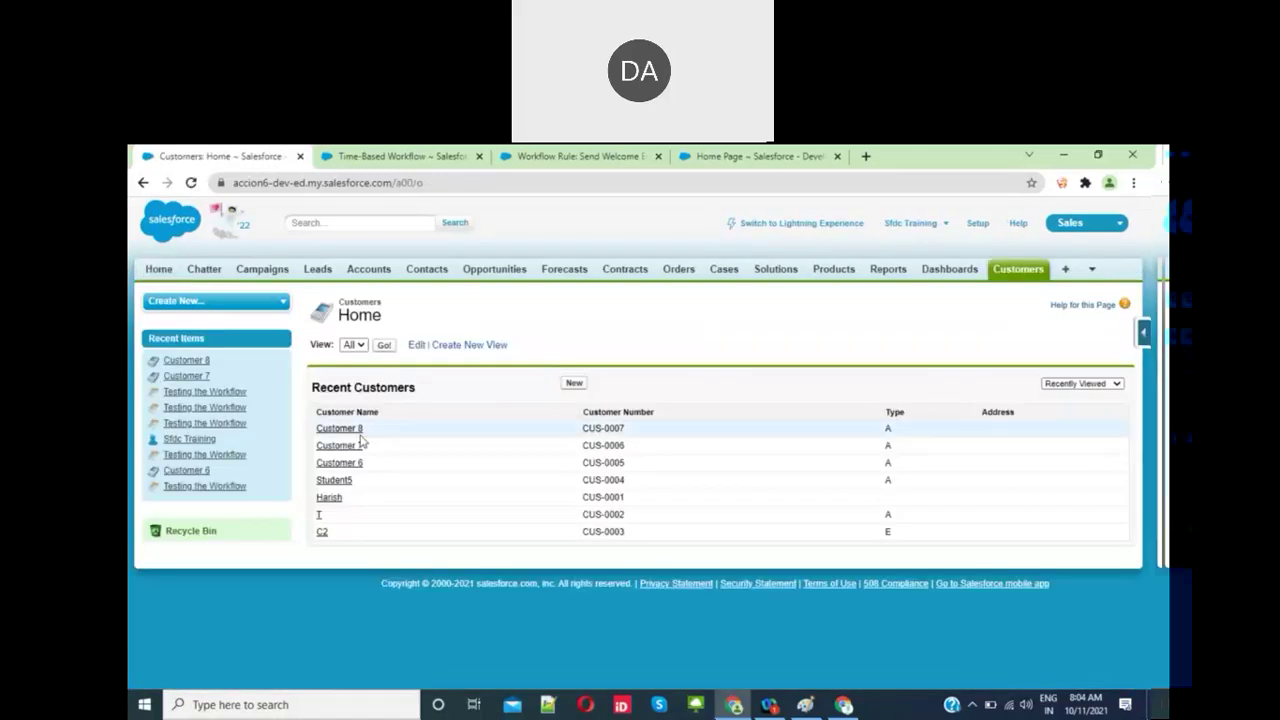
left_click(350, 432)
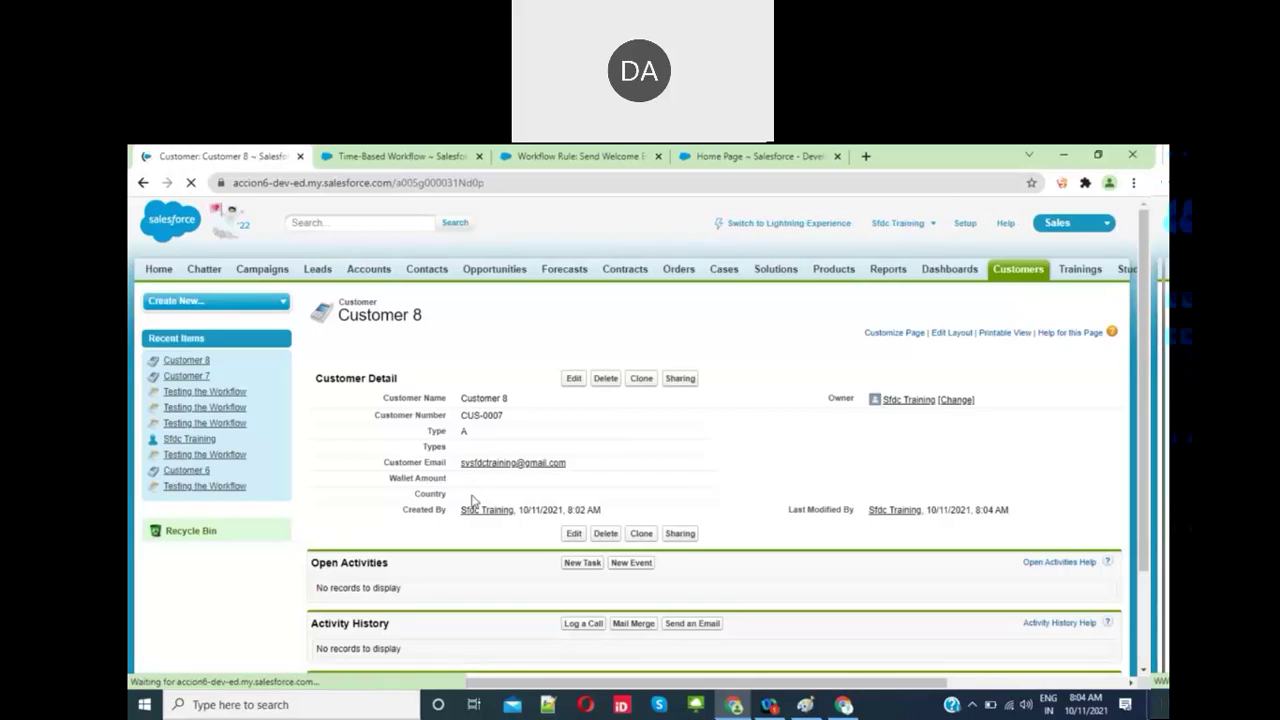
Step: Clear the customer email on the Customer 8 record and save it
double_click(646, 471)
key("BackSpace")
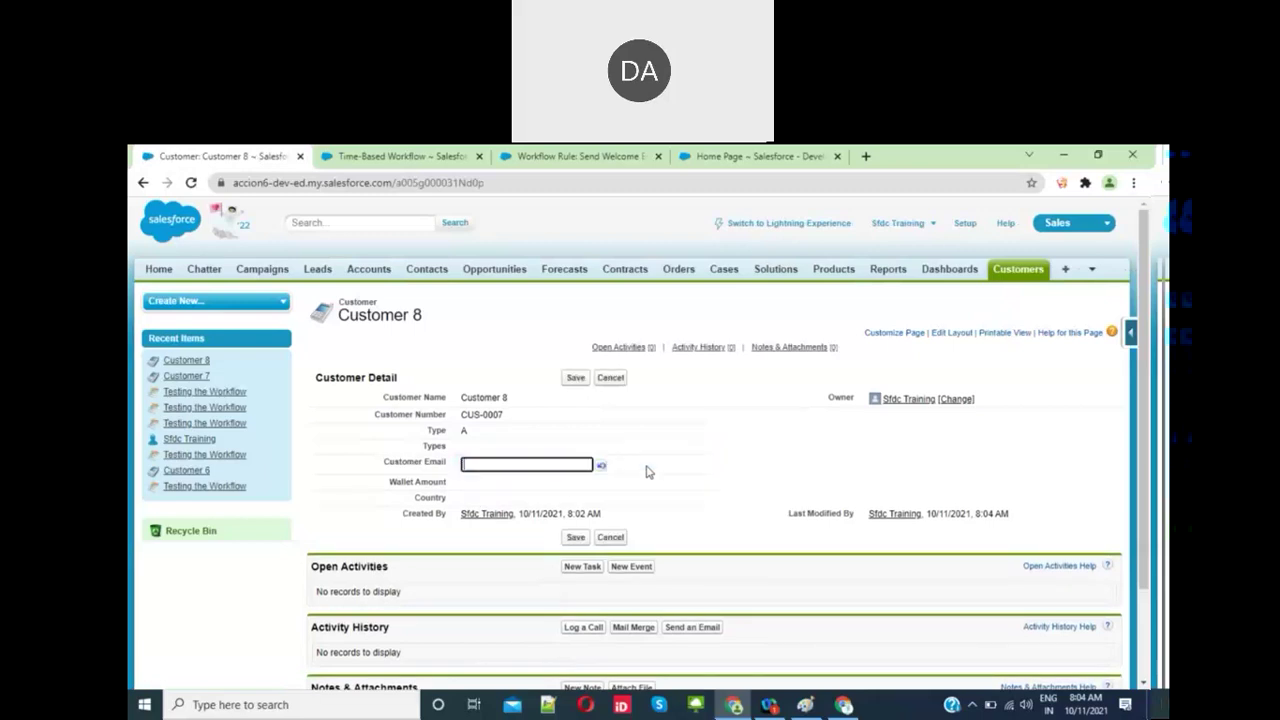
left_click(576, 379)
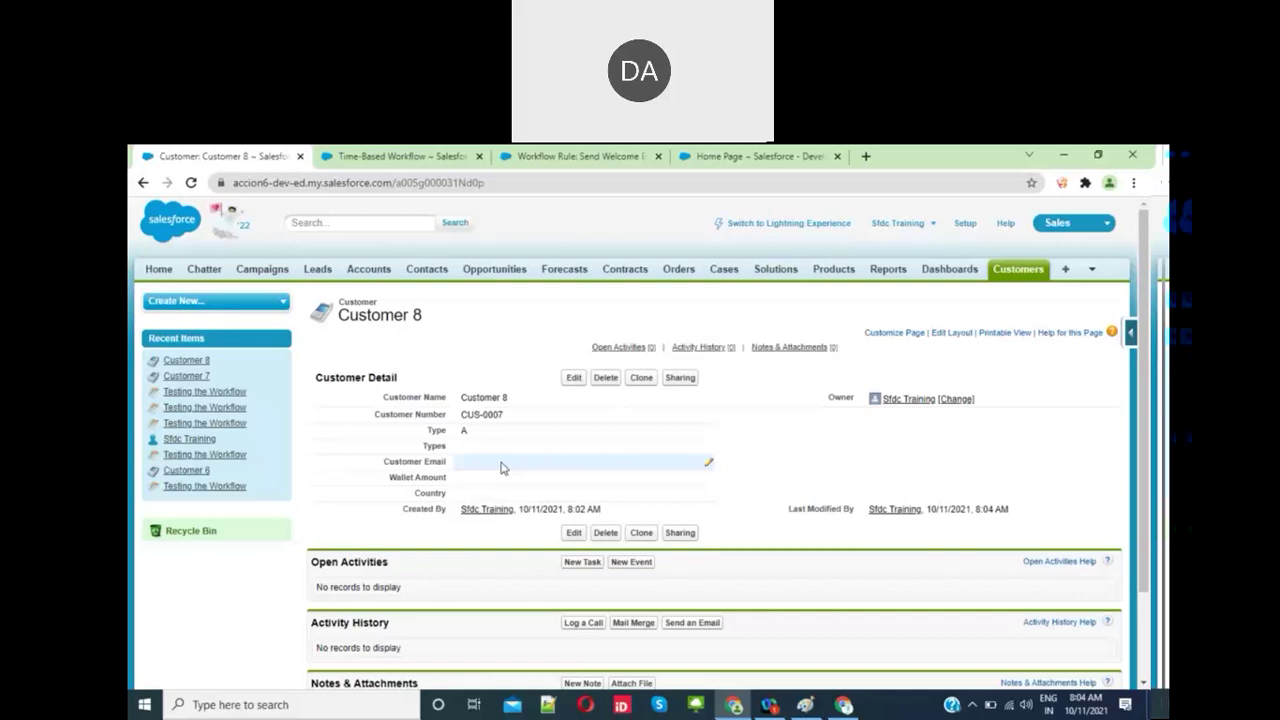
Step: Fill in Customer 8's email with the previously used training address and save the record
double_click(503, 468)
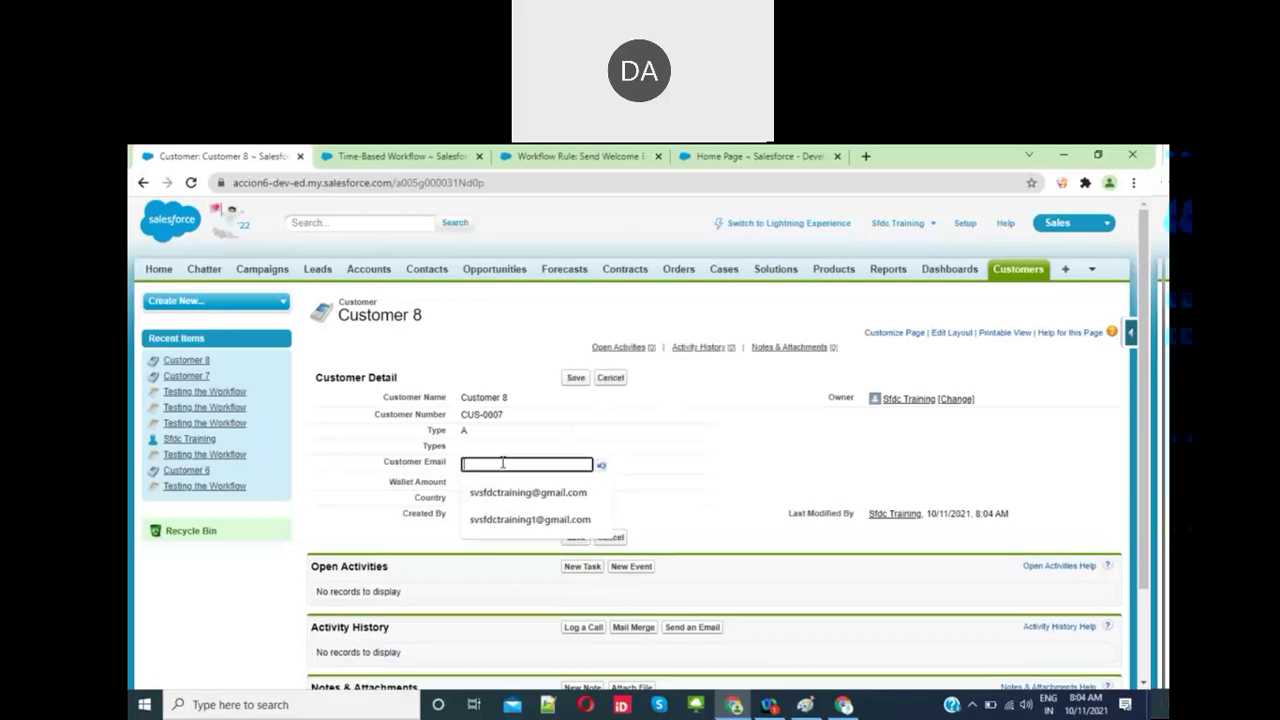
left_click(524, 494)
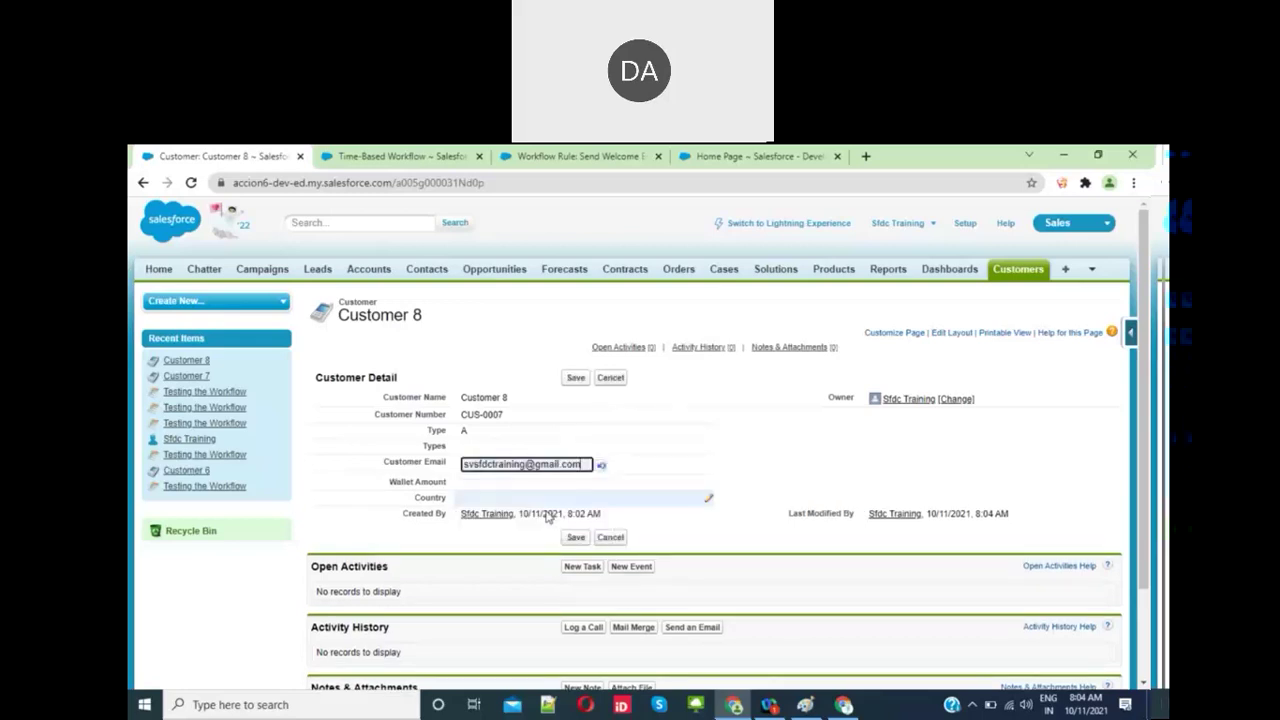
left_click(576, 542)
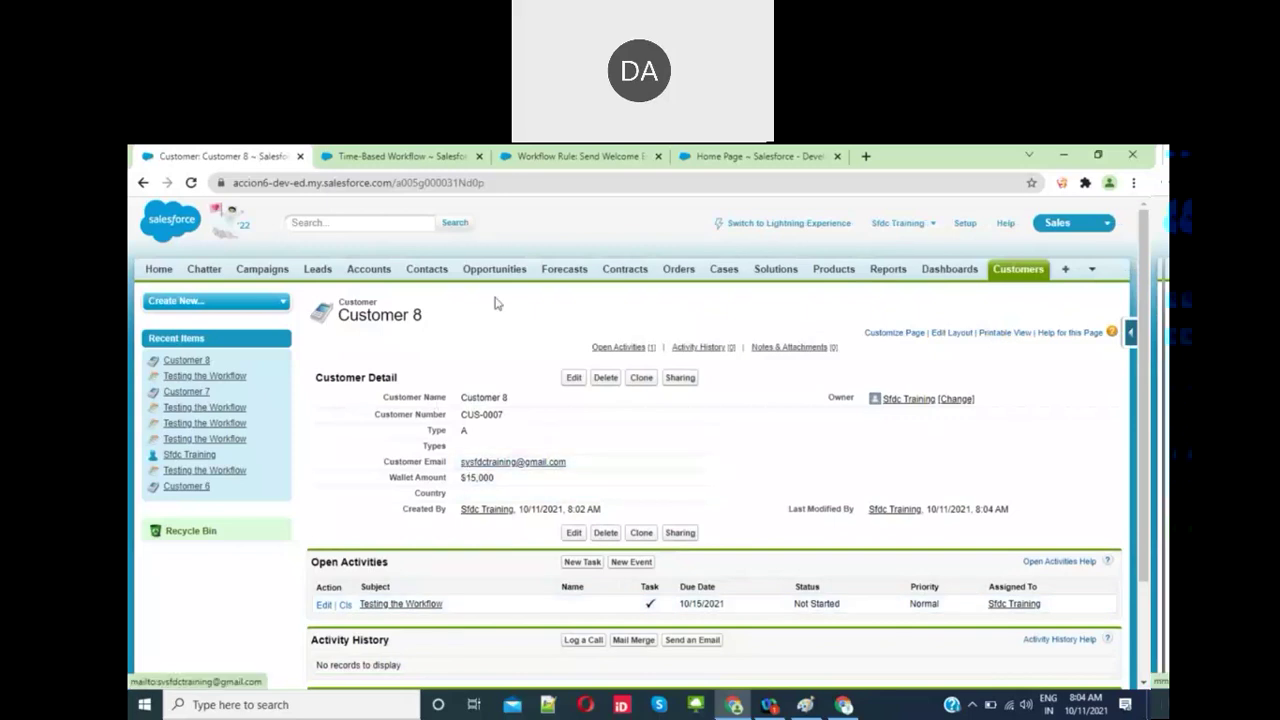
Step: Review the Send Welcome Email rule's evaluation criteria, rule criteria and immediate workflow actions on its detail page
left_click(520, 163)
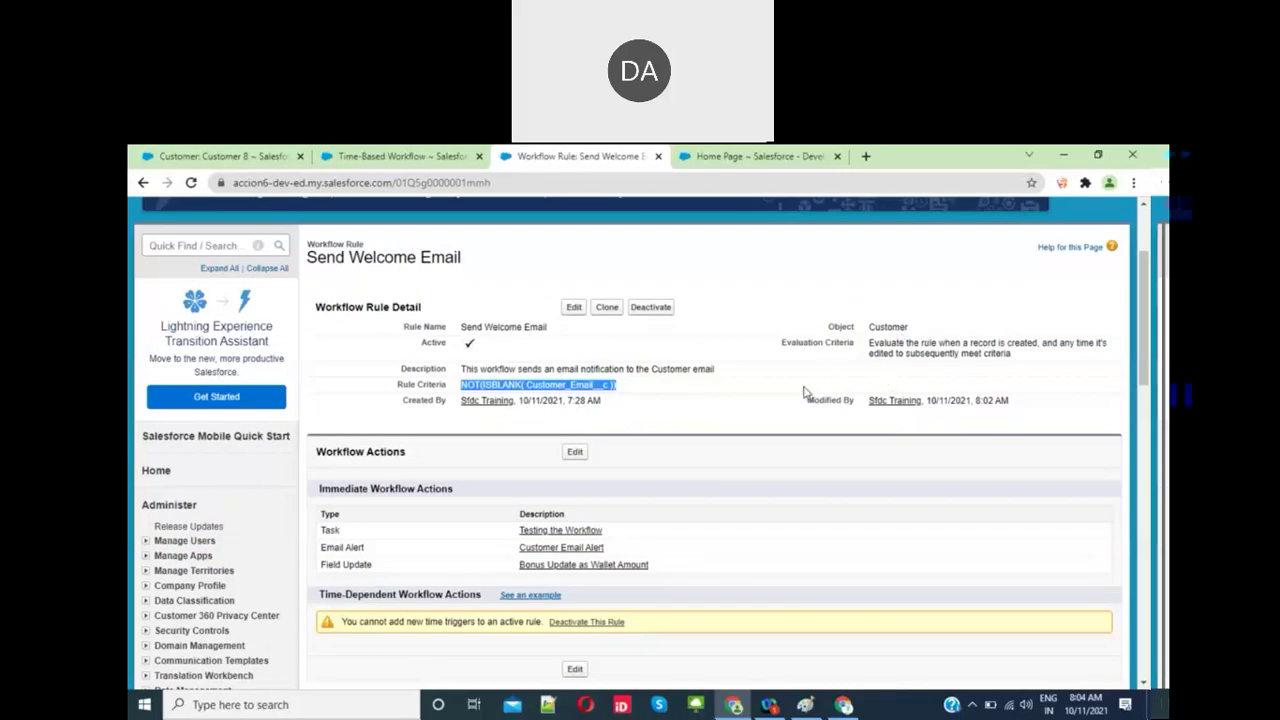
left_click(726, 434)
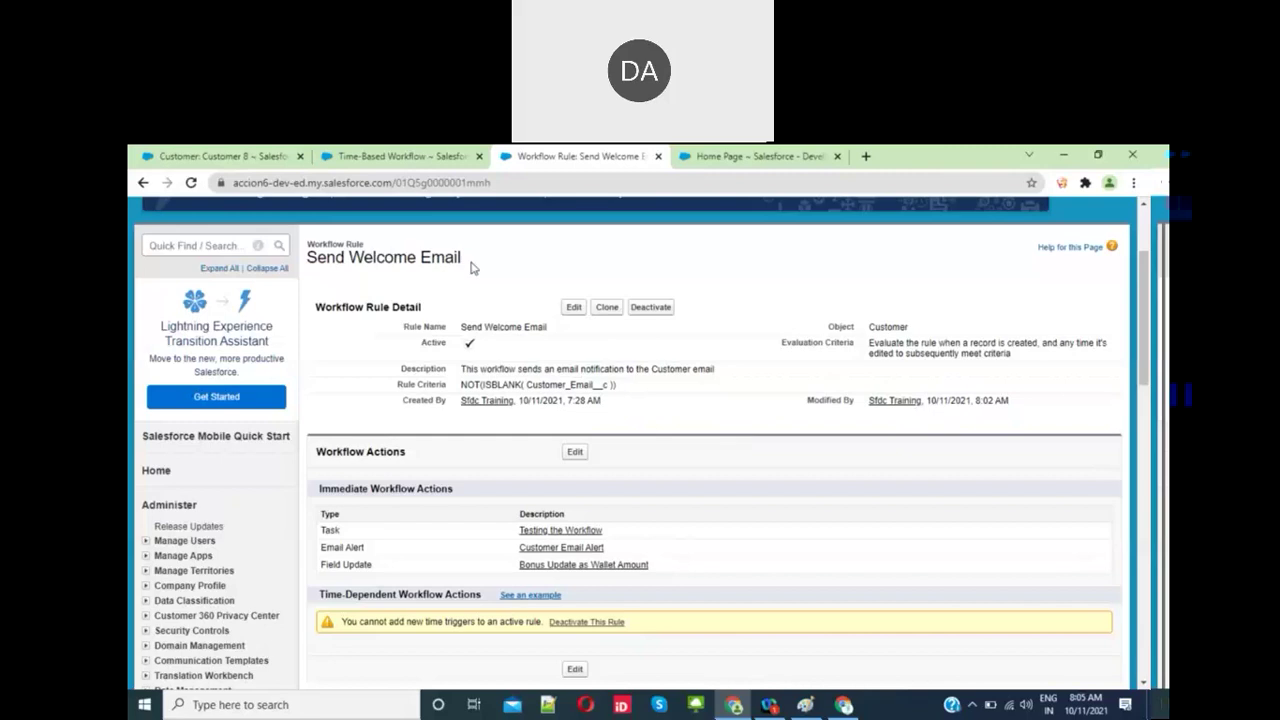
scroll(474, 360, "up", 3)
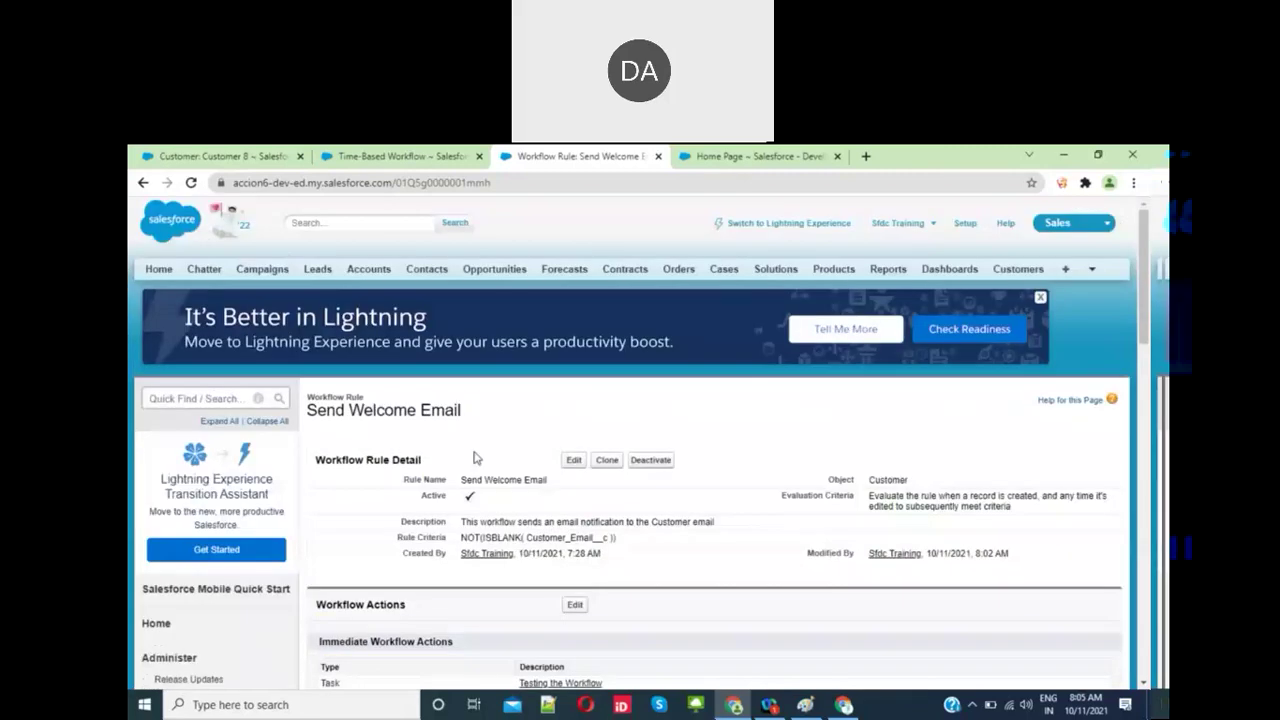
scroll(500, 454, "down", 6)
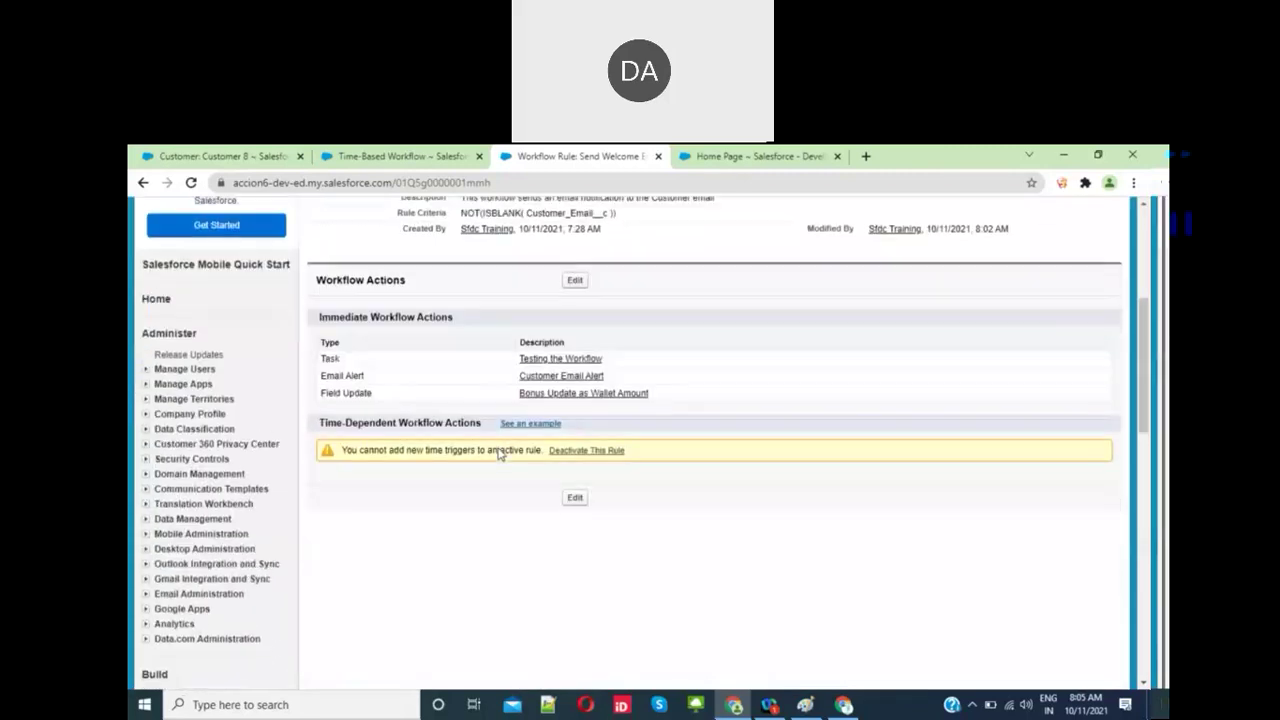
scroll(500, 454, "up", 3)
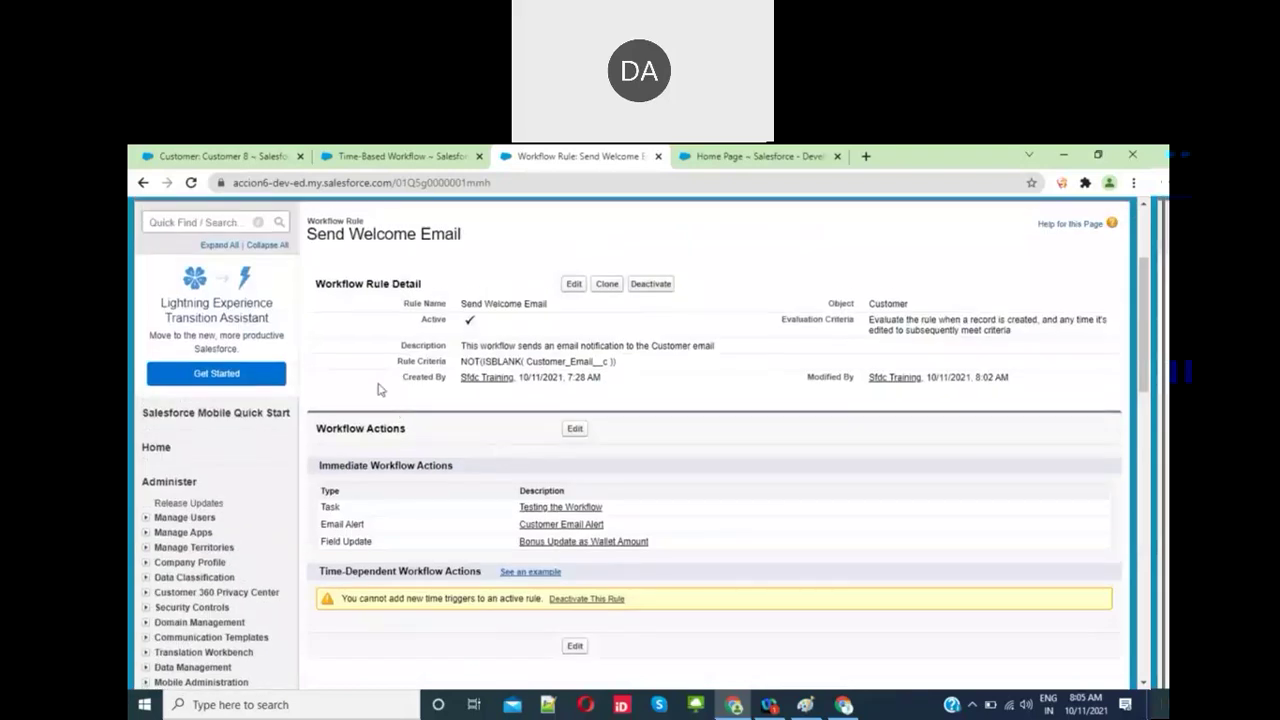
scroll(380, 388, "up", 3)
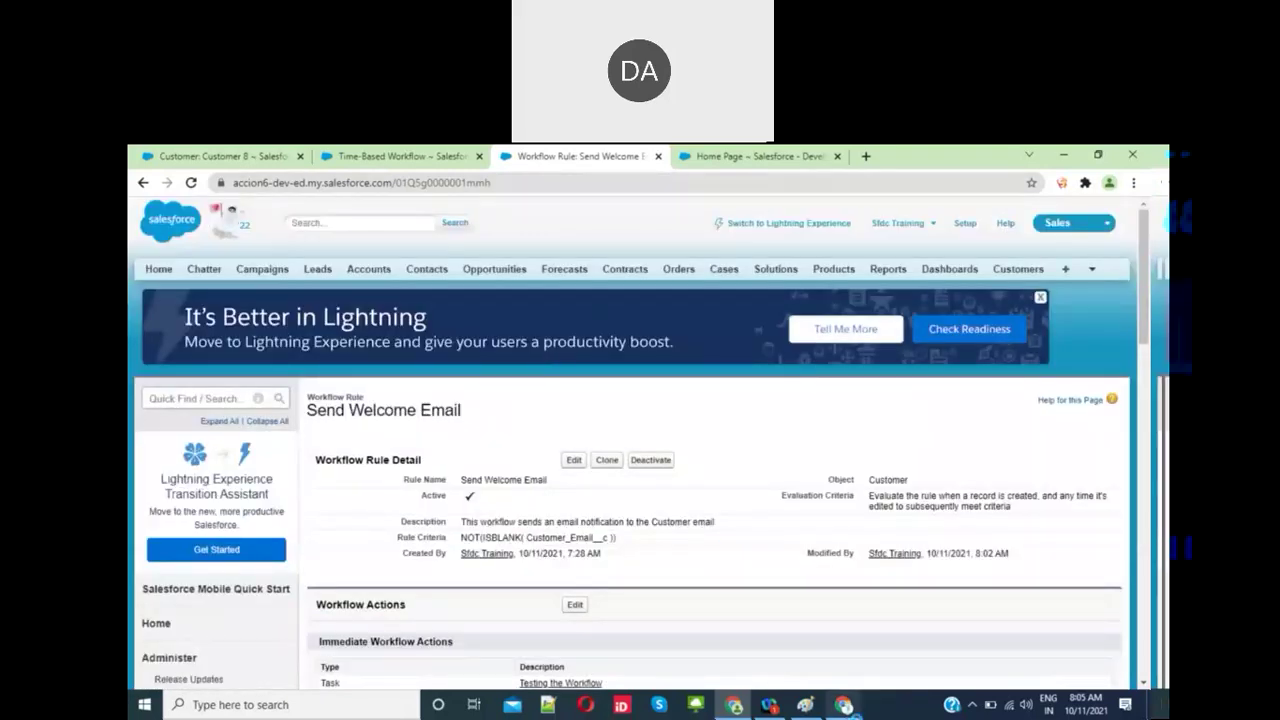
Step: Switch to Gmail, open the newest "Welcome to the GenWatt Community" email, and read its body through the signature
left_click(844, 704)
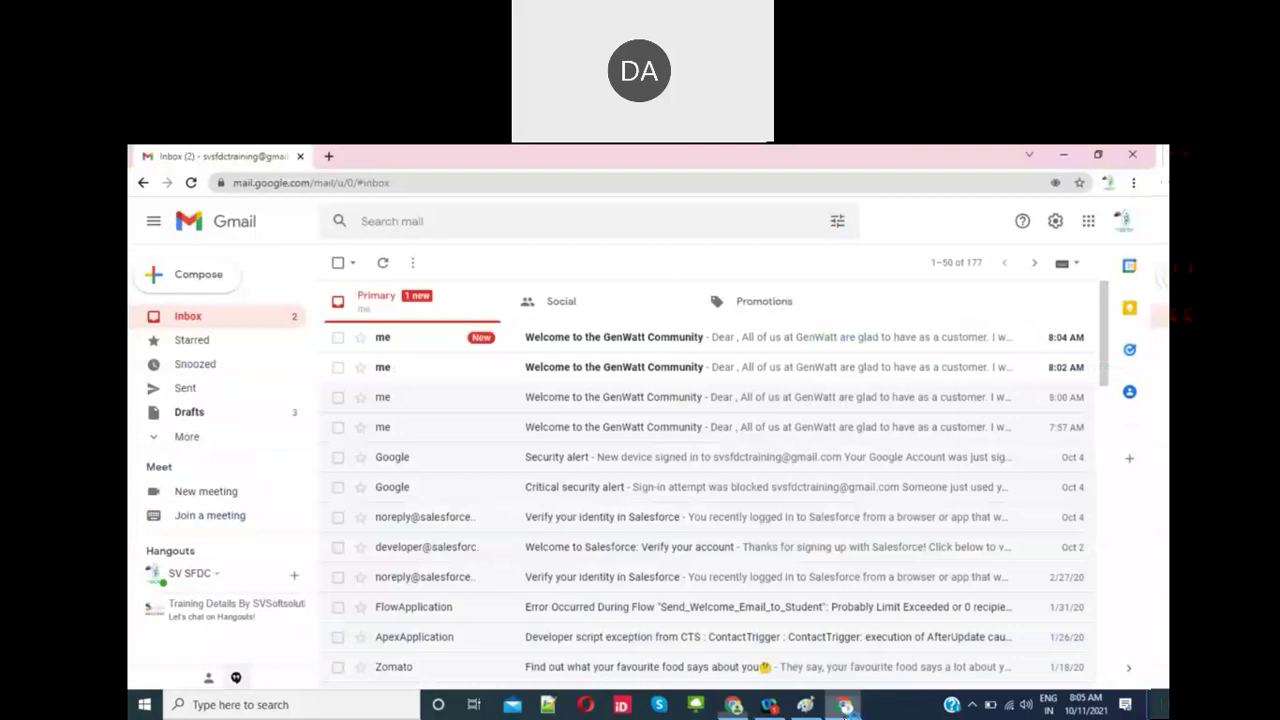
left_click(677, 343)
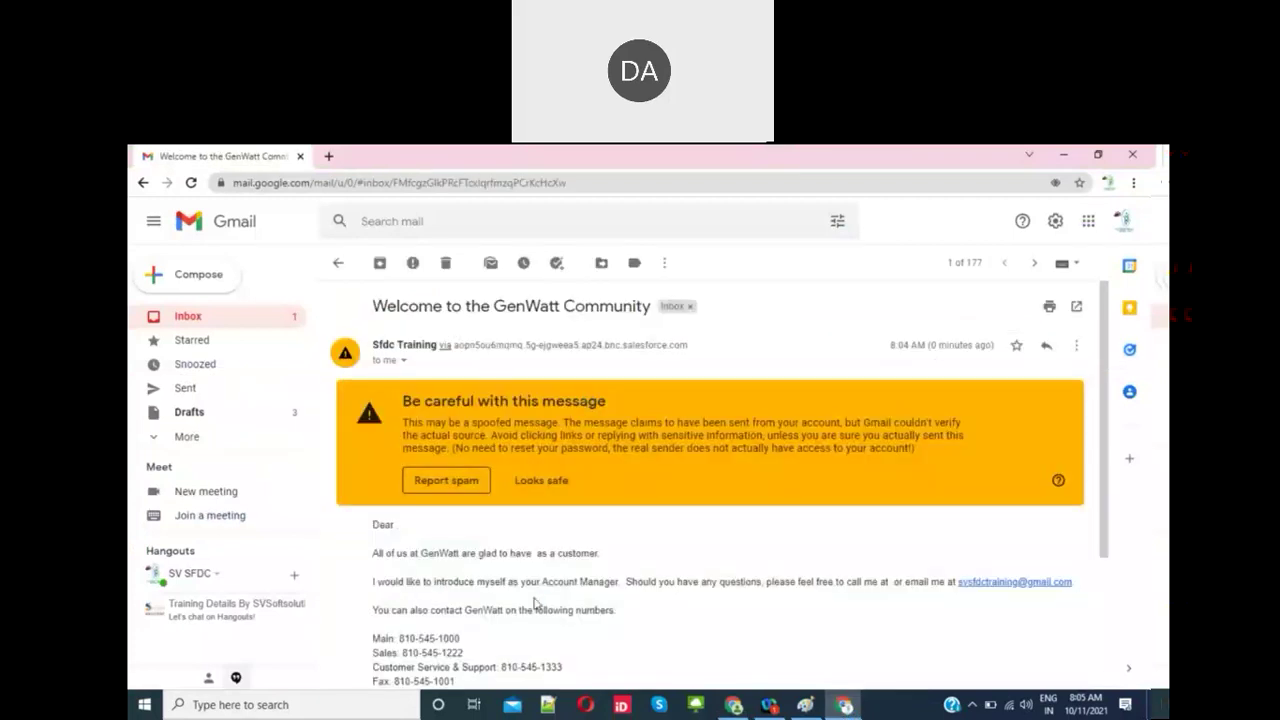
scroll(475, 545, "down", 2)
scroll(465, 535, "down", 2)
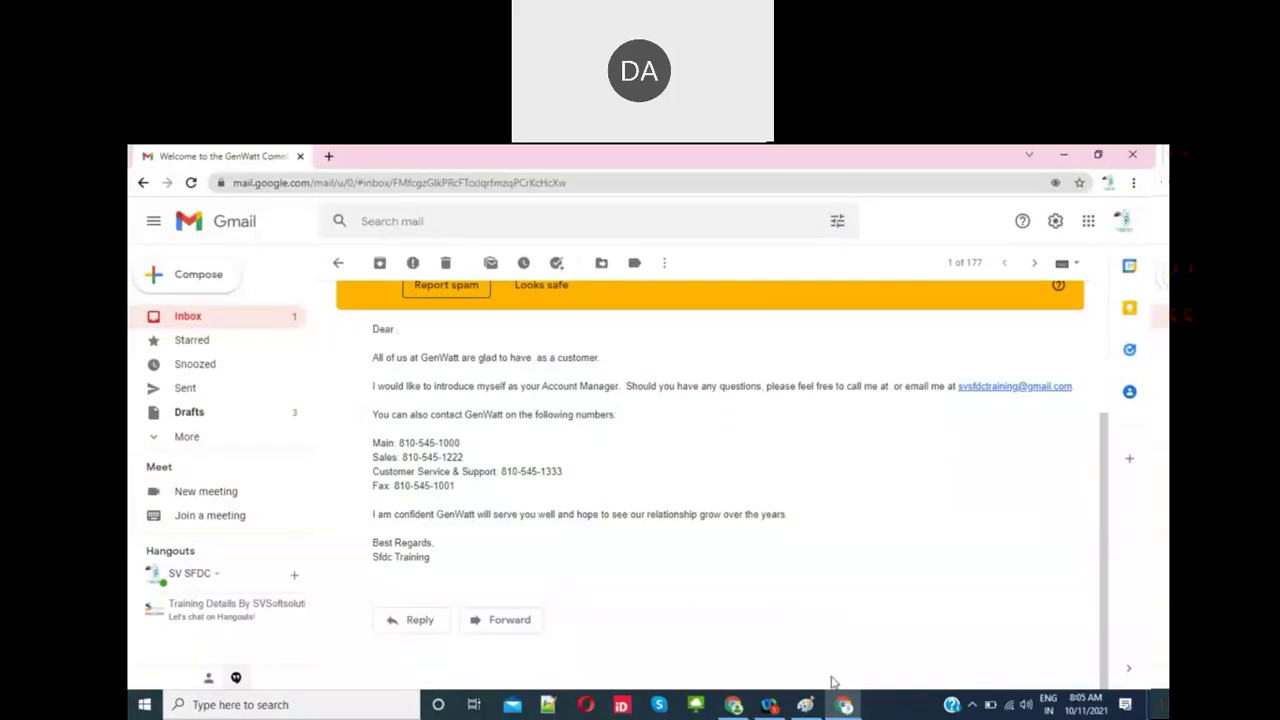
Step: Return to Salesforce, search Setup for "Email Te", and open the Classic Email Templates list
left_click(847, 709)
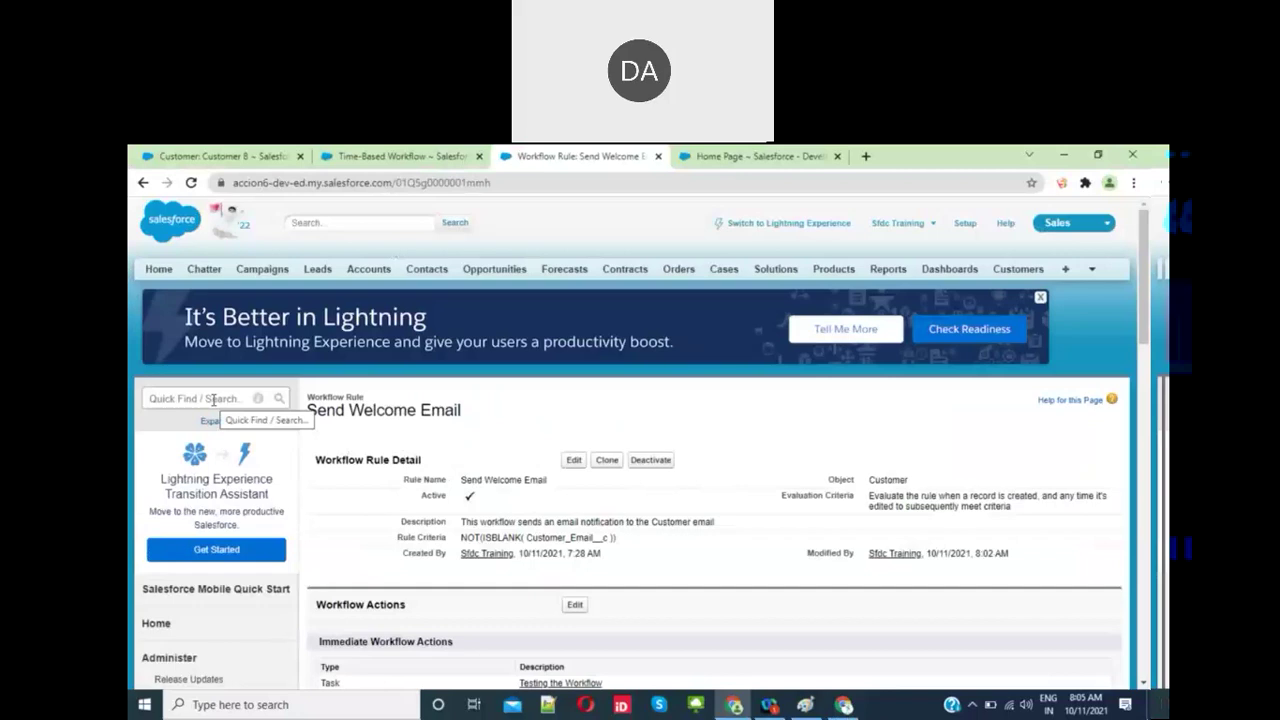
left_click(213, 400)
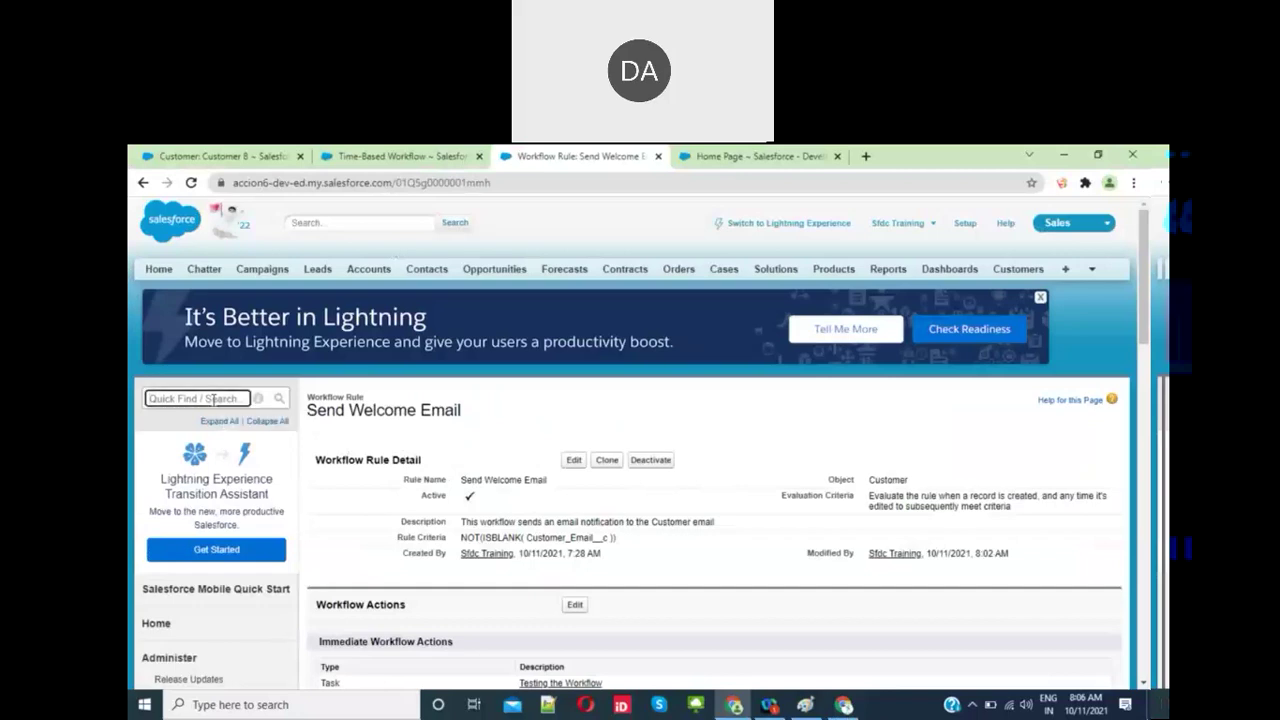
type("Email Te")
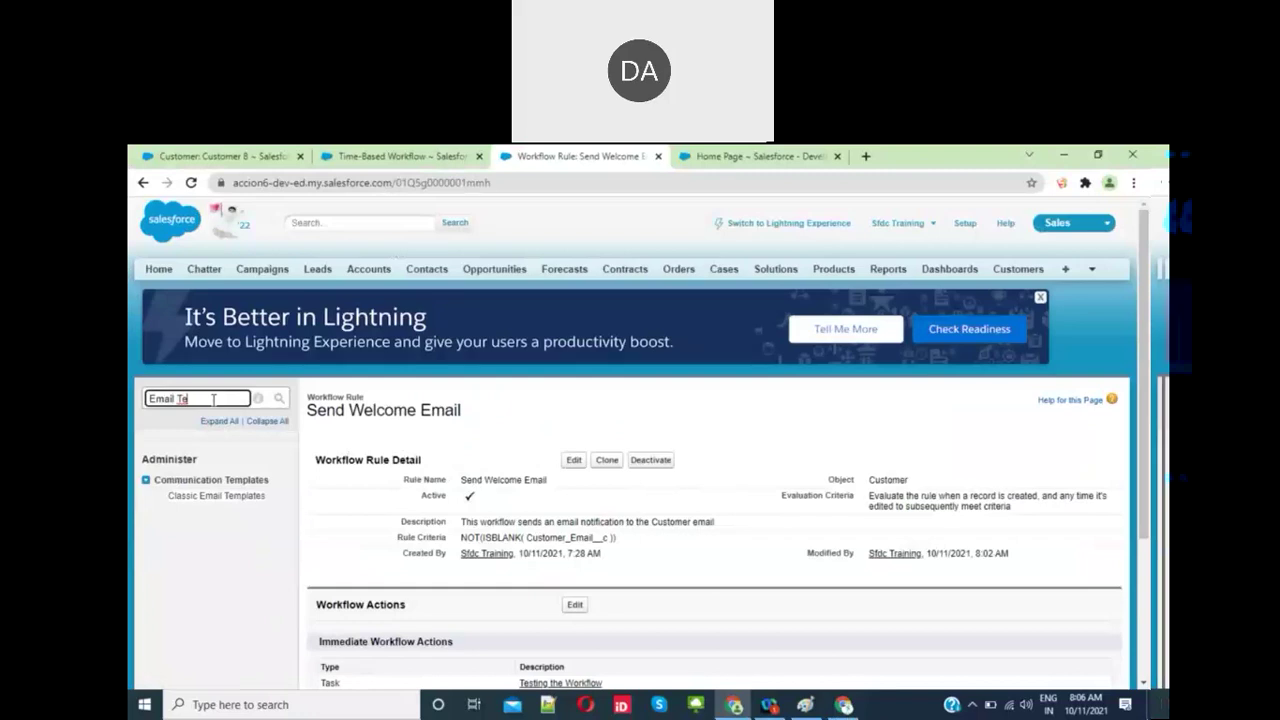
left_click(228, 497)
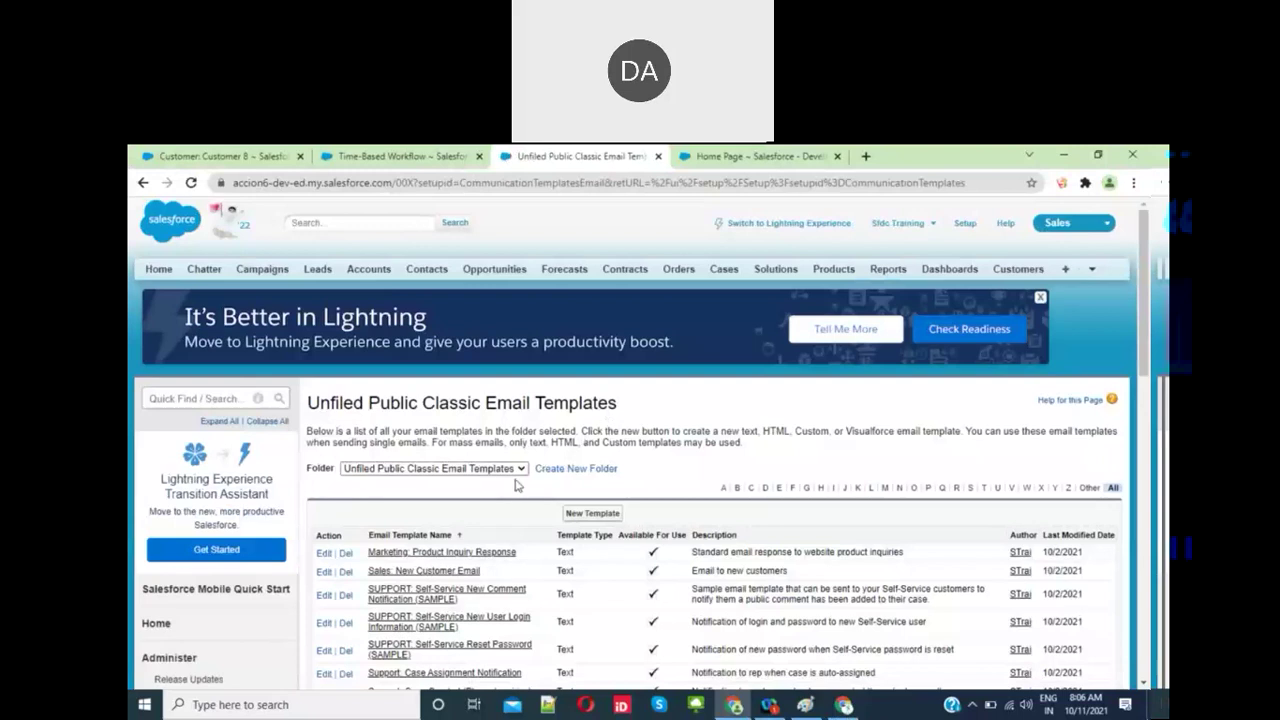
Step: Start a new email template folder with the label Customer and the matching unique name Customer
left_click(603, 469)
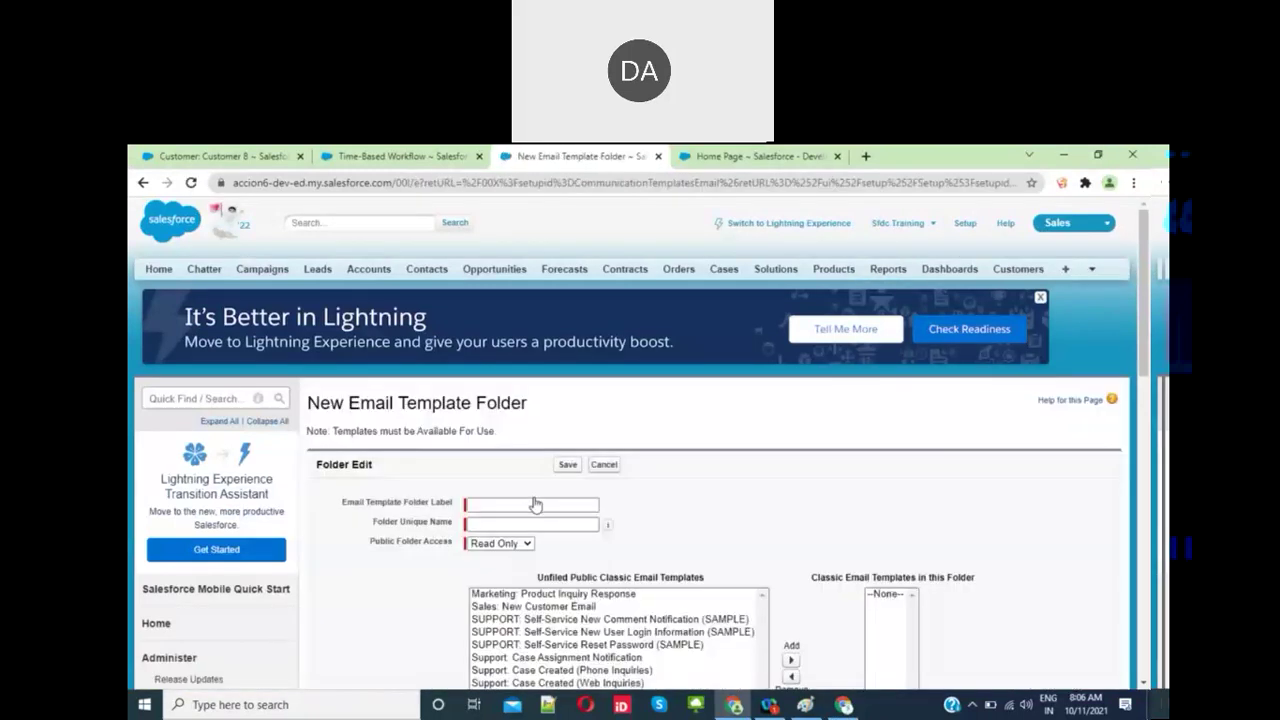
left_click(497, 505)
type("C")
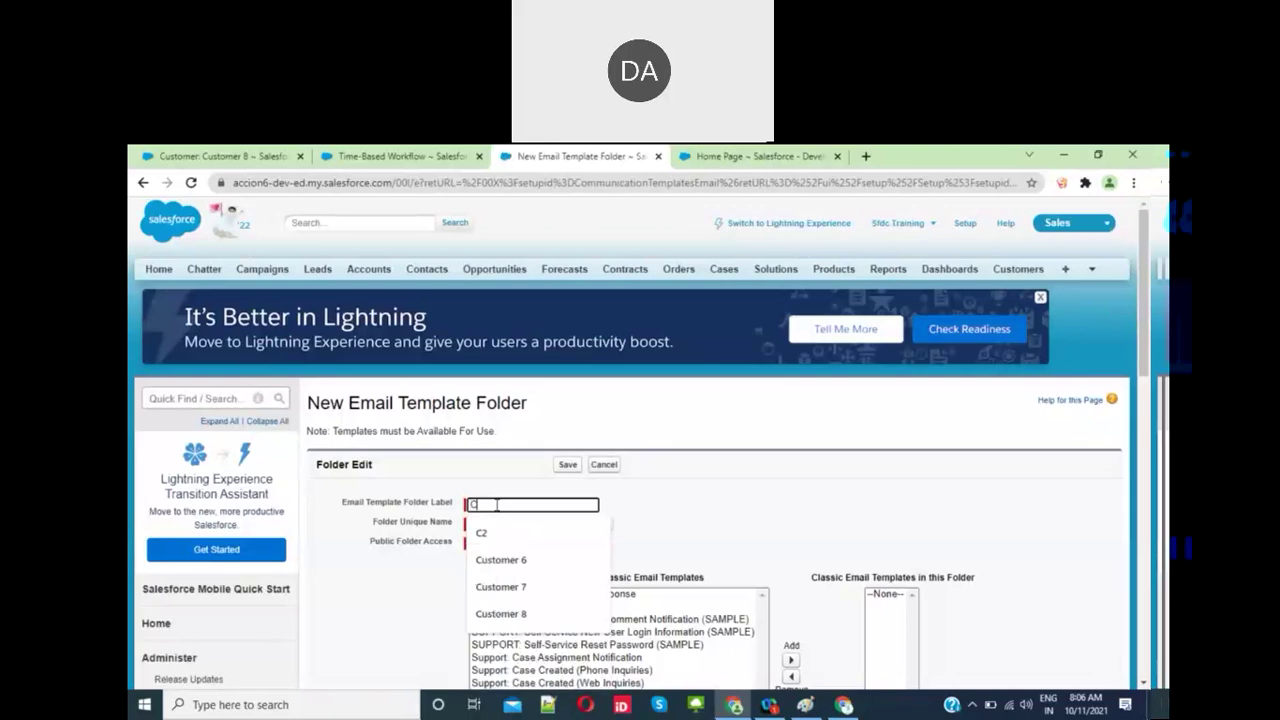
type("ustomer")
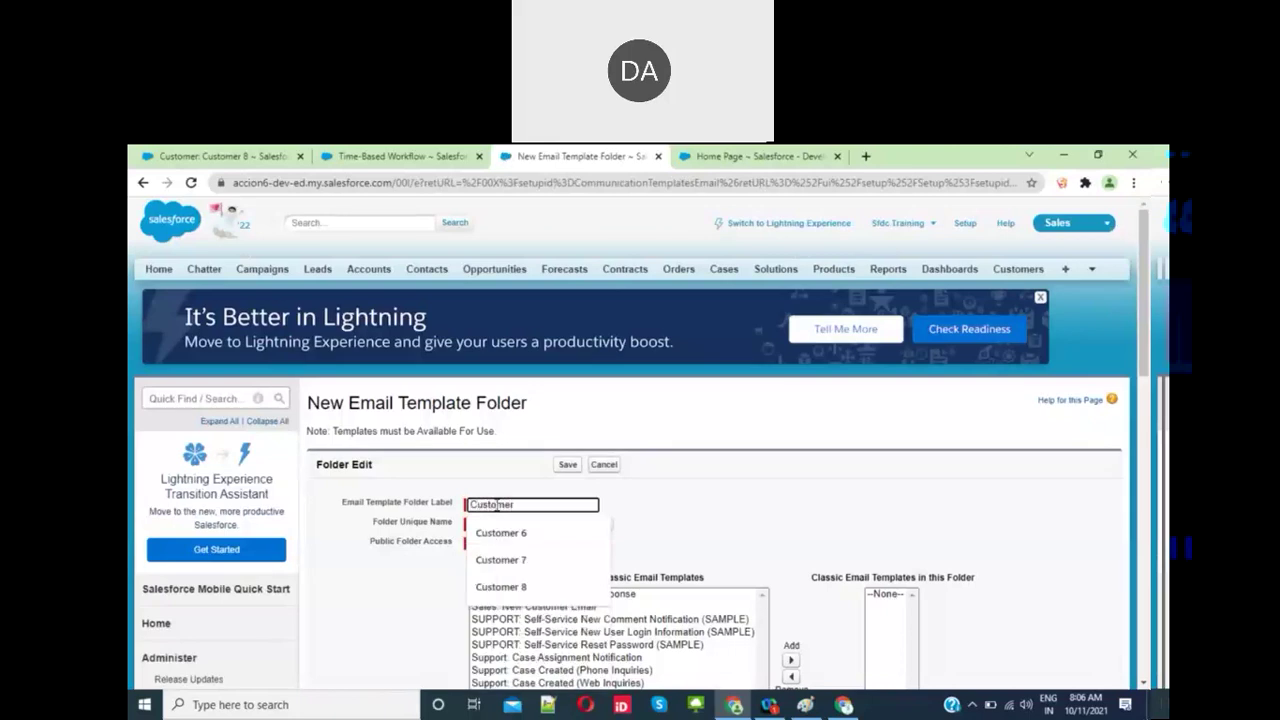
left_click(499, 491)
scroll(597, 535, "down", 1)
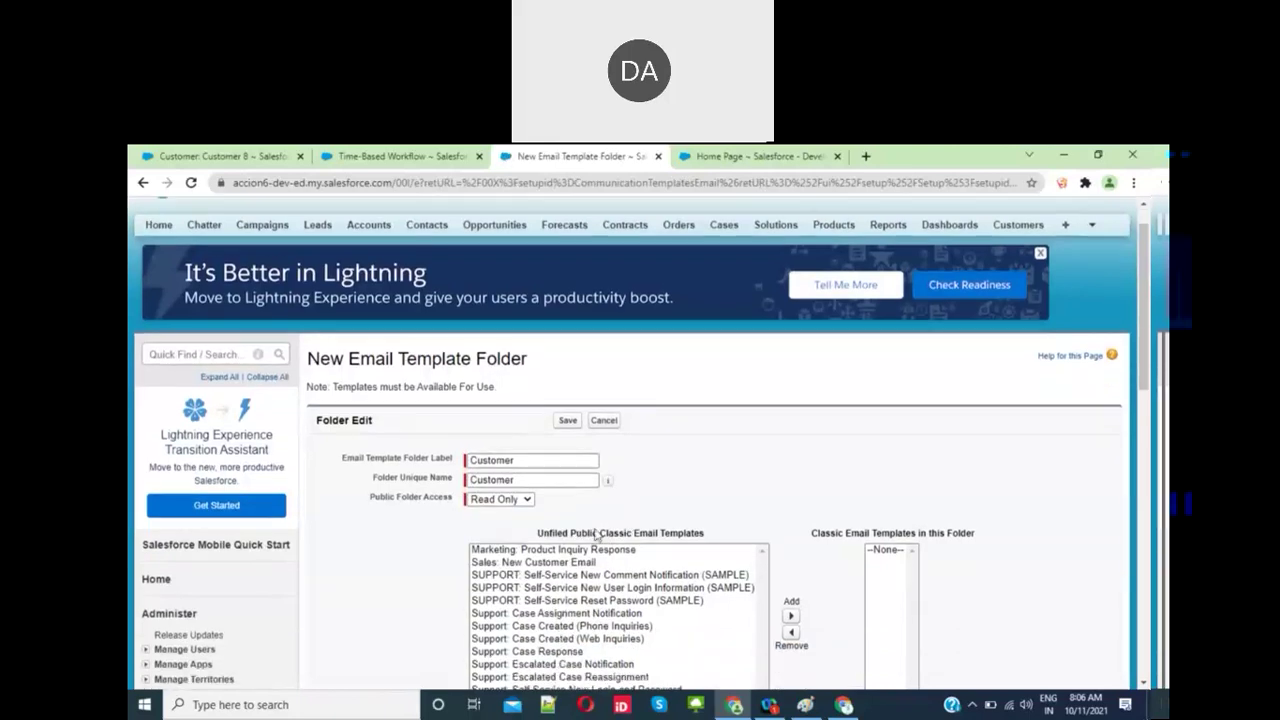
Step: Set the Customer folder's public access to Read/Write, leave it accessible by all users, and save it
left_click(520, 499)
left_click(497, 527)
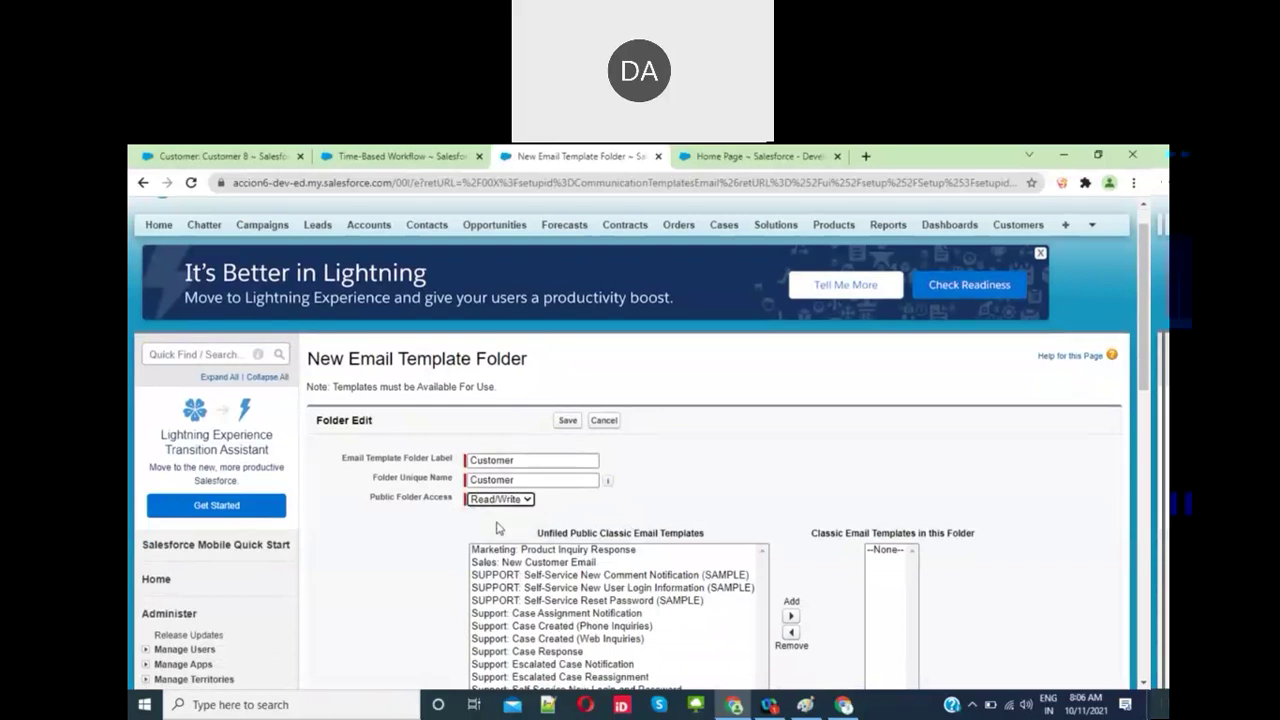
scroll(497, 527, "down", 4)
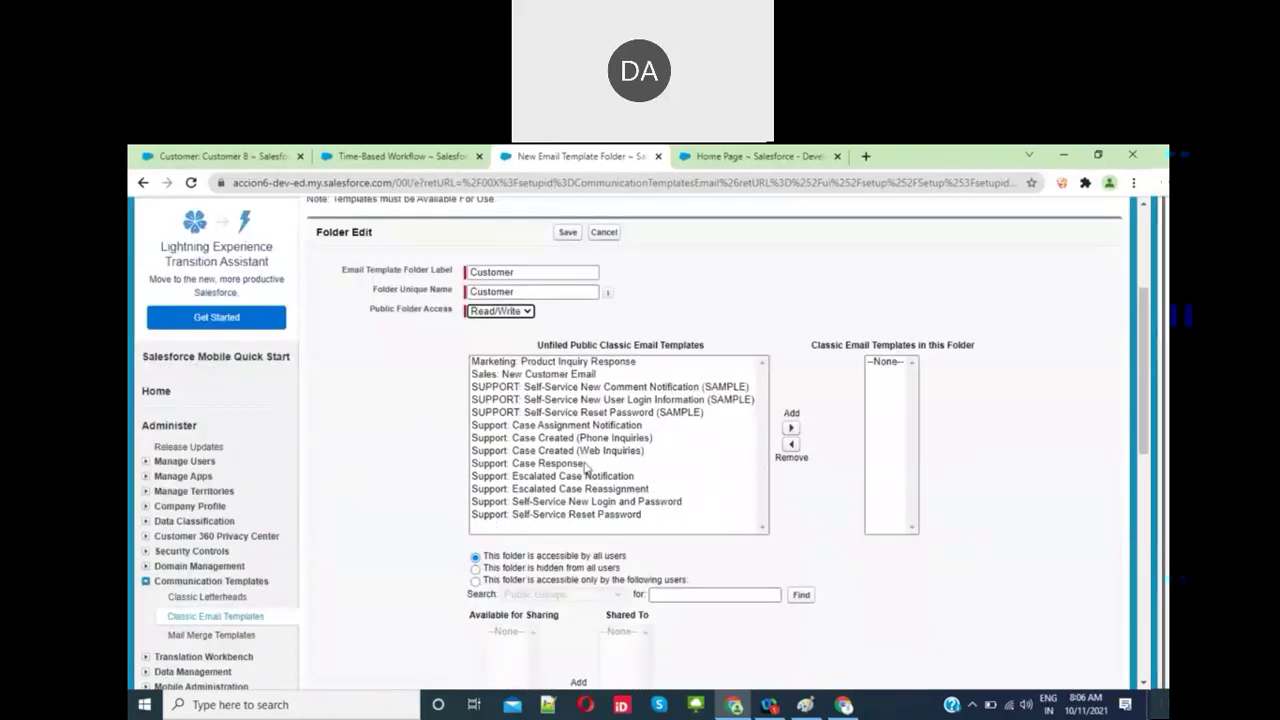
scroll(586, 468, "up", 5)
scroll(619, 474, "down", 7)
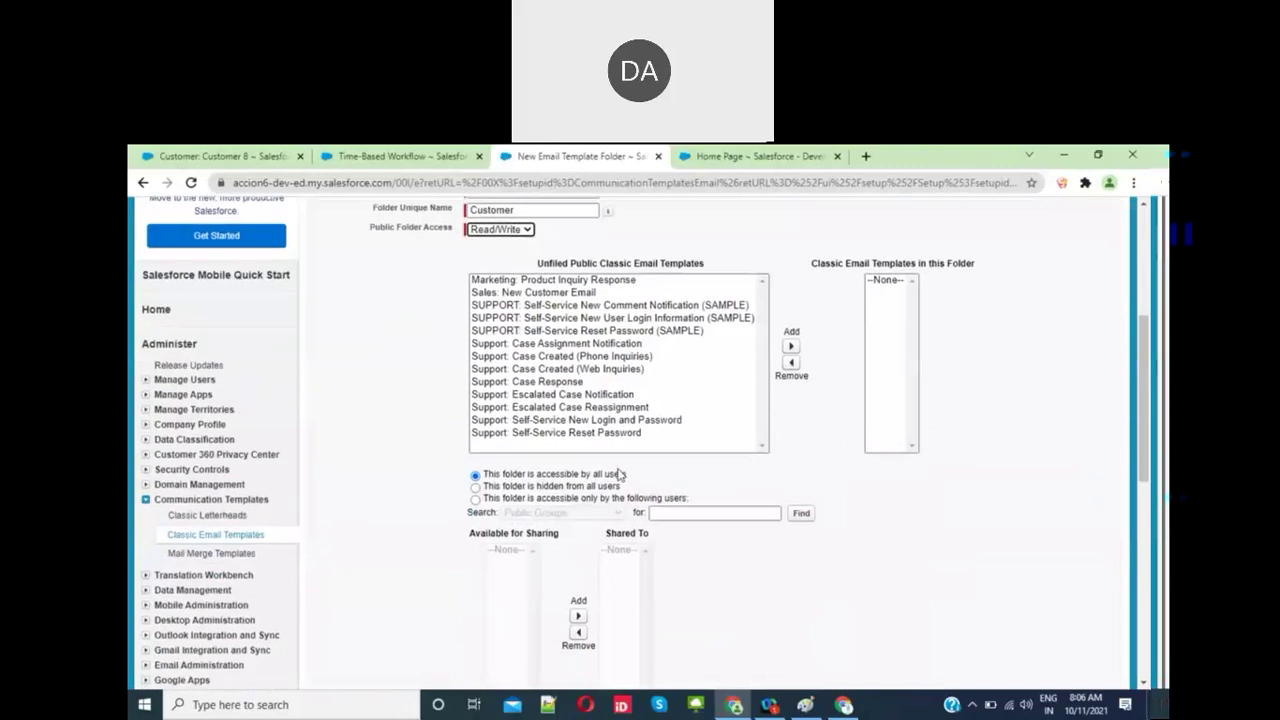
scroll(550, 480, "down", 4)
scroll(548, 480, "down", 2)
left_click(566, 478)
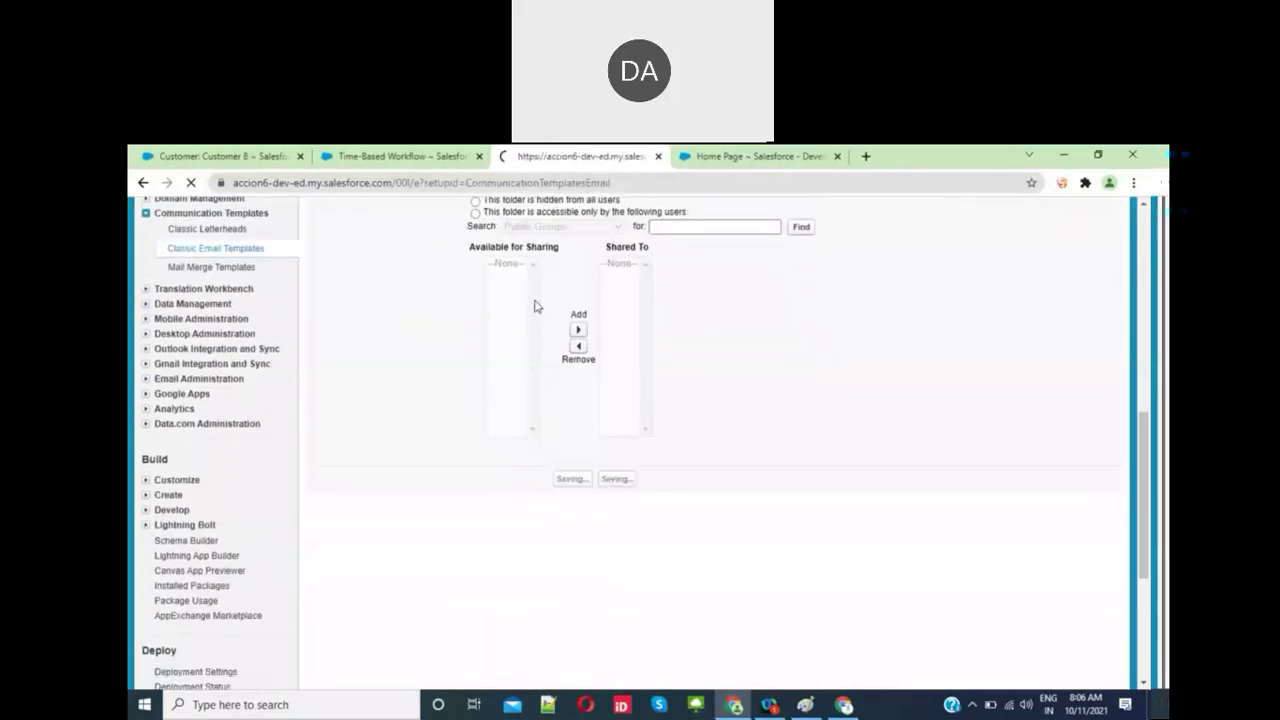
Step: Create a Text email template in the Customer folder, make it available for use, and name it Welcome Email with unique name Welcome_Email
left_click(589, 516)
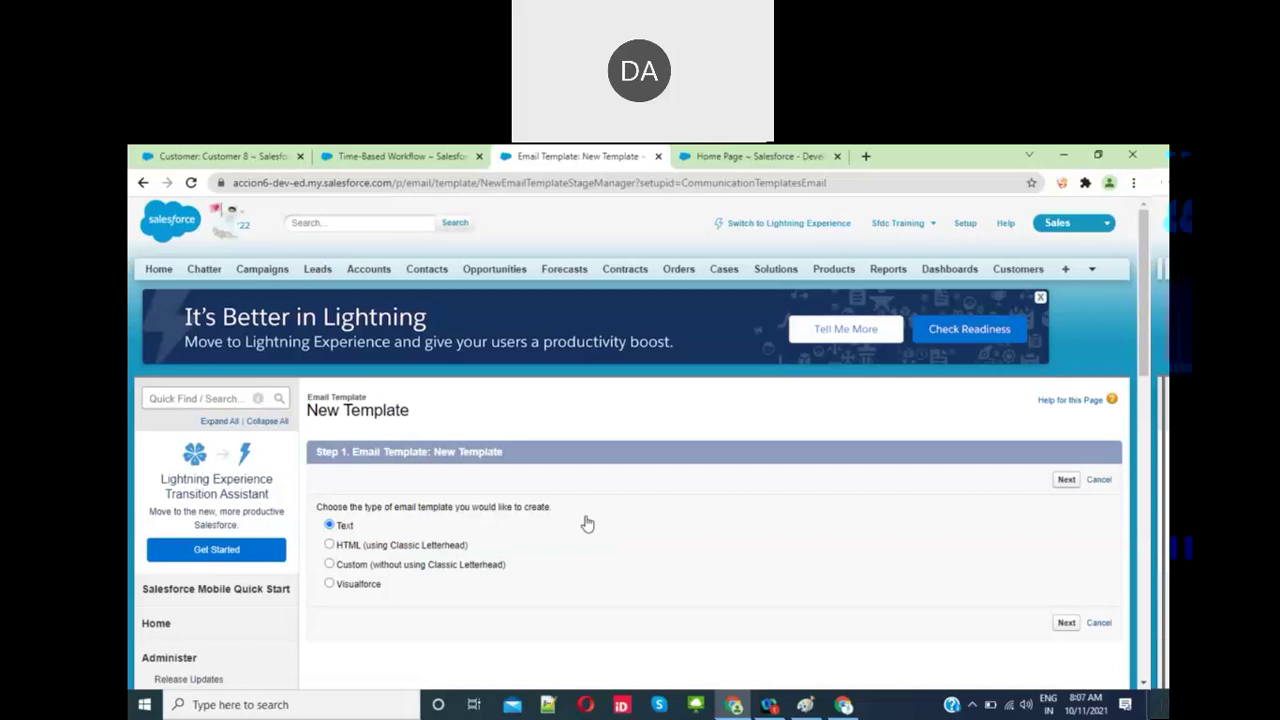
left_click(1066, 481)
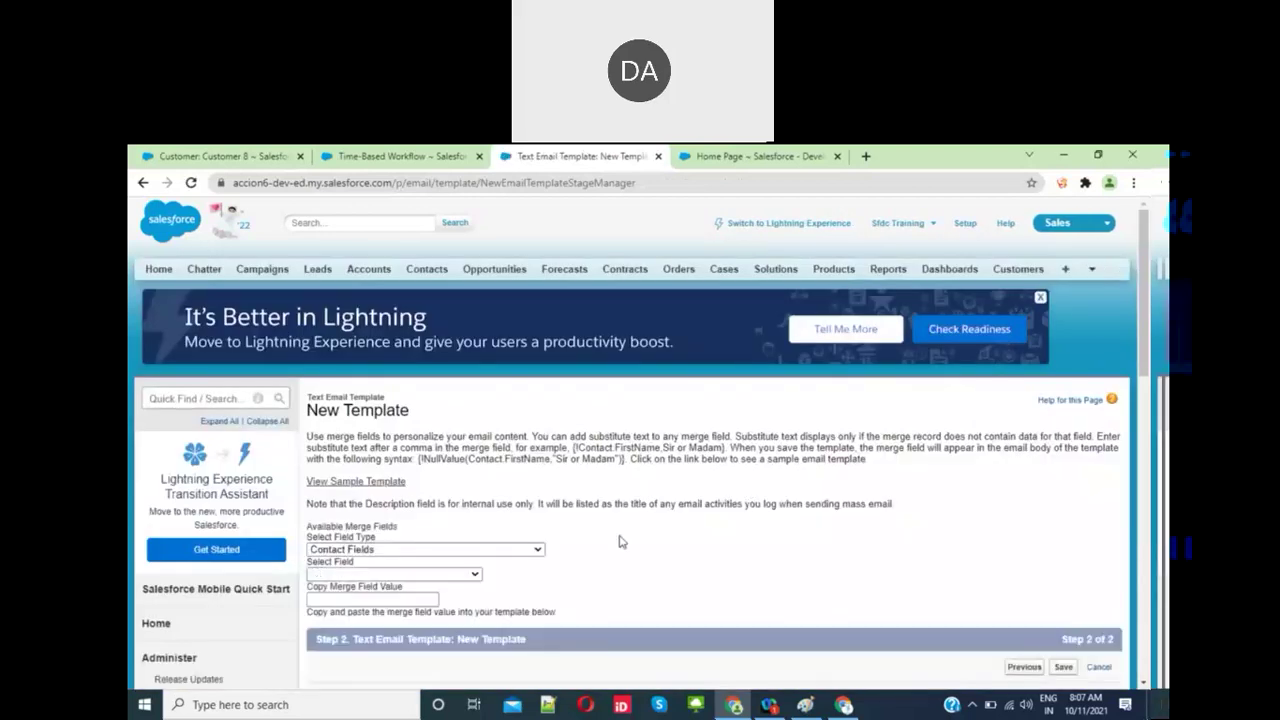
scroll(619, 541, "down", 2)
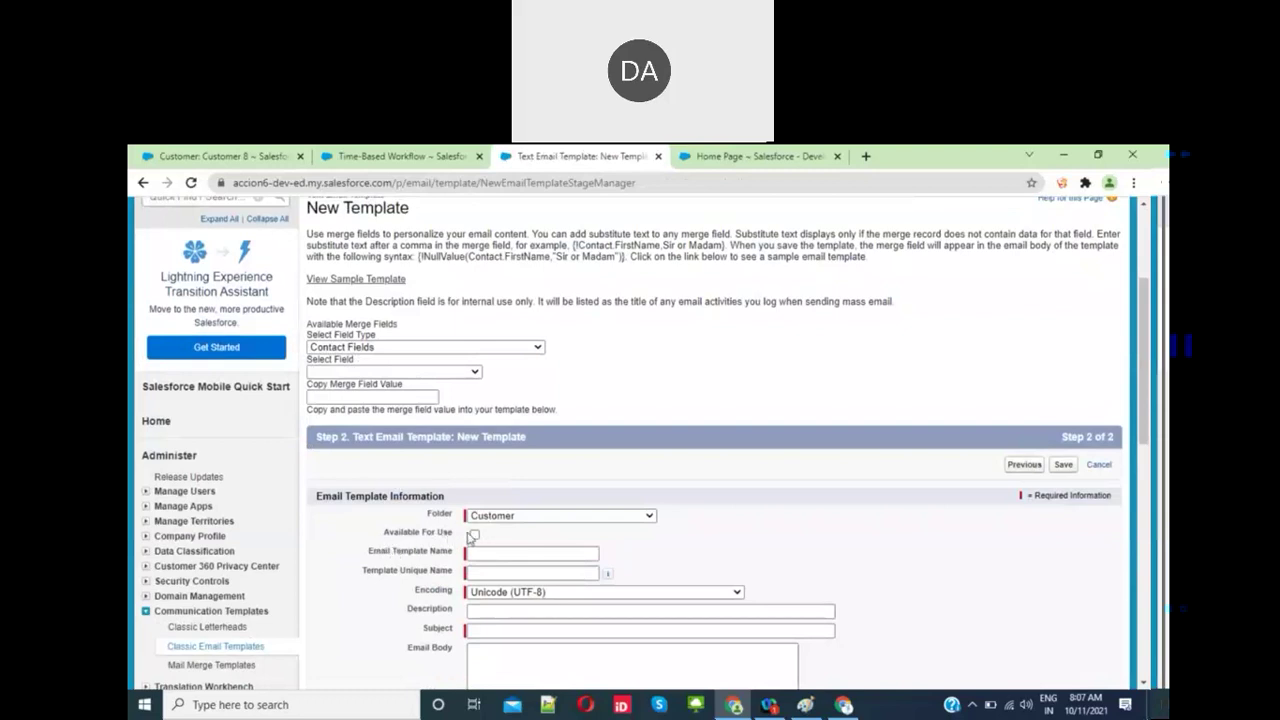
left_click(475, 535)
scroll(565, 545, "down", 1)
left_click(513, 492)
type("Welcome Email")
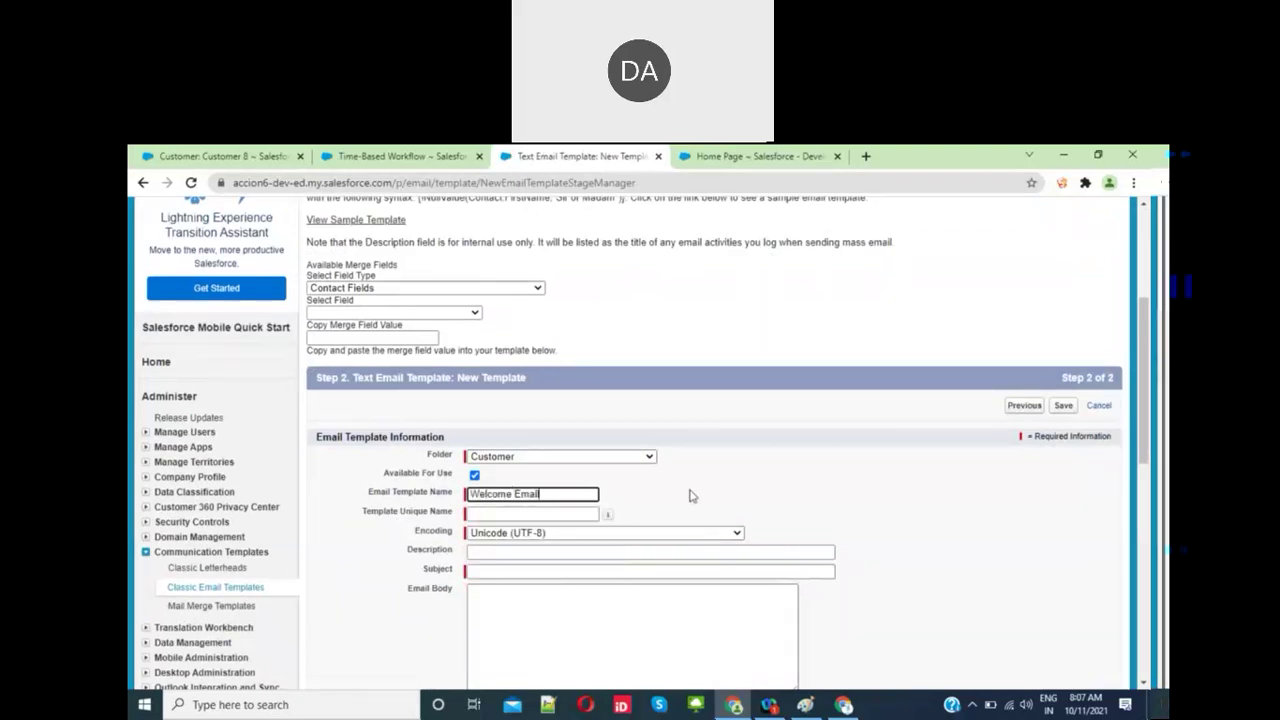
left_click(582, 516)
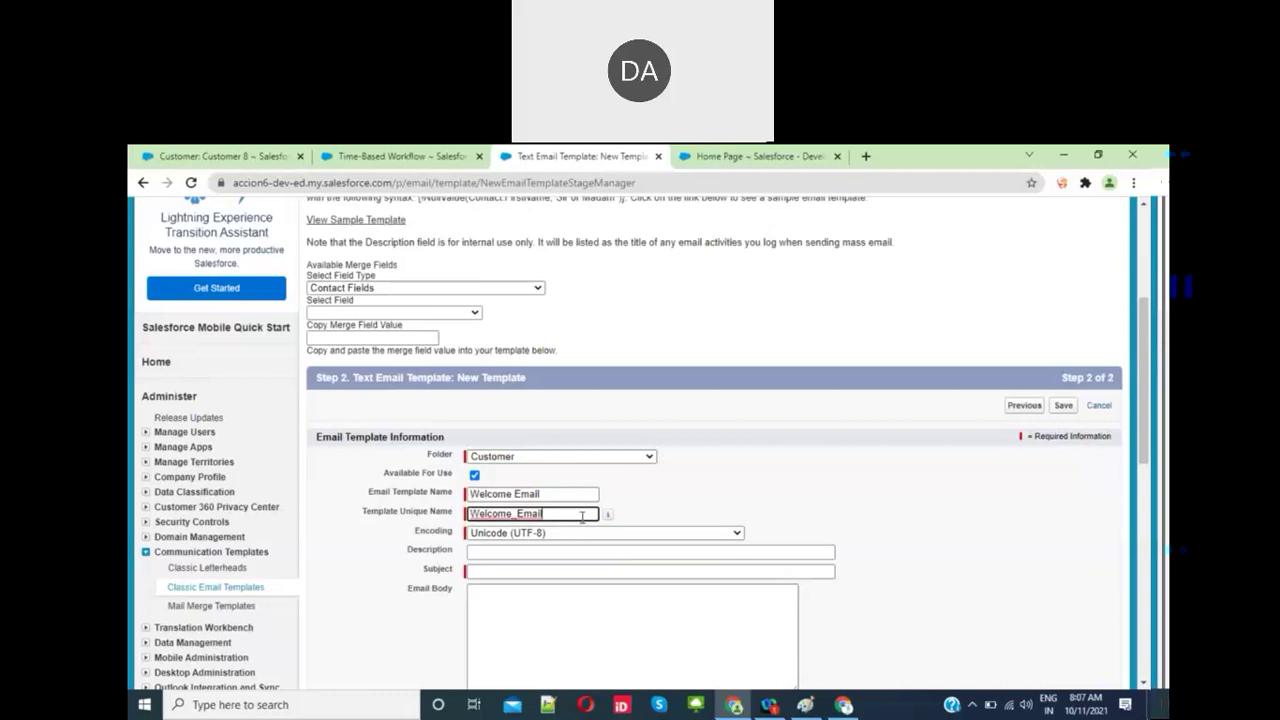
Step: Leave the template's description blank and begin its subject with "Welcome Email for"
scroll(582, 516, "down", 1)
left_click(498, 449)
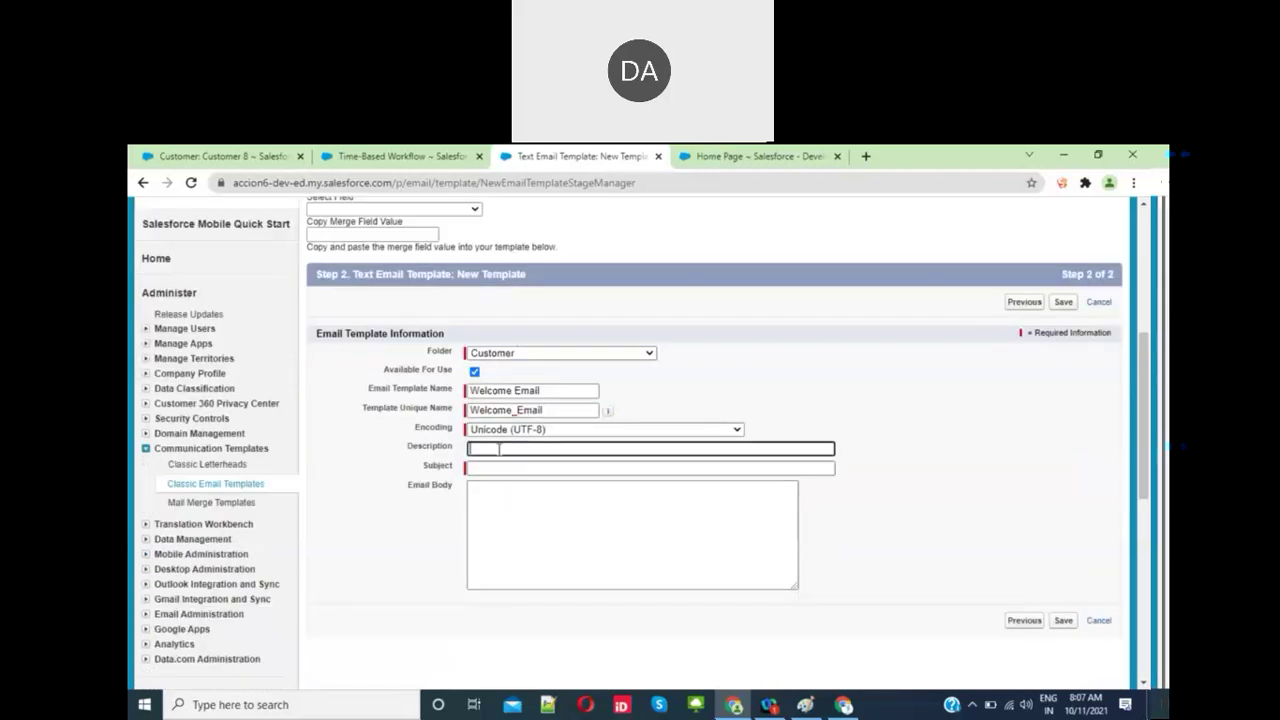
left_click(544, 468)
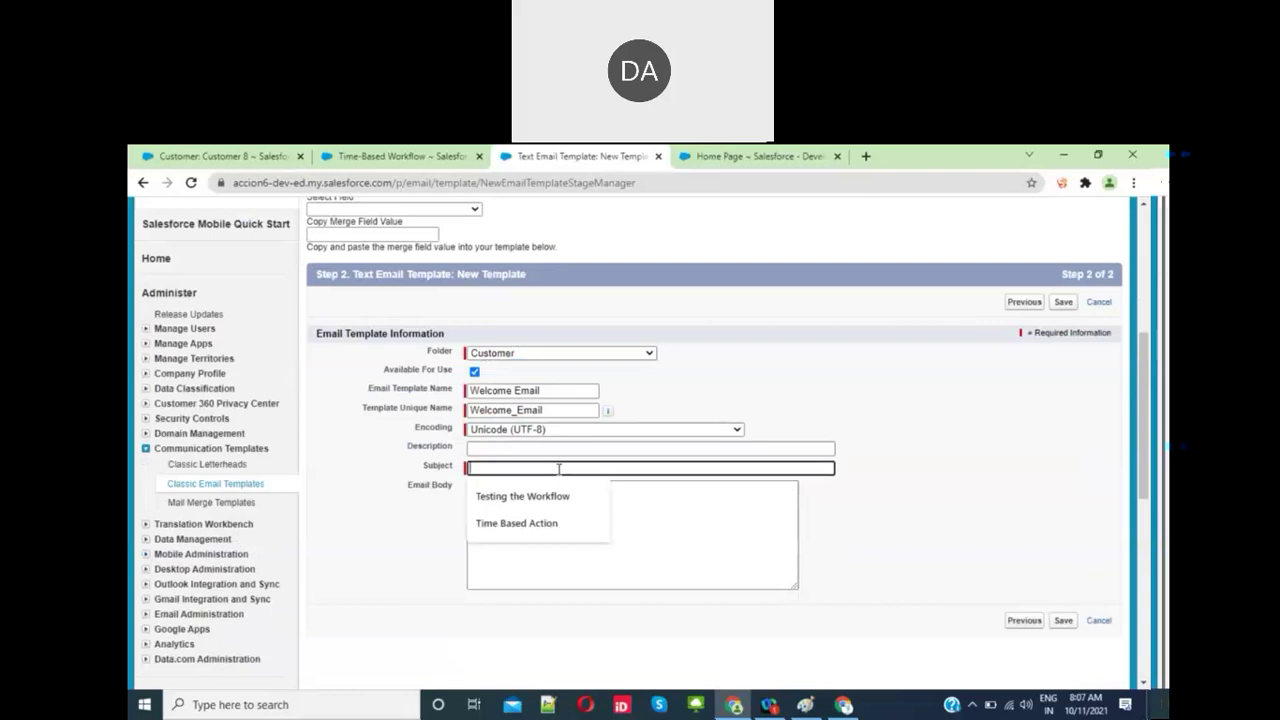
type("Welcom")
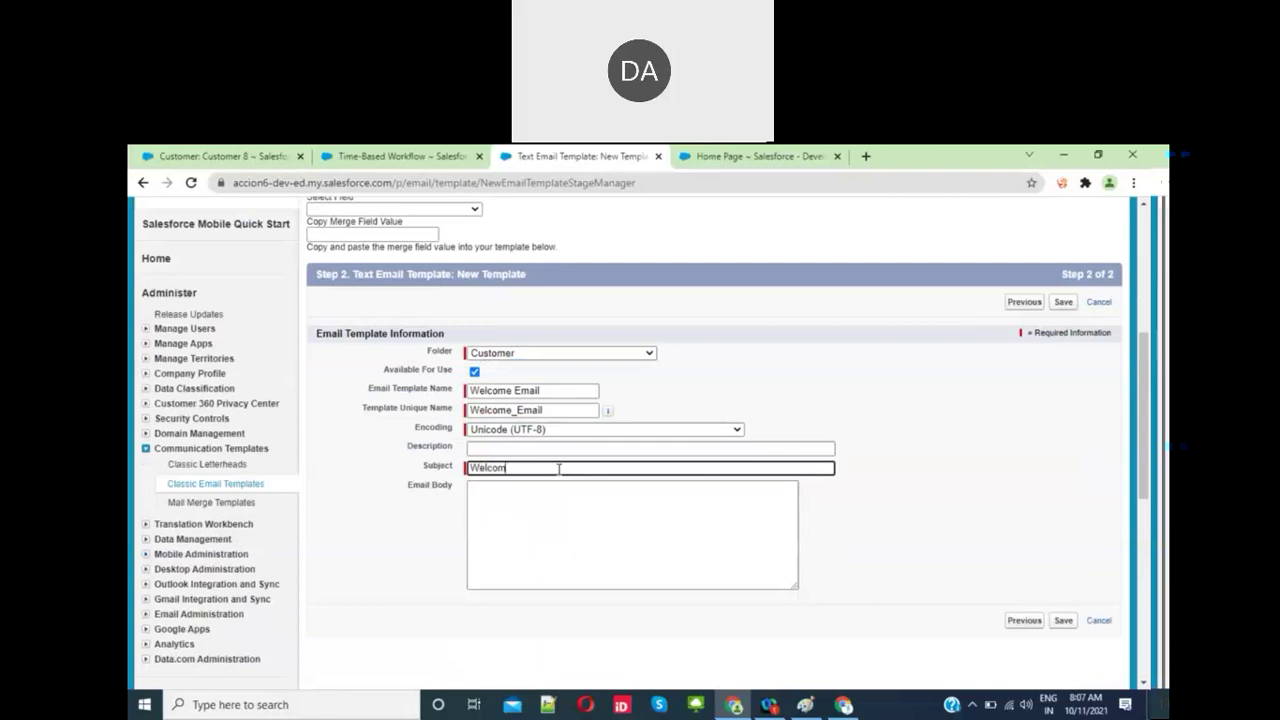
type("e Ema")
Step: Set the merge field type to Customer Fields and look through the fields it offers
scroll(597, 484, "up", 2)
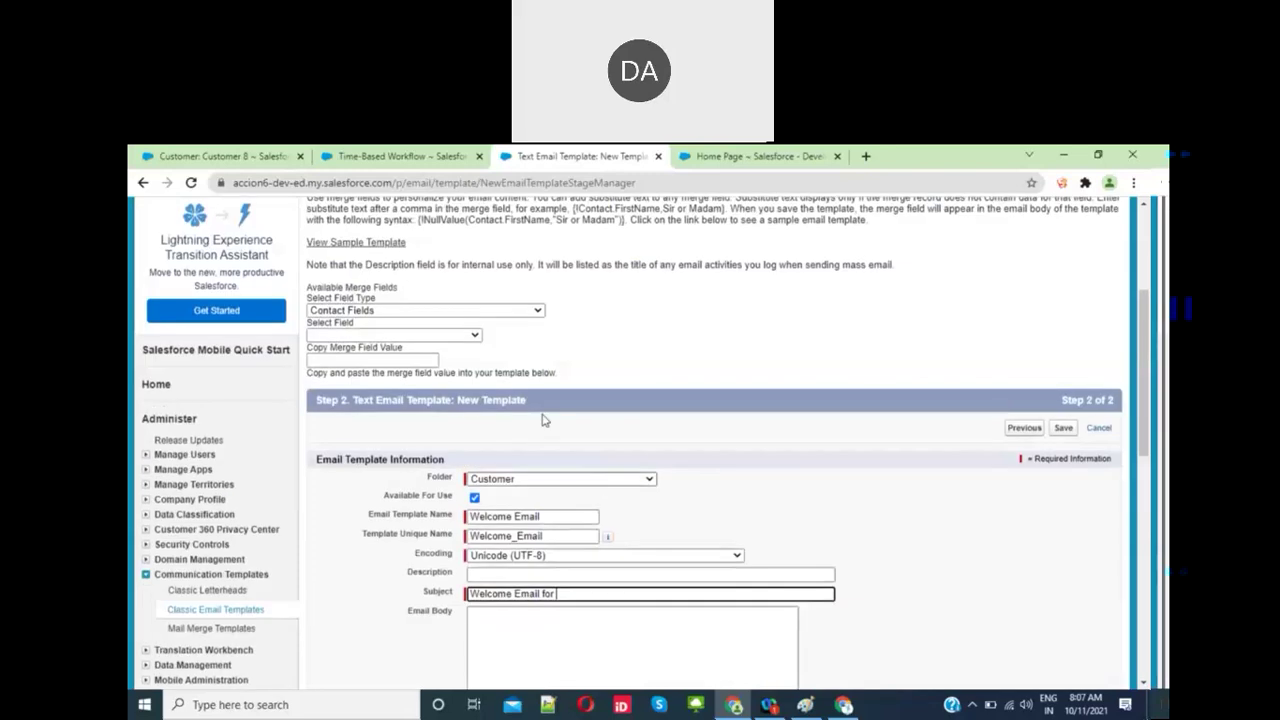
left_click(440, 313)
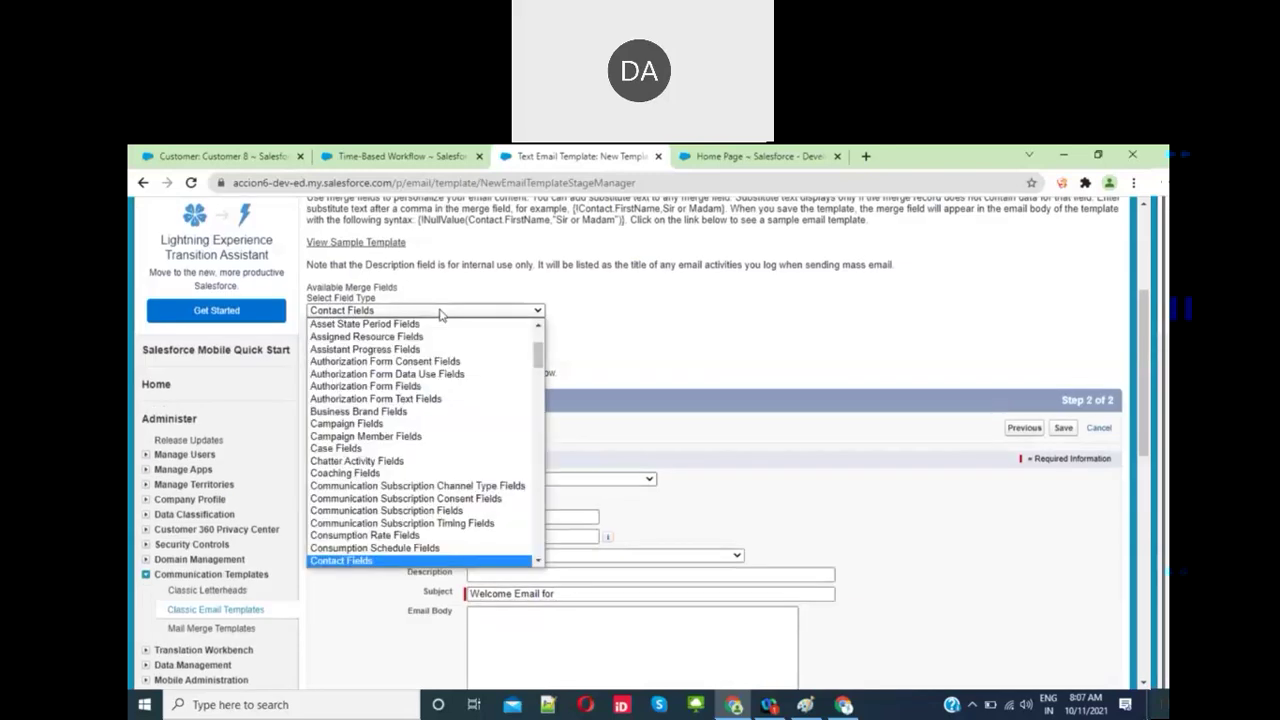
type("cu")
key("Down")
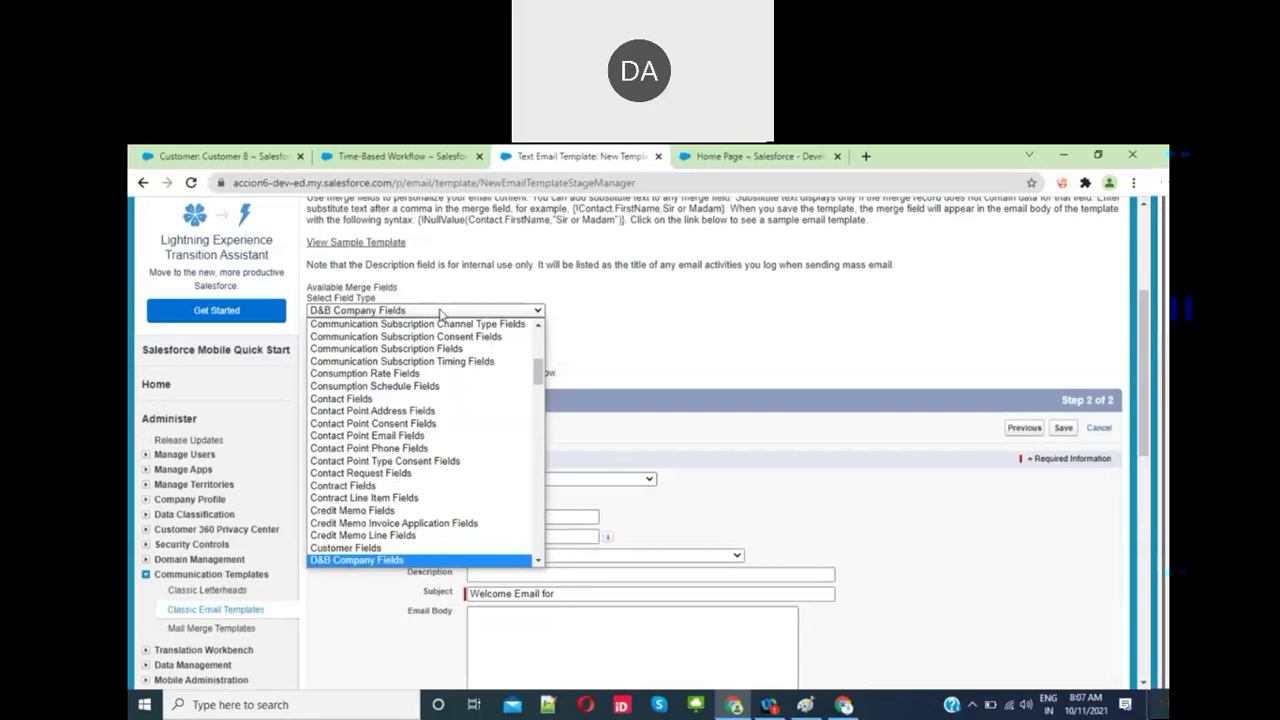
key("Up")
key("Return")
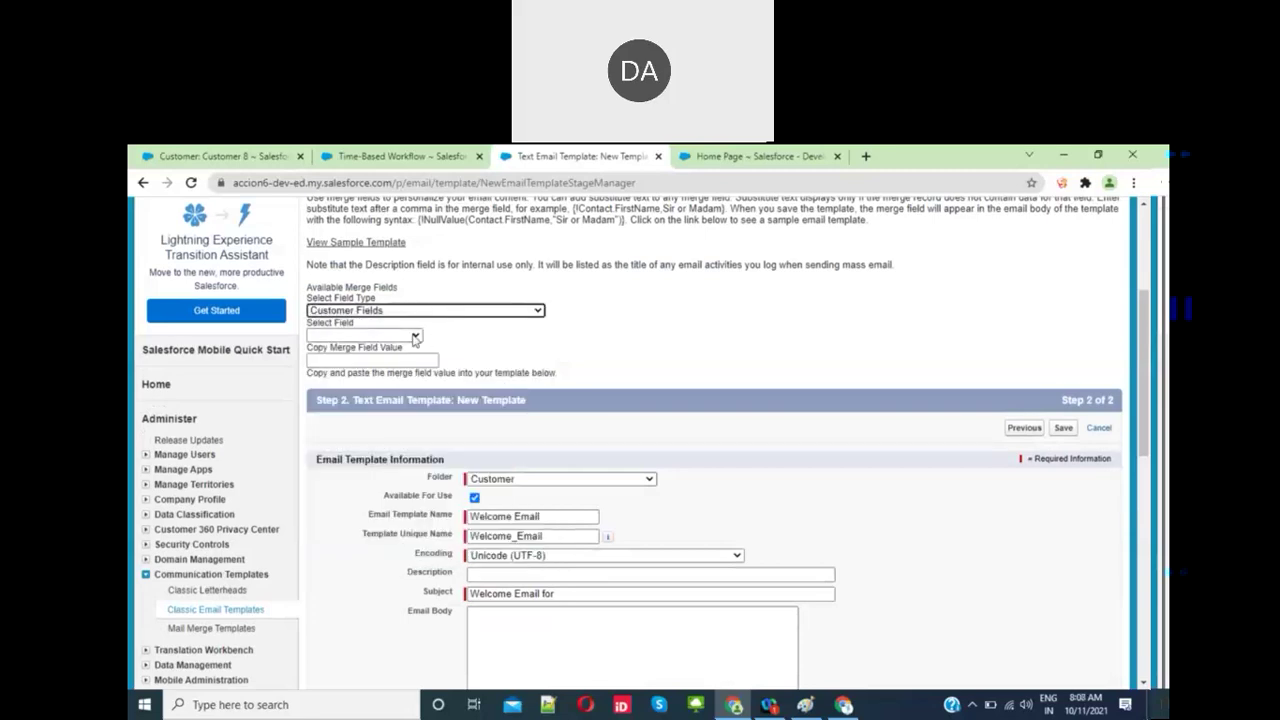
left_click(415, 336)
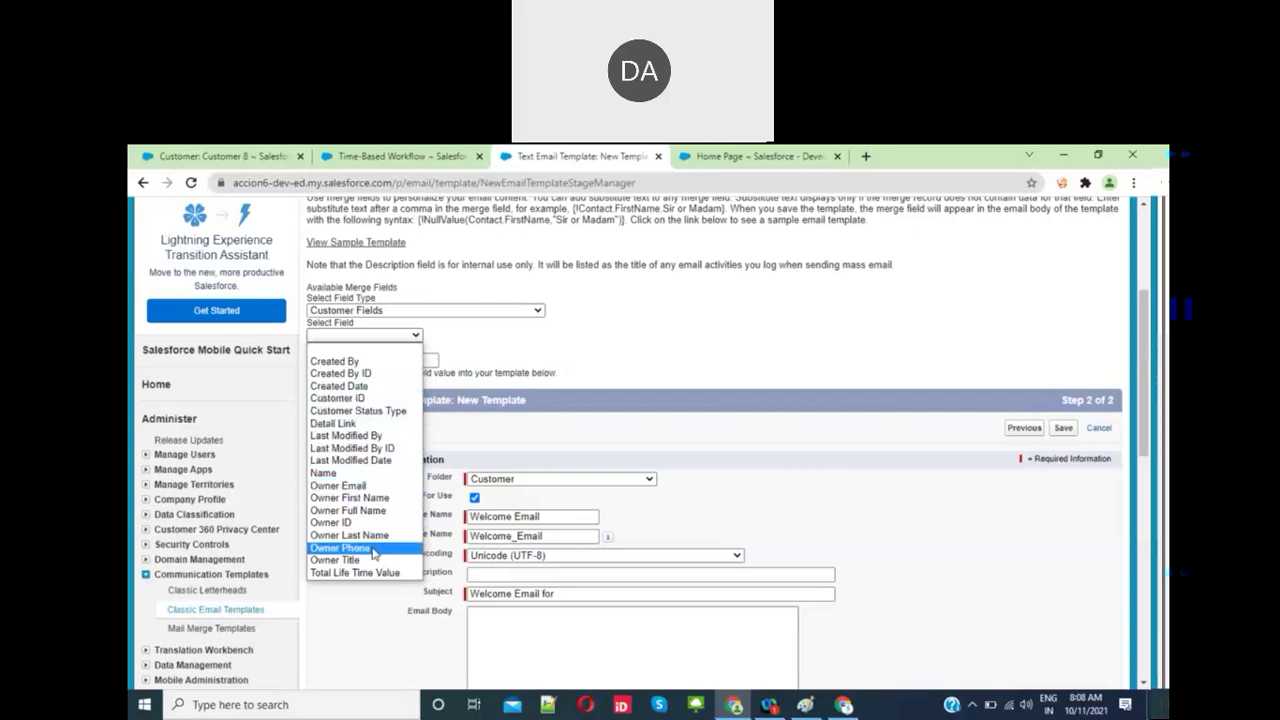
Step: Look through the merge field types starting with C and settle on Customer Fields again
left_click(447, 312)
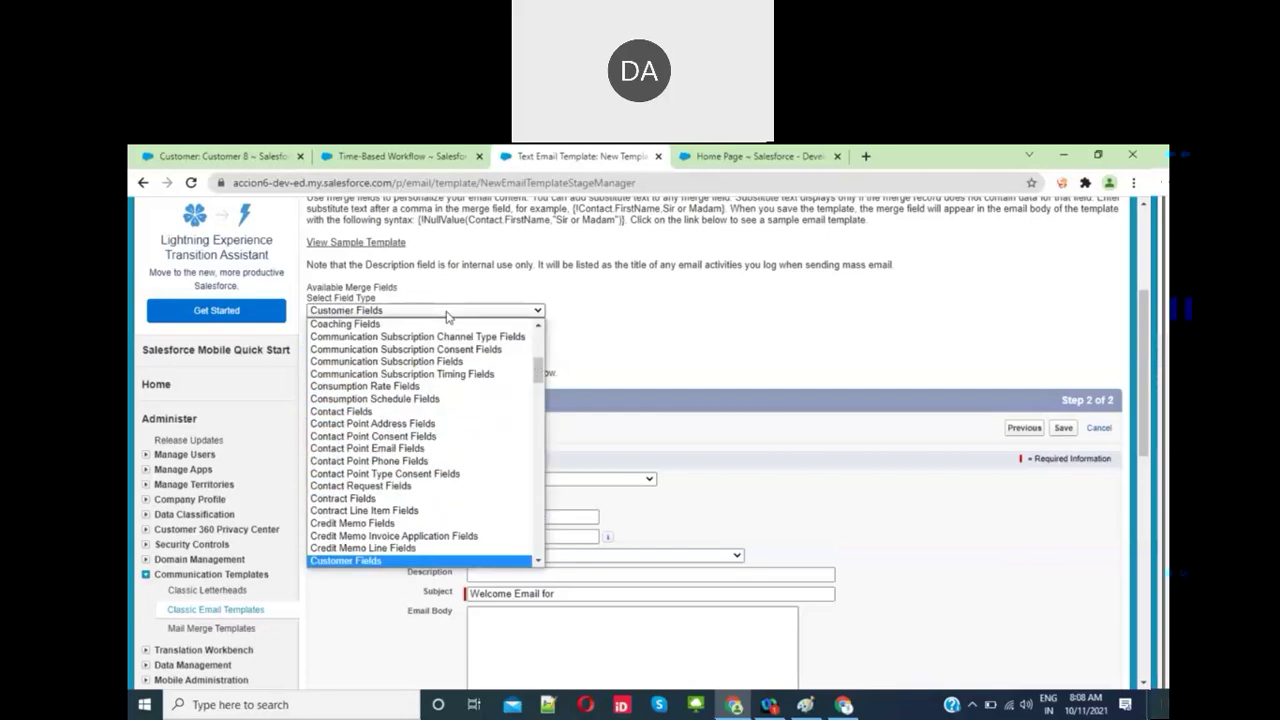
key("c")
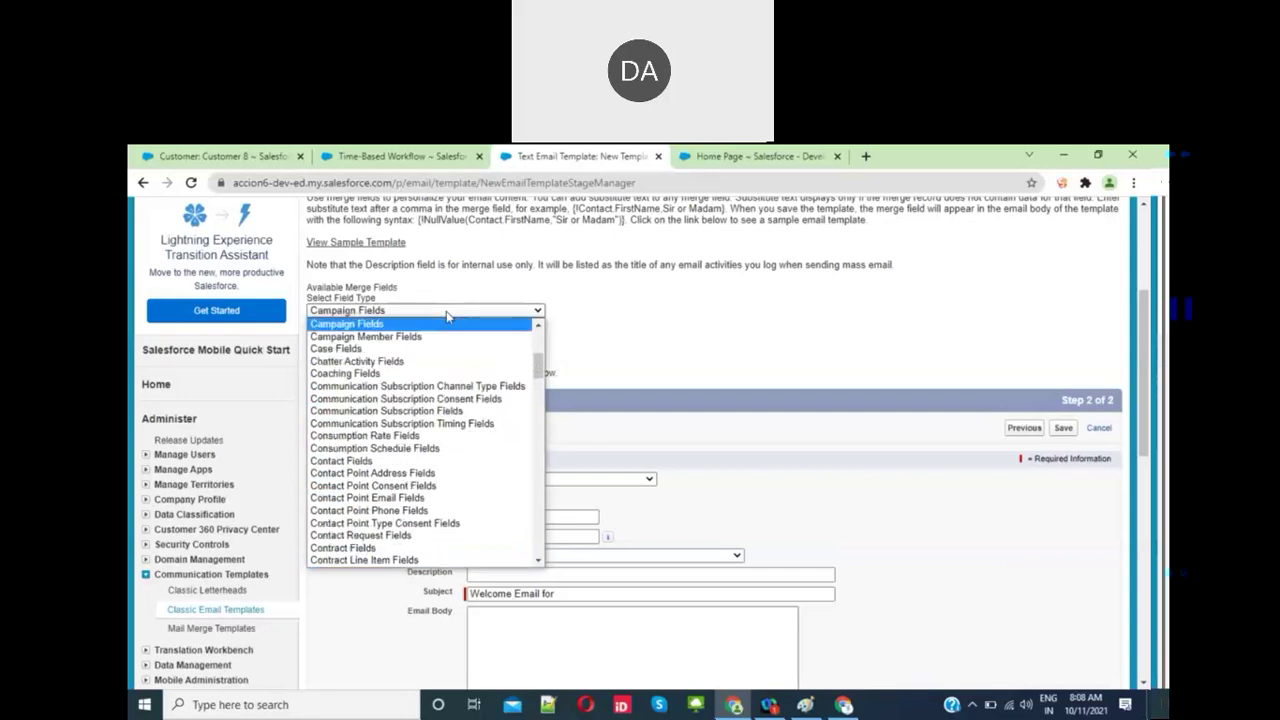
key("Down")
key("Down")
key("Down")
key("Down")
key("Down")
key("Down")
key("Down")
key("Down")
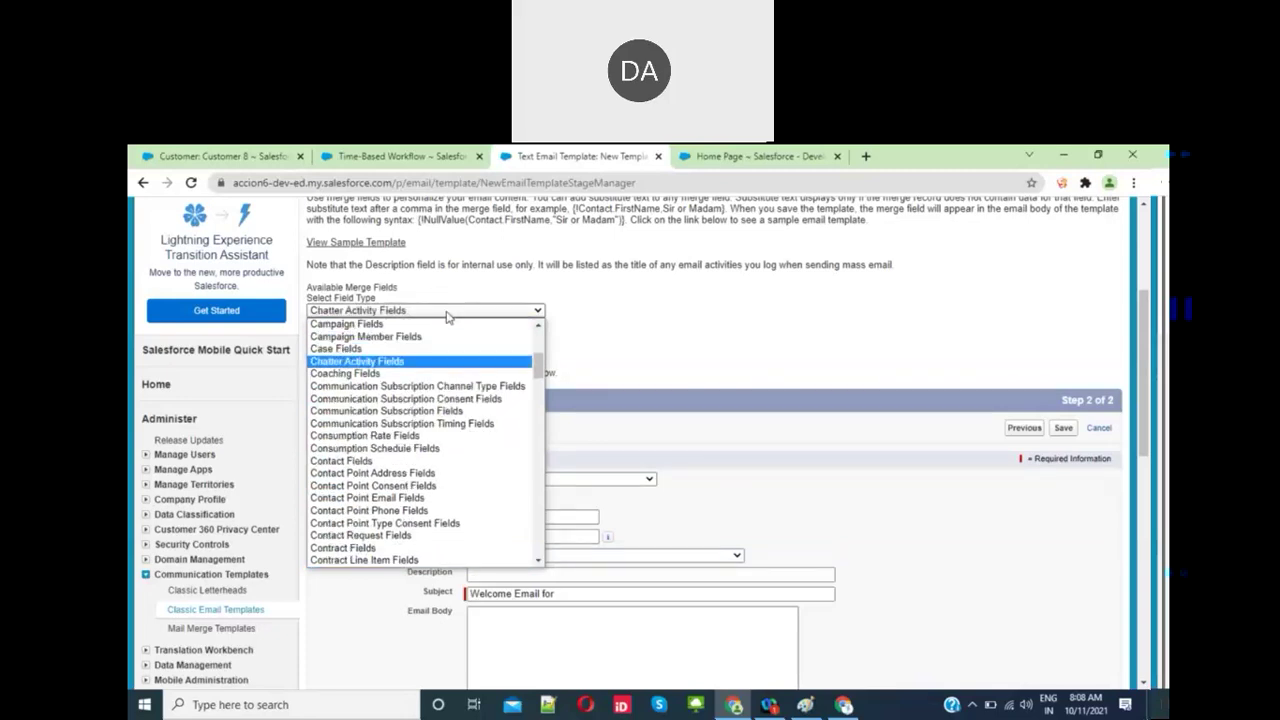
key("Down")
key("Down")
key("Down")
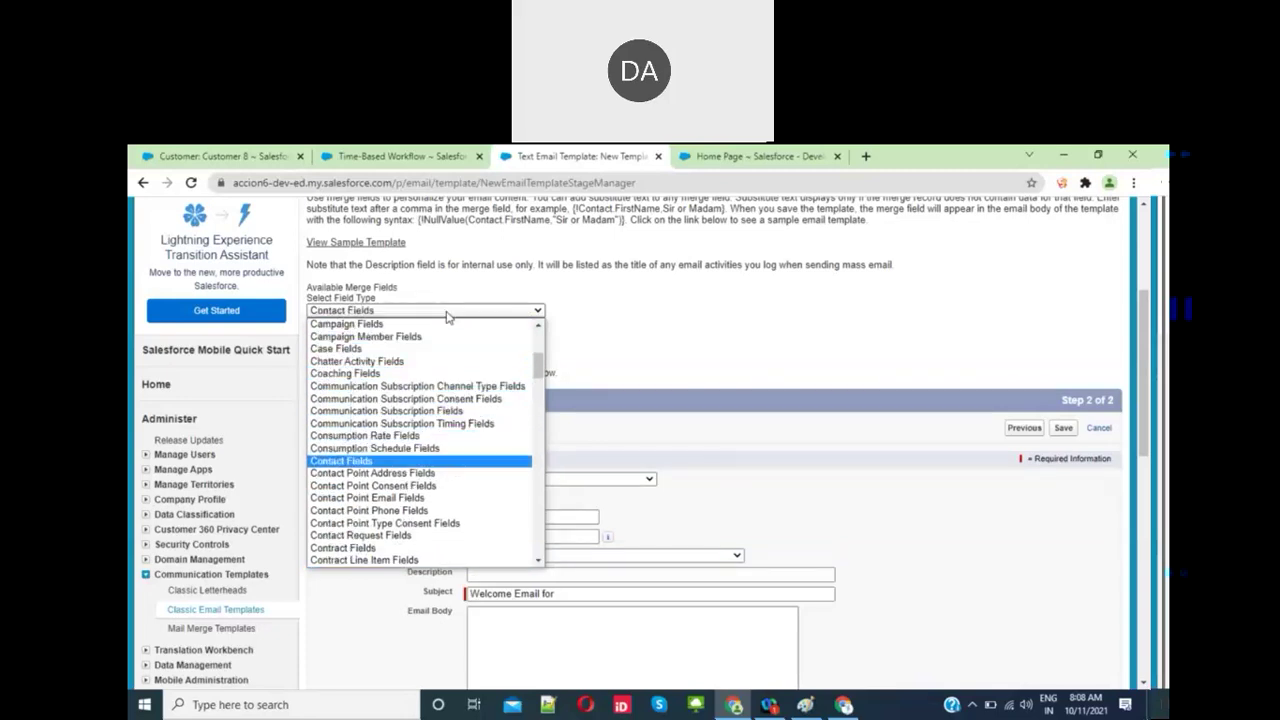
key("c")
key("u")
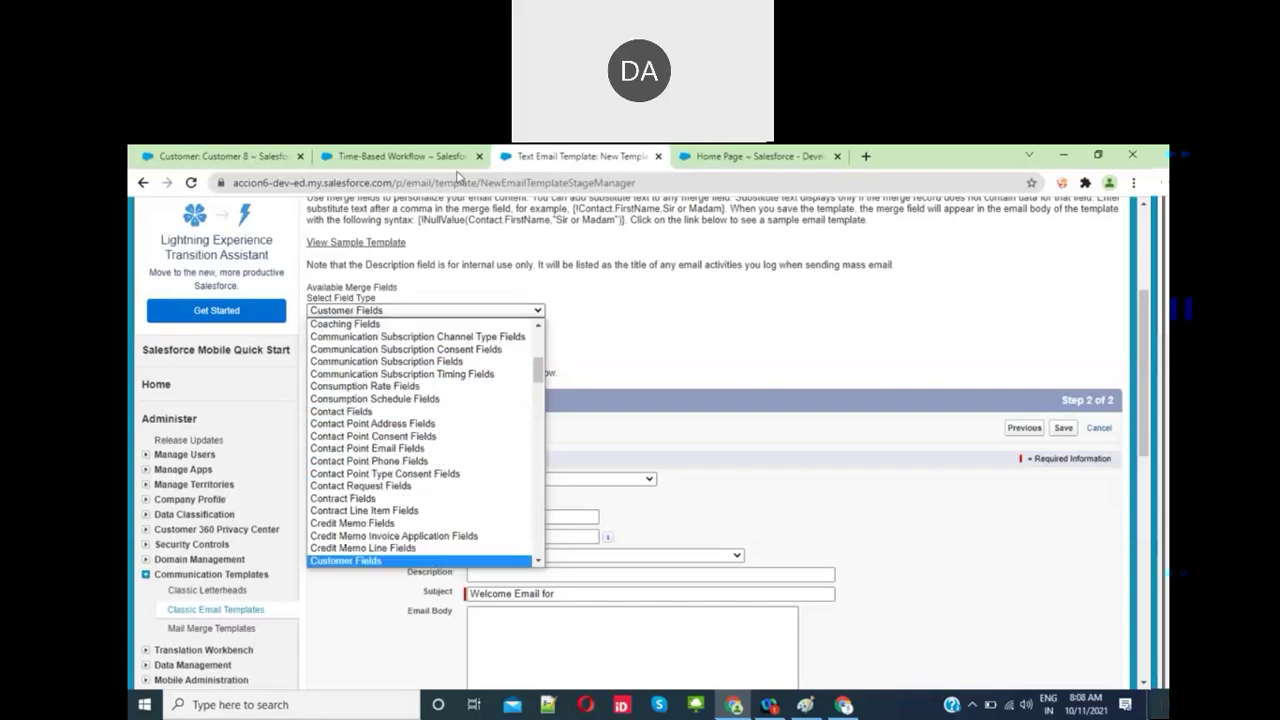
key("Return")
Step: From the Customer 8 record, review the Customer object's optional features without saving changes, and return to the new email template
left_click(236, 160)
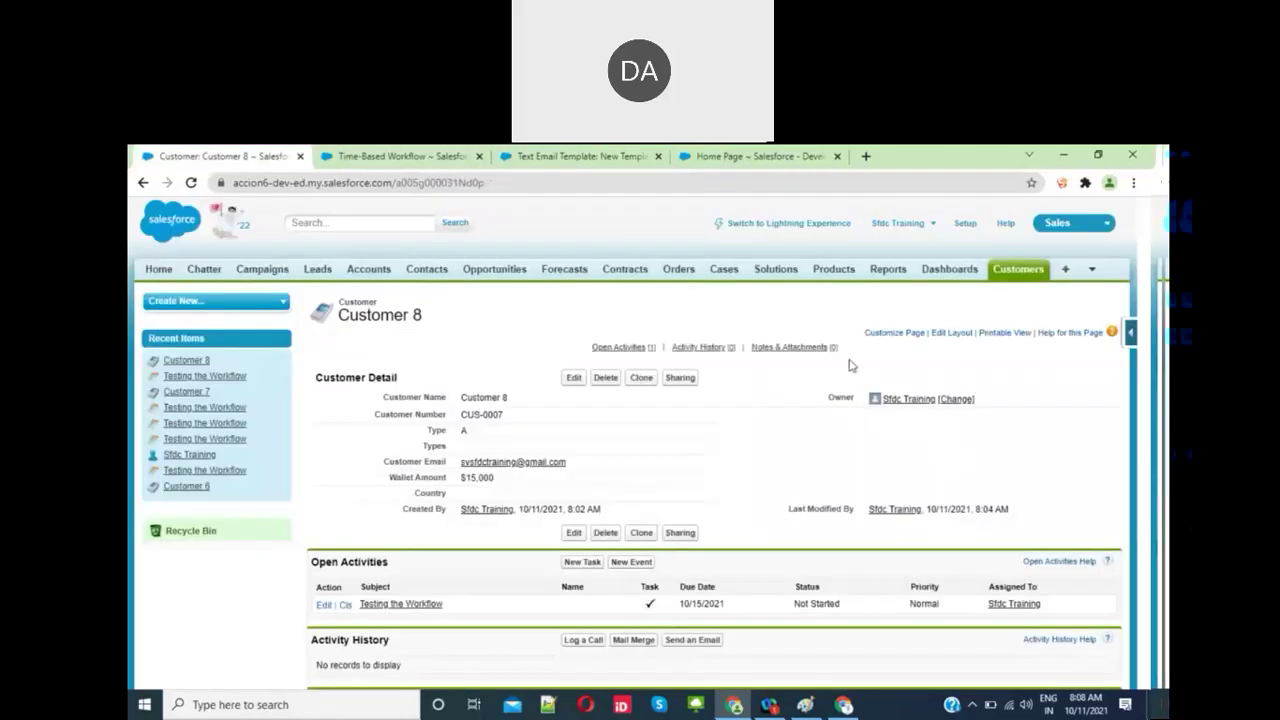
left_click(1130, 334)
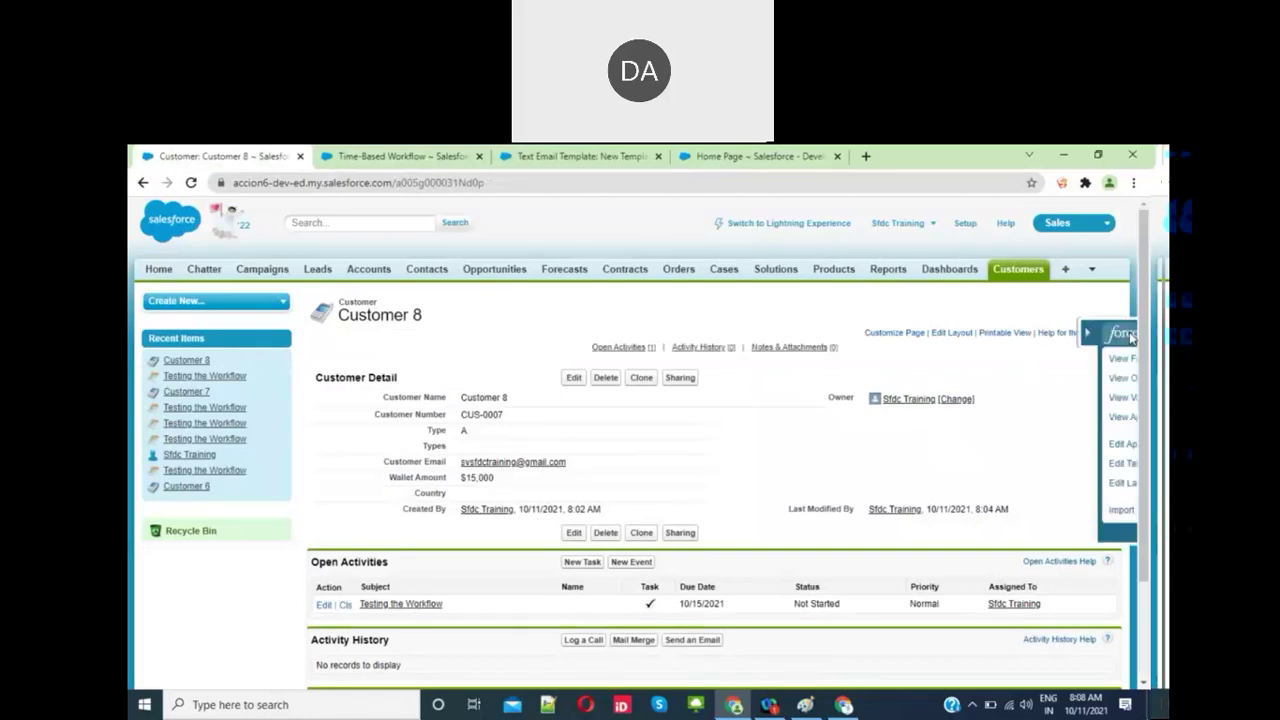
left_click(1008, 376)
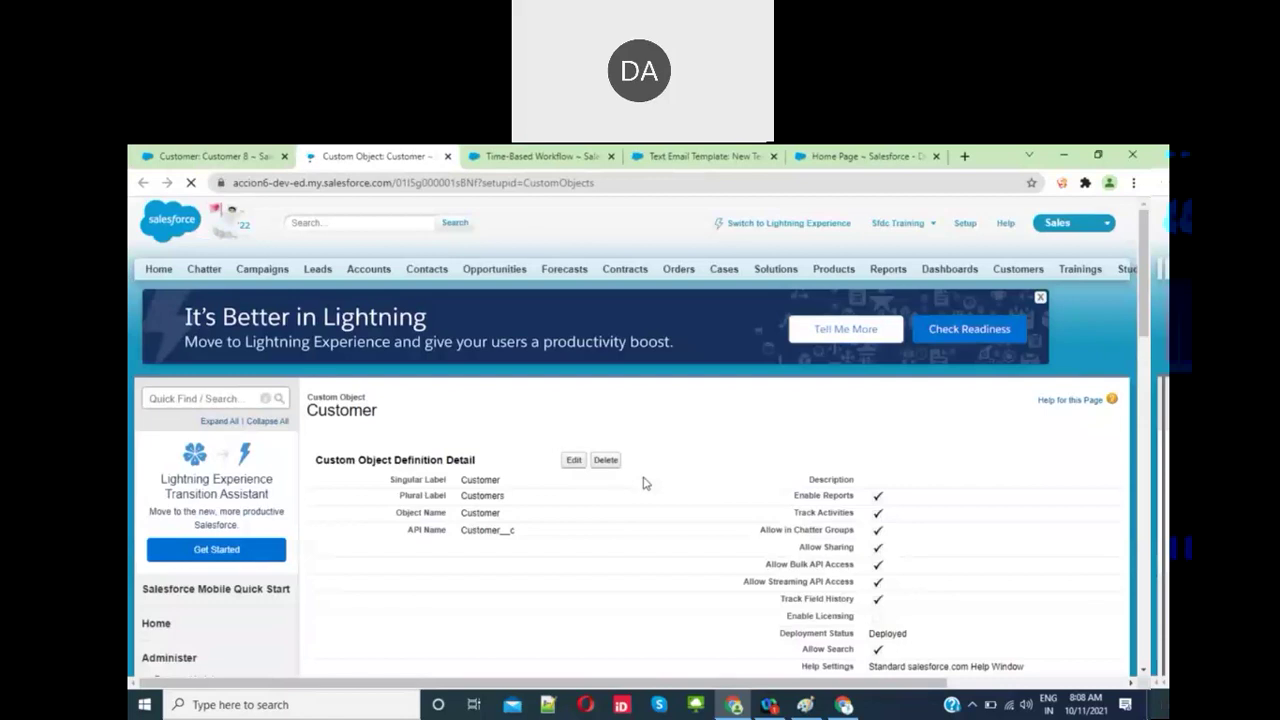
left_click(578, 473)
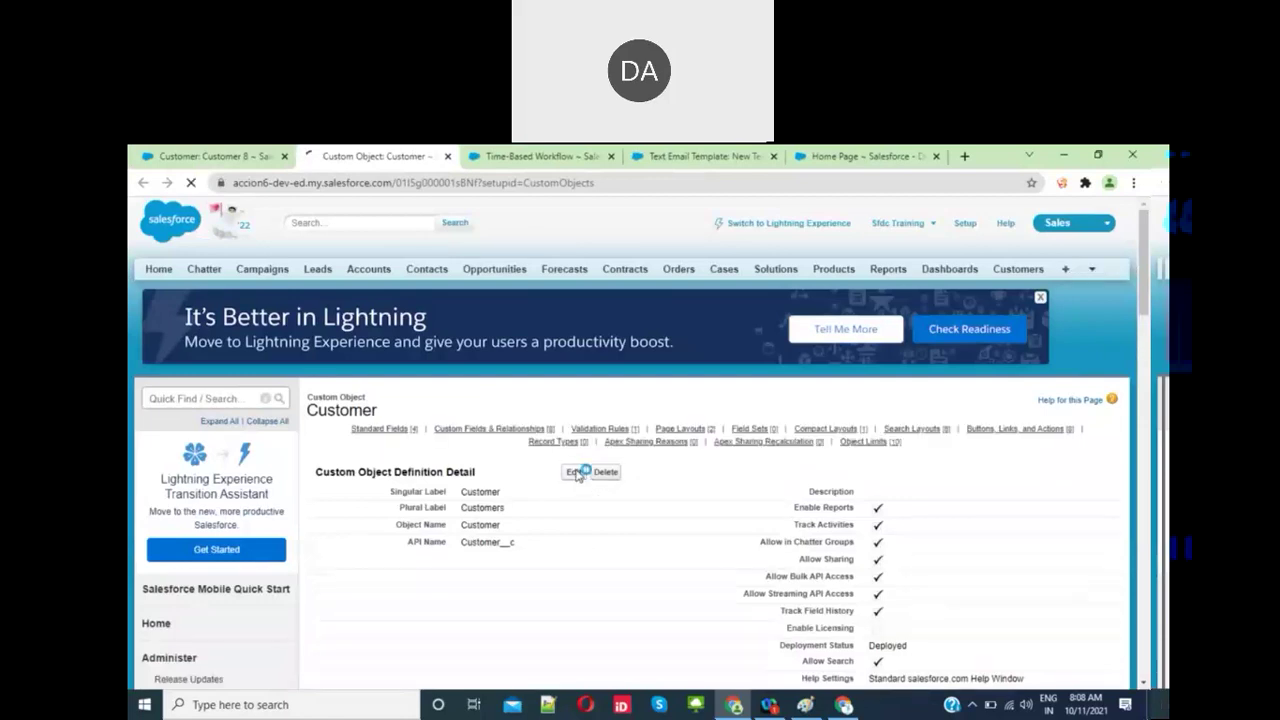
scroll(628, 504, "down", 5)
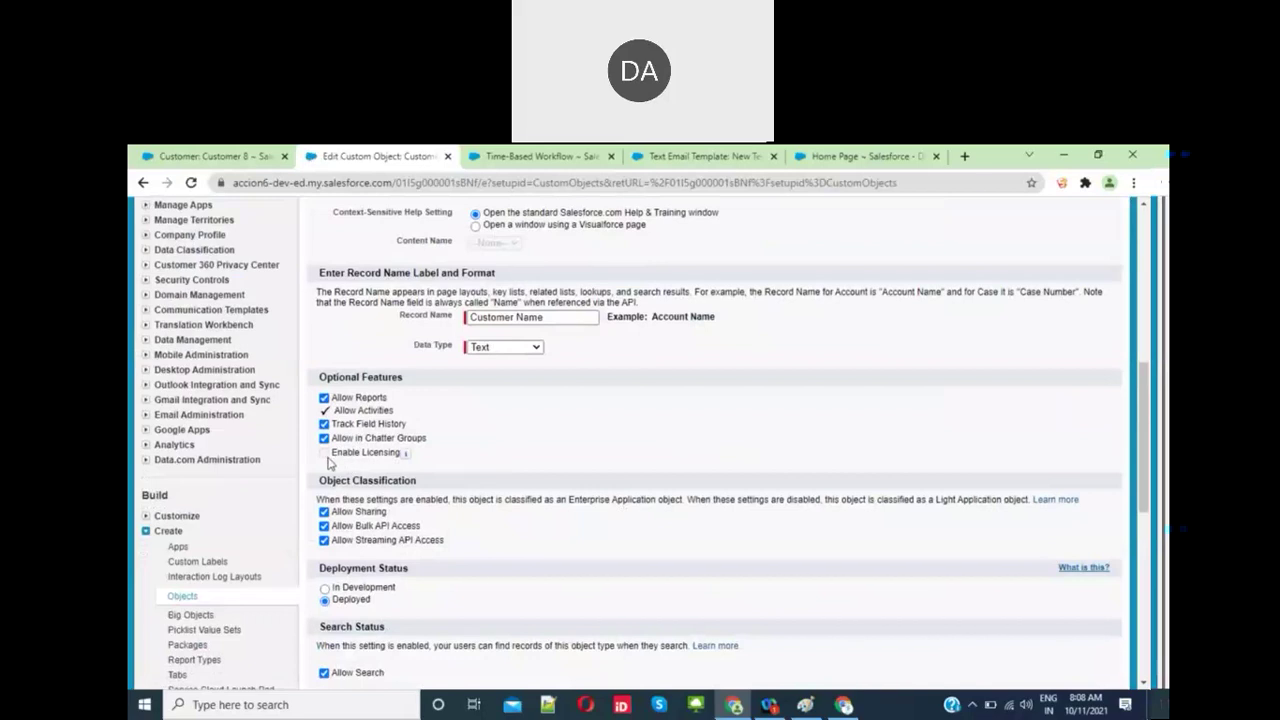
mouse_move(412, 457)
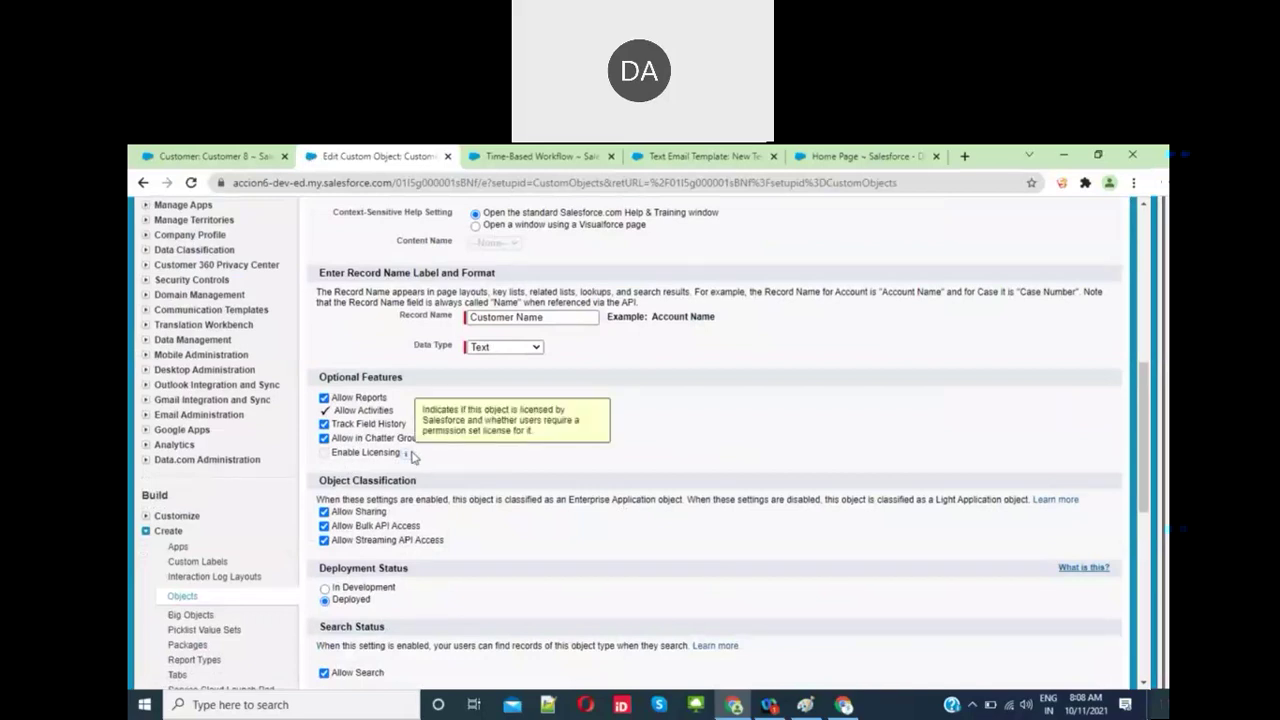
scroll(505, 543, "down", 2)
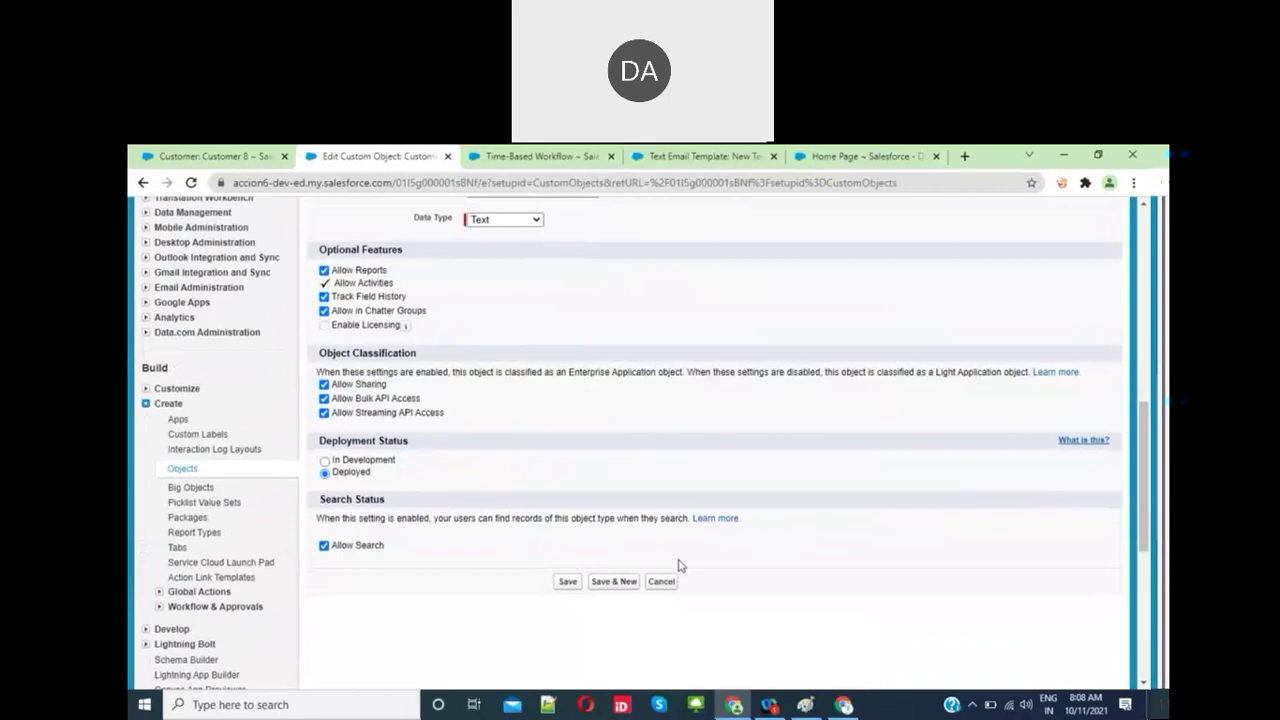
left_click(660, 582)
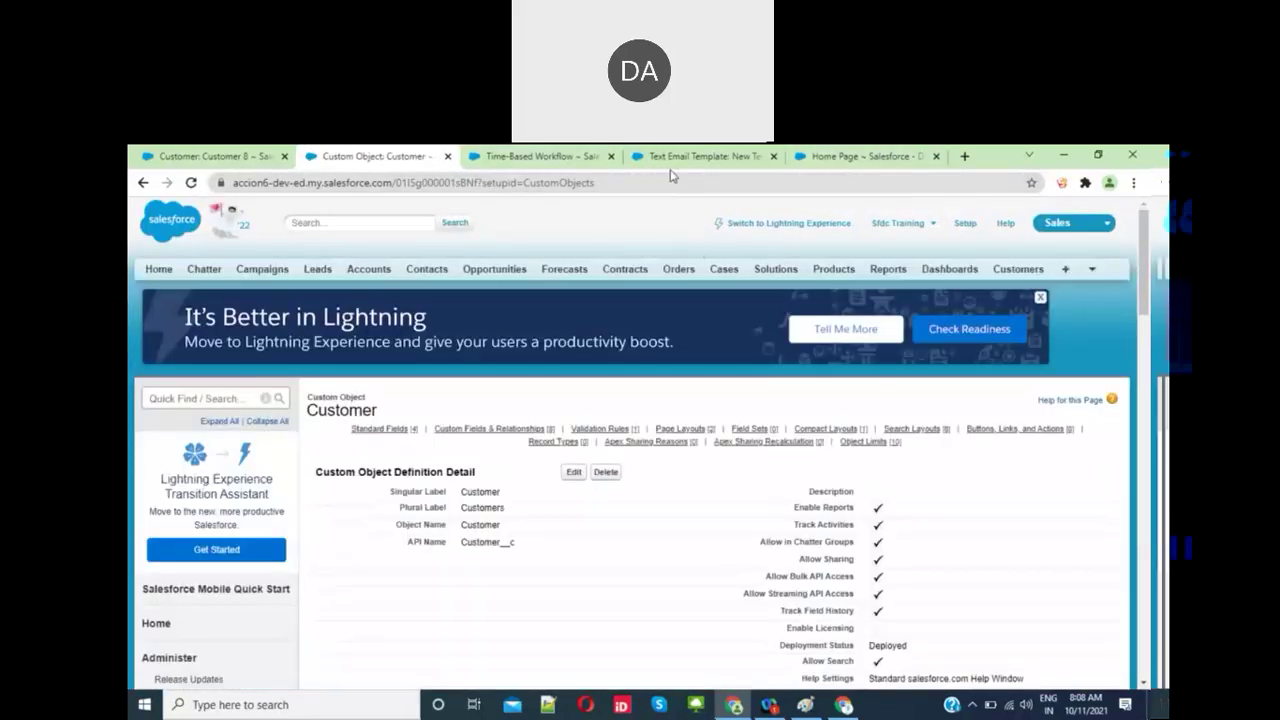
left_click(663, 166)
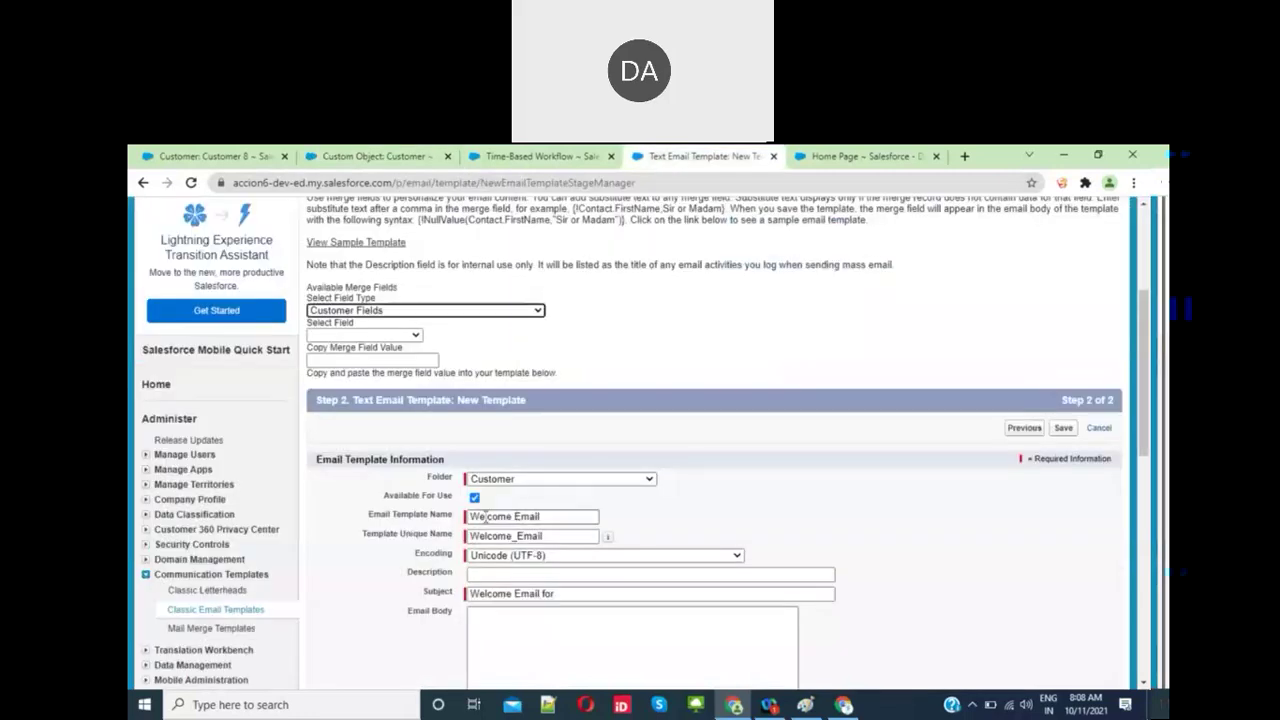
Step: Choose Customer Fields again as the merge field type and look through the fields it offers
scroll(652, 524, "down", 1)
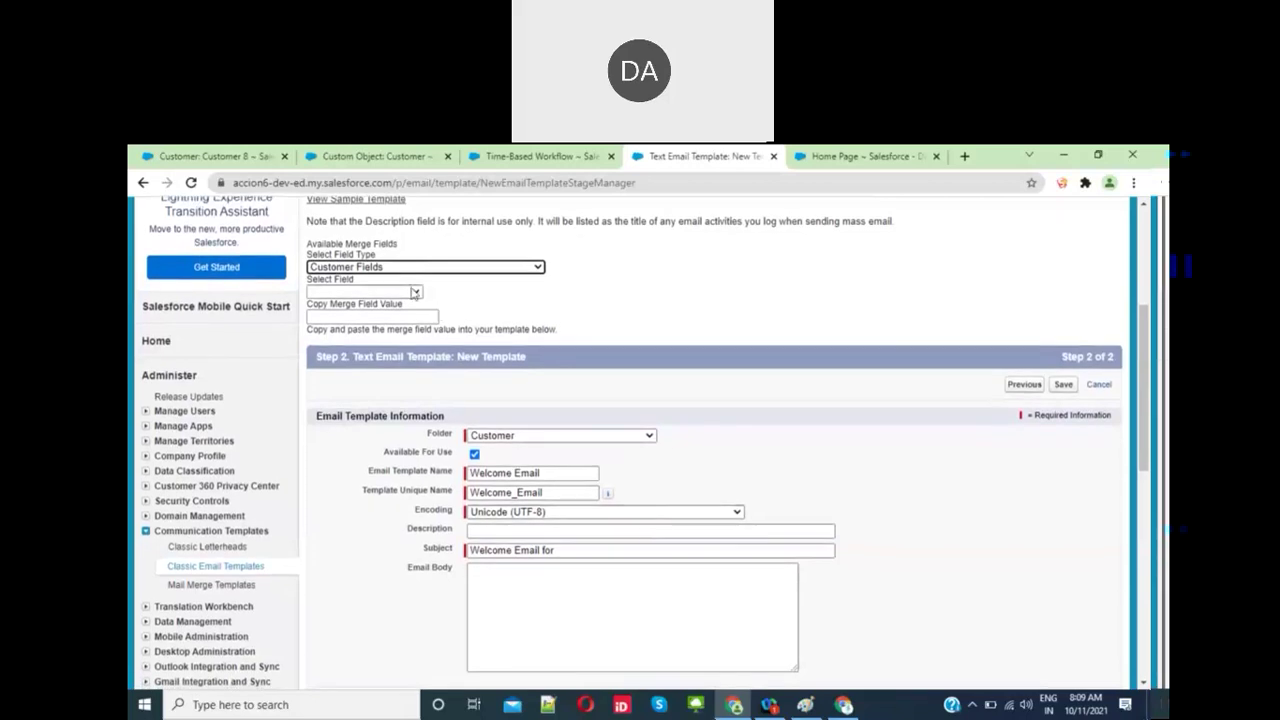
left_click(380, 267)
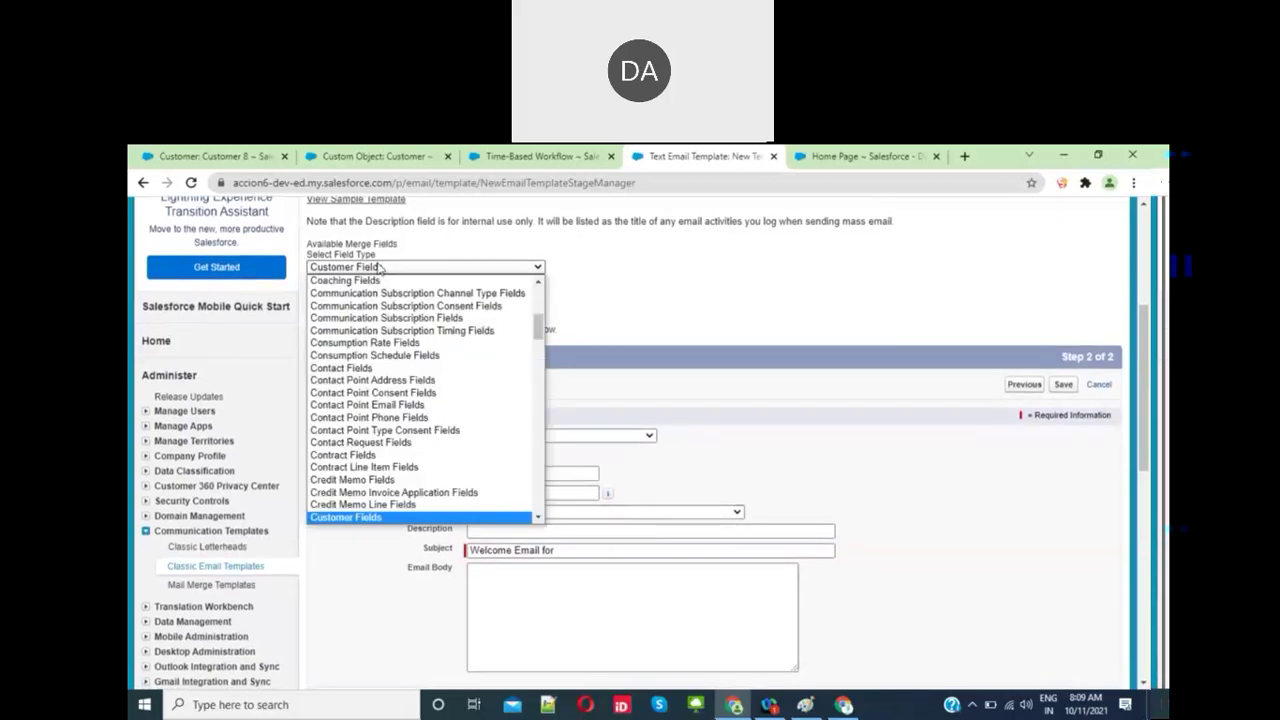
scroll(405, 420, "down", 2)
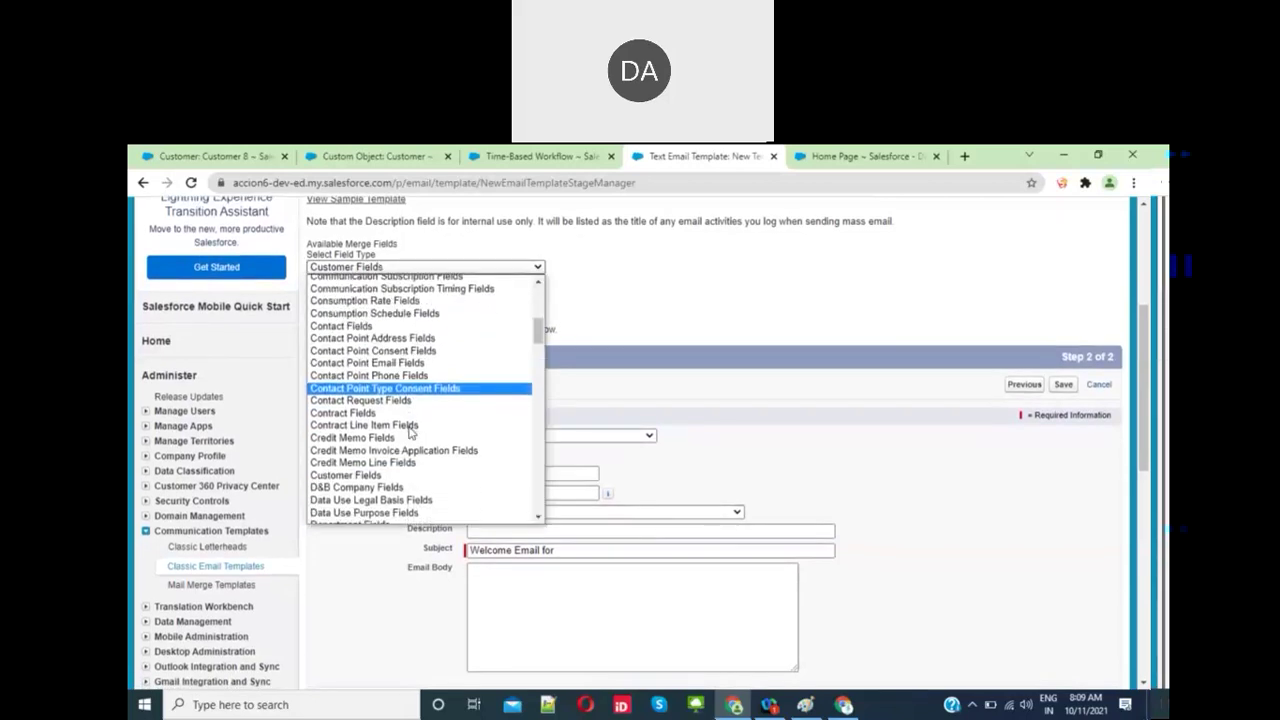
left_click(376, 475)
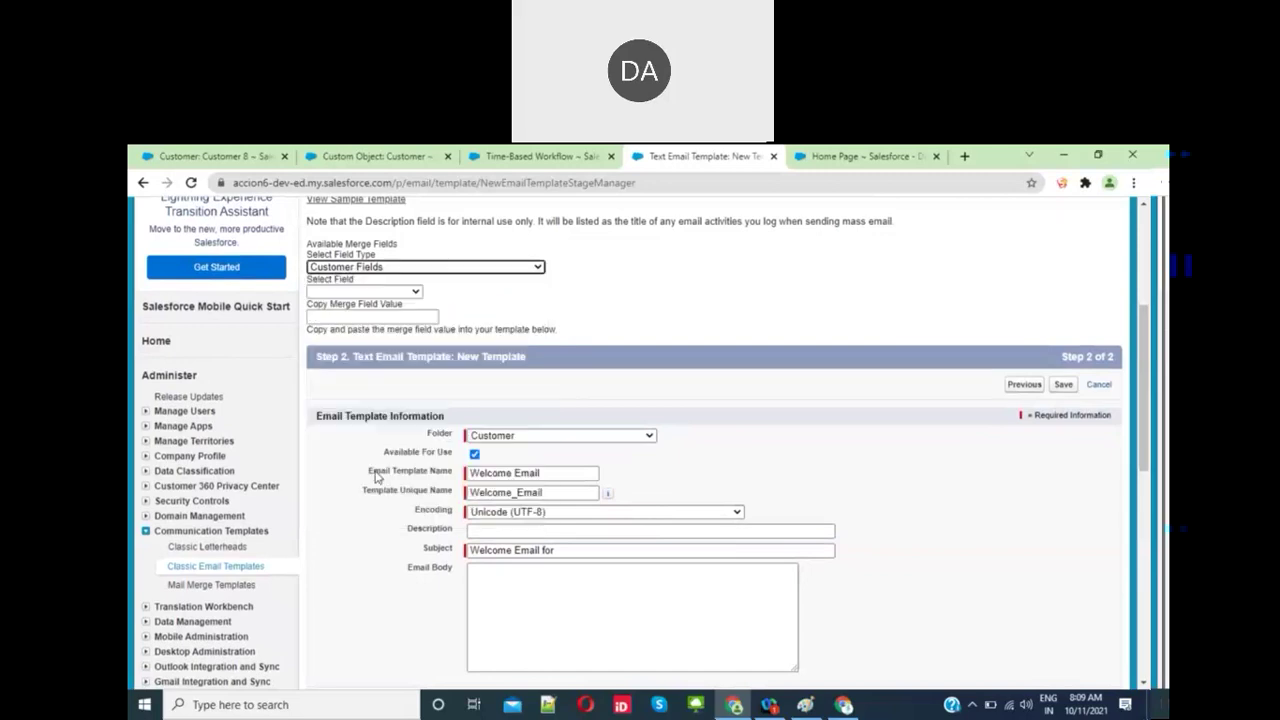
left_click(390, 292)
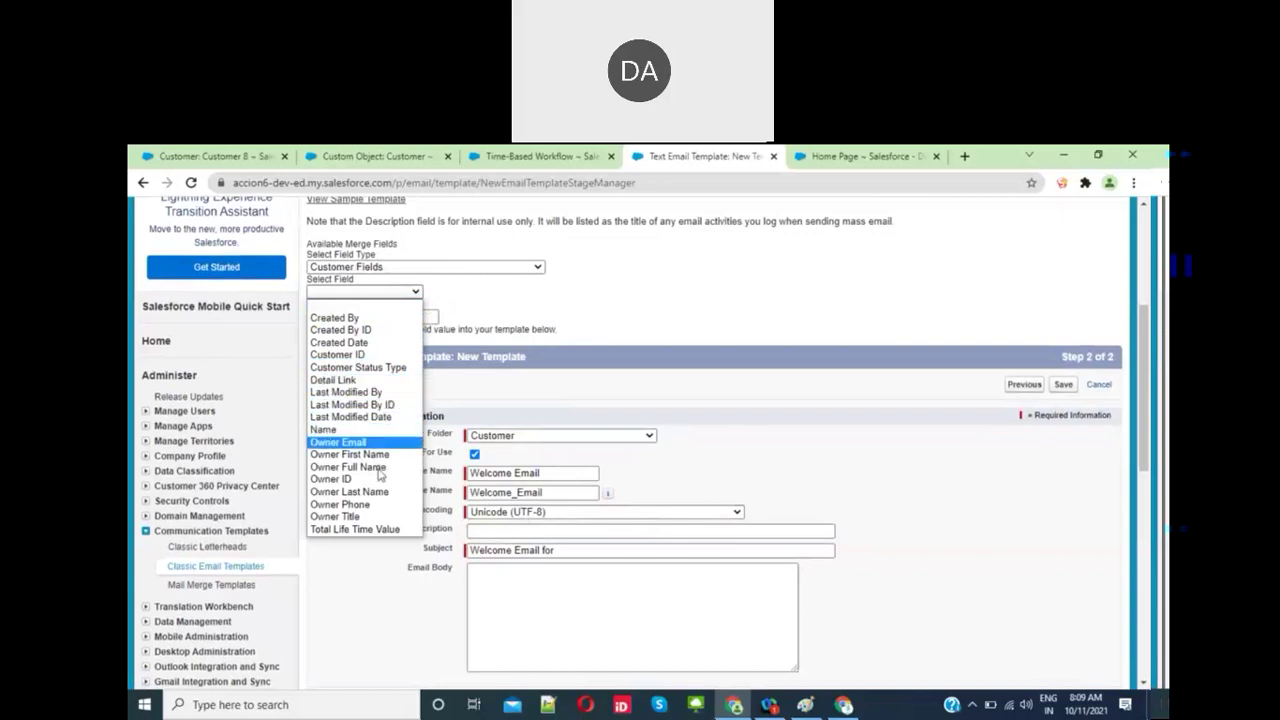
Step: Look through the merge field types from Campaign Fields to Employee Fields for other Customer-related entries
left_click(475, 268)
scroll(471, 388, "down", 3)
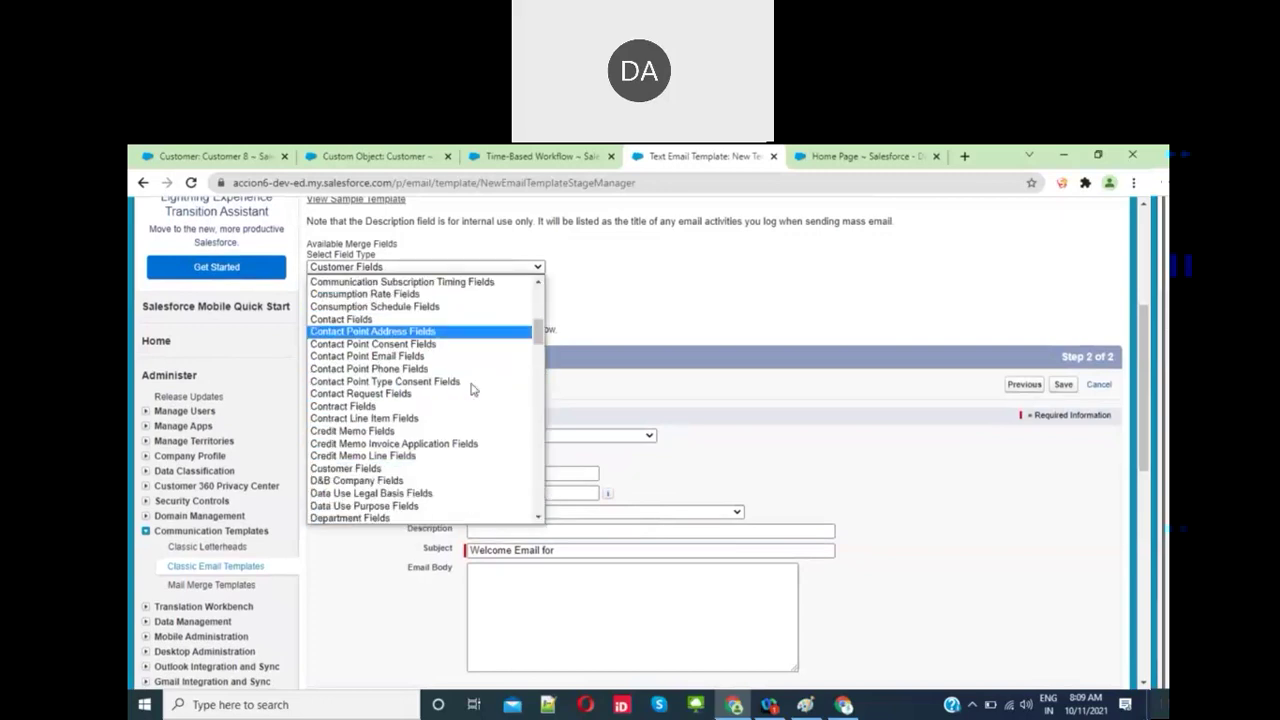
key("Down")
key("Down")
key("Down")
key("Down")
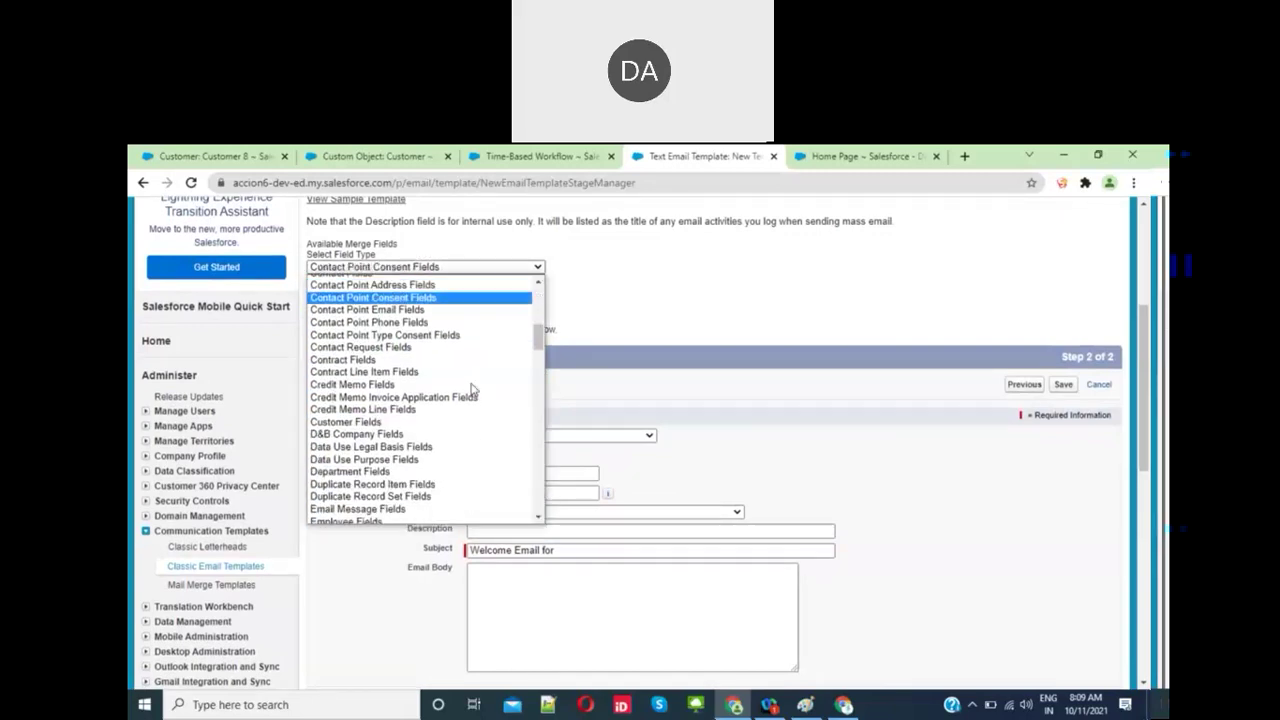
key("Down")
key("Down")
key("Down")
key("Down")
key("Down")
key("Down")
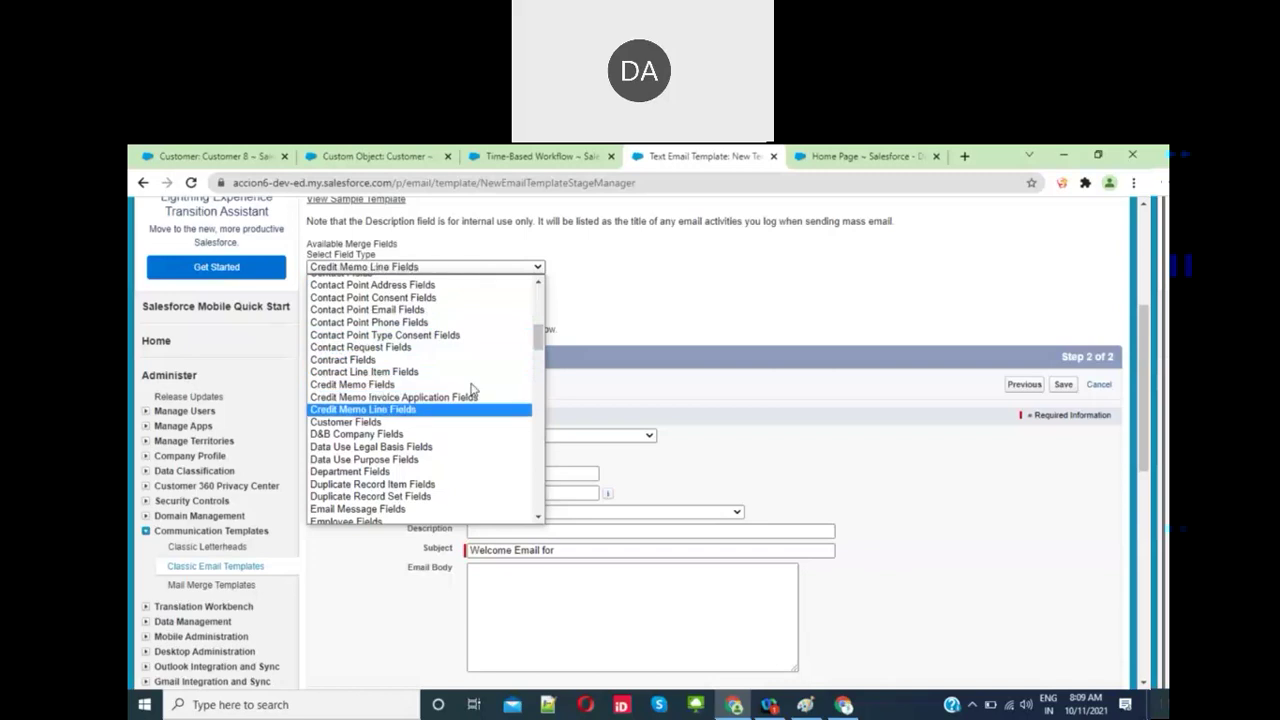
key("Page_Up")
key("Down")
key("Down")
key("Down")
key("Down")
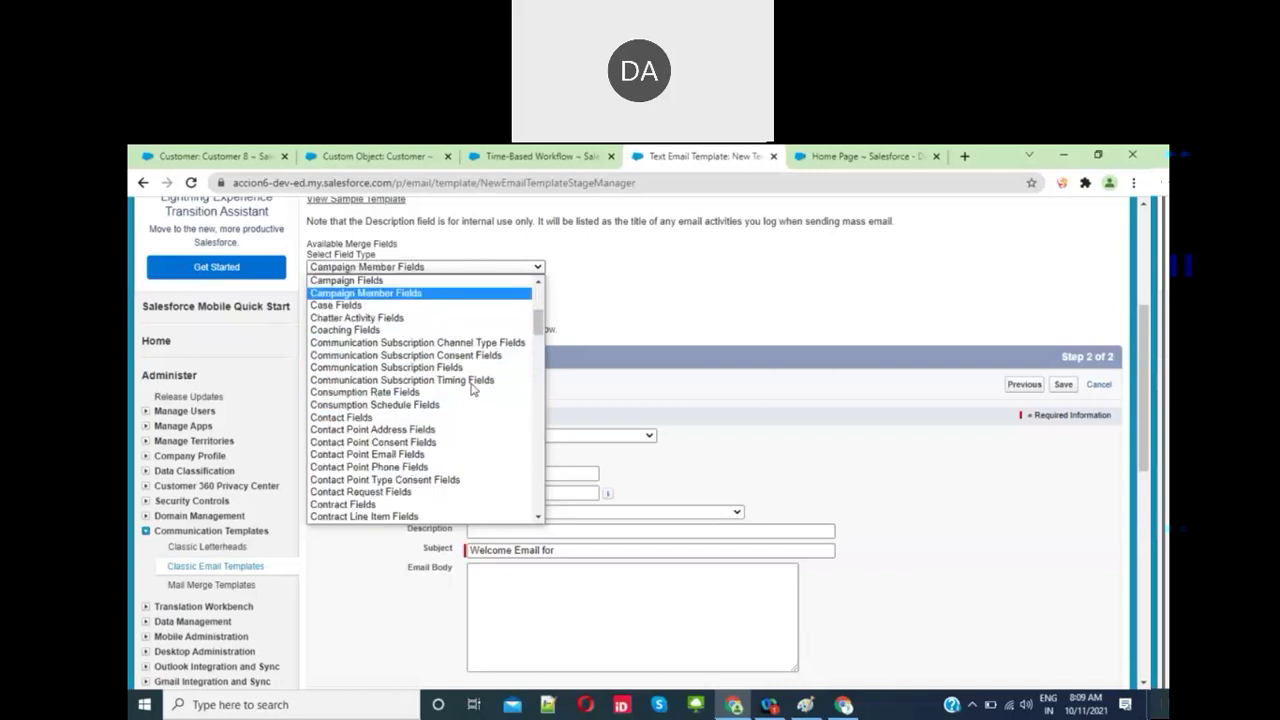
key("Down")
key("Down")
key("Down")
key("Down")
key("Down")
key("Down")
key("Down")
key("Down")
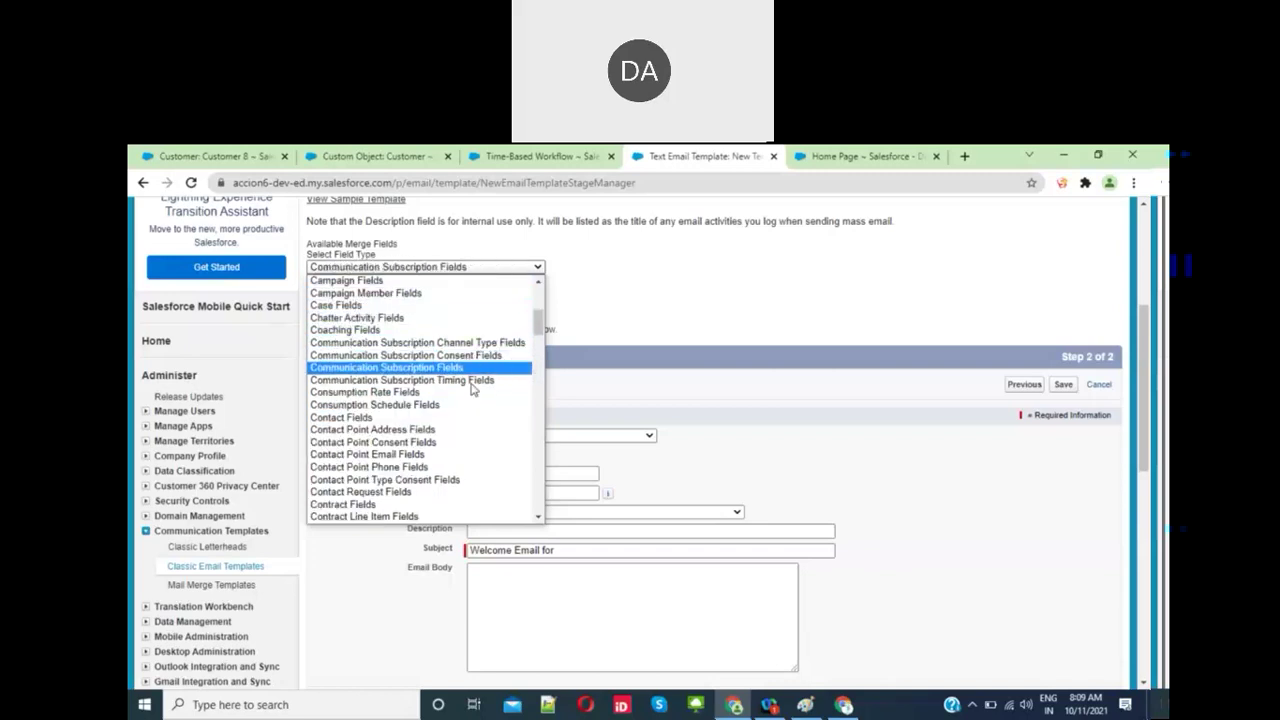
key("Up")
key("Up")
key("Up")
key("Up")
key("Up")
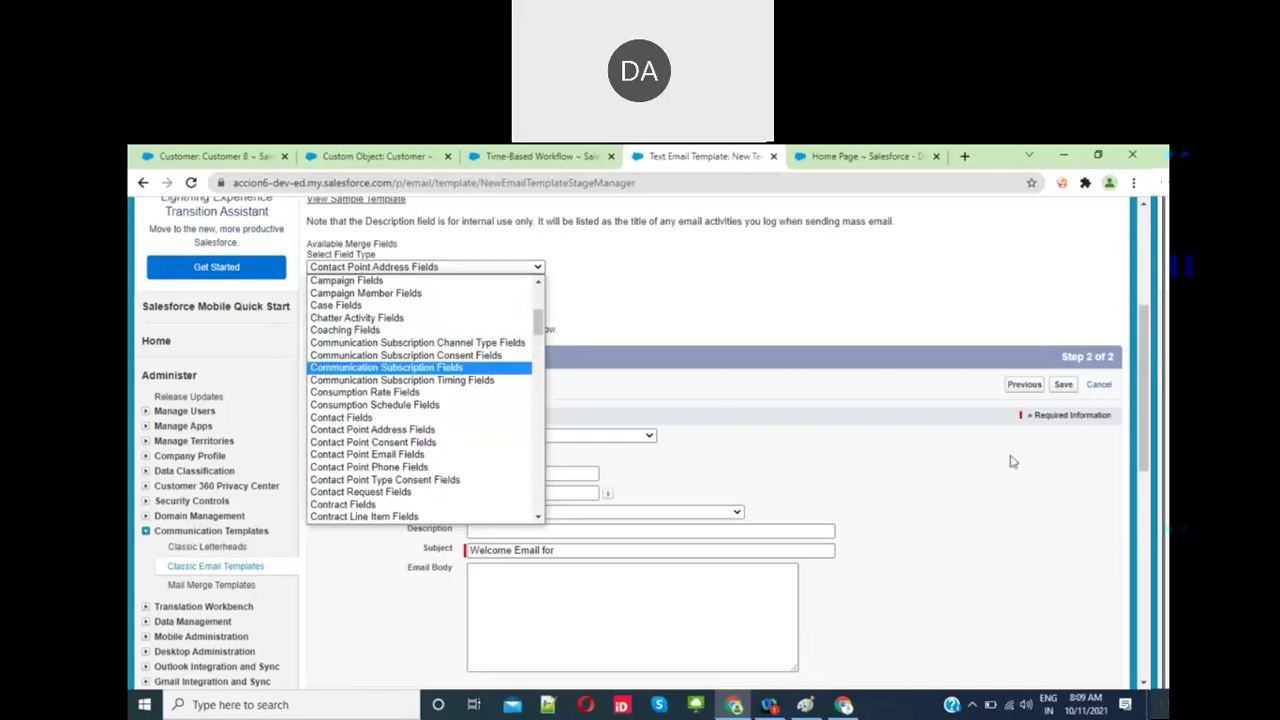
Step: Discard the unfinished Welcome Email template and start a new Text template in the Customer folder
left_click(1100, 386)
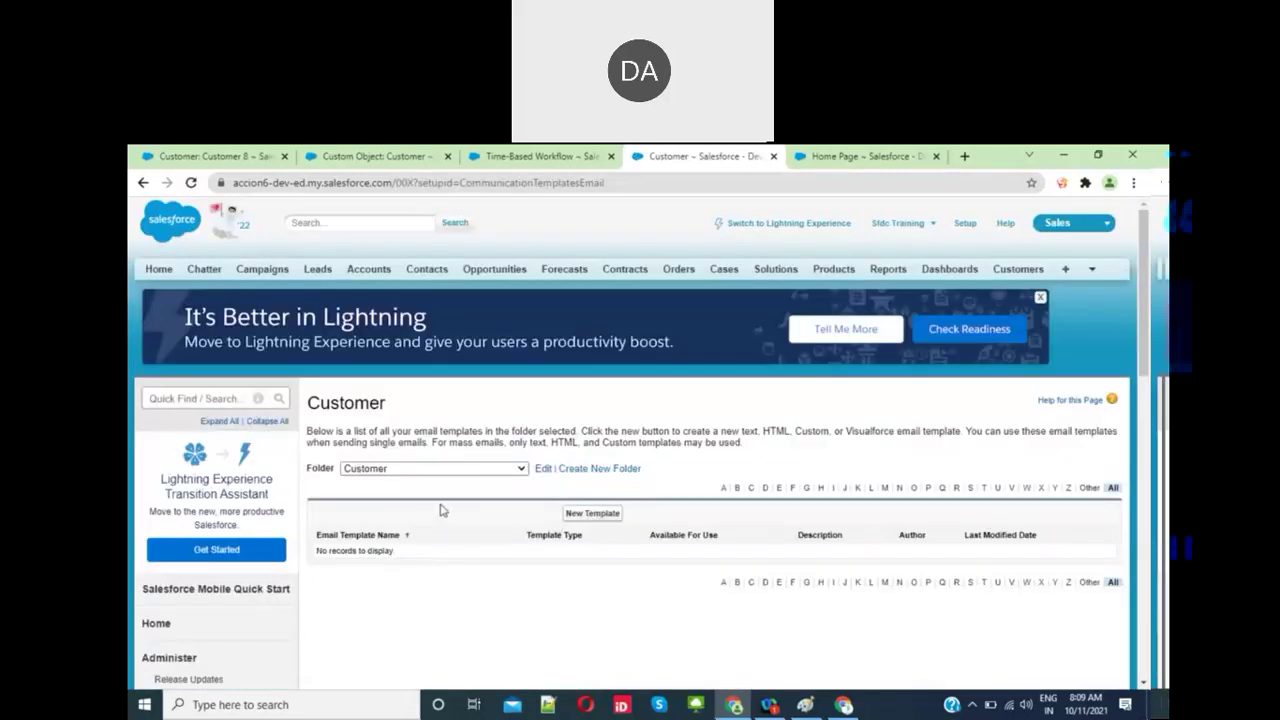
left_click(602, 516)
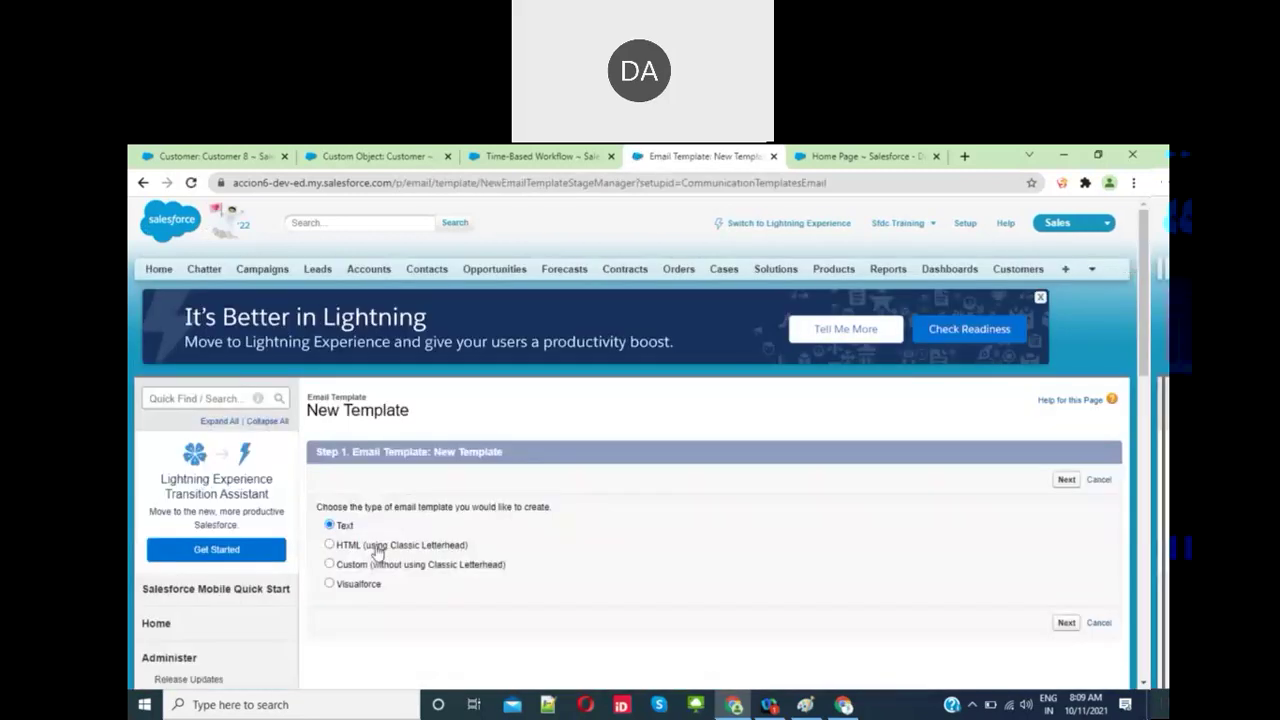
left_click(1066, 622)
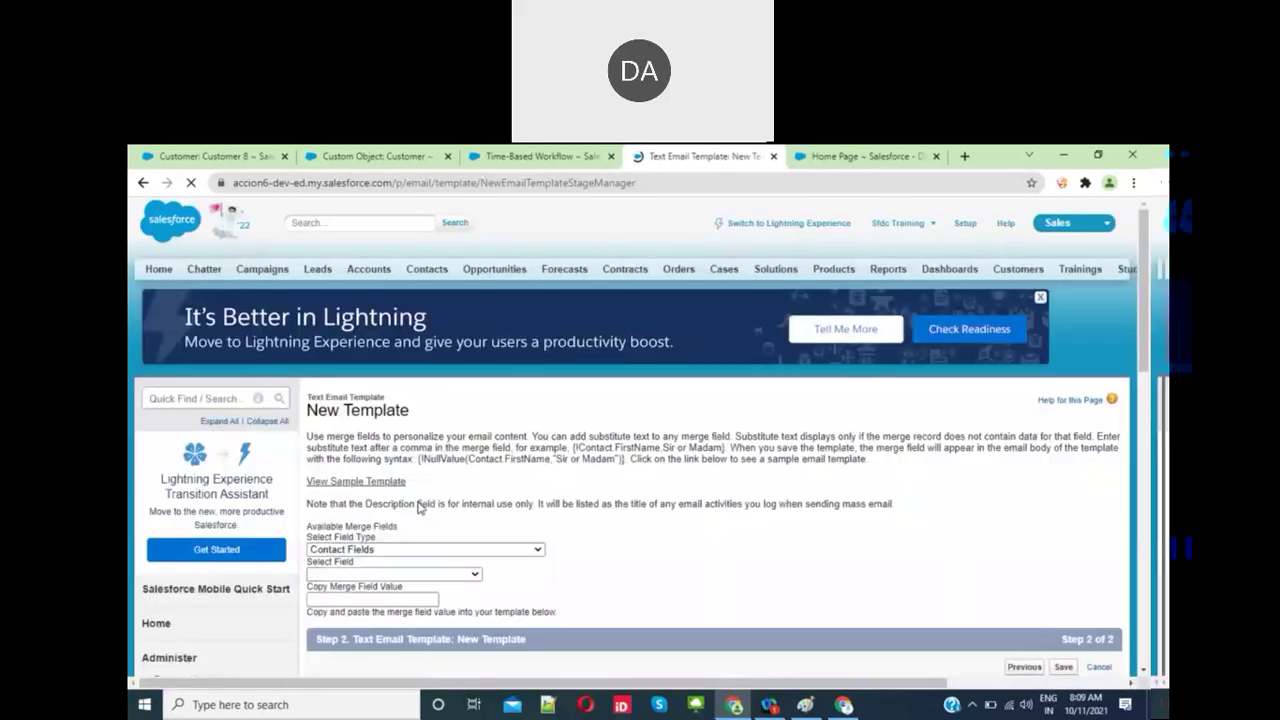
Step: Set the new template's merge field type to Customer Fields
scroll(400, 480, "down", 2)
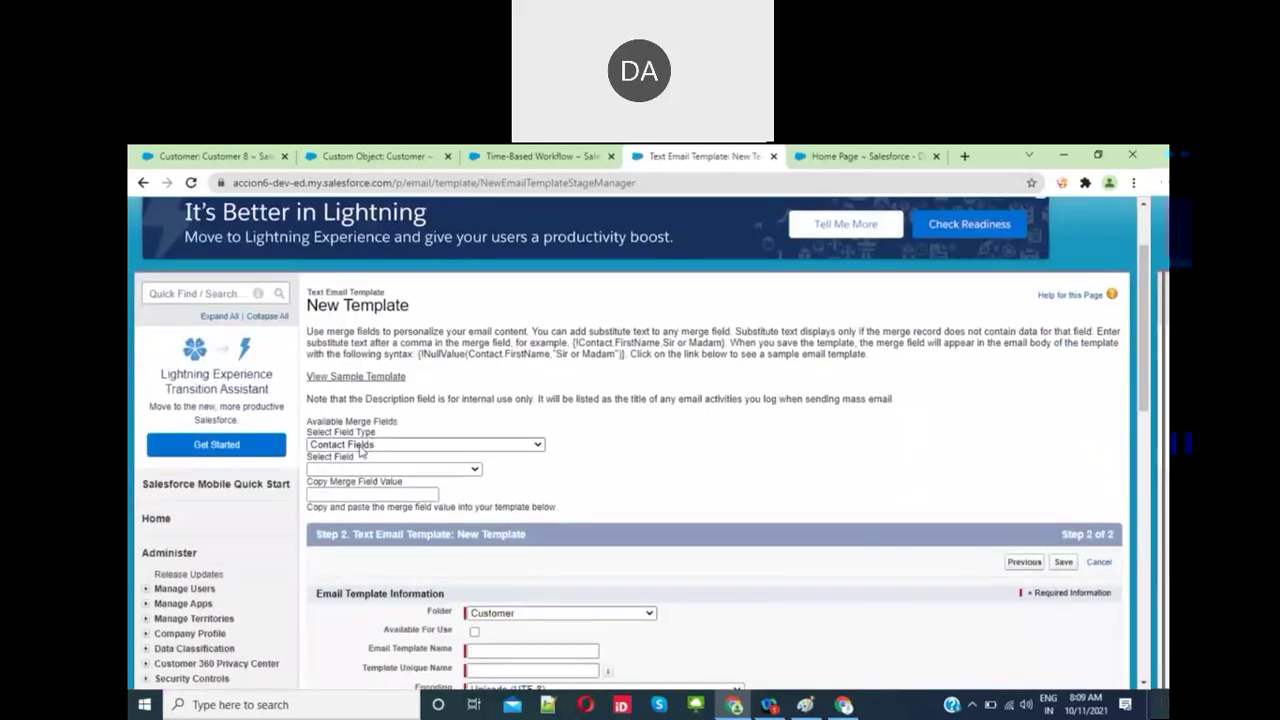
left_click(362, 444)
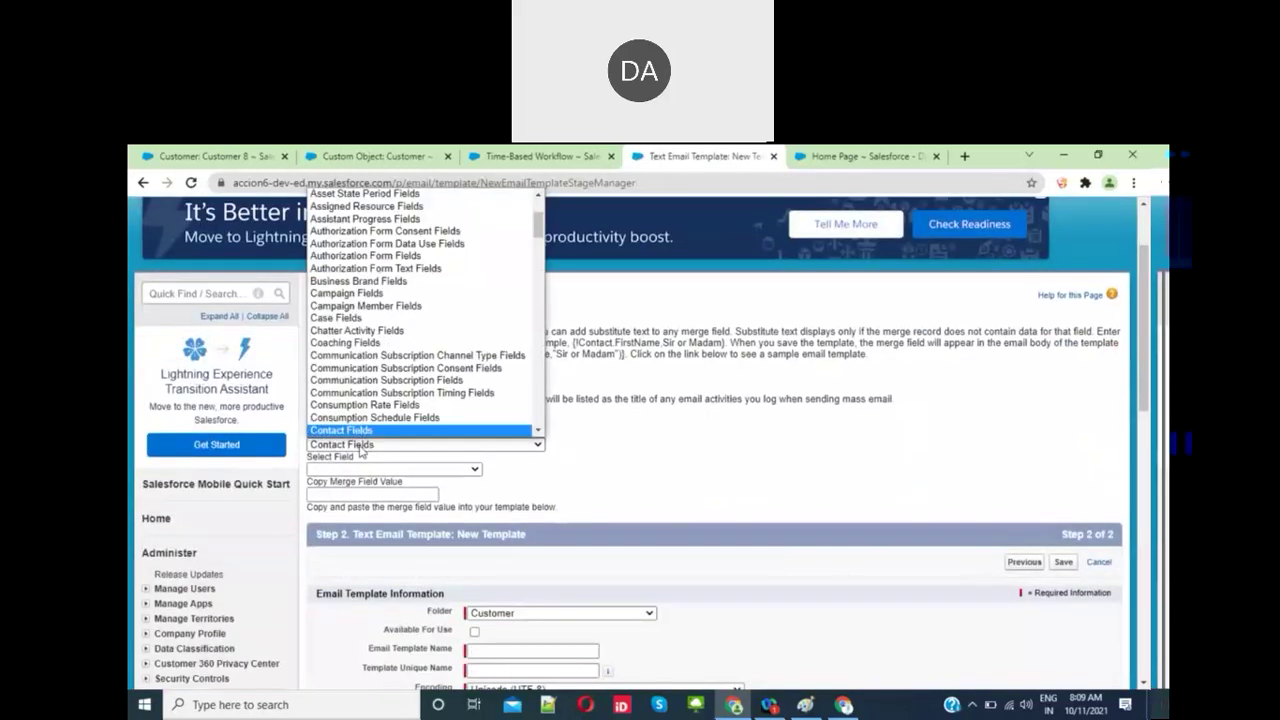
key("Down")
key("Down")
key("Down")
key("Down")
key("Down")
key("Down")
key("Down")
key("Down")
key("Down")
key("Down")
key("Down")
key("Down")
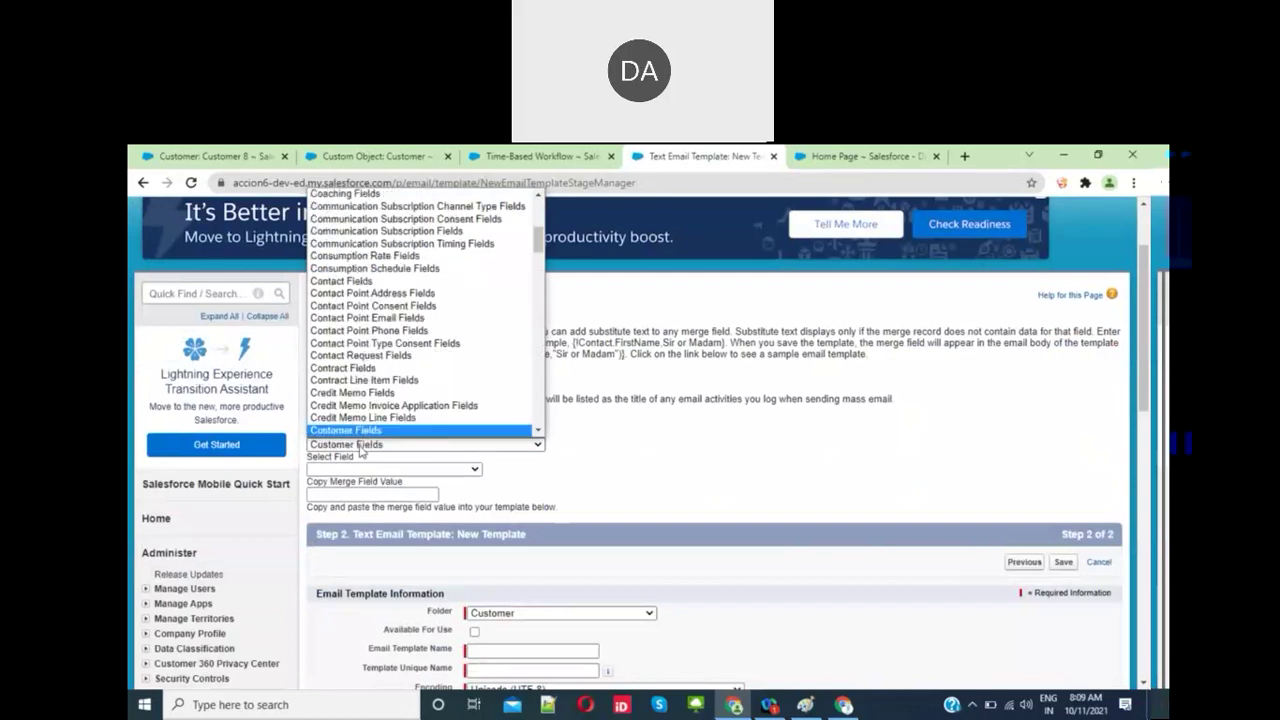
key("Down")
key("Down")
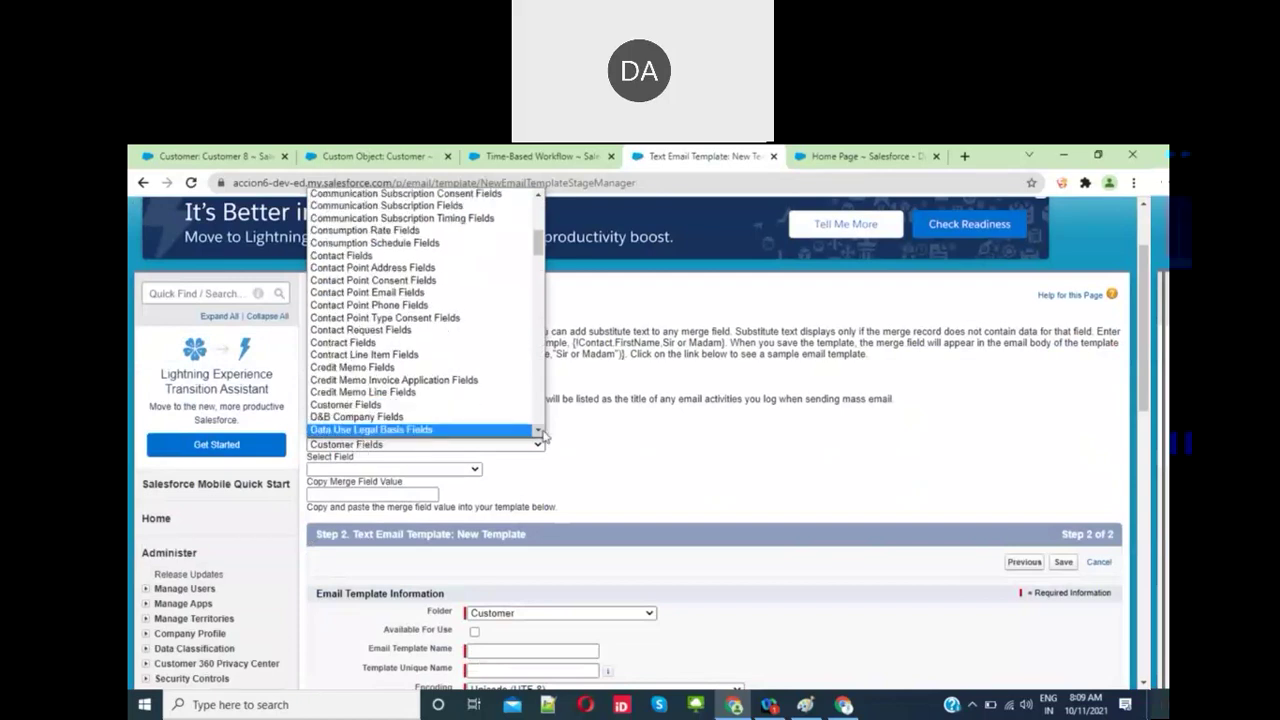
left_click(537, 431)
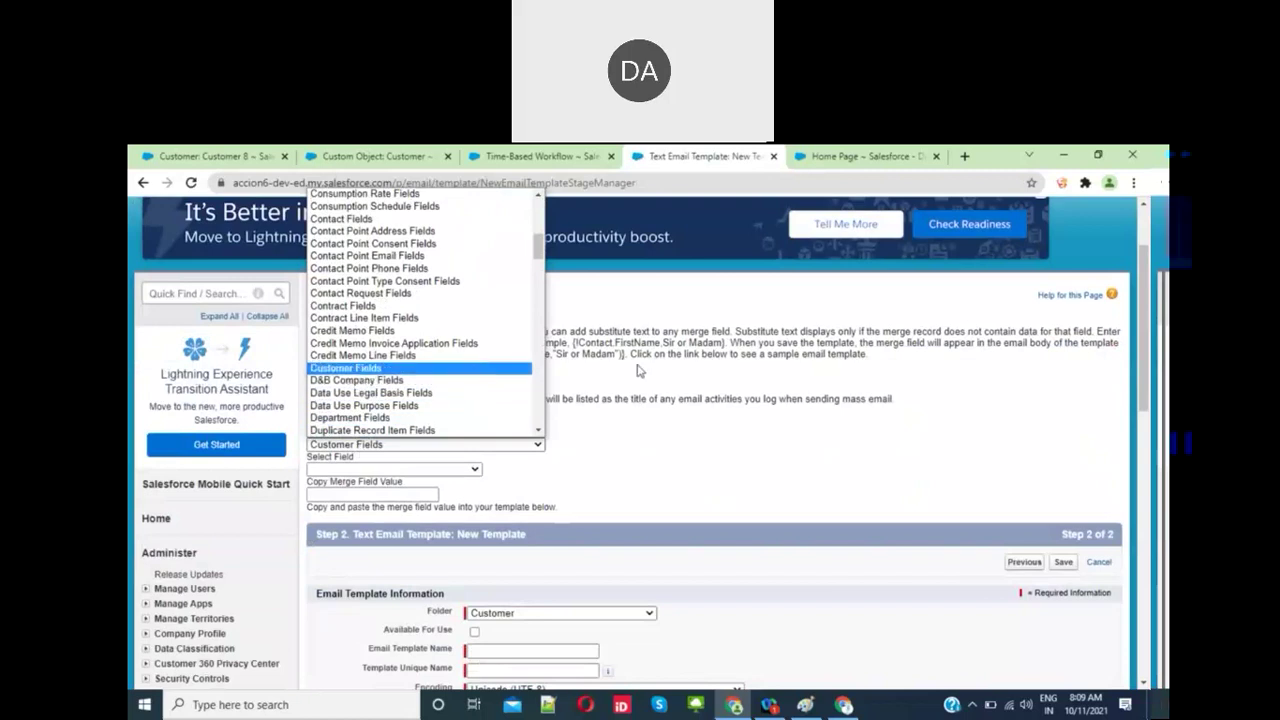
scroll(640, 370, "up", 1)
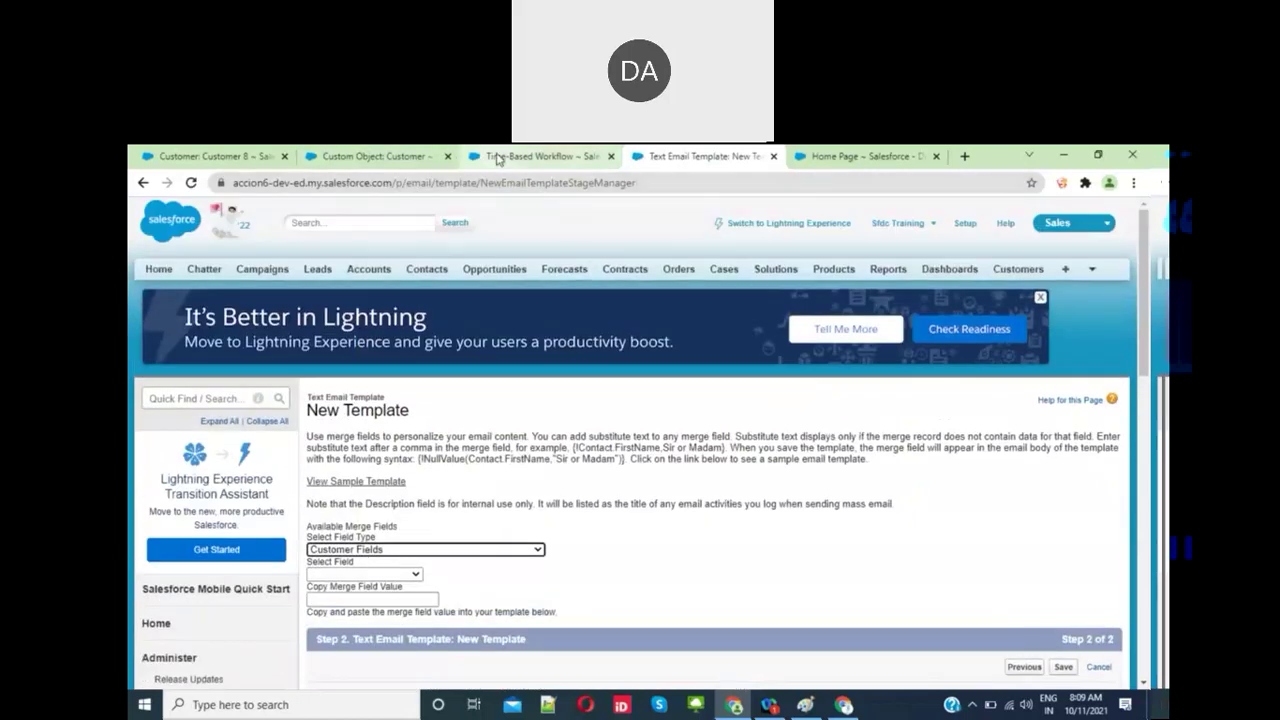
Step: Find Workflow Rules in the setup of the Time-Based Workflow page and open its list, turning off the introduction page for good
left_click(498, 157)
left_click(221, 400)
type("workfl")
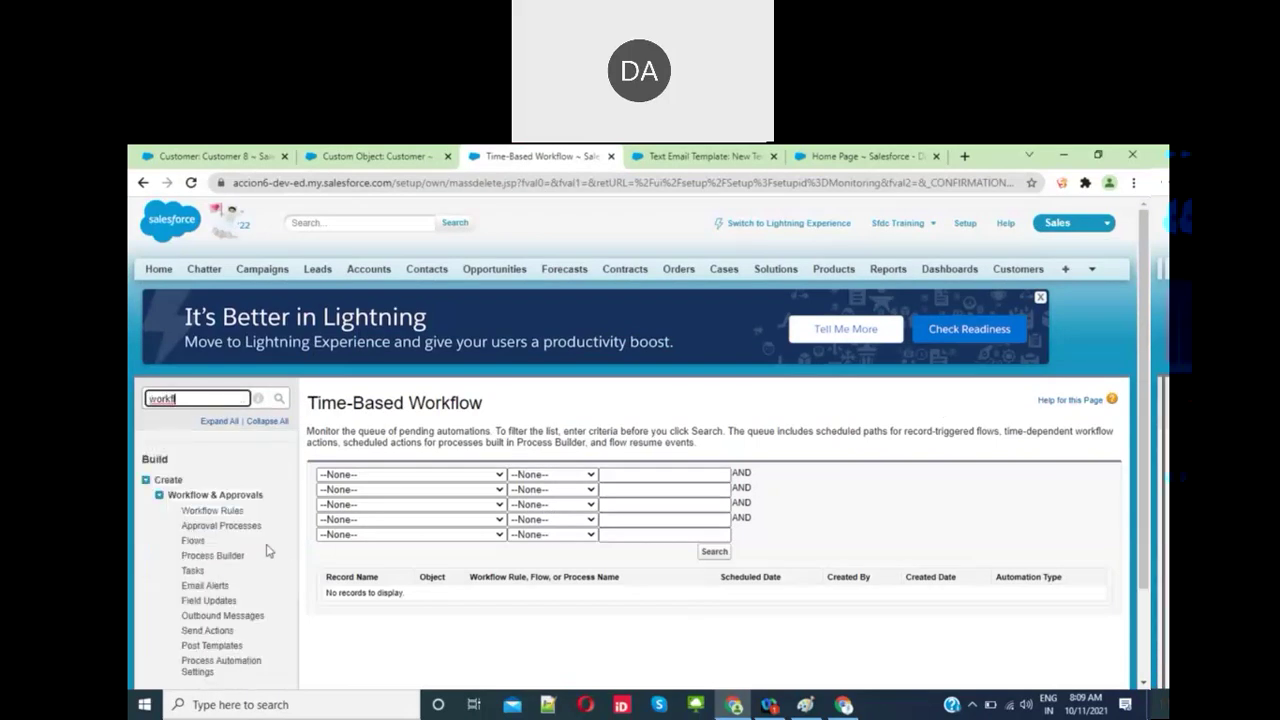
left_click(222, 512)
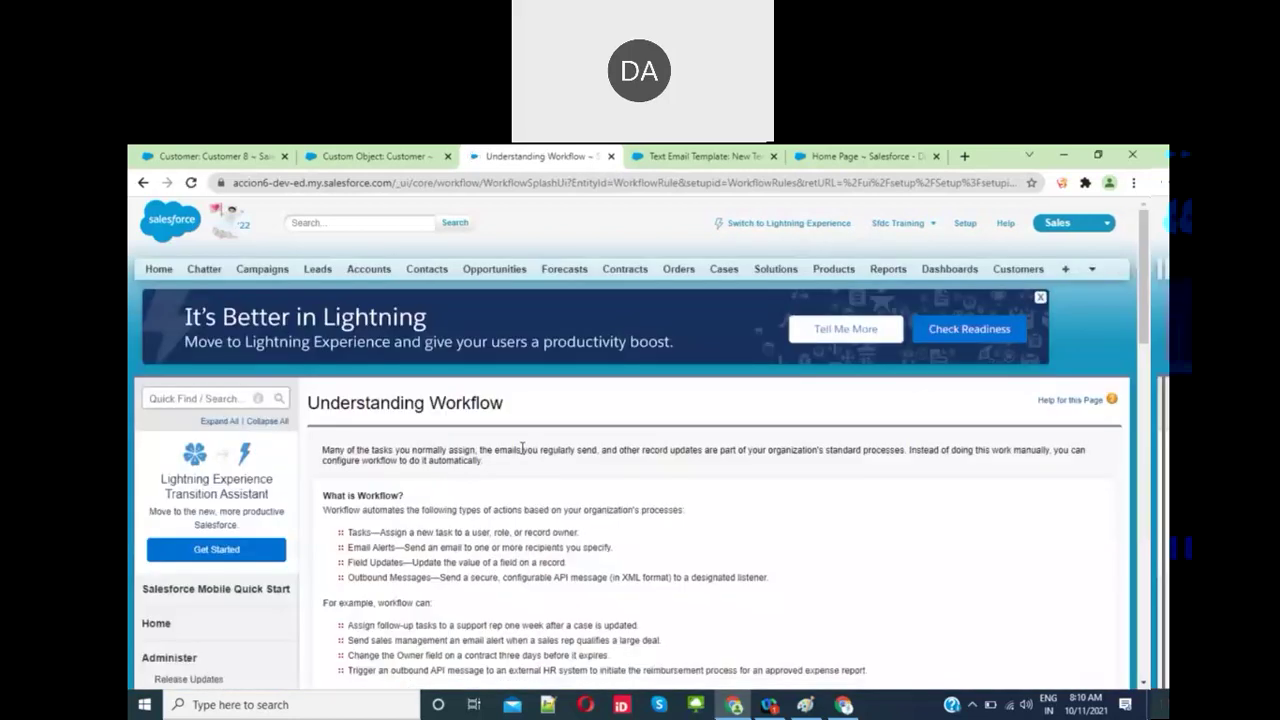
scroll(522, 449, "down", 3)
left_click(331, 539)
left_click(343, 564)
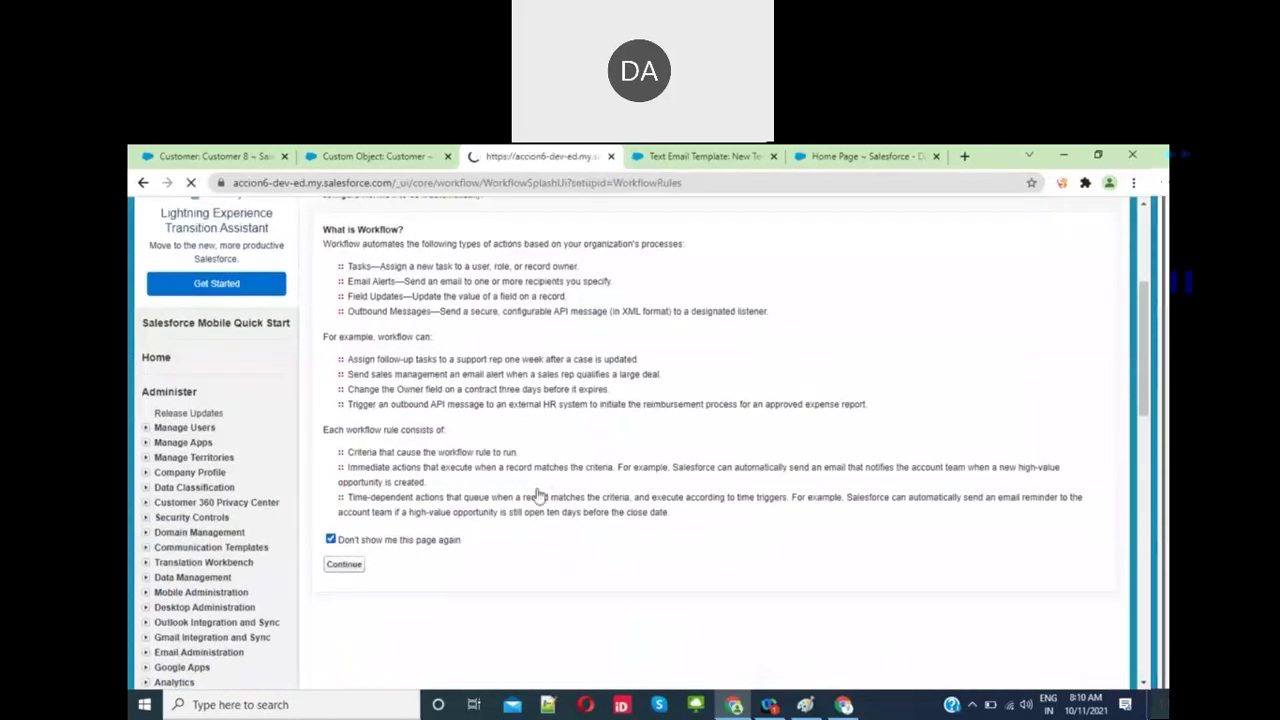
Step: Open the Send Welcome Email workflow rule and deactivate it
scroll(500, 493, "down", 1)
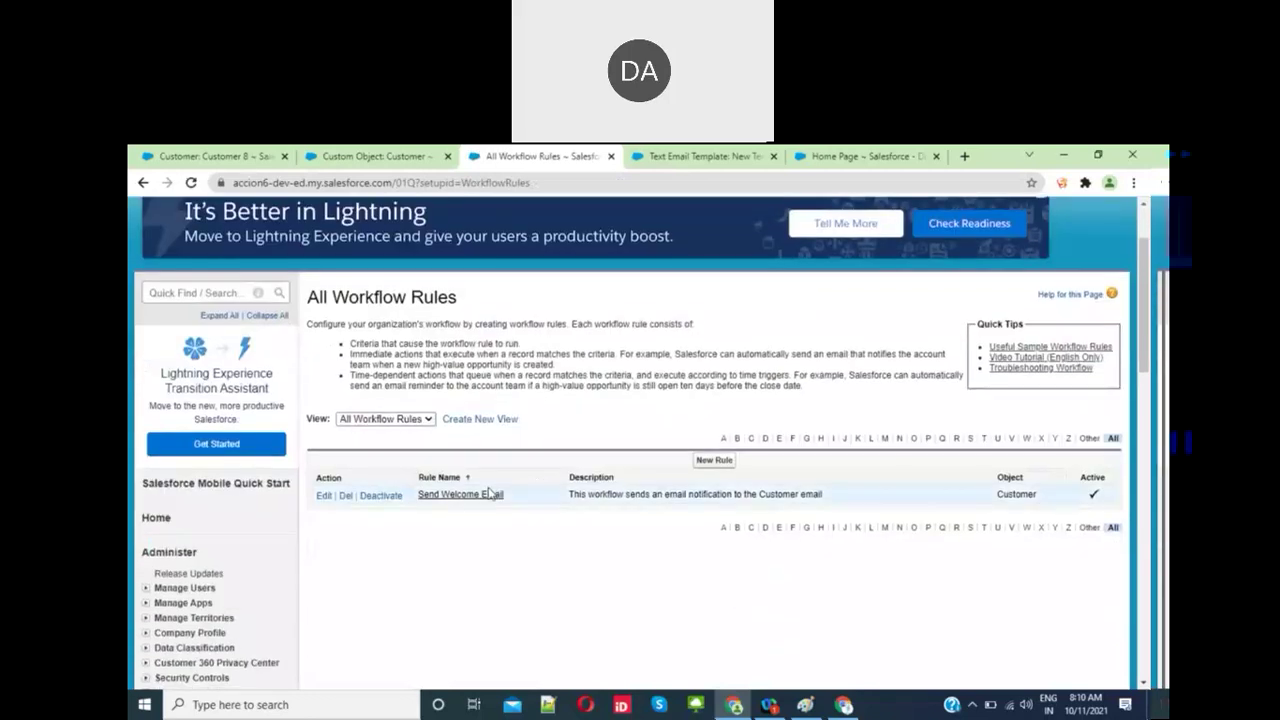
left_click(443, 497)
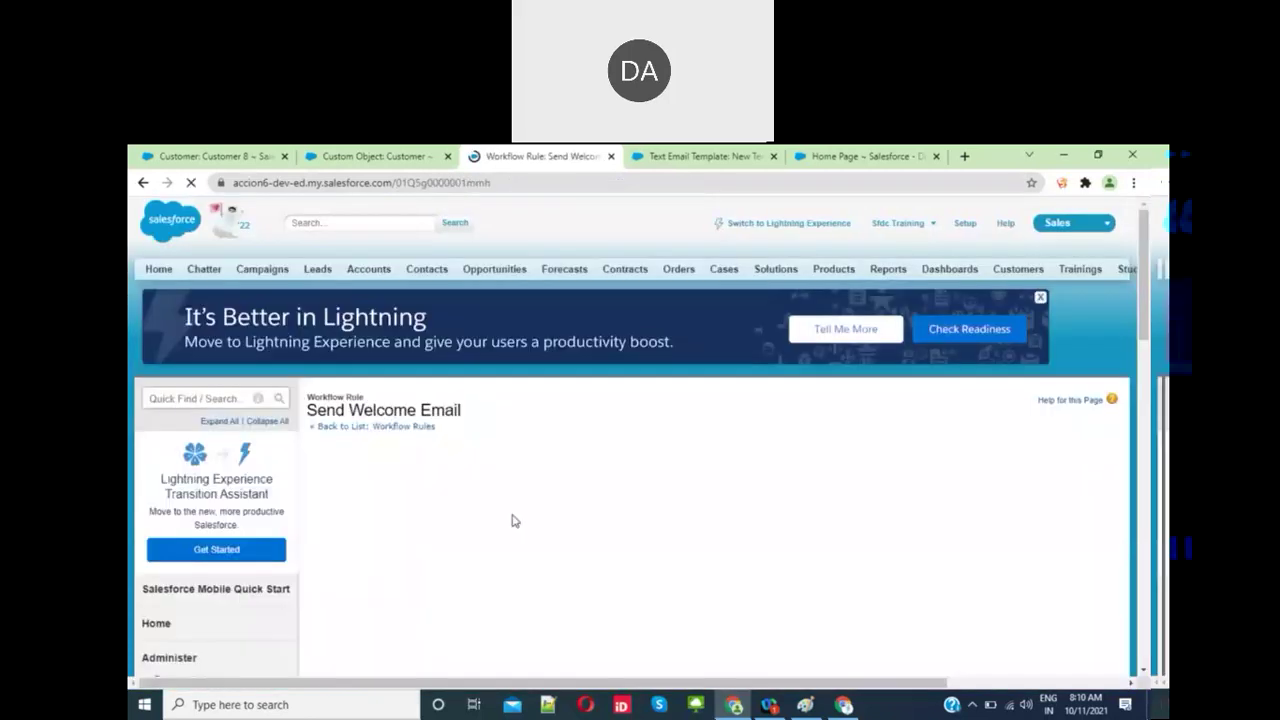
left_click(658, 474)
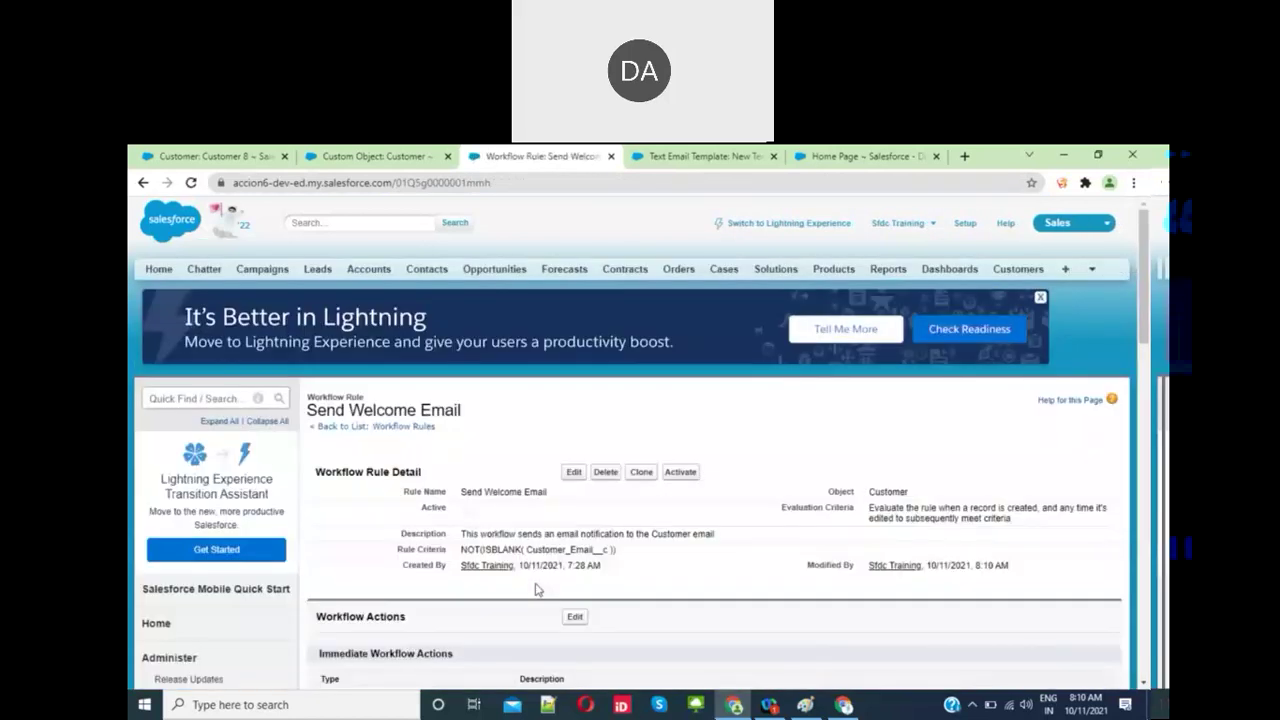
Step: Open the rule's Customer Email Alert action for editing
scroll(535, 590, "down", 2)
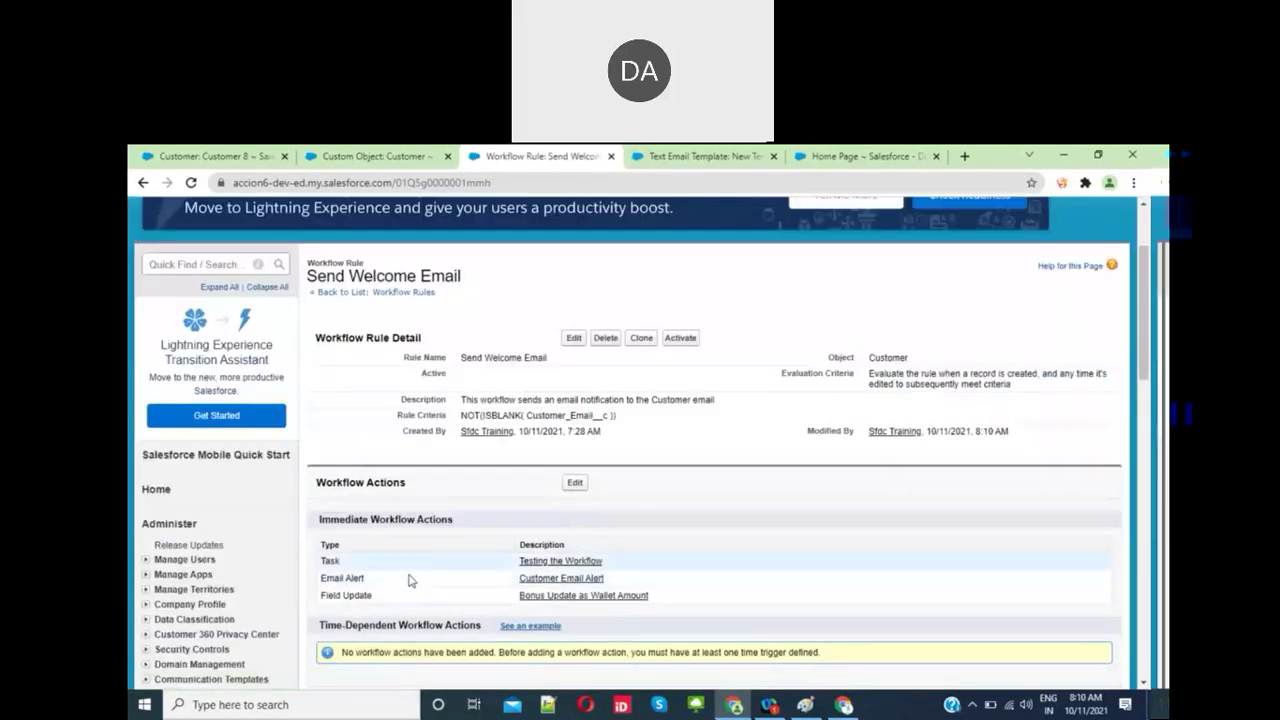
left_click(542, 579)
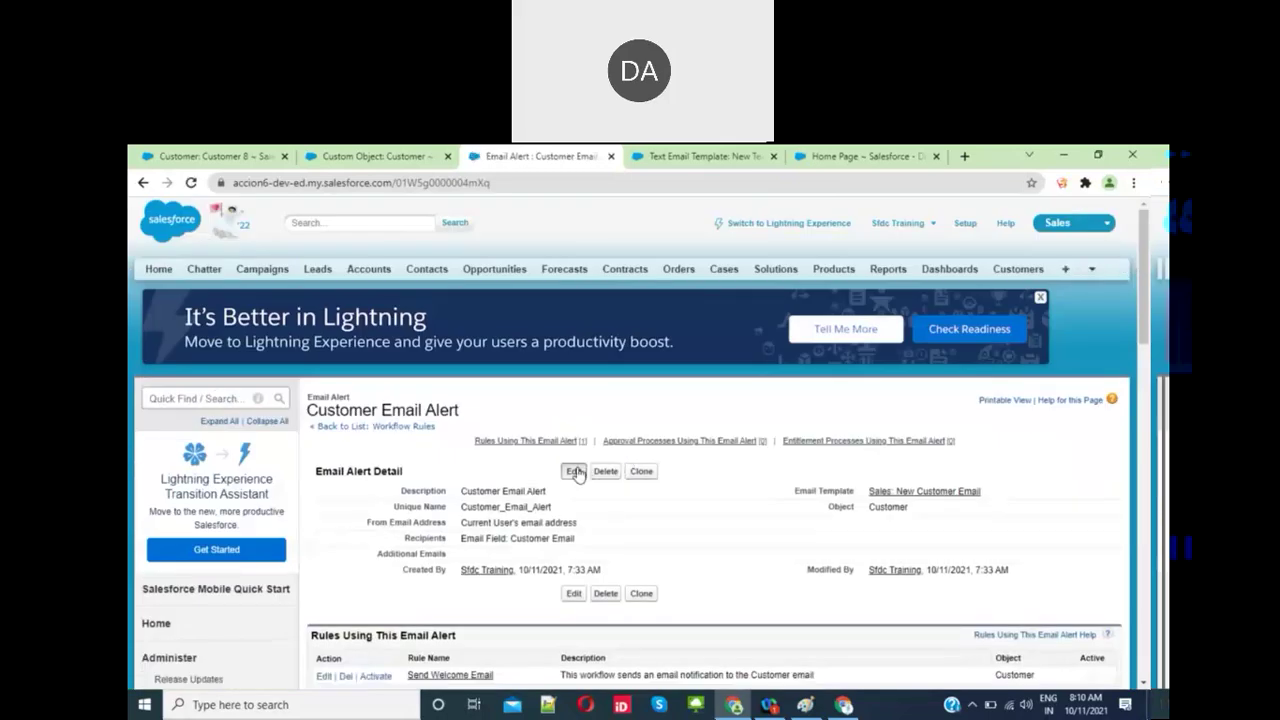
scroll(720, 514, "down", 1)
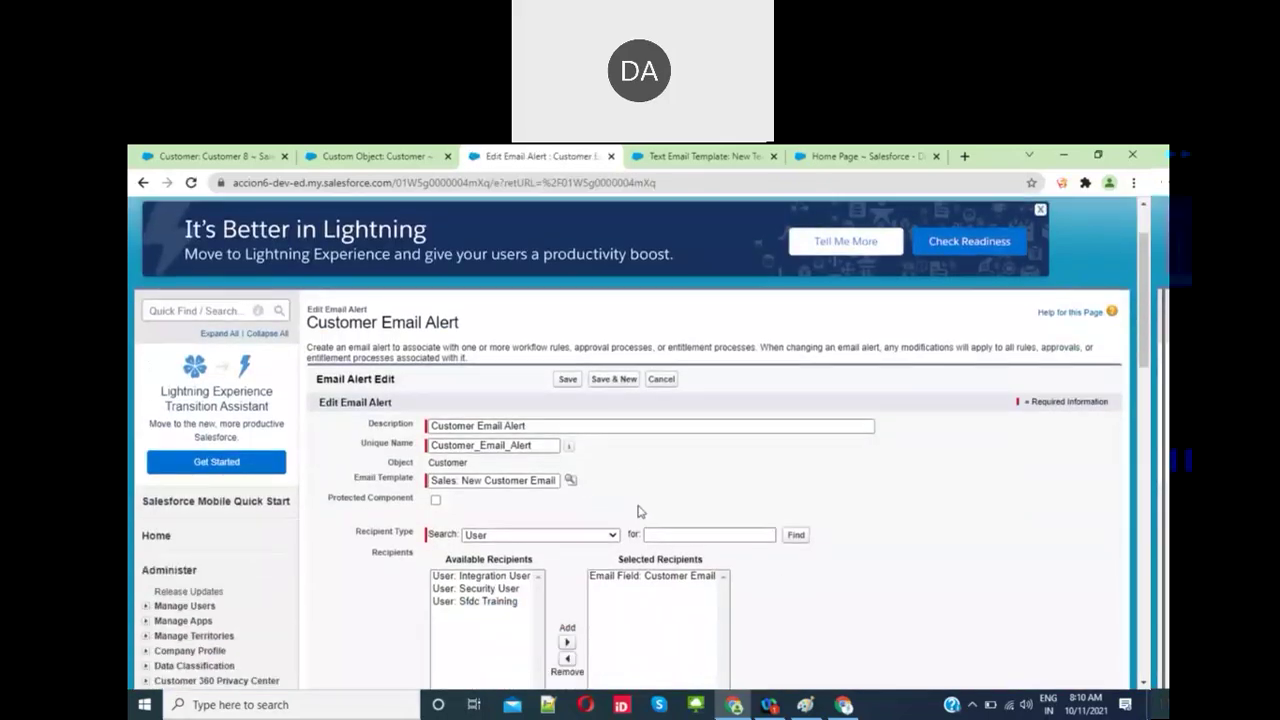
Step: Clear the alert's email template and look through the available templates without choosing one
triple_click(556, 481)
key("BackSpace")
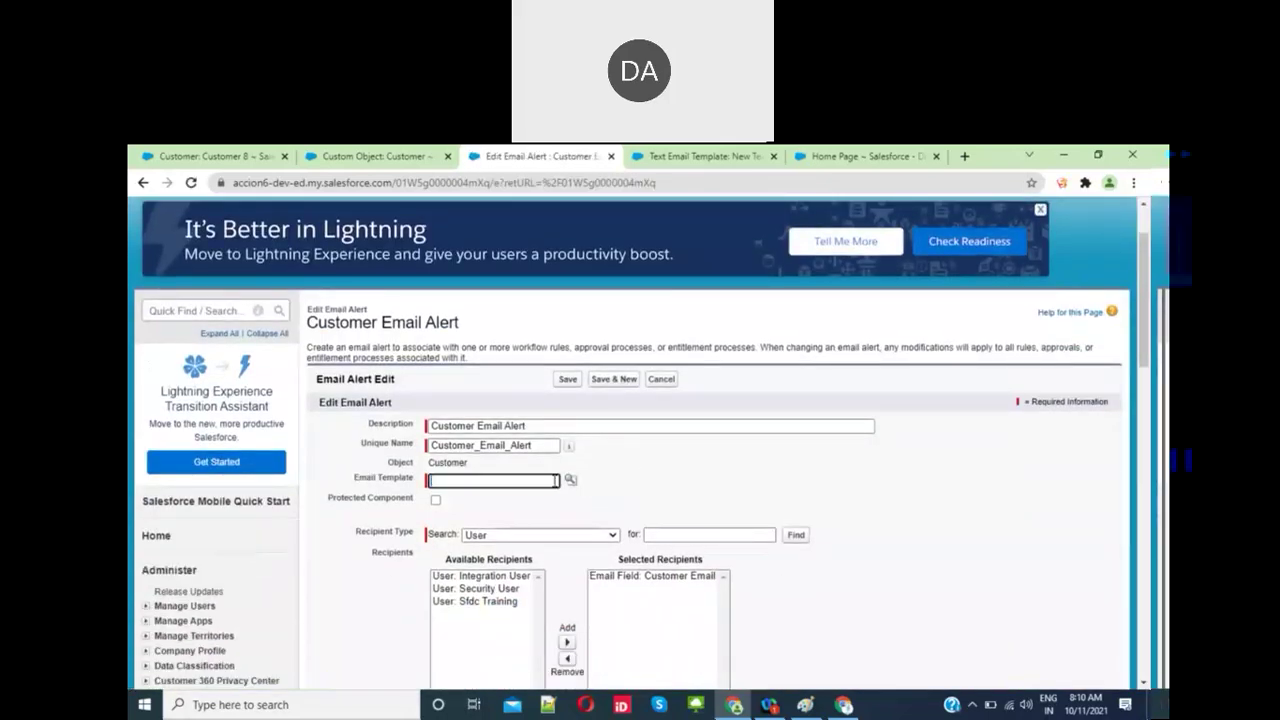
left_click(570, 479)
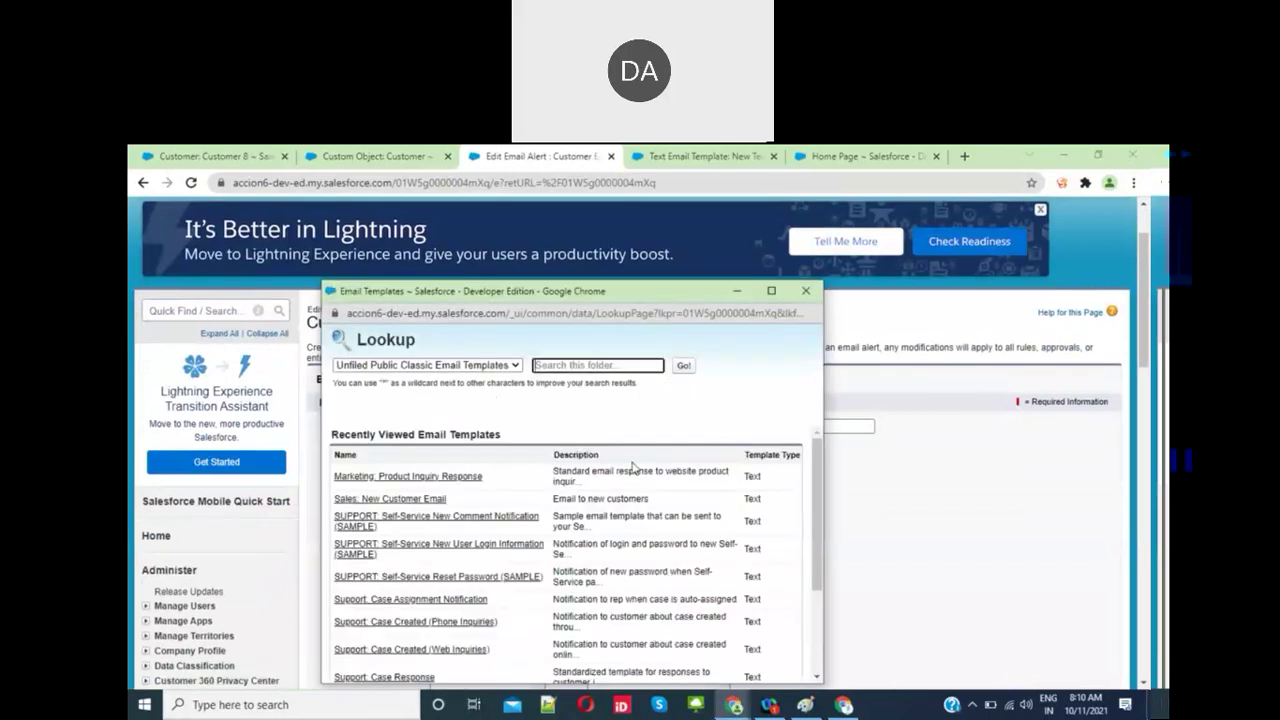
scroll(632, 467, "down", 3)
left_click(805, 290)
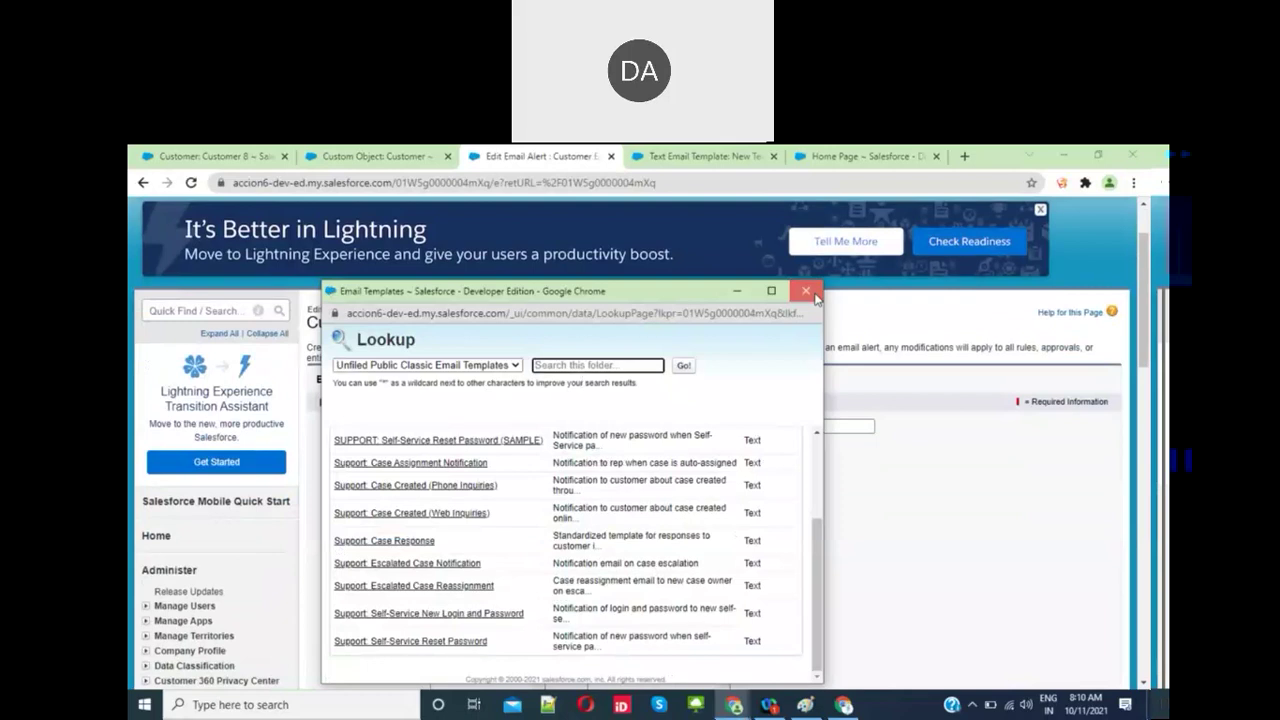
Step: Look through the merge field types available on the new text email template page, keeping Customer Fields selected
left_click(756, 160)
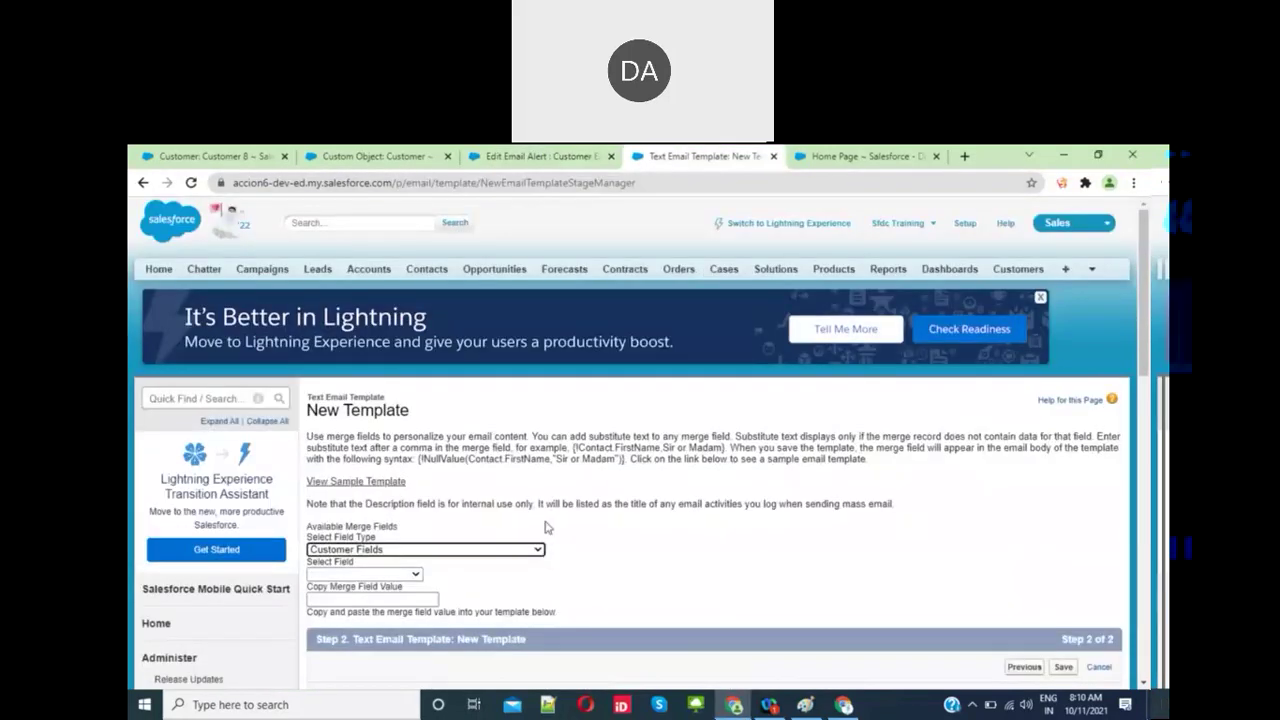
scroll(466, 560, "down", 2)
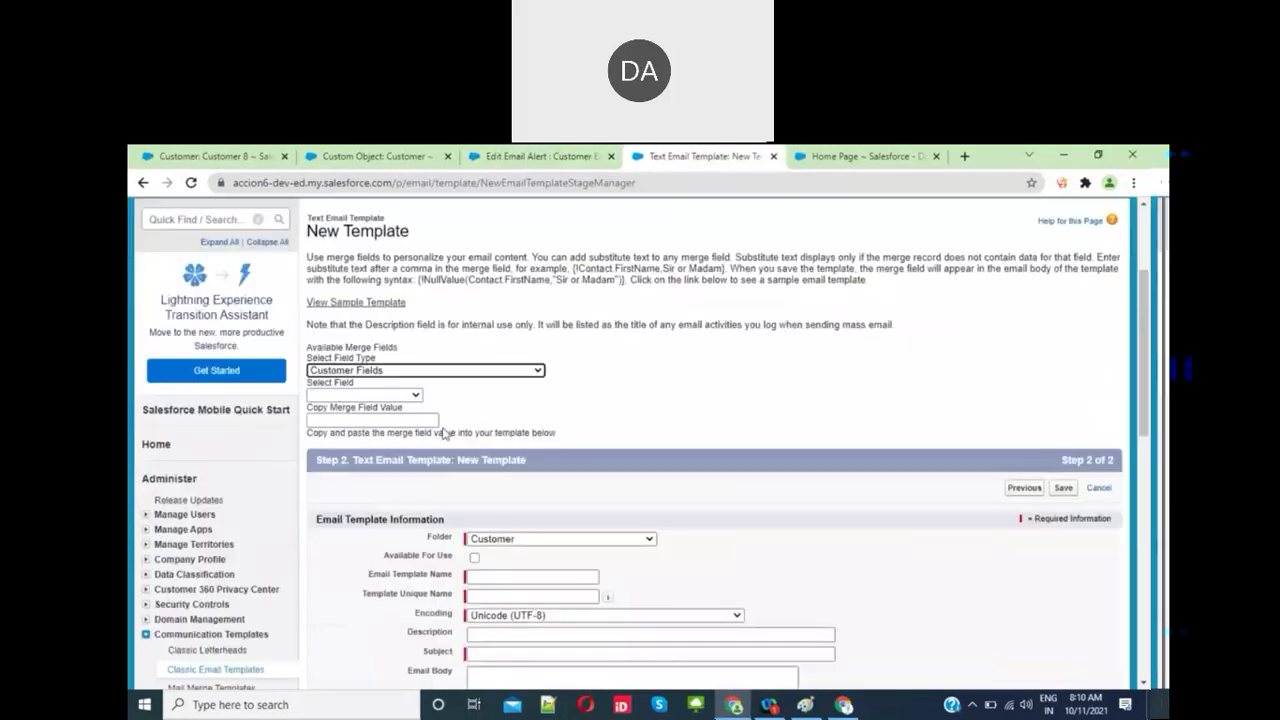
left_click(419, 371)
scroll(422, 530, "down", 5)
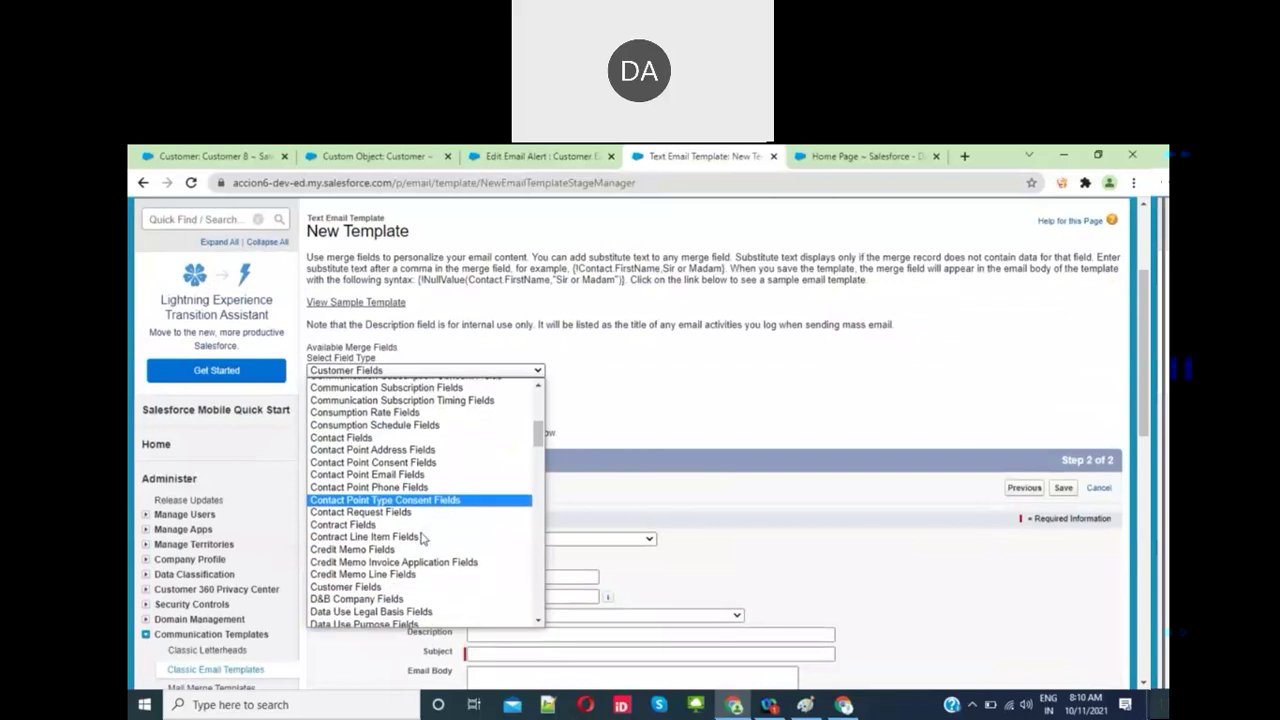
scroll(422, 538, "down", 10)
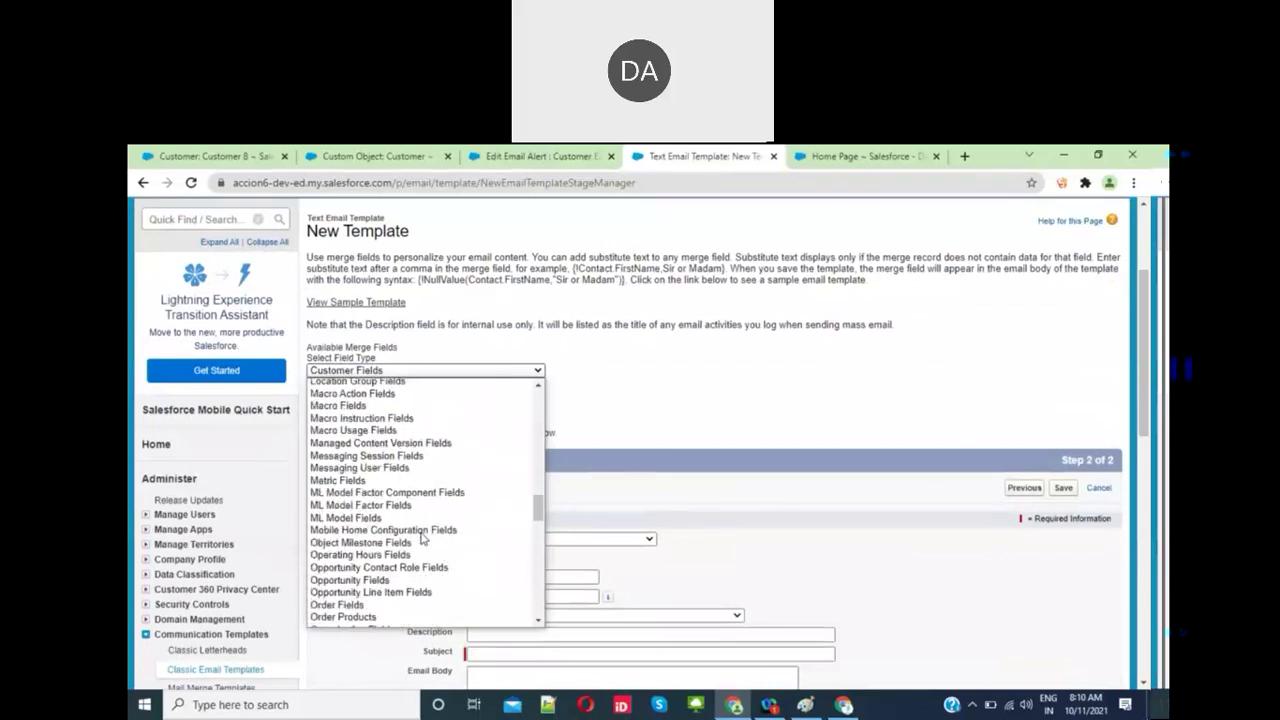
scroll(422, 538, "down", 10)
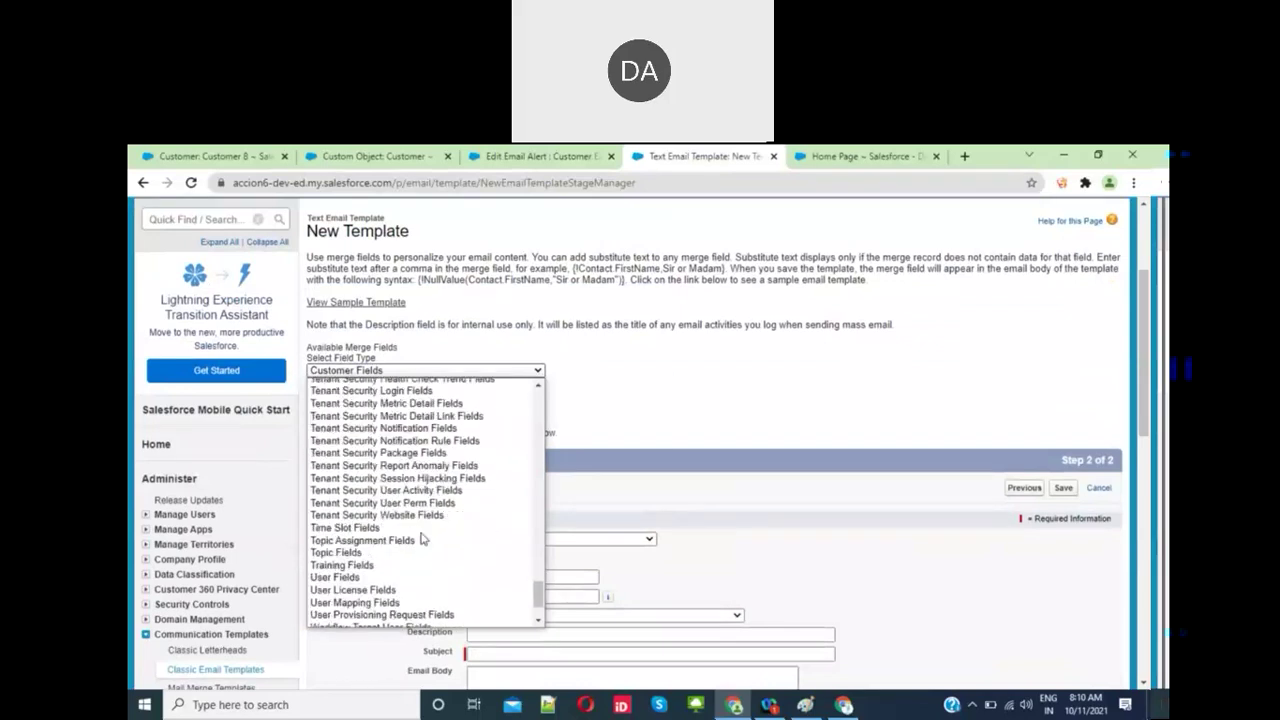
scroll(422, 538, "up", 20)
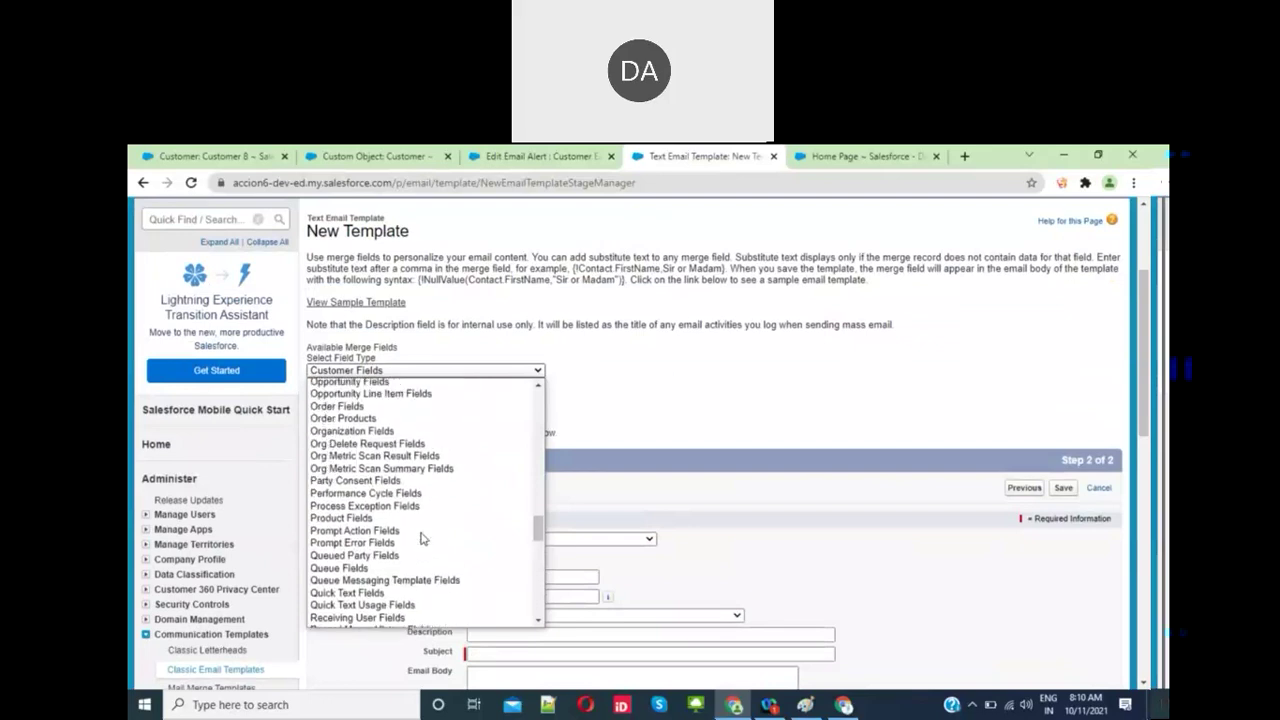
scroll(422, 538, "up", 2)
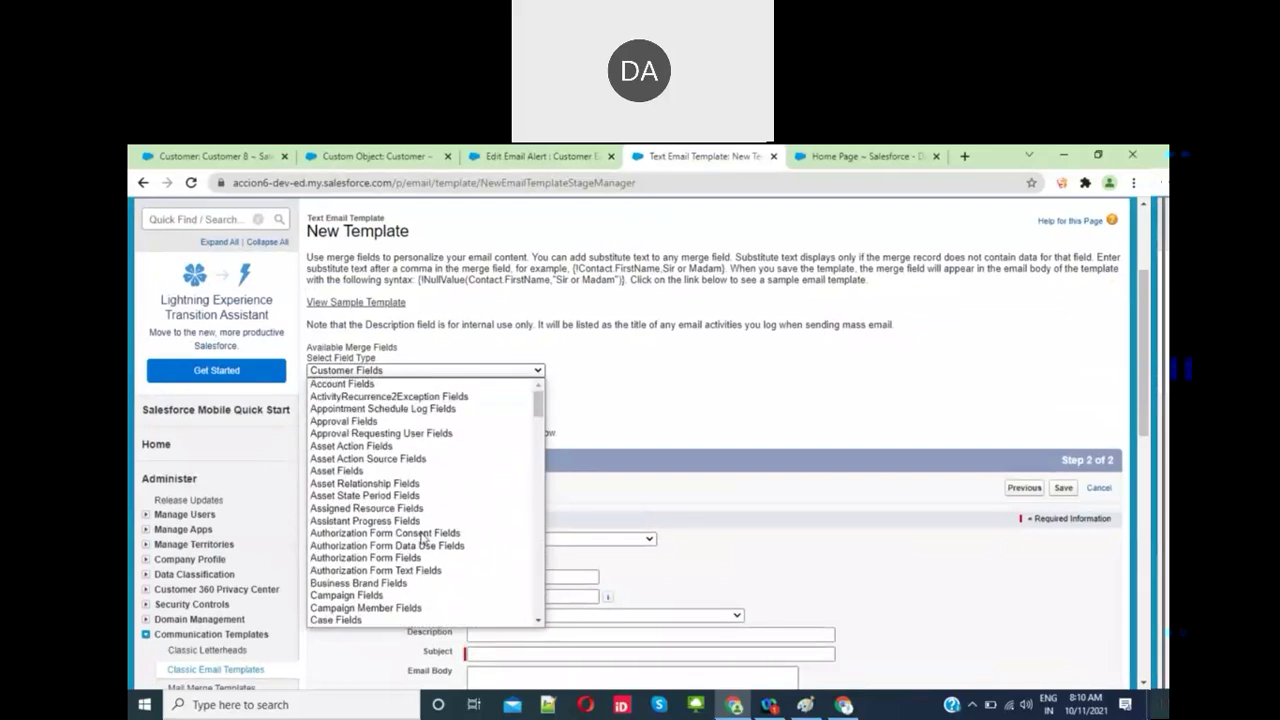
scroll(422, 538, "down", 10)
key("Return")
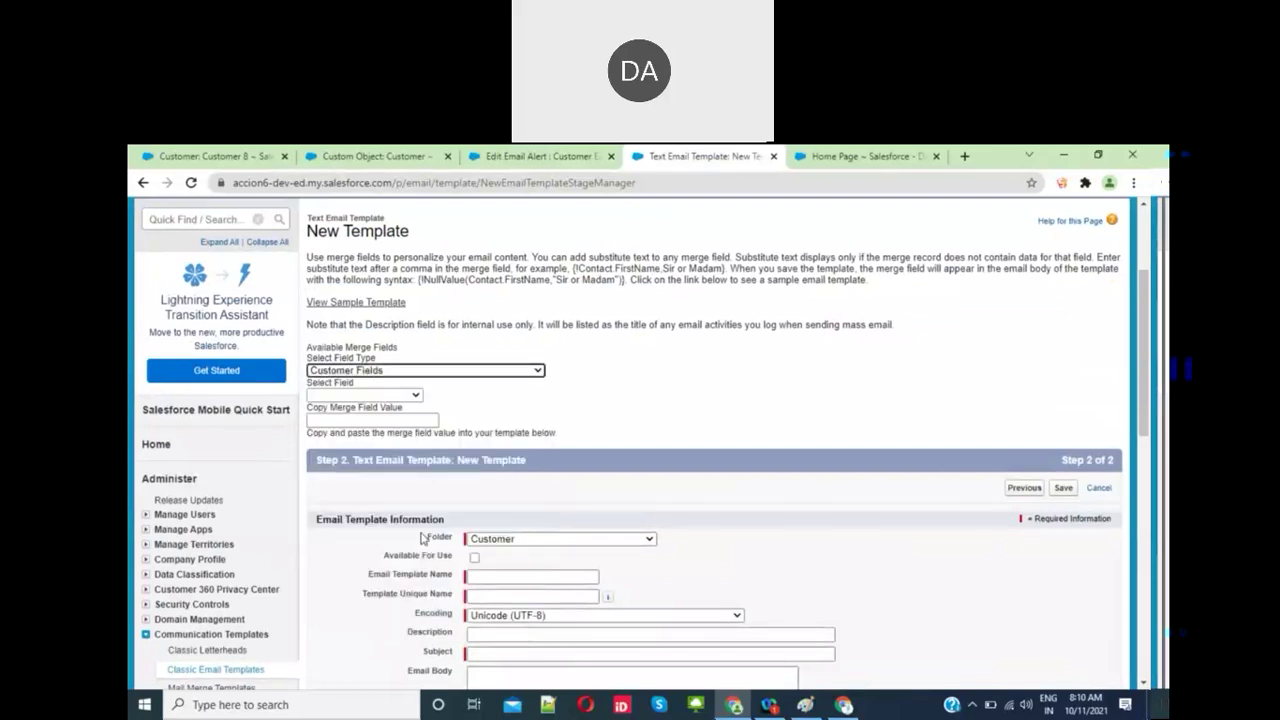
Step: Select the Name field of the Customer Fields to get its merge field value, and check the field type list again
left_click(407, 400)
left_click(335, 532)
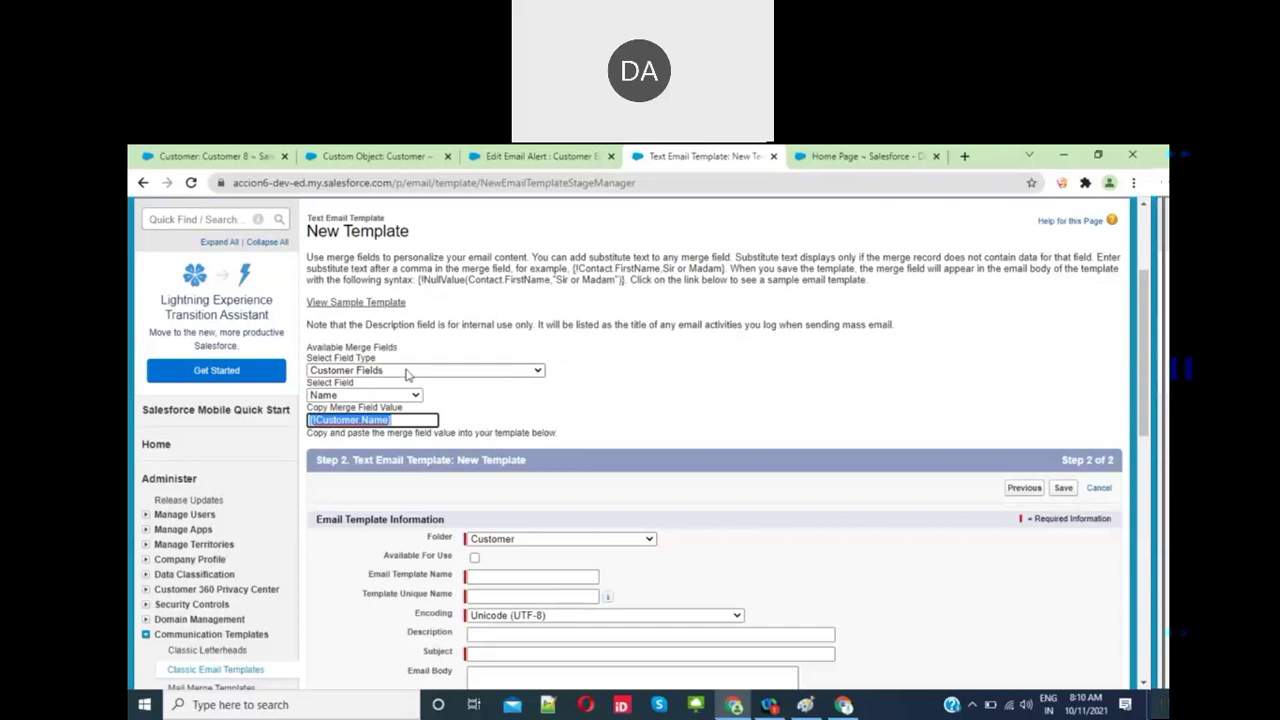
left_click(365, 372)
scroll(420, 450, "down", 2)
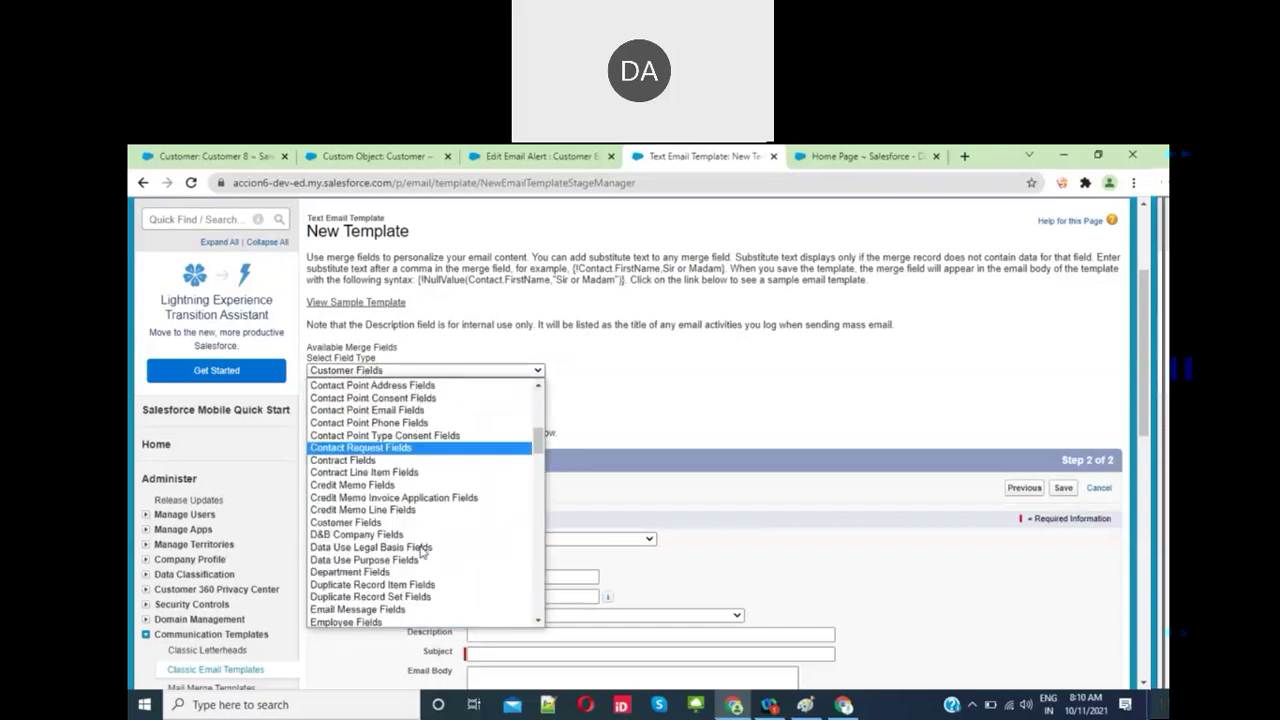
Step: Search Google in a new browser tab for "custom object is not visible in email template salesforce"
left_click(964, 156)
left_click(964, 156)
type("ustom objects")
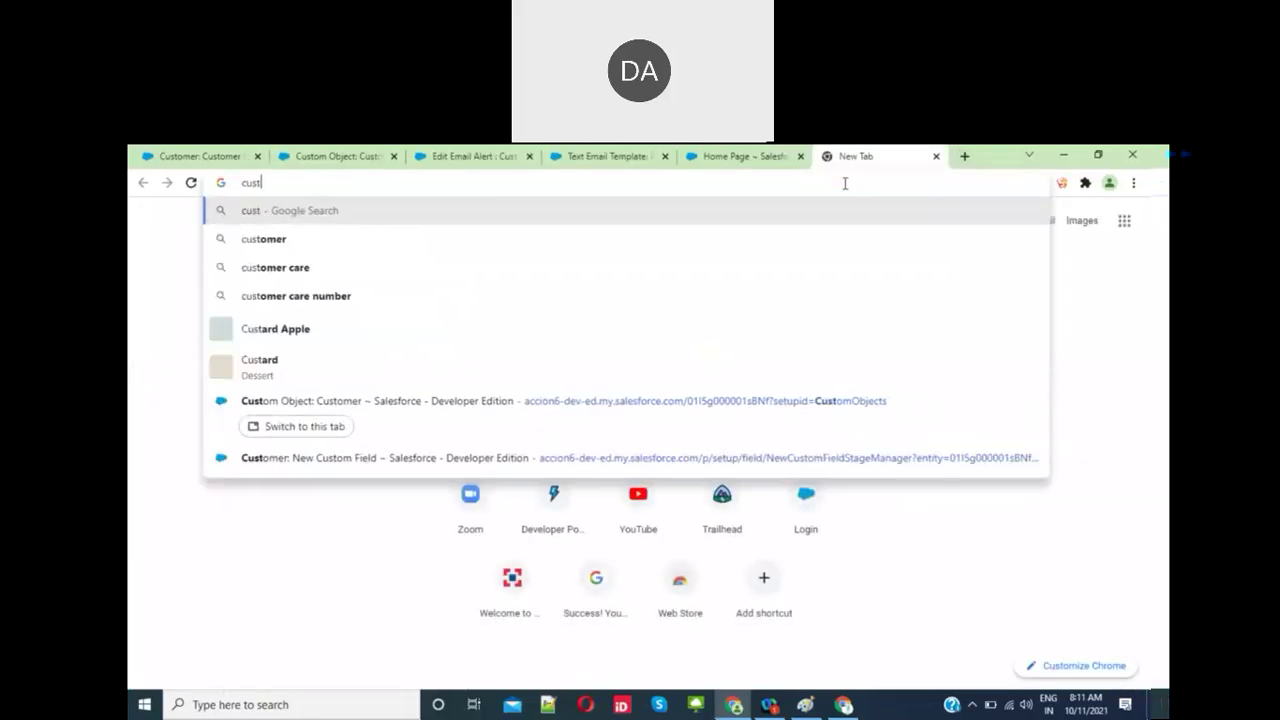
key("BackSpace")
key("BackSpace")
type("is not ")
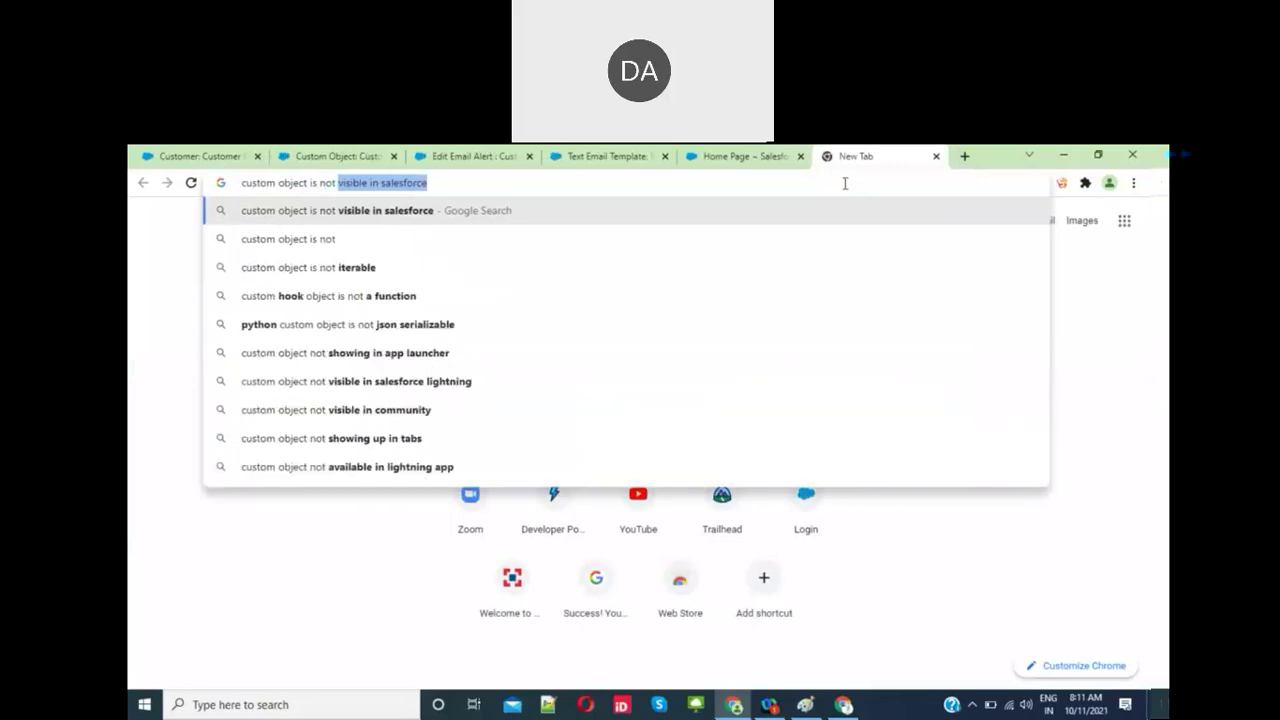
type("visin")
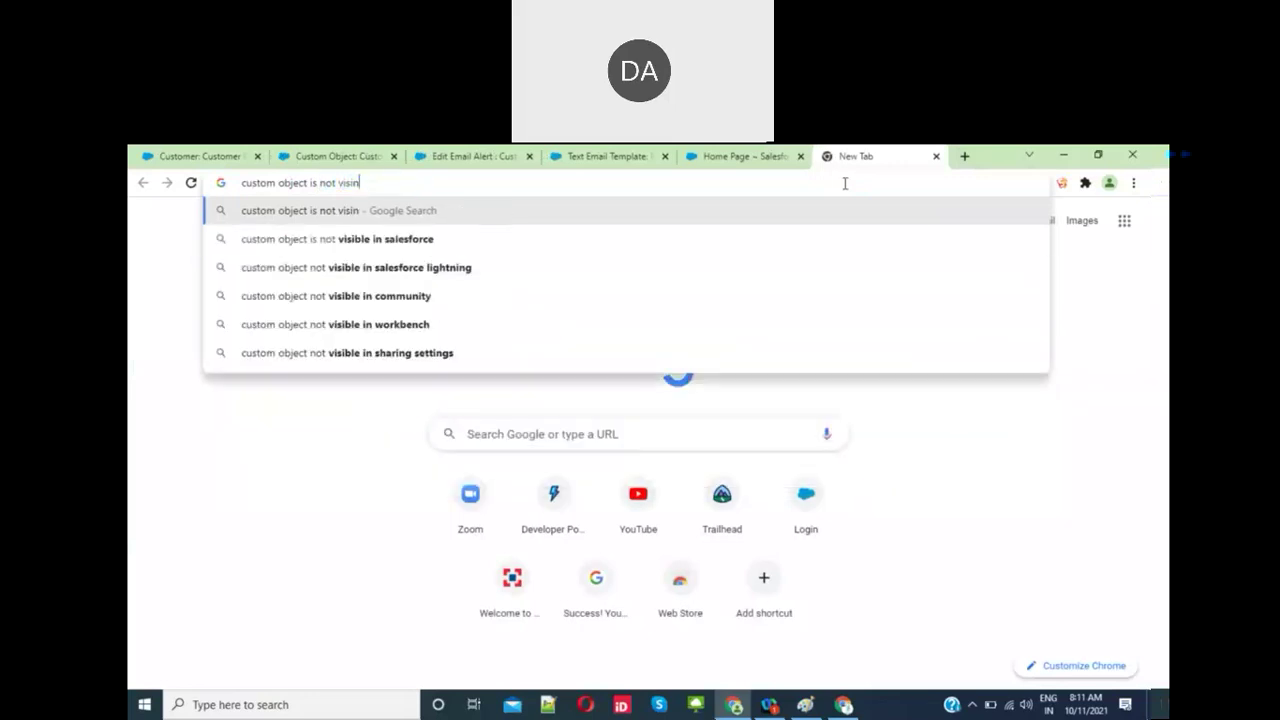
key("BackSpace")
type("ble")
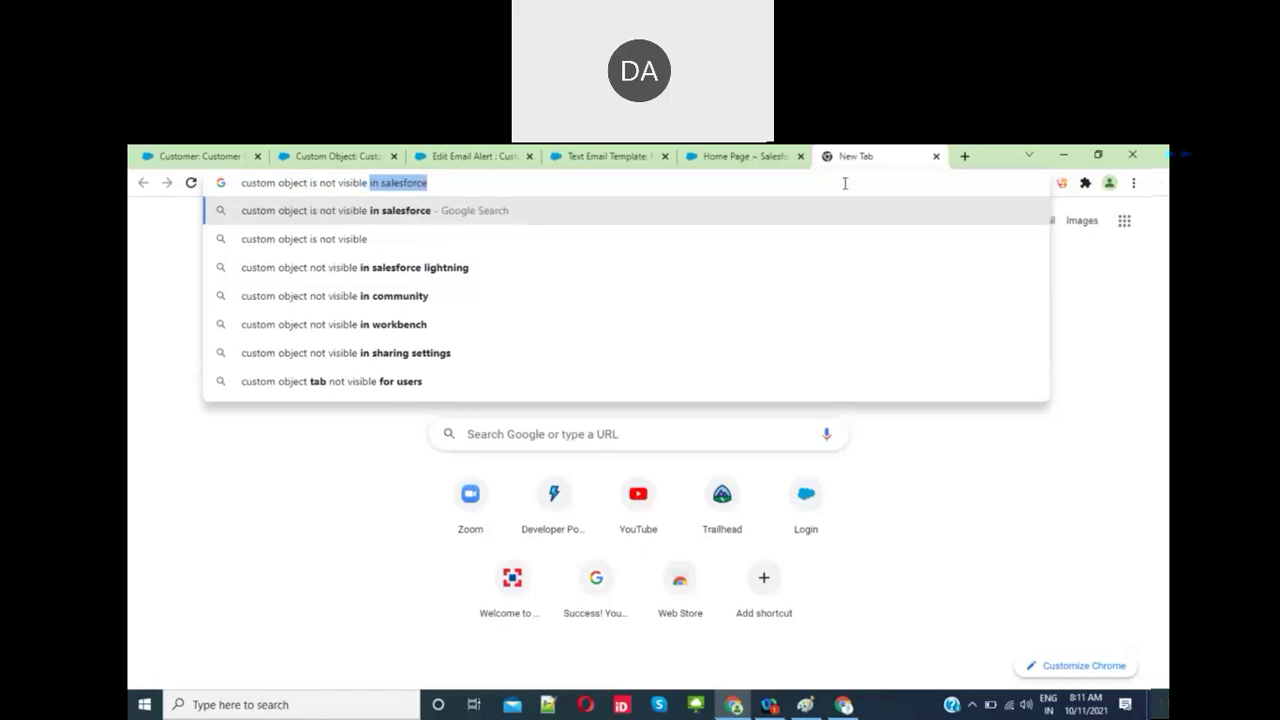
type(" aon email te")
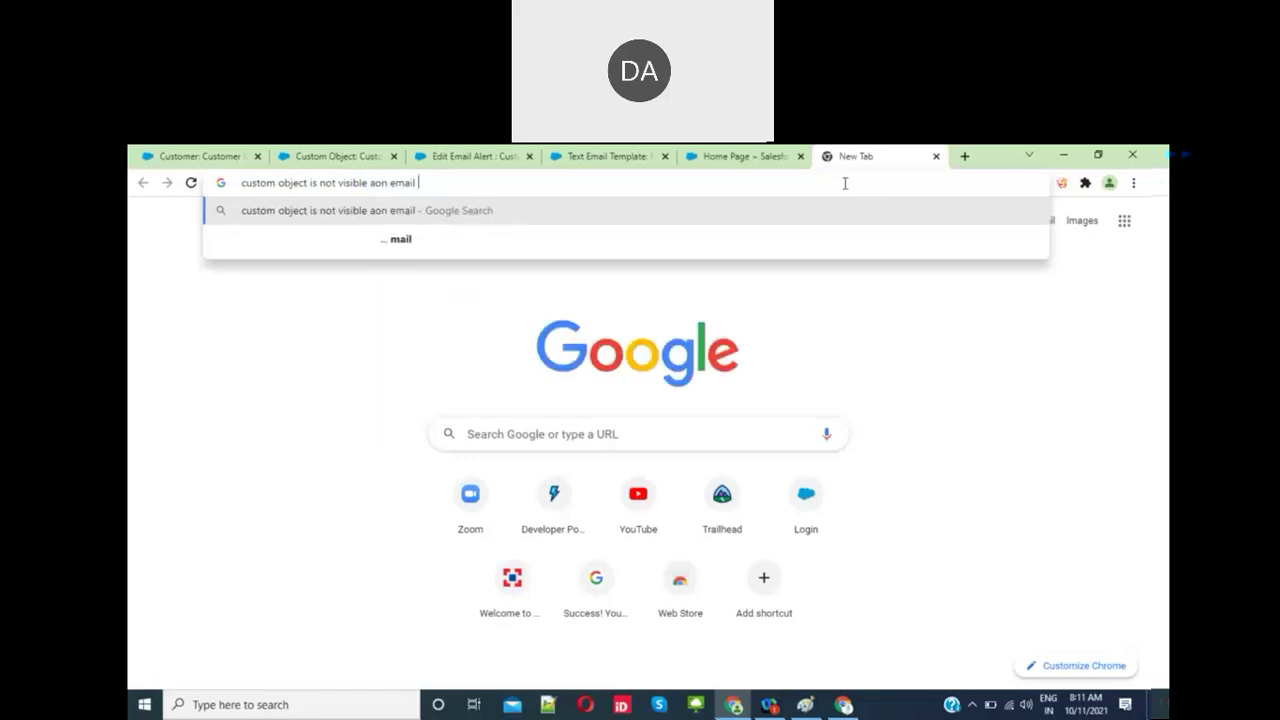
key("BackSpace")
key("BackSpace")
key("BackSpace")
key("BackSpace")
key("BackSpace")
key("BackSpace")
key("BackSpace")
key("BackSpace")
key("BackSpace")
key("BackSpace")
key("BackSpace")
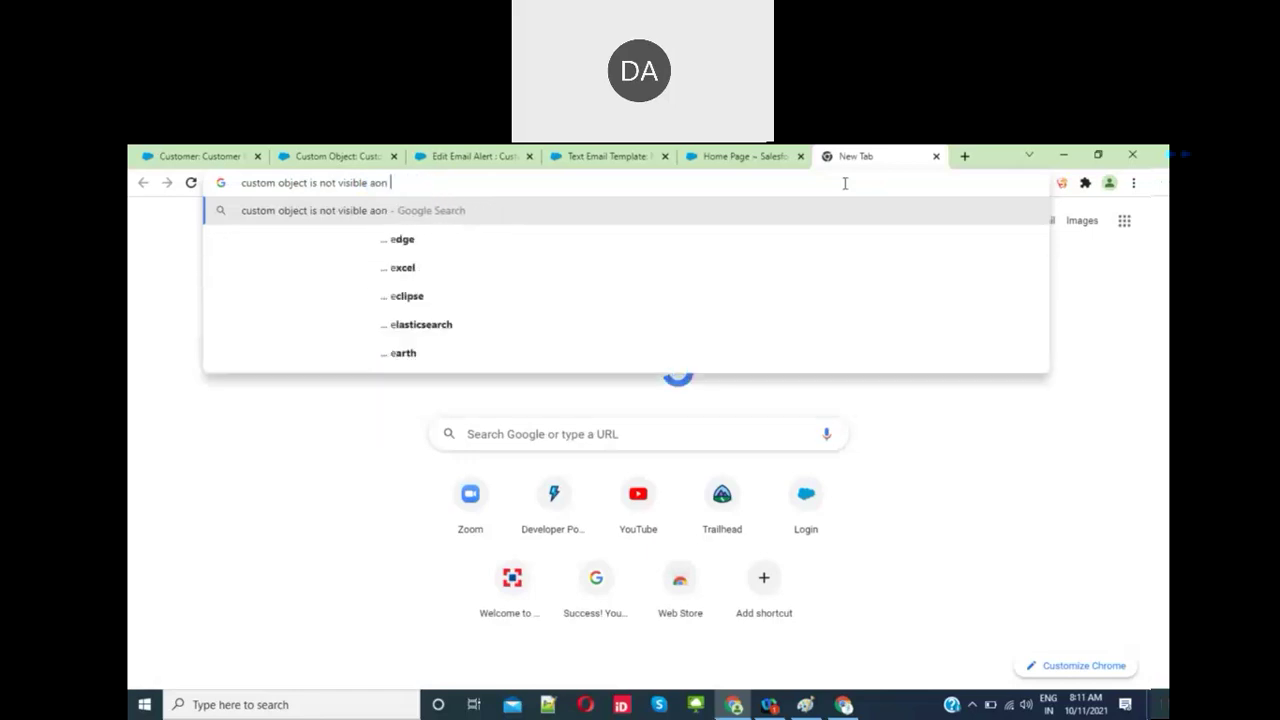
key("BackSpace")
type("in ")
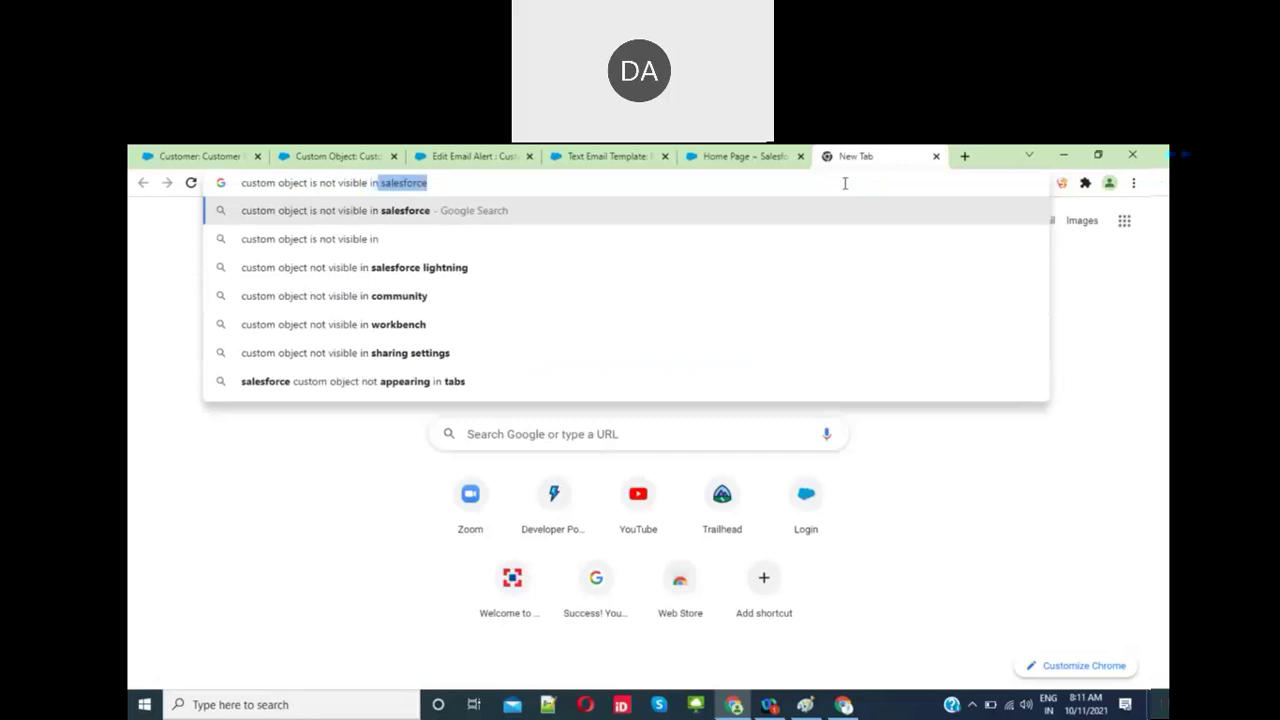
type("email tem")
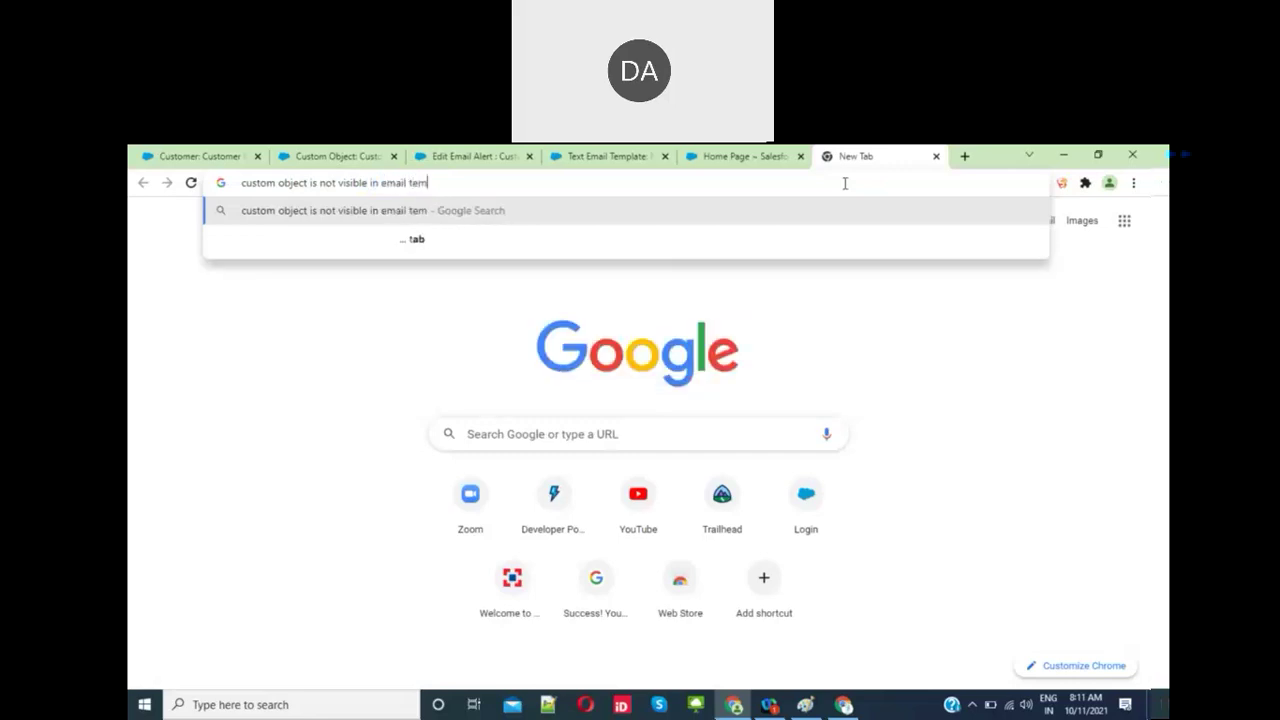
type("plate")
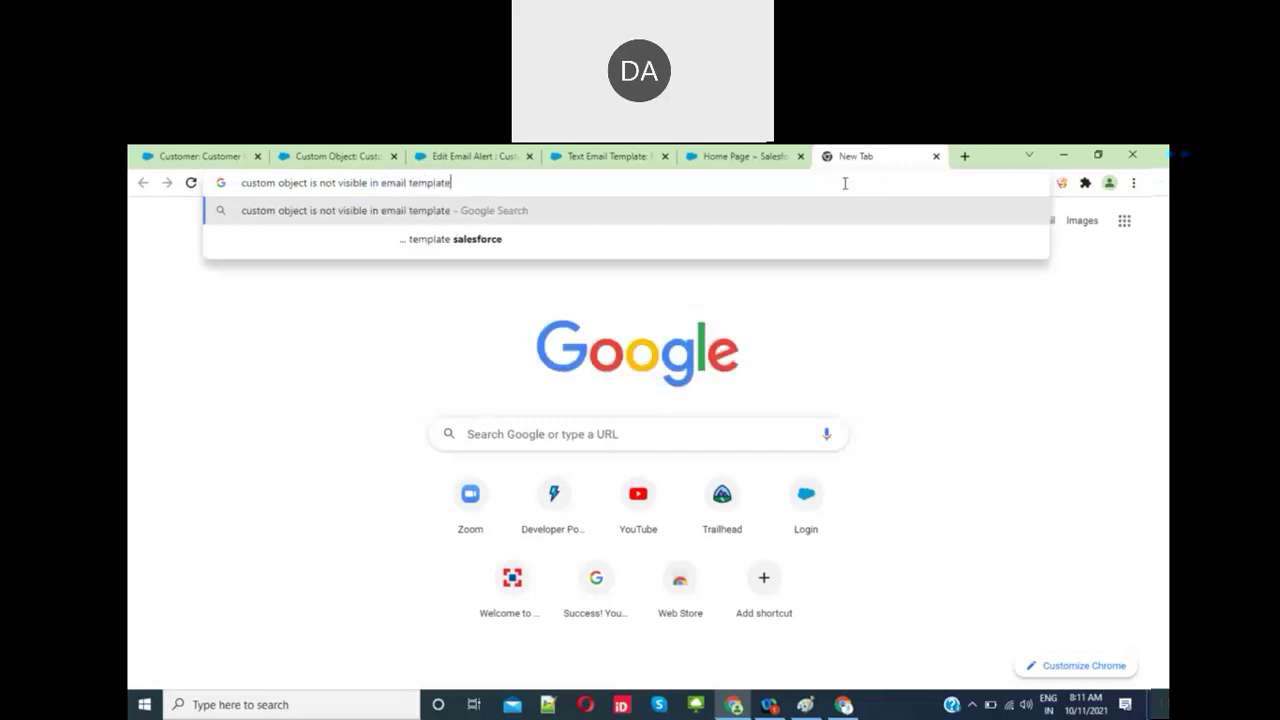
key("Down")
key("Return")
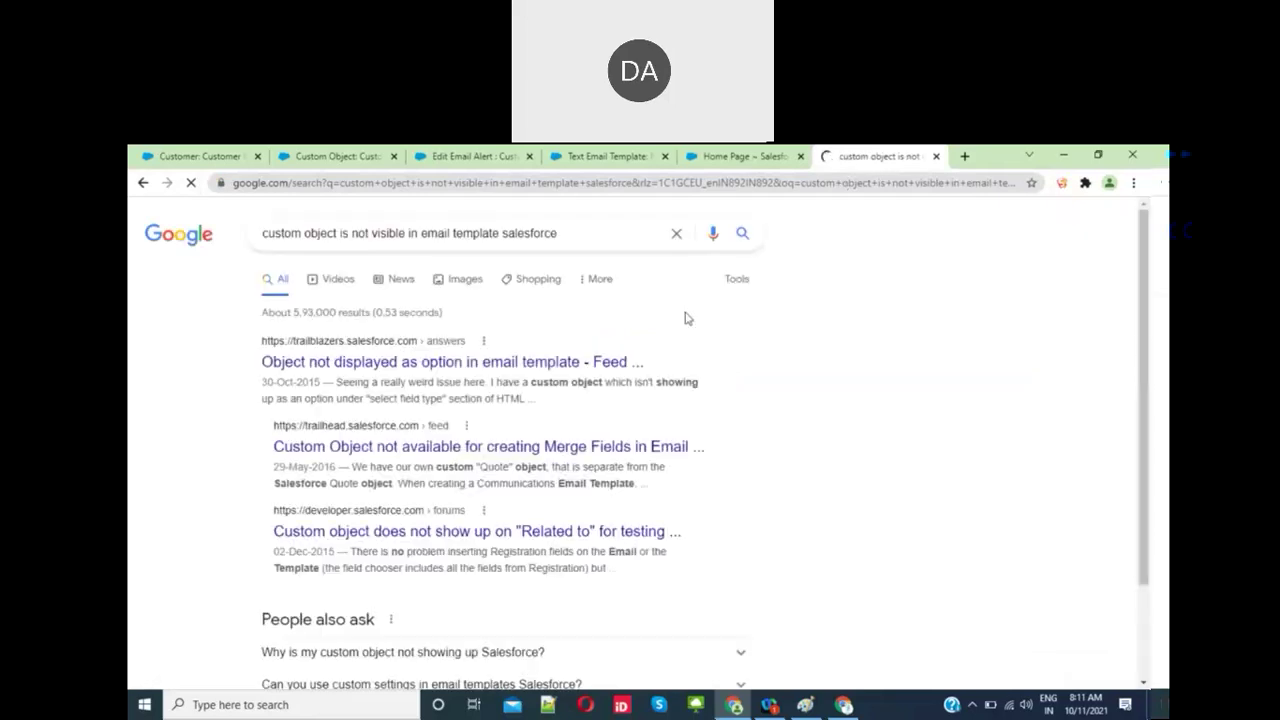
Step: Open the results about the object not displayed in email templates and the custom object unavailable for merge fields in separate tabs
right_click(545, 366)
left_click(597, 374)
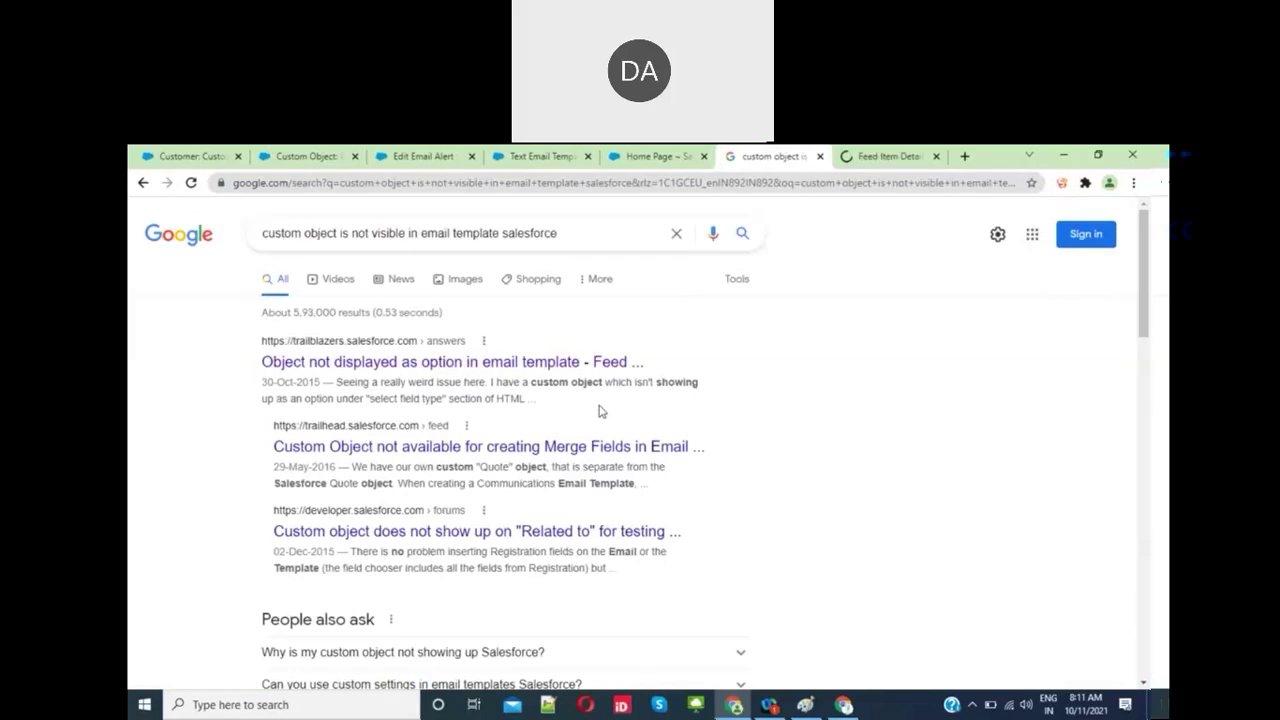
scroll(600, 410, "down", 1)
right_click(600, 421)
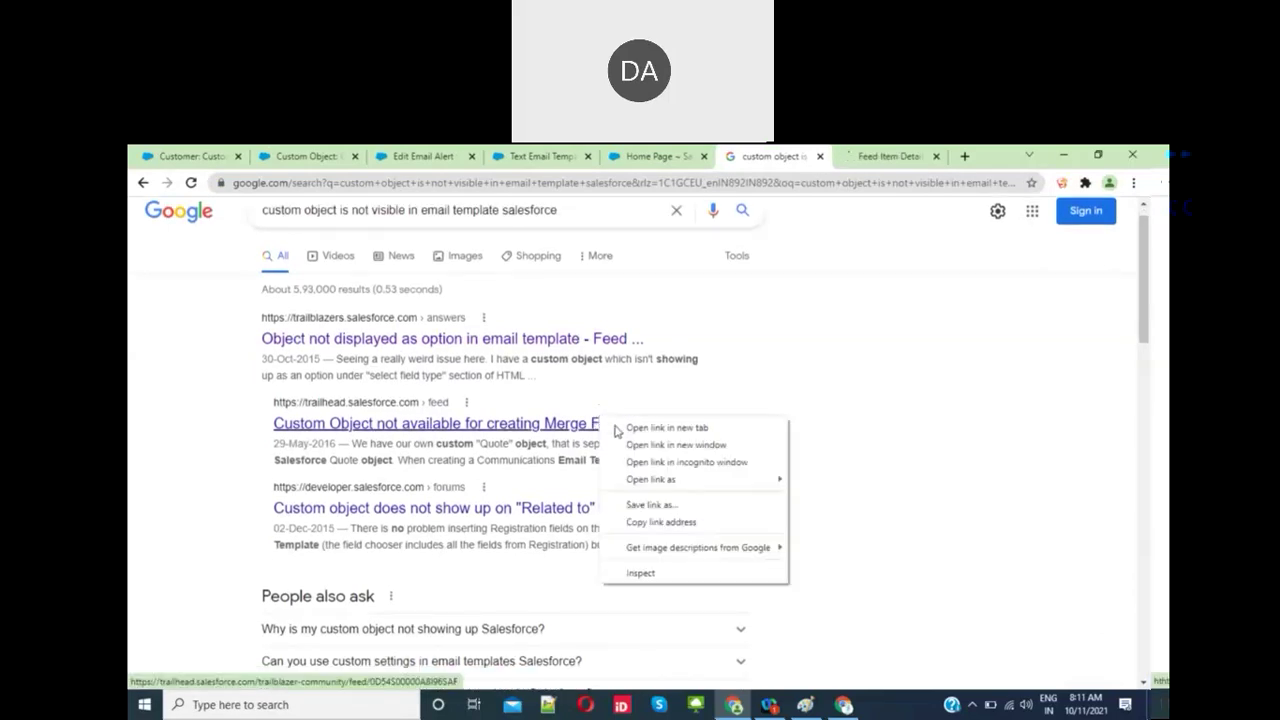
left_click(620, 428)
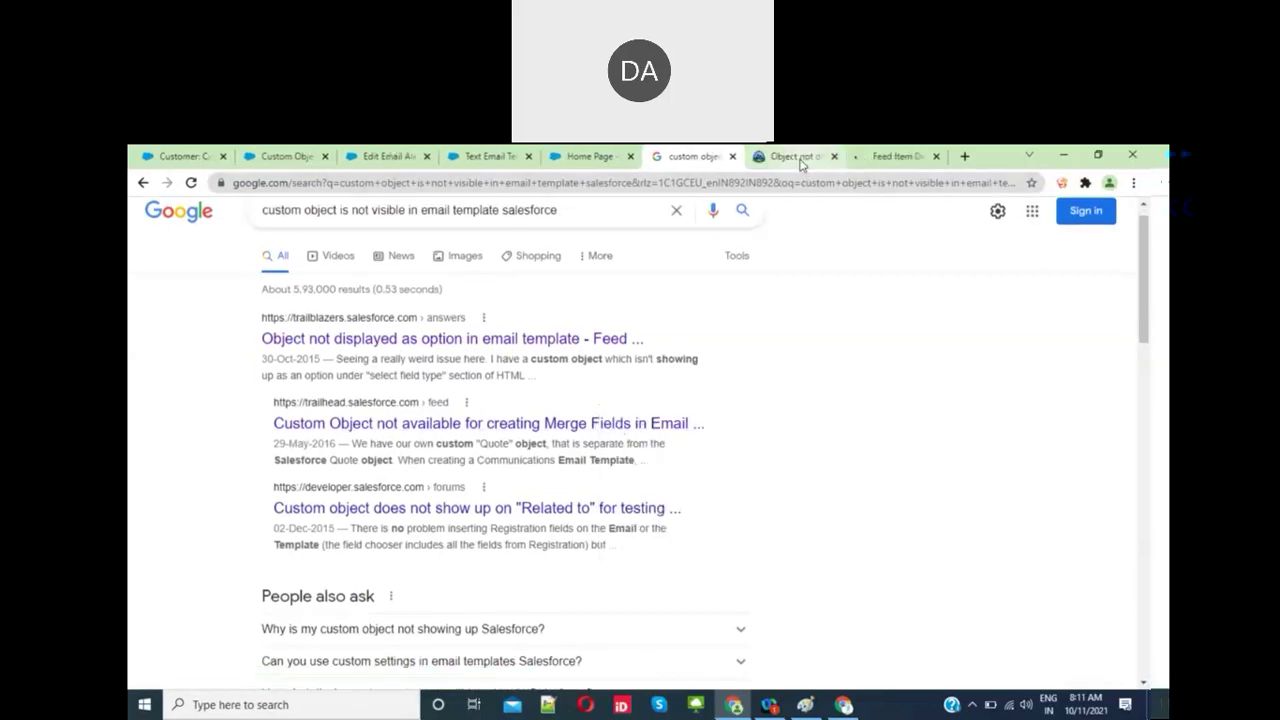
Step: Read the questions and best answers in both Trailhead community posts for a merge field workaround
left_click(798, 158)
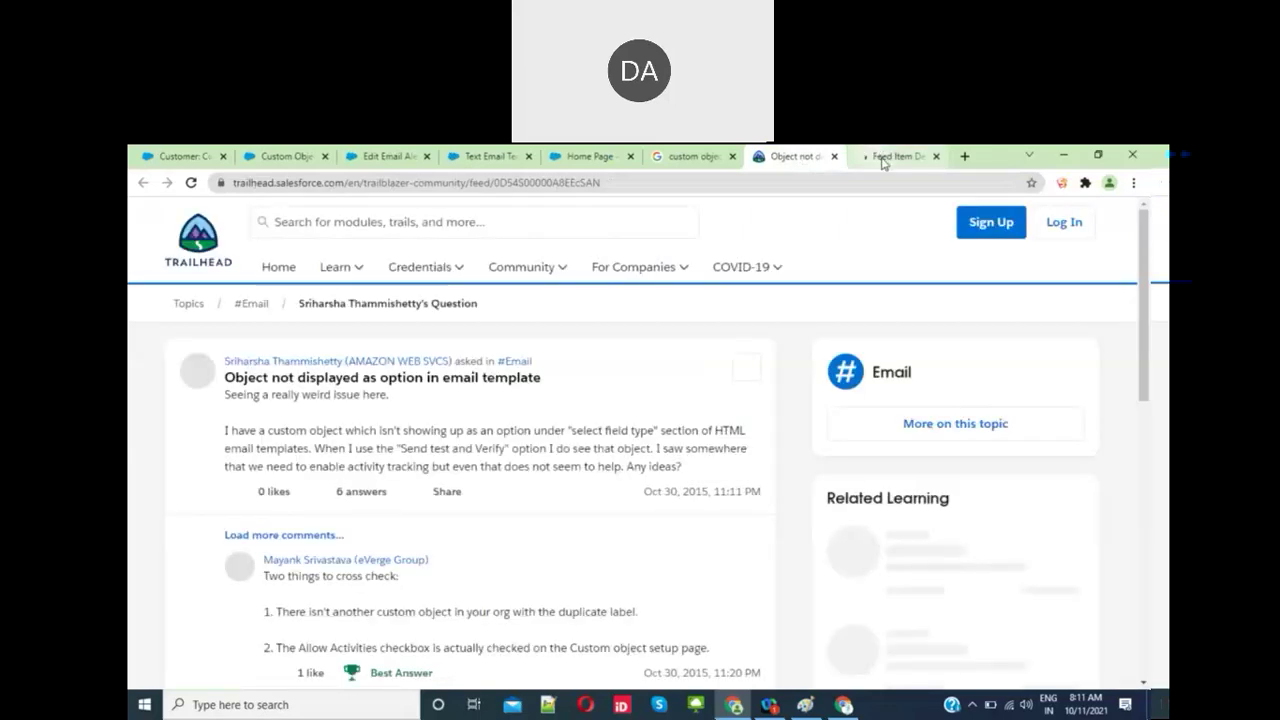
left_click(880, 157)
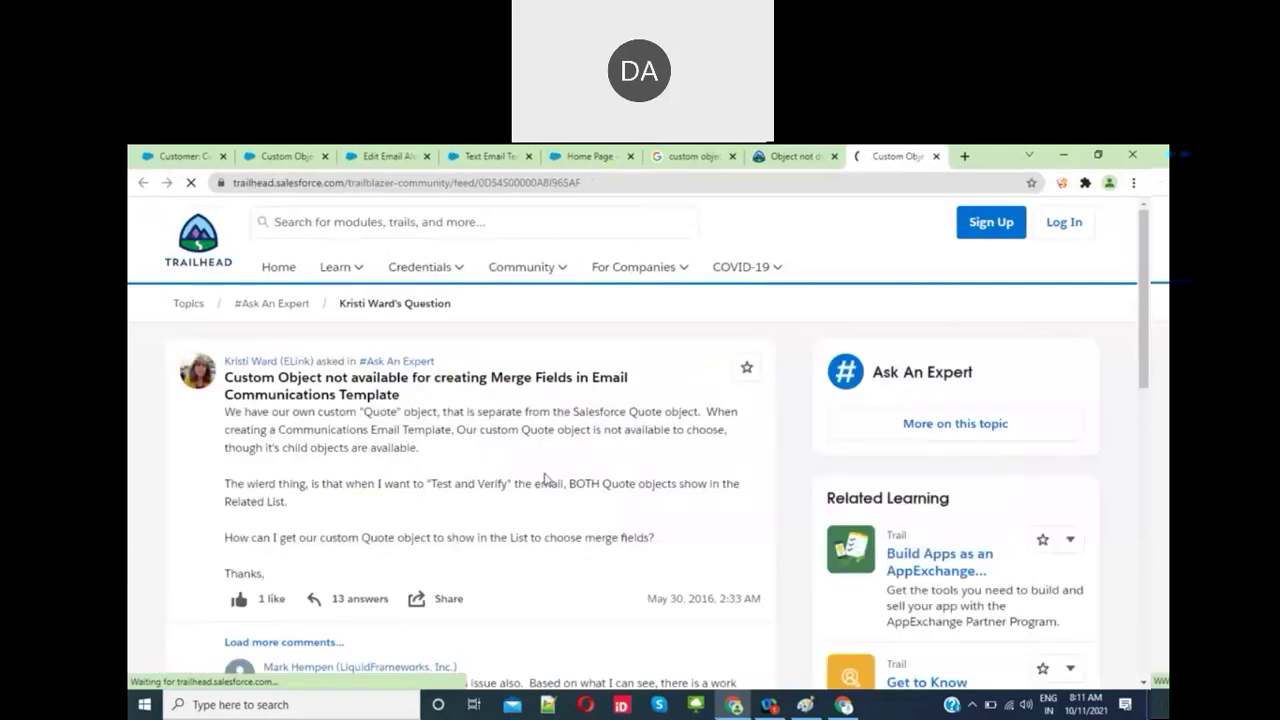
scroll(545, 480, "down", 2)
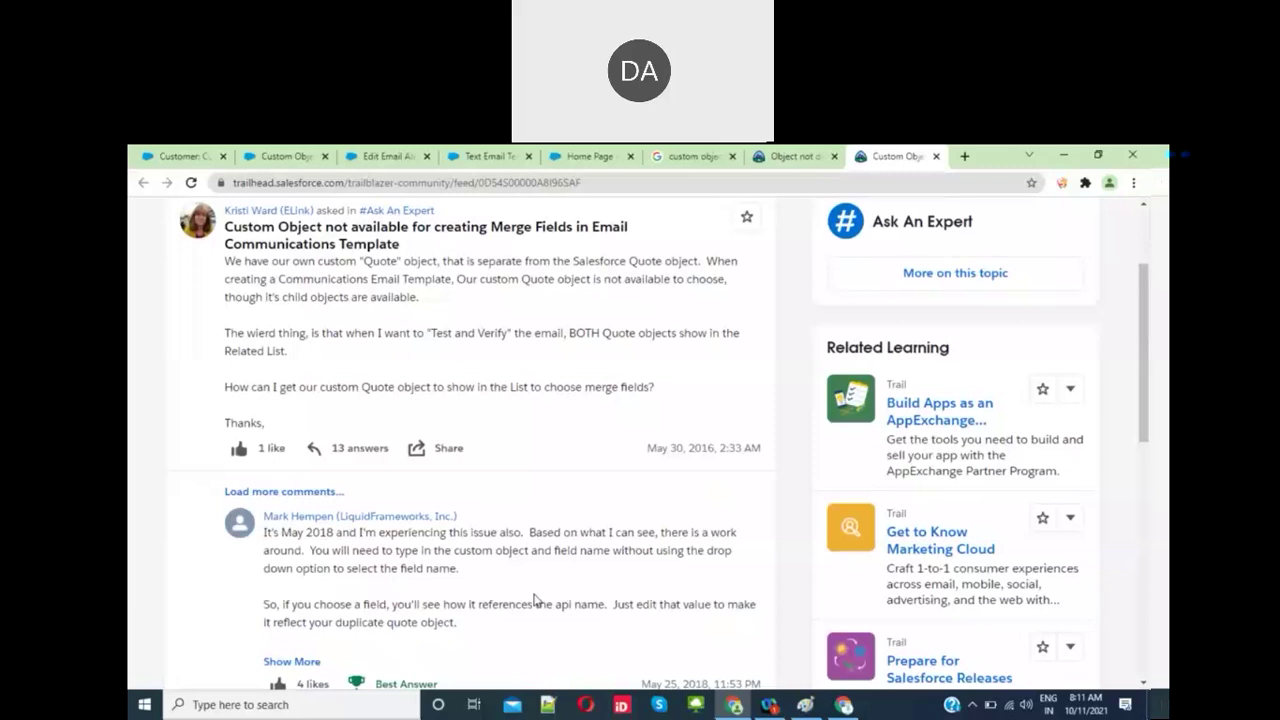
scroll(534, 600, "down", 1)
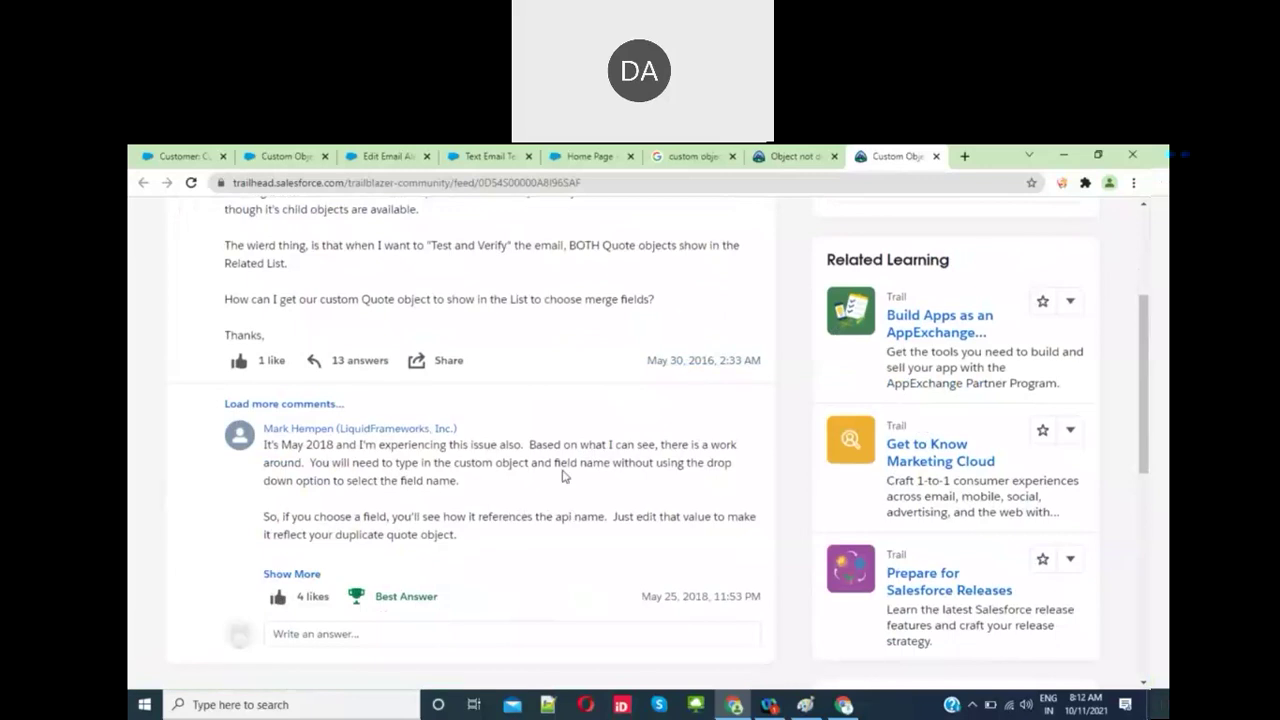
Step: Return to the new text email template and set its subject to "Welcome Email for {!Customer__c.Name}"
left_click(476, 160)
scroll(605, 447, "down", 2)
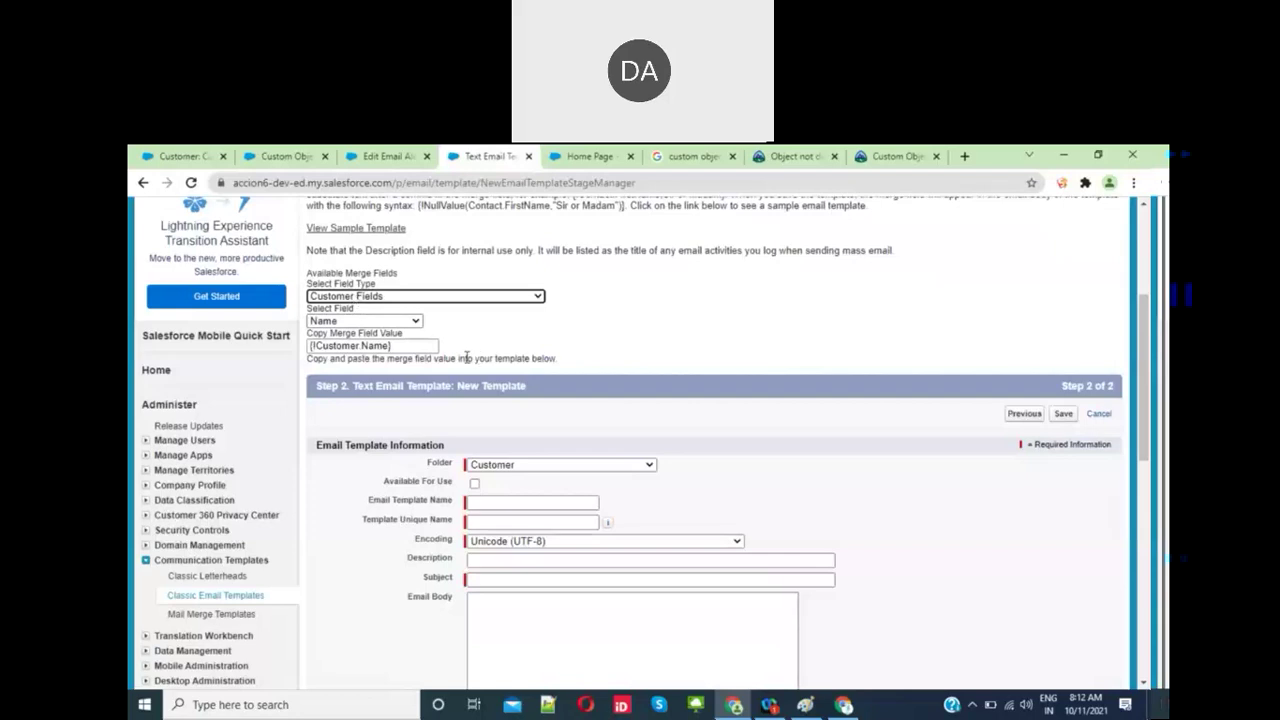
left_click(497, 580)
type("We")
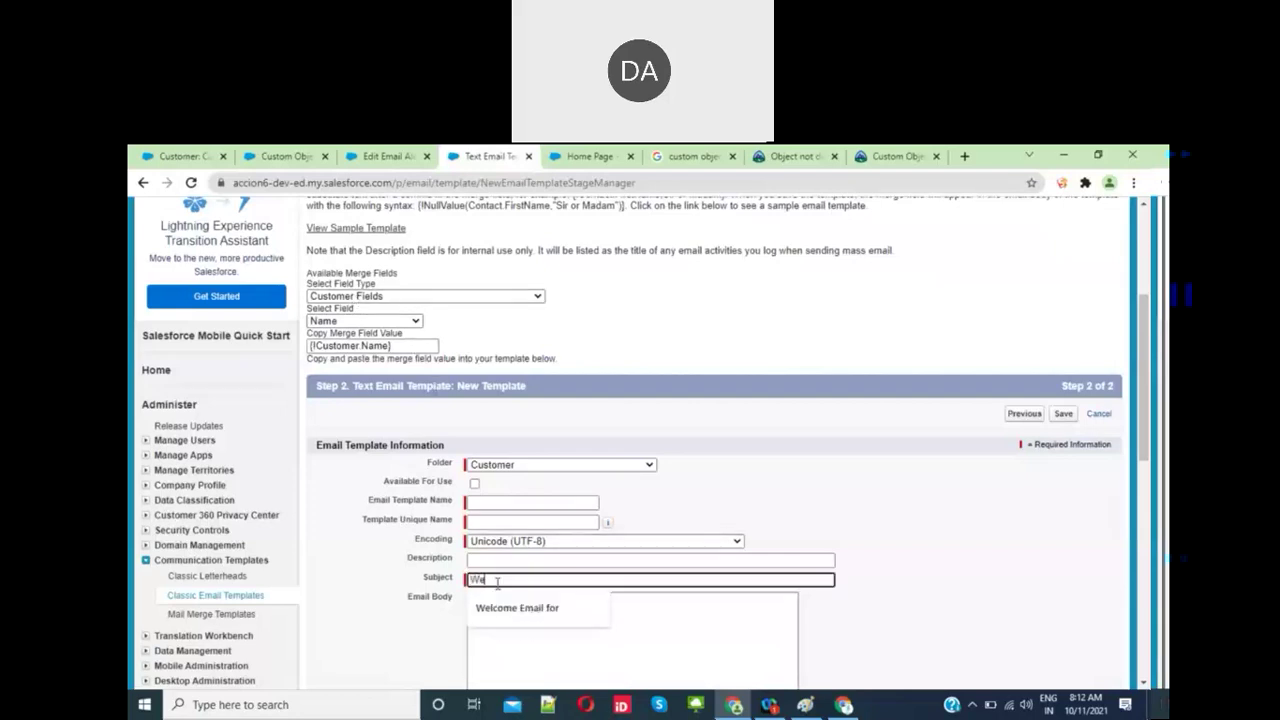
type("lcome Email for {")
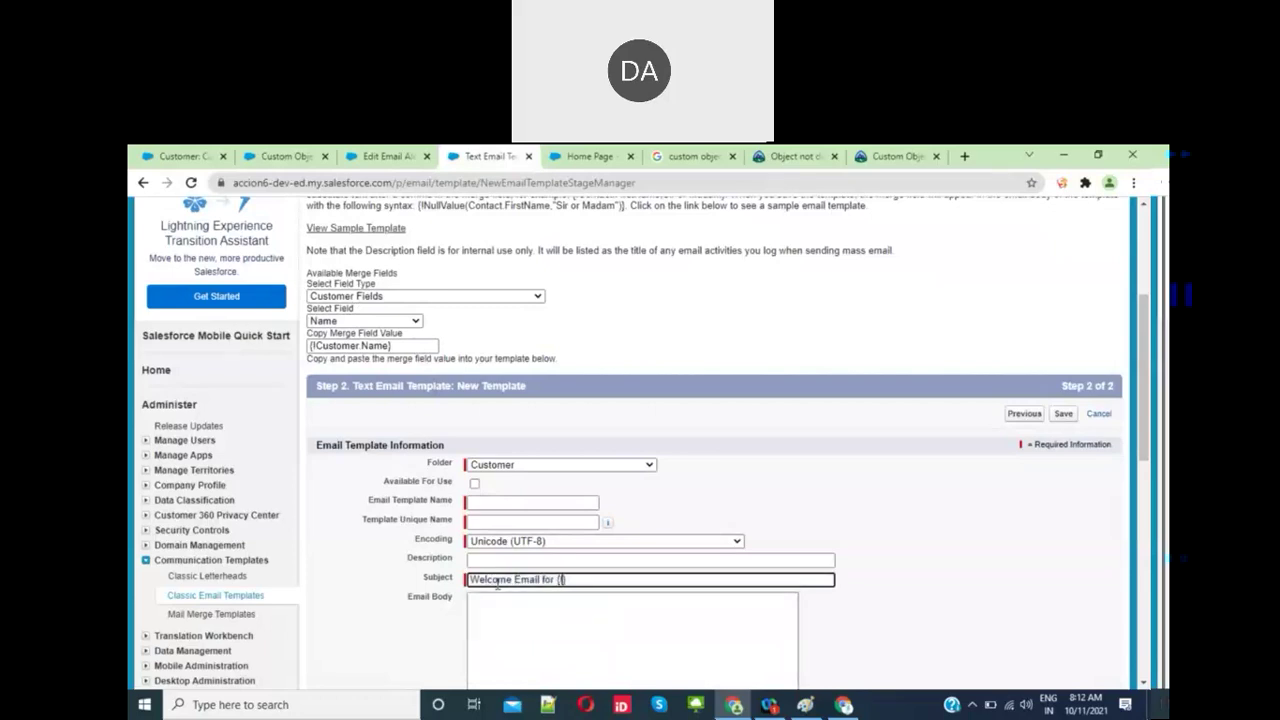
type("!Customer__c.Name")
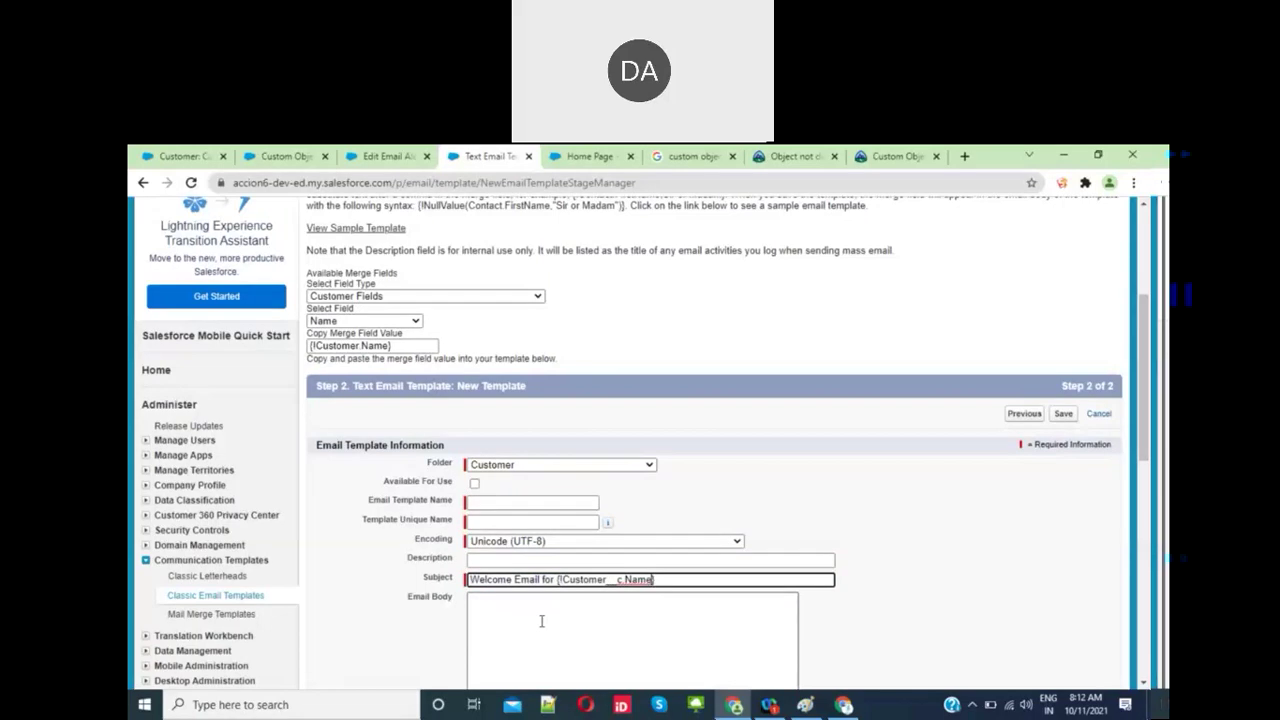
Step: Start the email body with the greeting "HI {!Customer__c.Name},", reusing the merge field from the subject
left_click(541, 621)
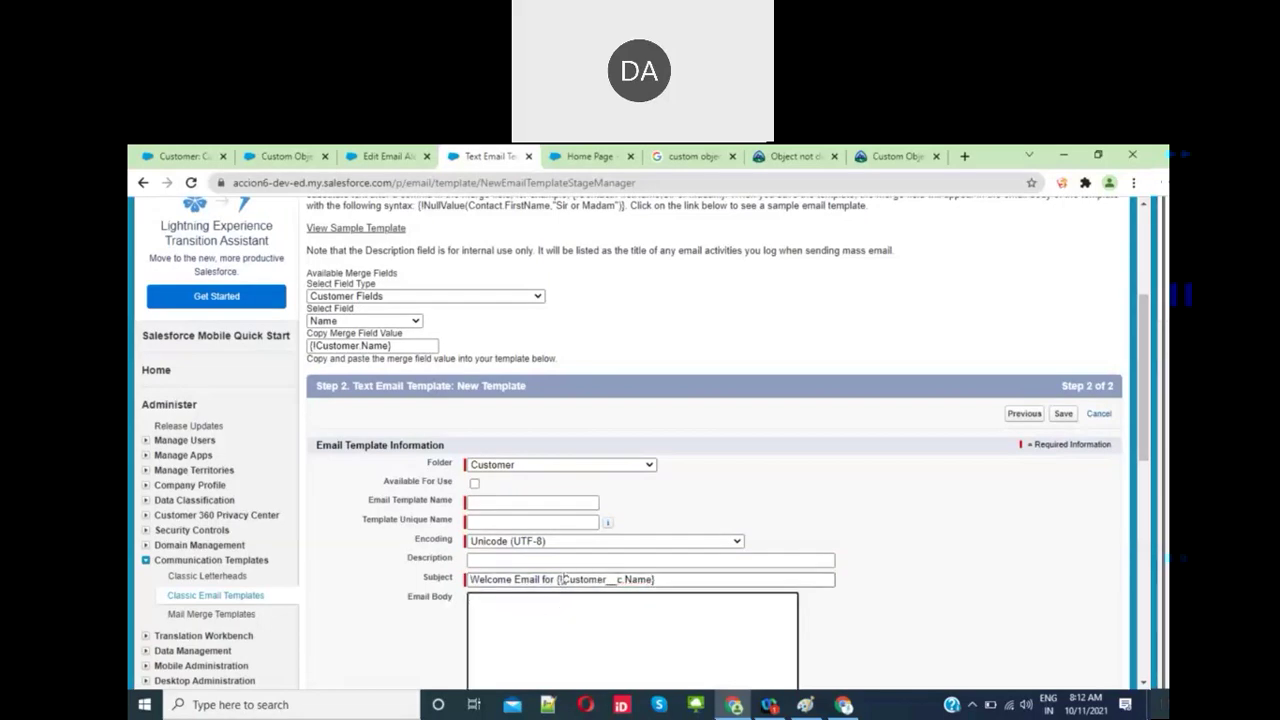
left_click_drag(557, 580, 683, 583)
key("ctrl+c")
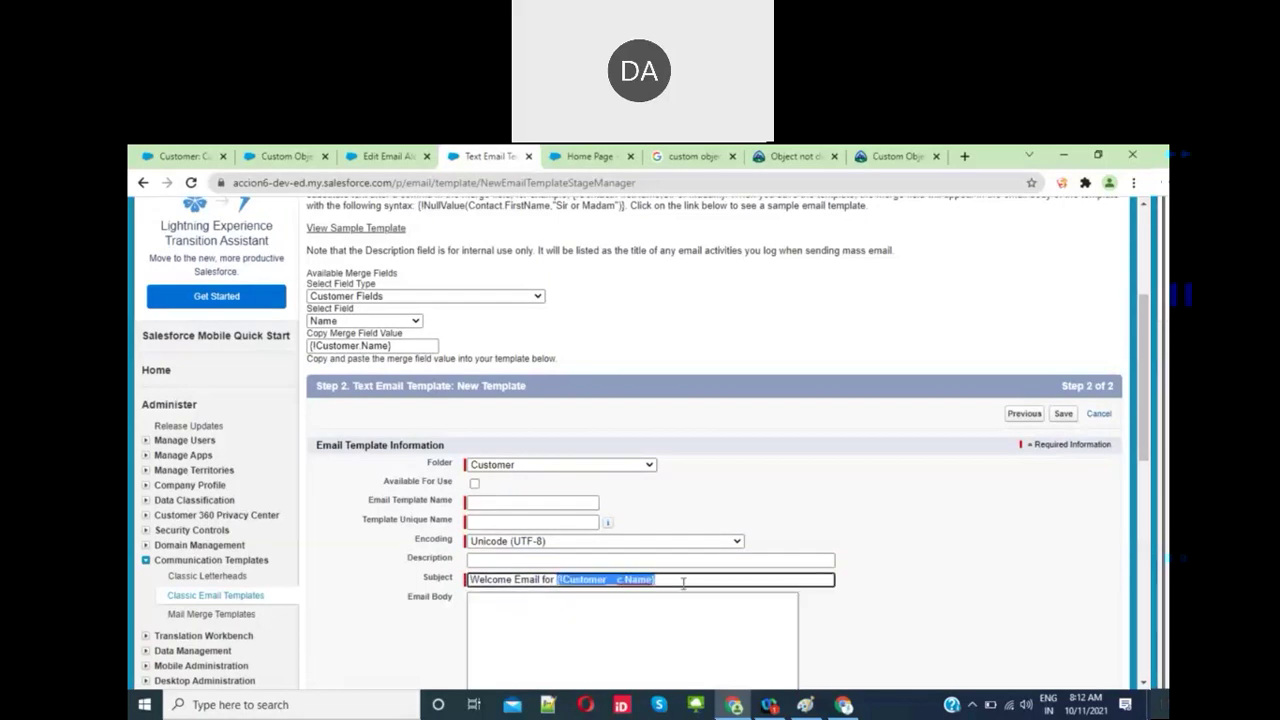
left_click(587, 637)
type("Hi")
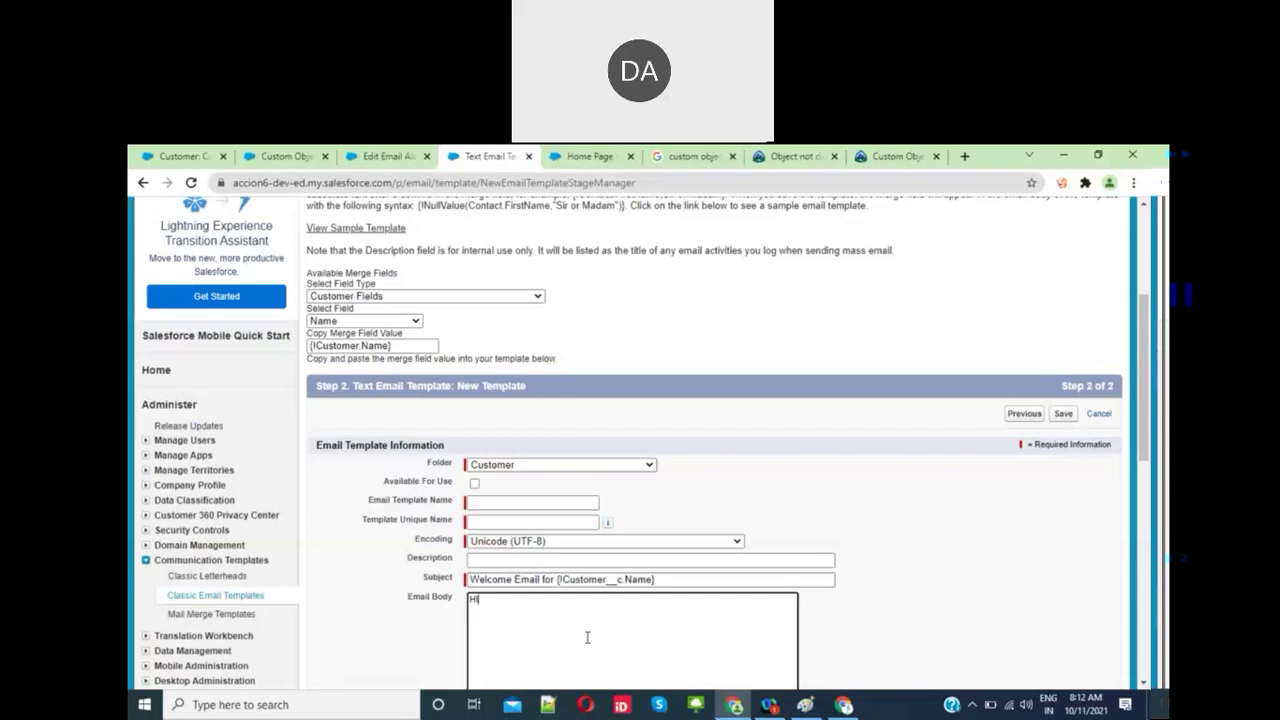
key("ctrl+v")
scroll(606, 634, "down", 3)
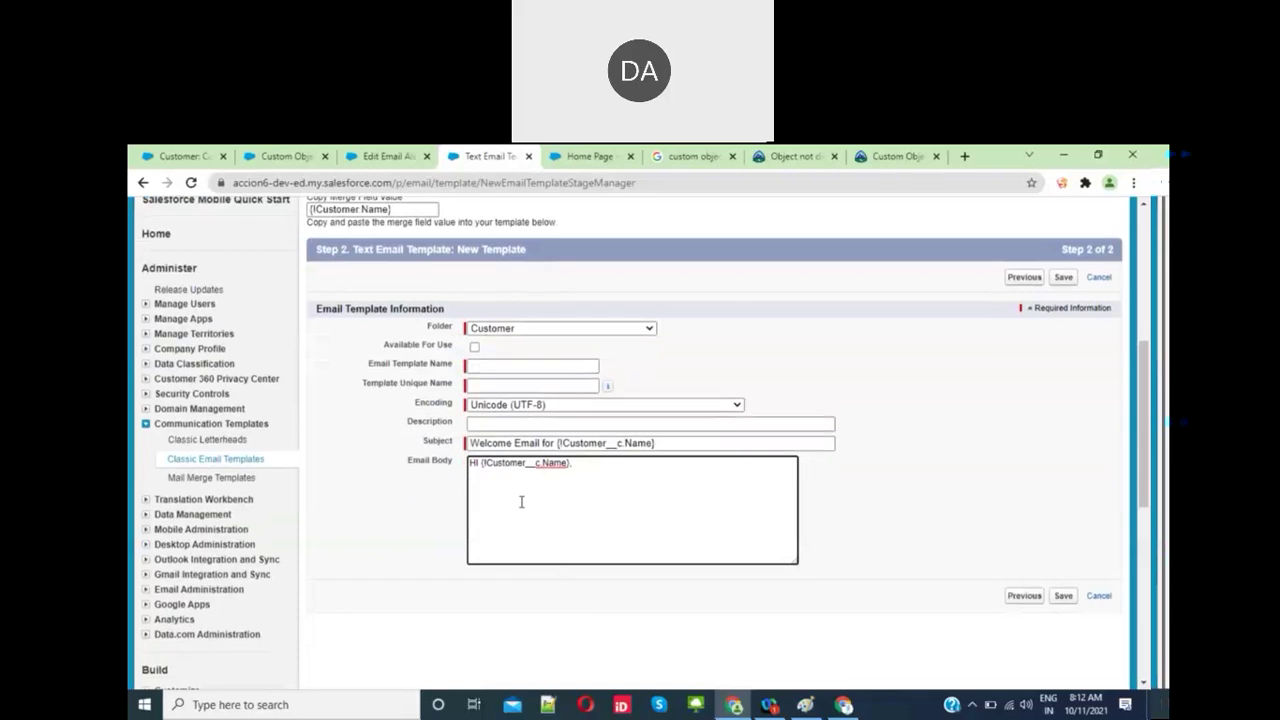
Step: Add "Welcome to the company. Your details are below." to the email body, followed by the line "Name : {!Customer__c.Name}"
type("Welcome to the company. Your")
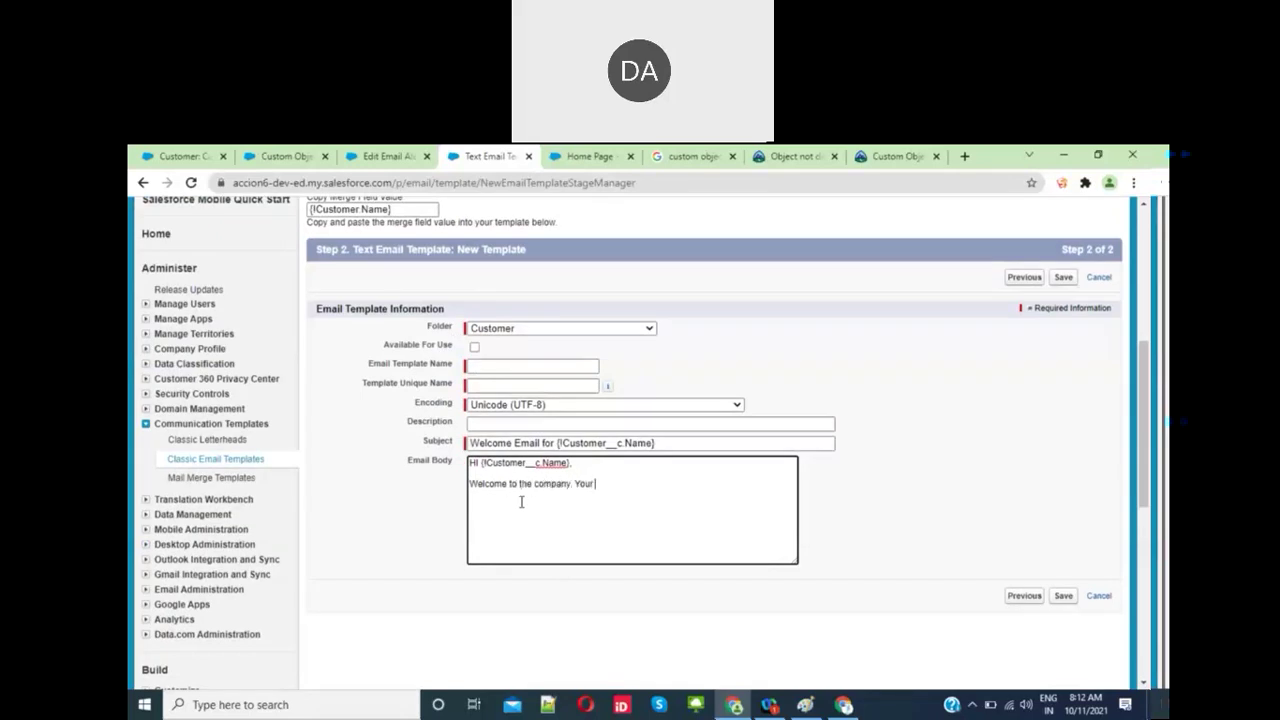
type(" details are ne")
type("w")
key("BackSpace")
key("BackSpace")
key("BackSpace")
type("below.")
type("Name :")
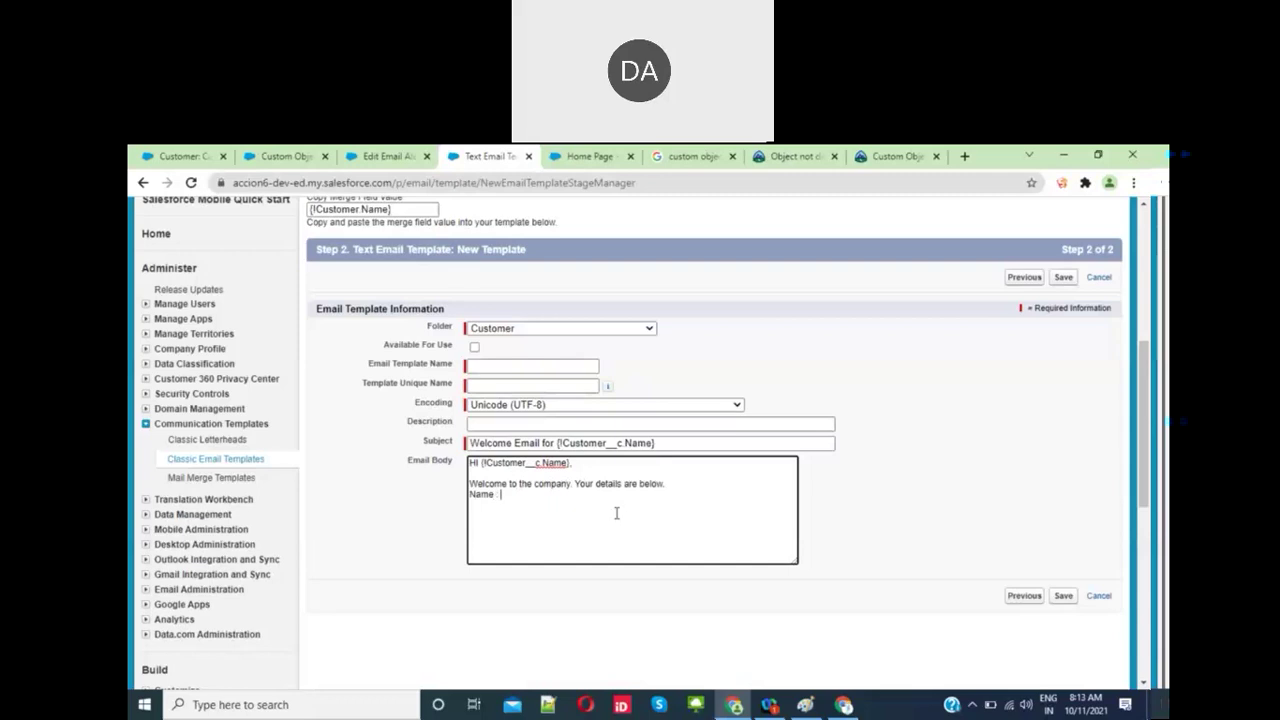
key("ctrl+v")
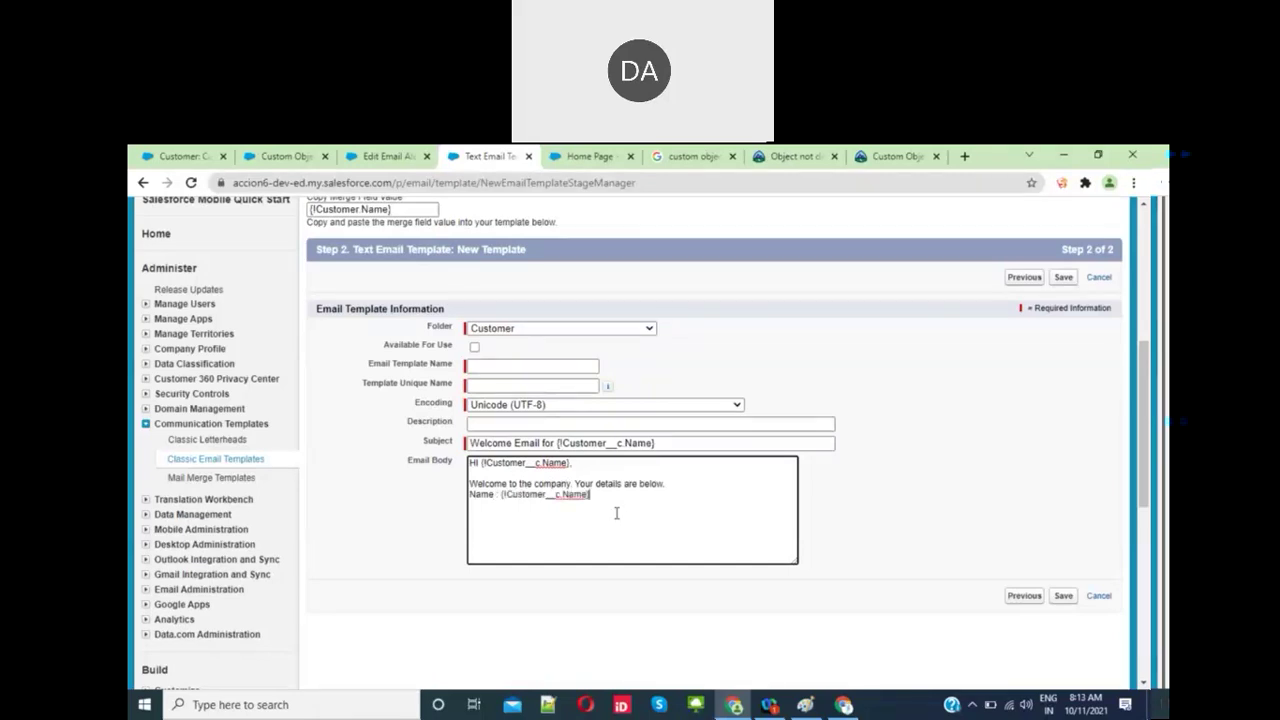
key("Return")
left_click(598, 163)
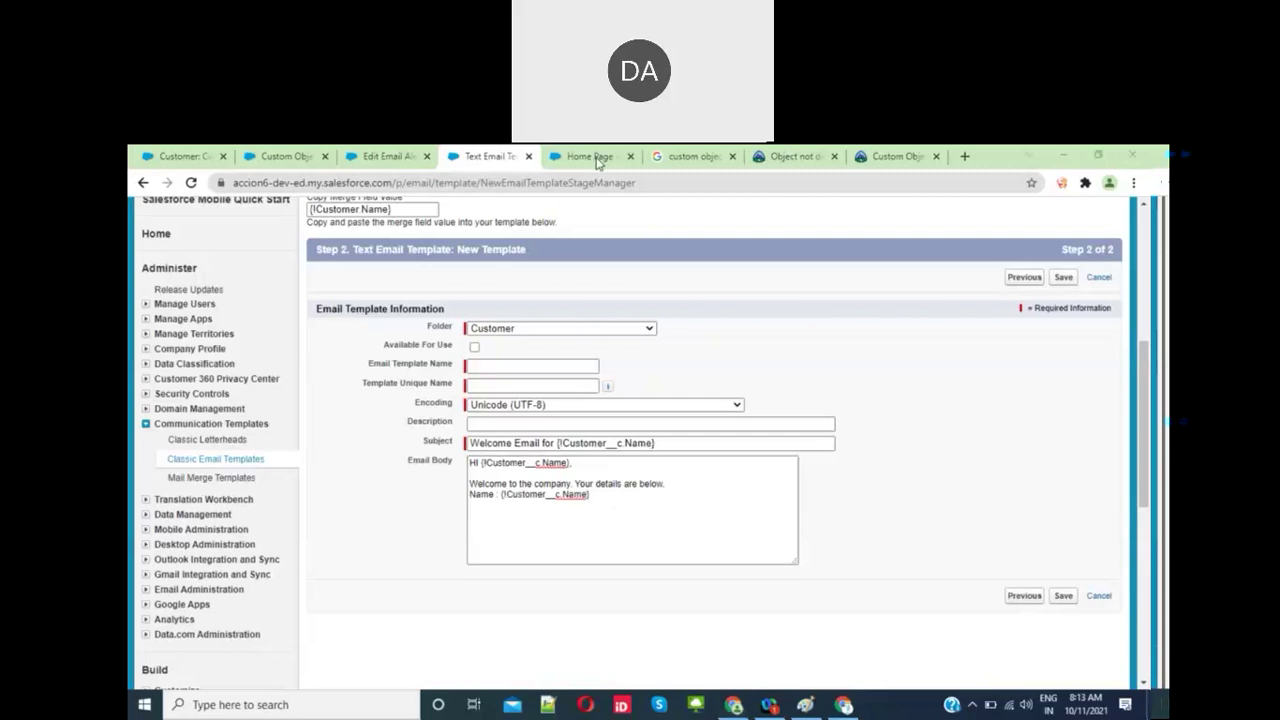
Step: Make the template available for use and name it "Welcome Email"
left_click(474, 346)
left_click(484, 365)
left_click(484, 365)
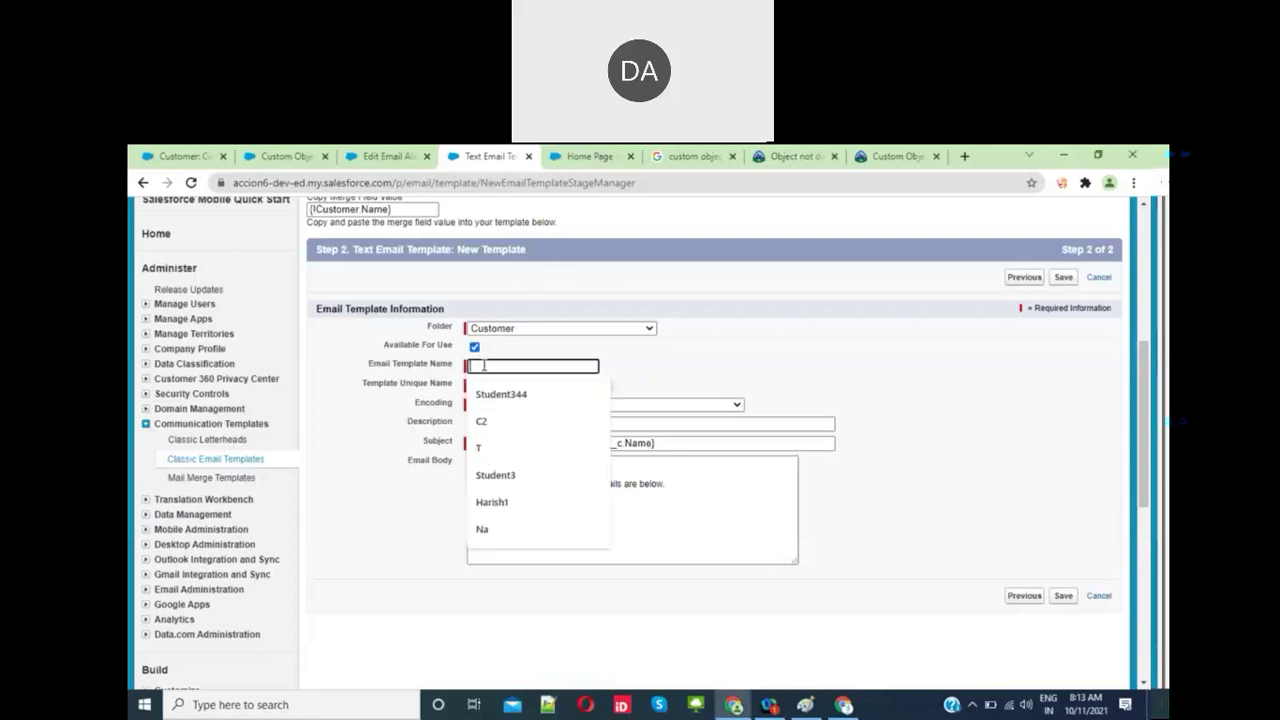
type("Welcome")
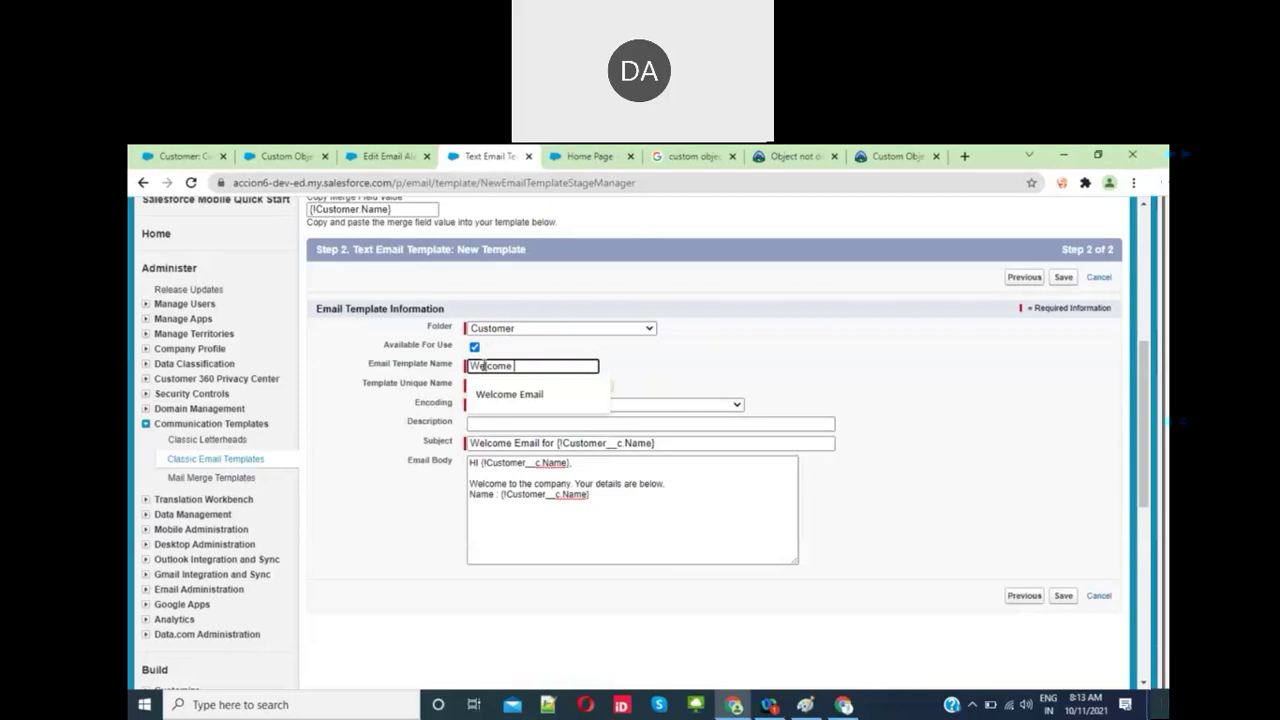
left_click(509, 394)
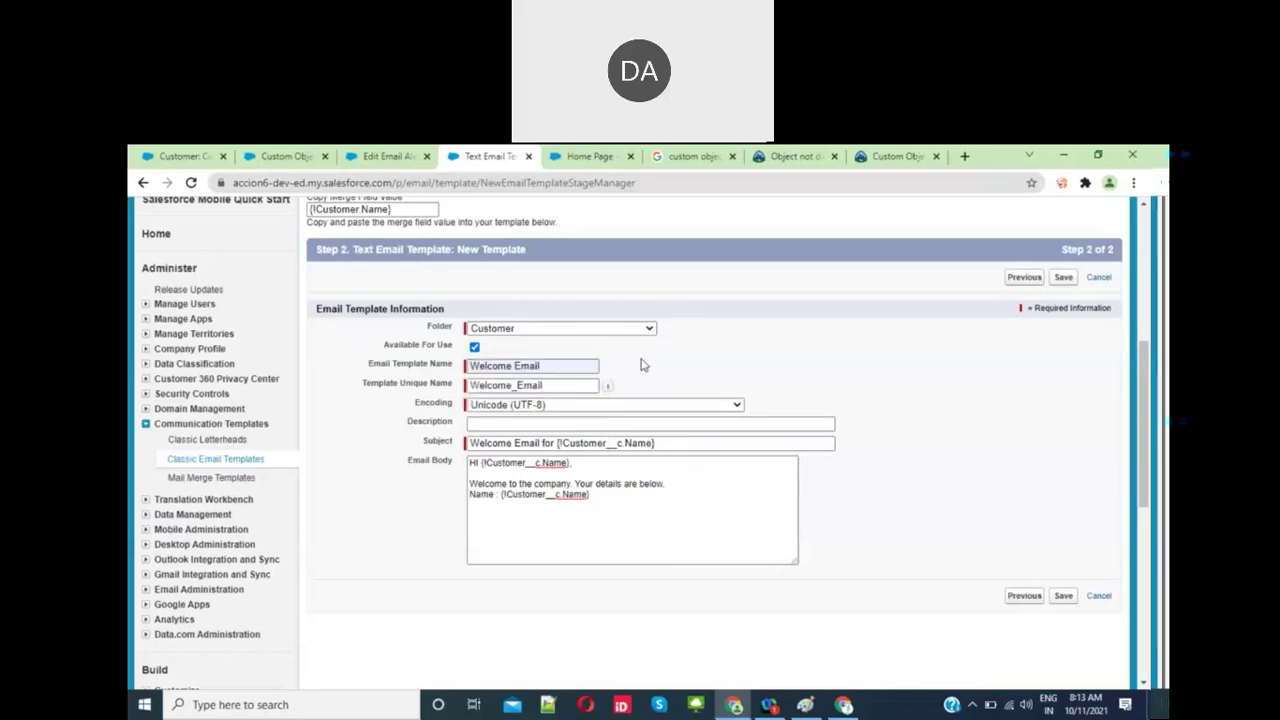
Step: Add the line "Email : {!Customer__c.Customer_Email__c}" below the name line in the email body
scroll(896, 462, "down", 1)
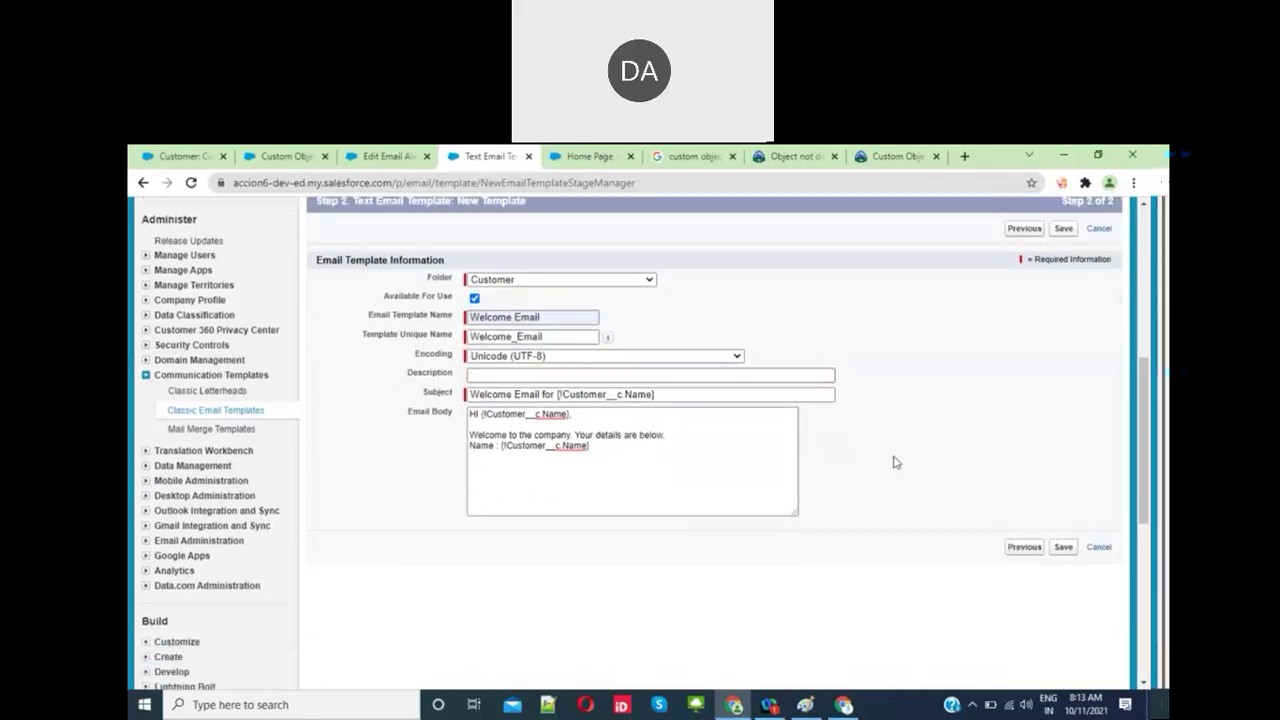
scroll(896, 462, "down", 1)
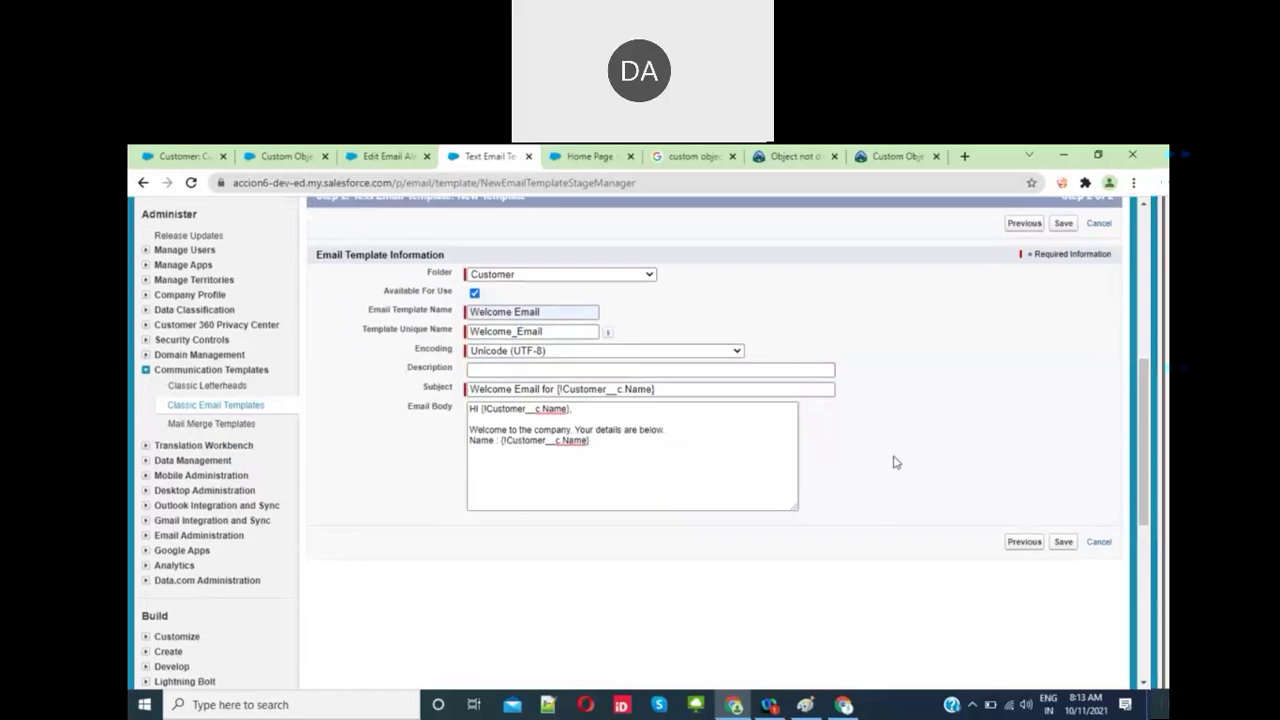
left_click(634, 452)
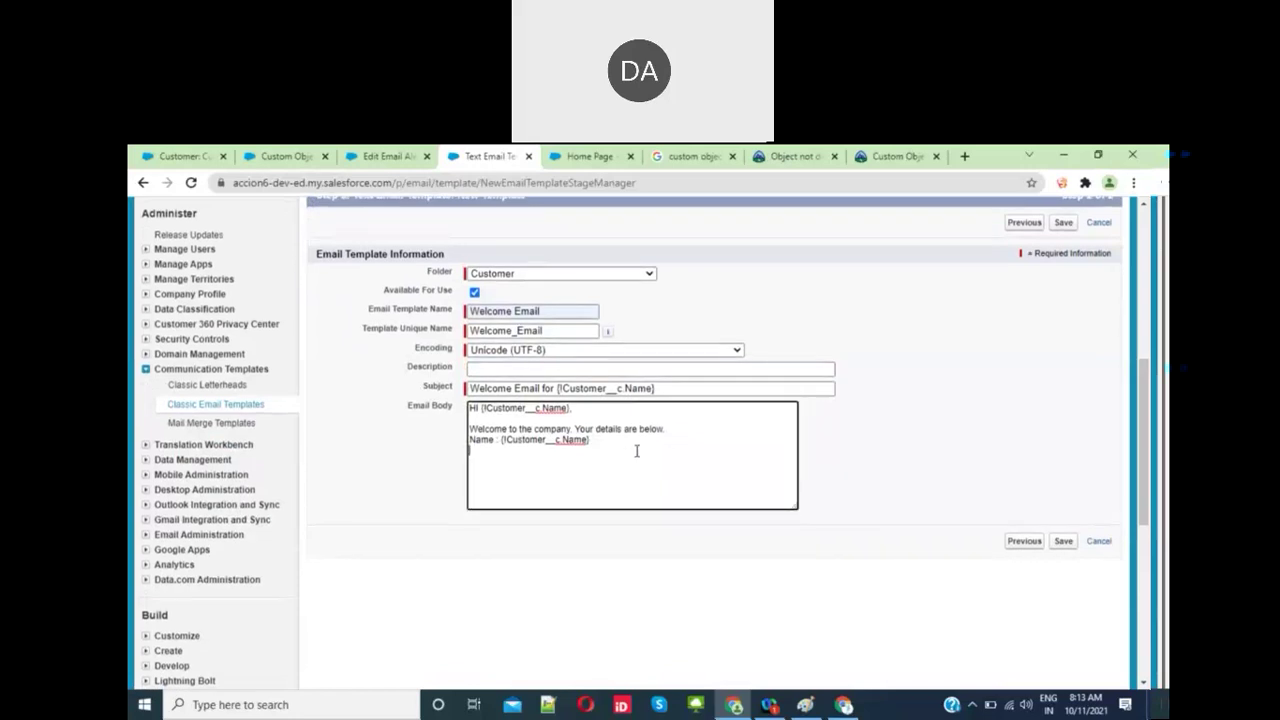
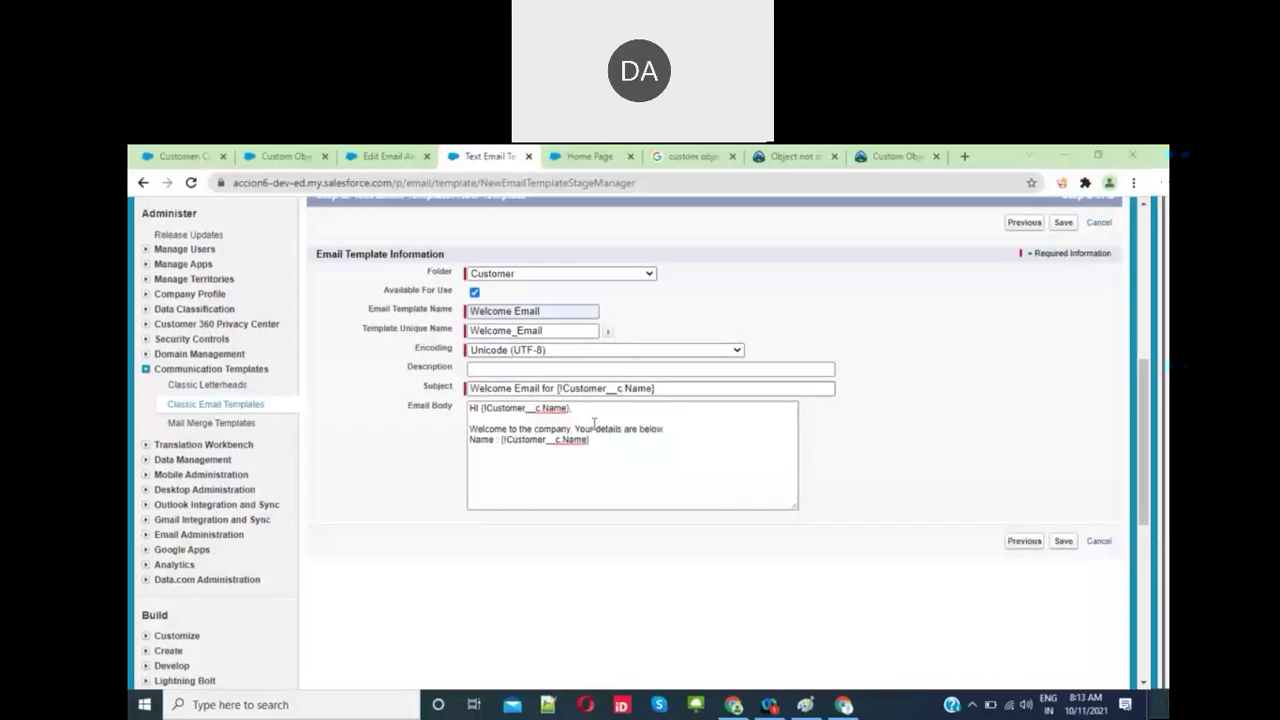
left_click(632, 462)
type("Email")
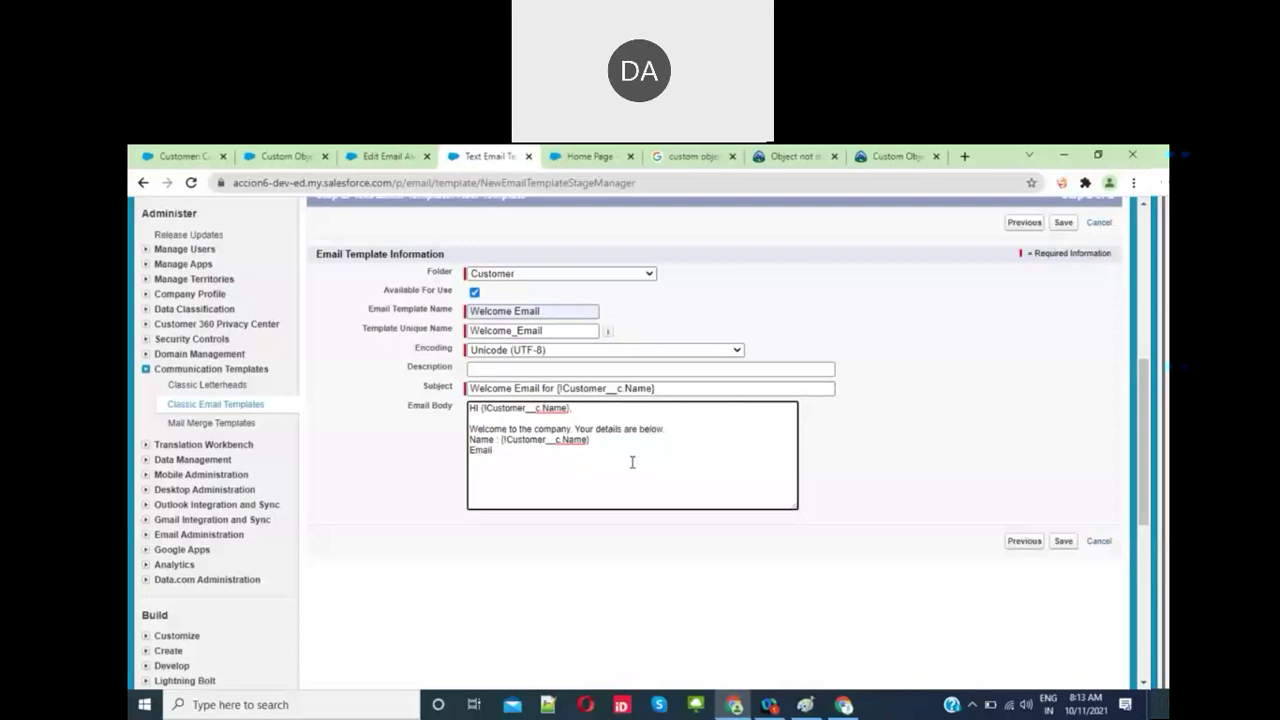
type(" :")
type("{!Customer__c.Name}")
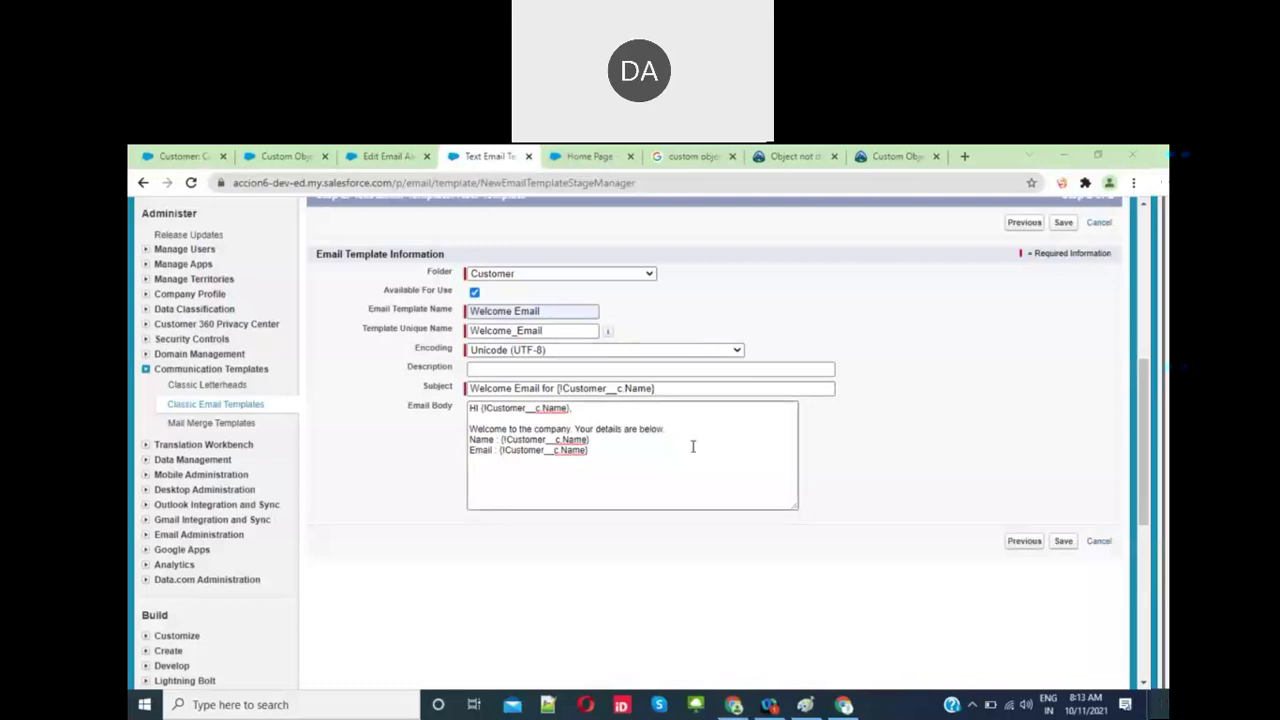
double_click(578, 450)
type("Custome")
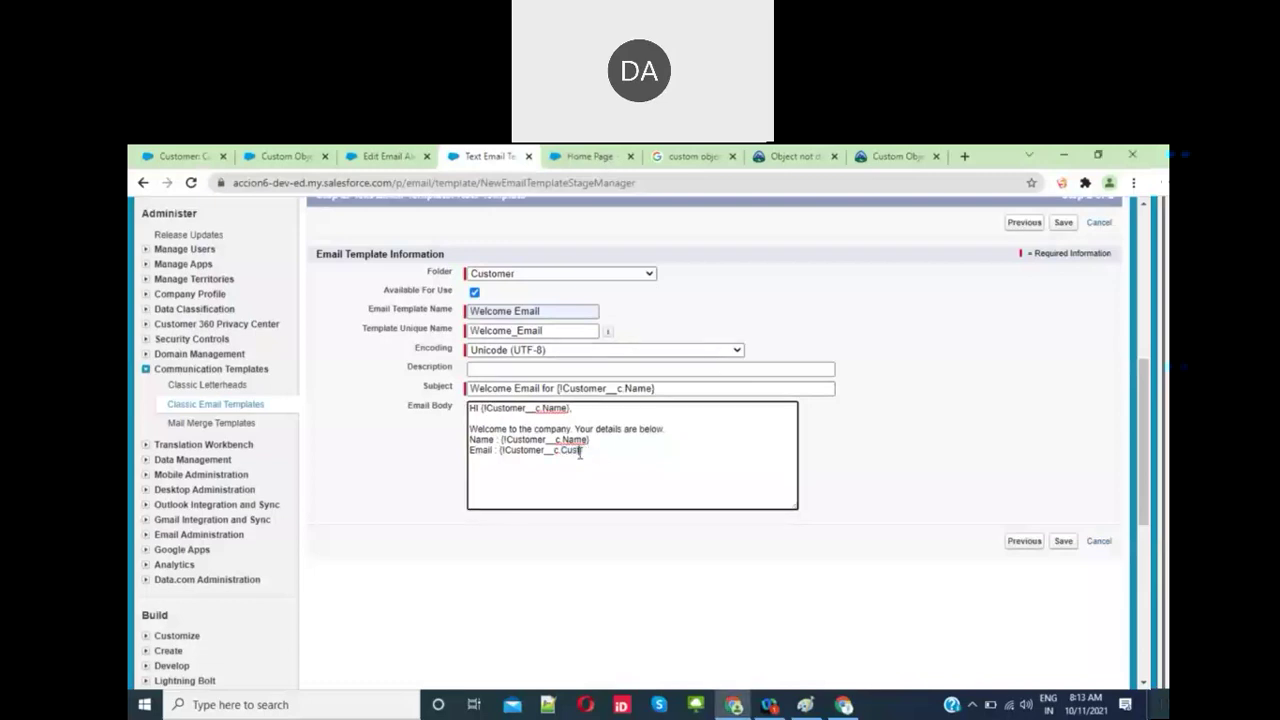
type("r_Email__c")
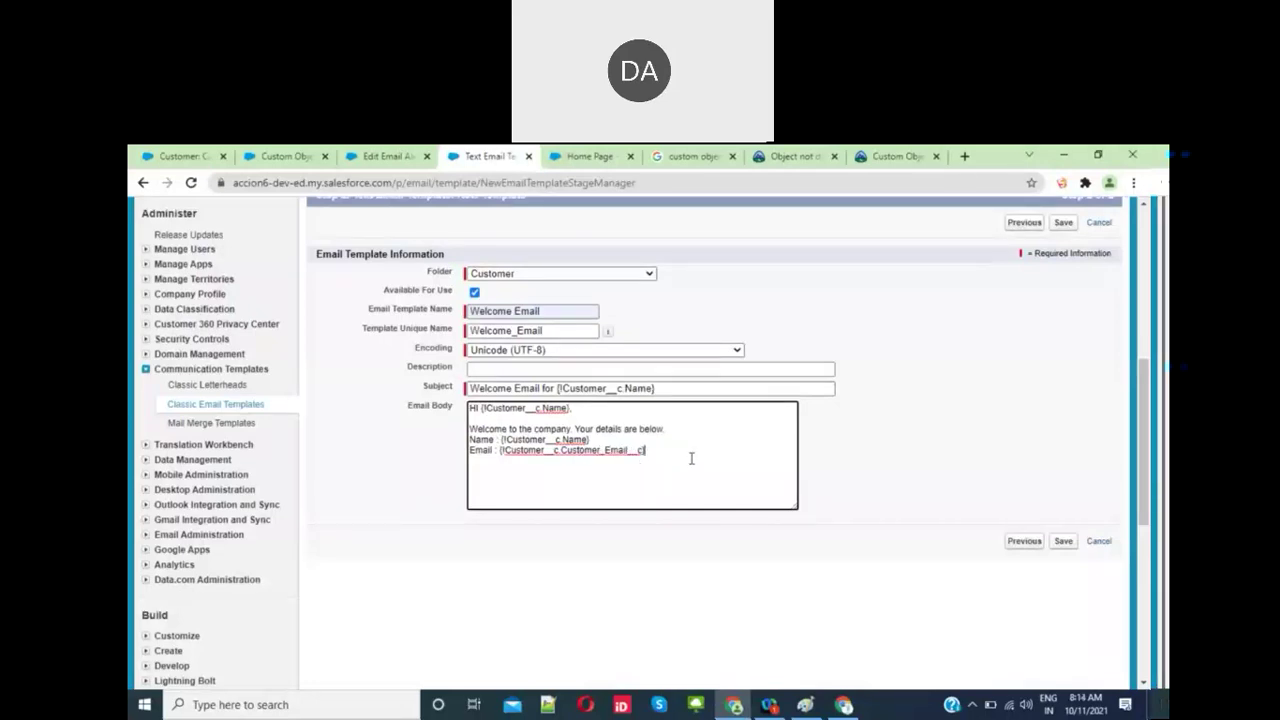
Step: Close the email body with the sign-off "Thanks," and "Salesforce" on separate lines
key("Return")
type("Thanks,")
key("Return")
type("Salesforce")
Step: Look up the merge field value for Student Name under Student Fields to check the custom object syntax
scroll(716, 317, "up", 1)
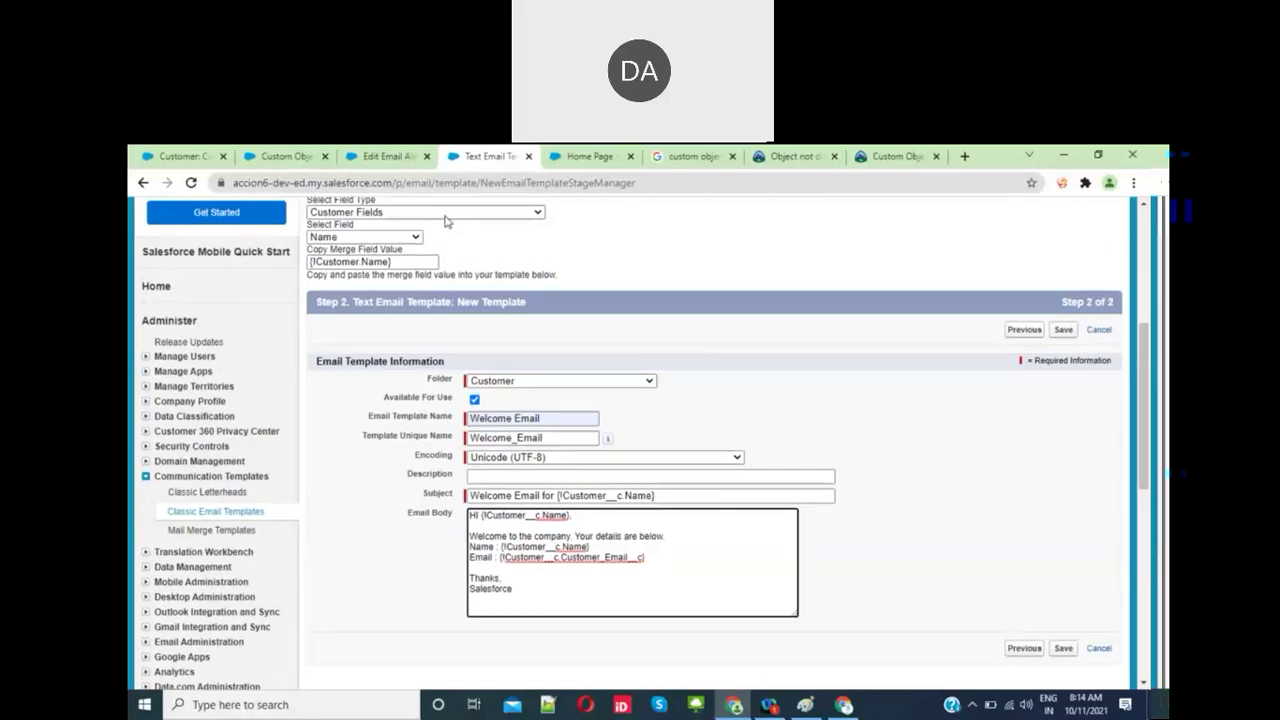
scroll(751, 497, "down", 3)
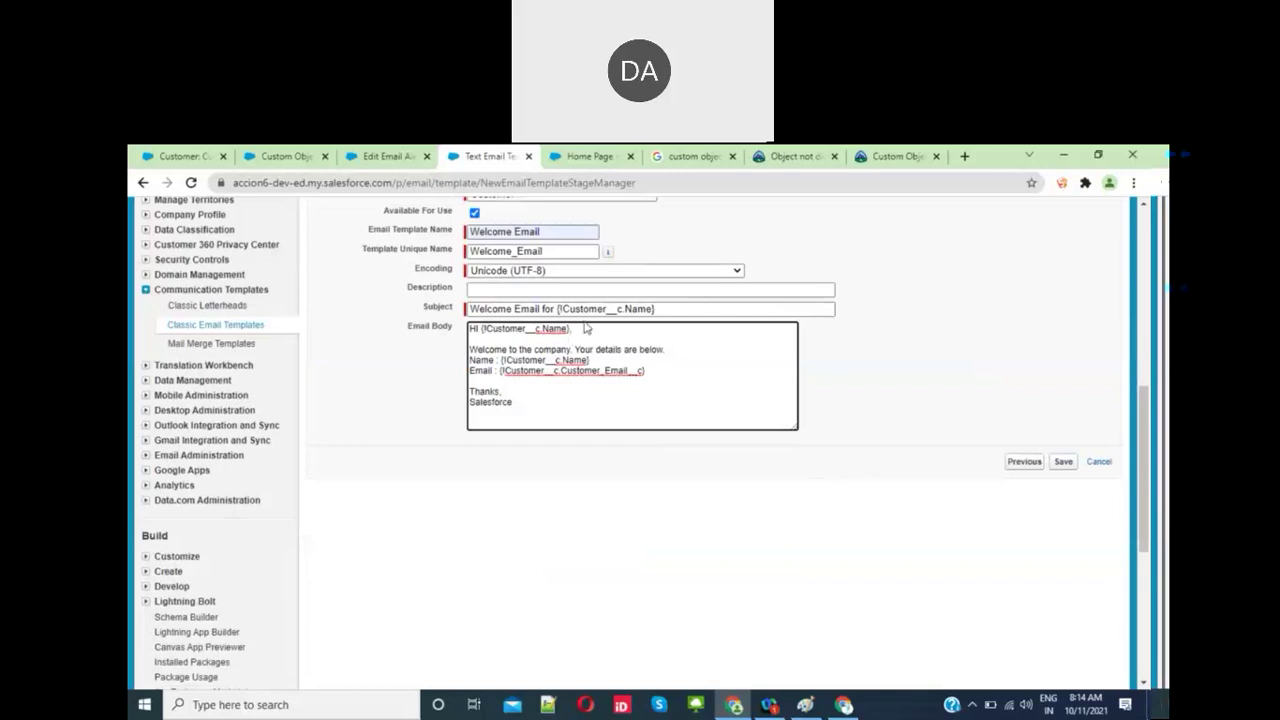
scroll(557, 309, "up", 4)
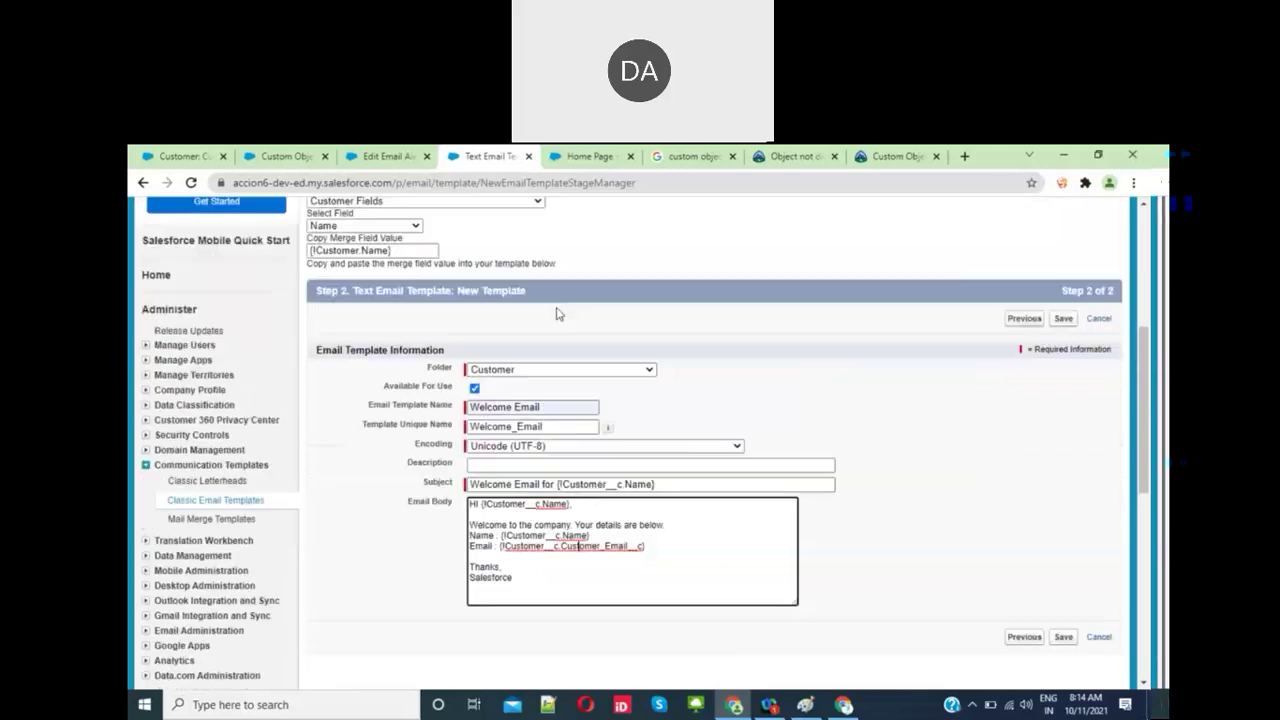
left_click(399, 279)
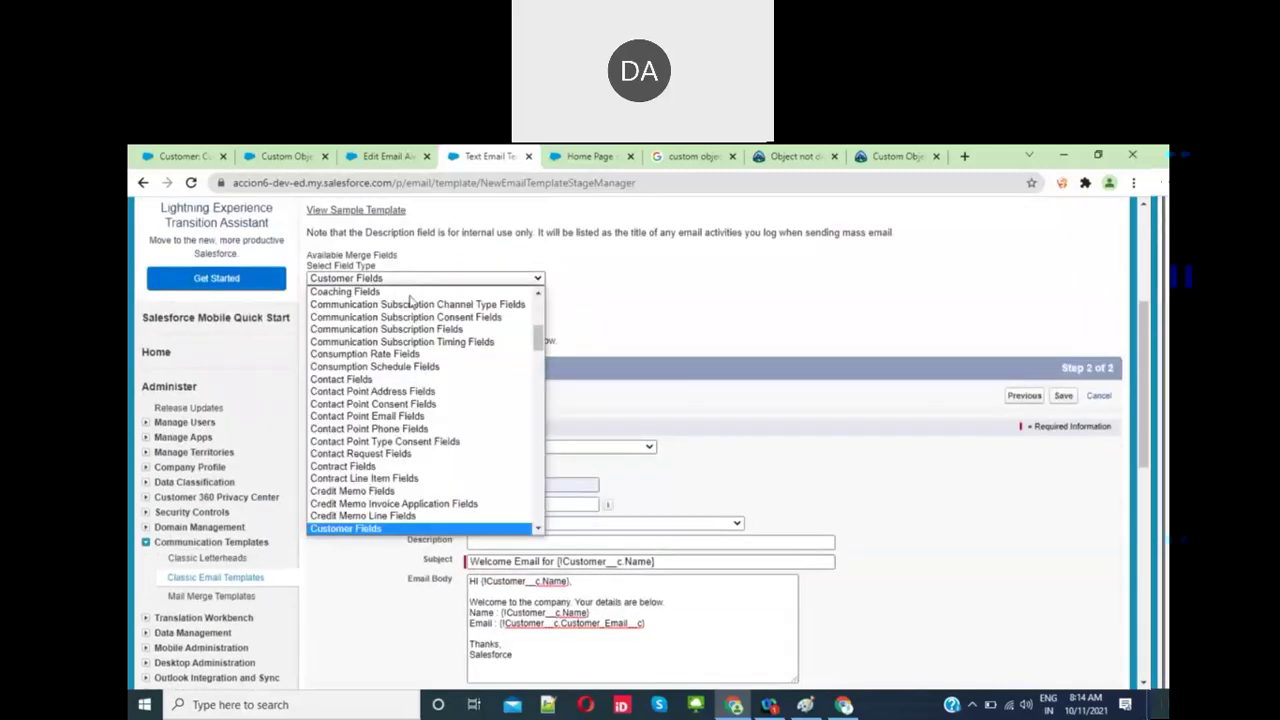
scroll(447, 414, "up", 1)
key("s")
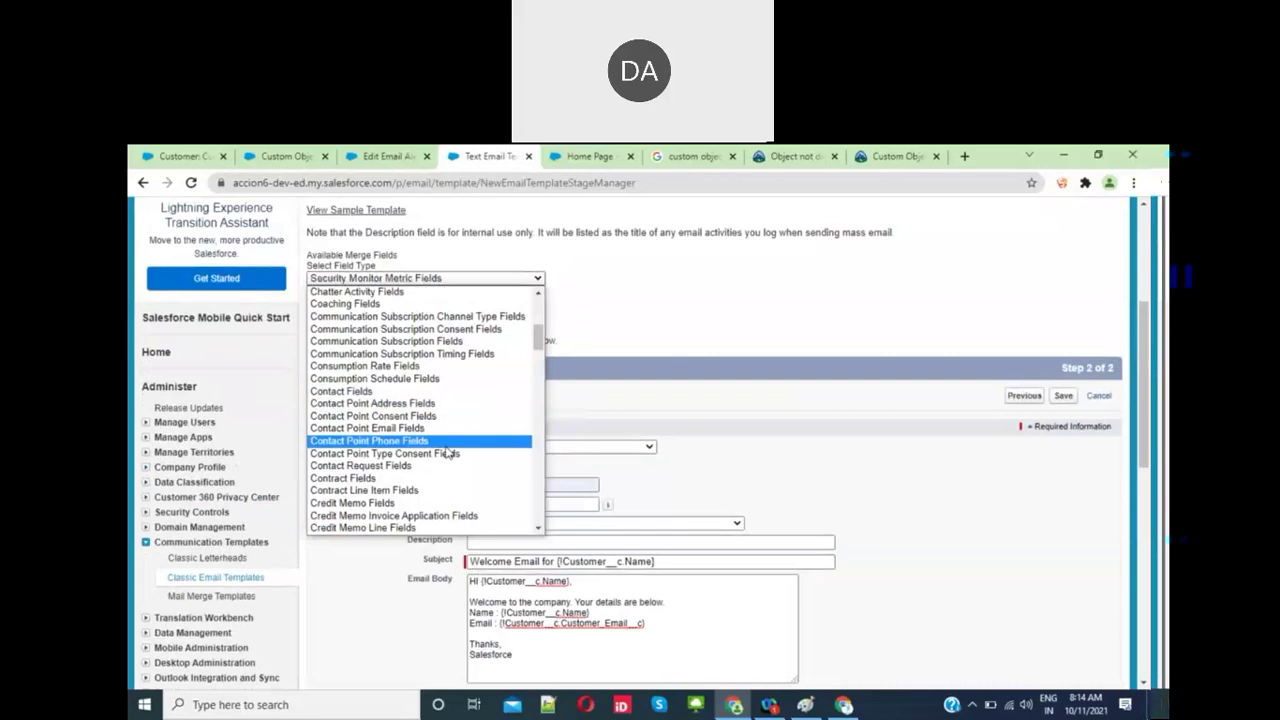
key("t")
key("Down")
key("Down")
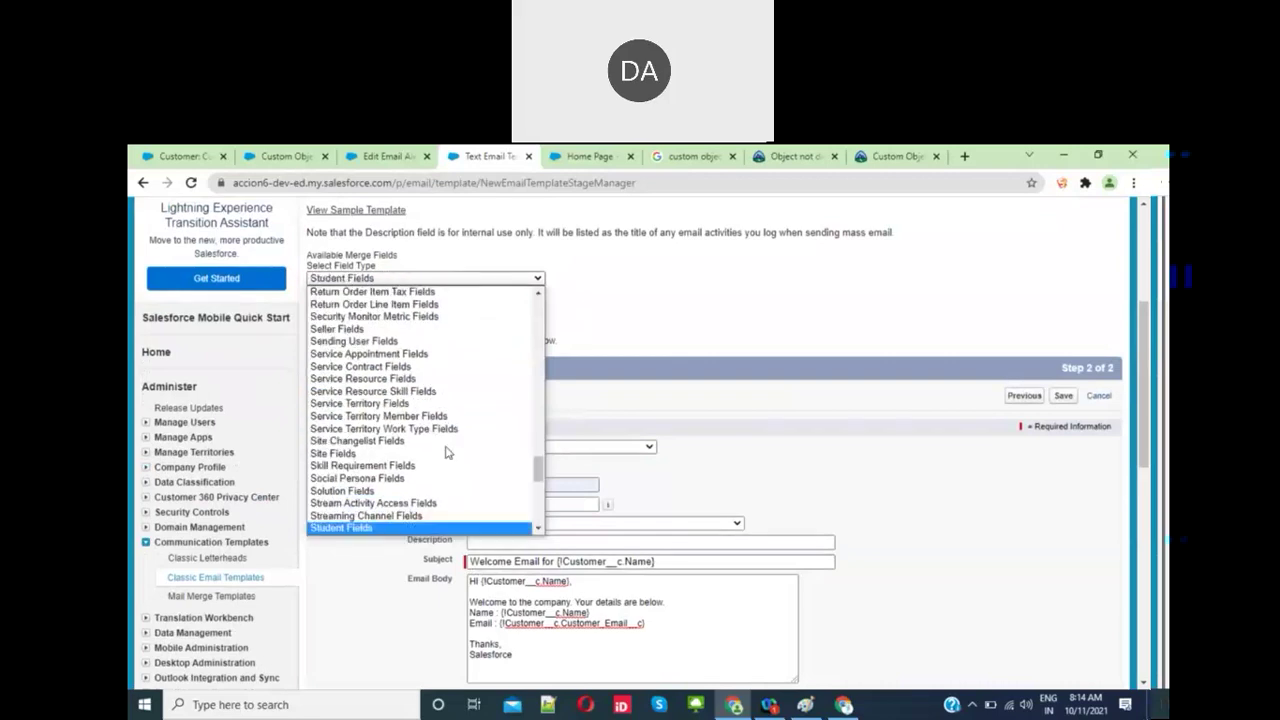
key("Return")
left_click(414, 302)
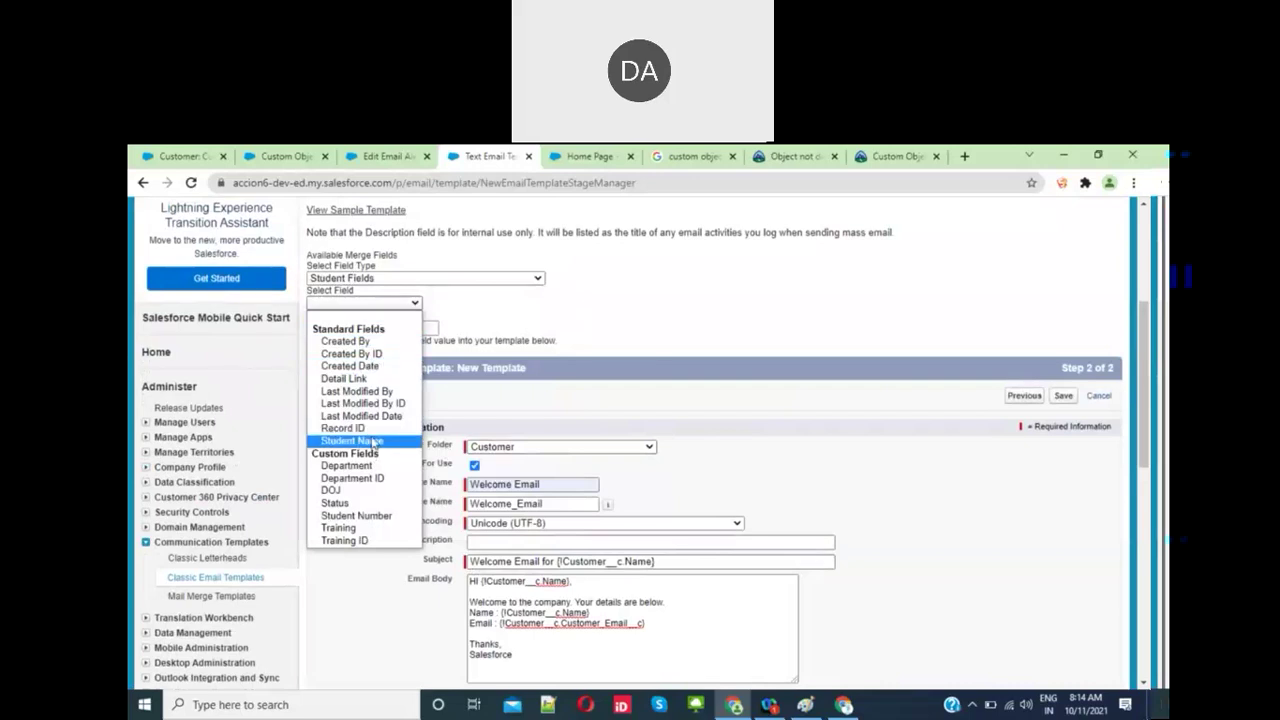
left_click(372, 441)
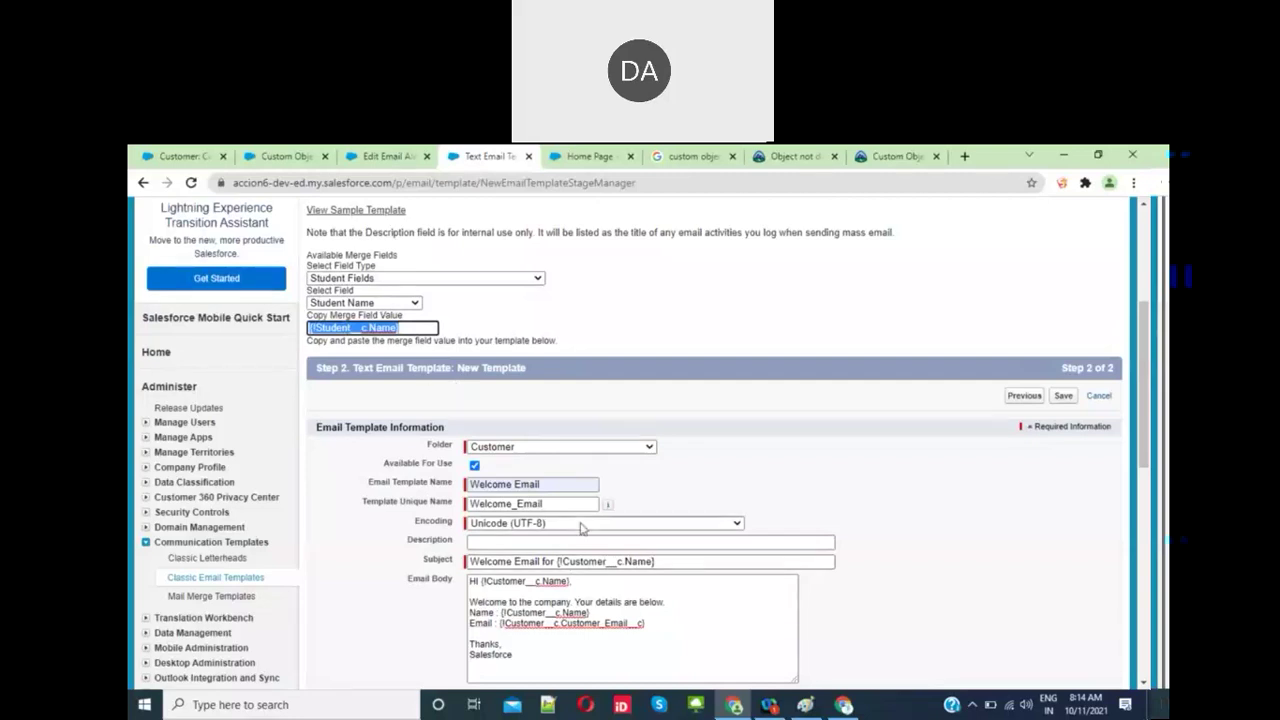
Step: Check the merge field in the subject and save the new text email template
left_click(600, 562)
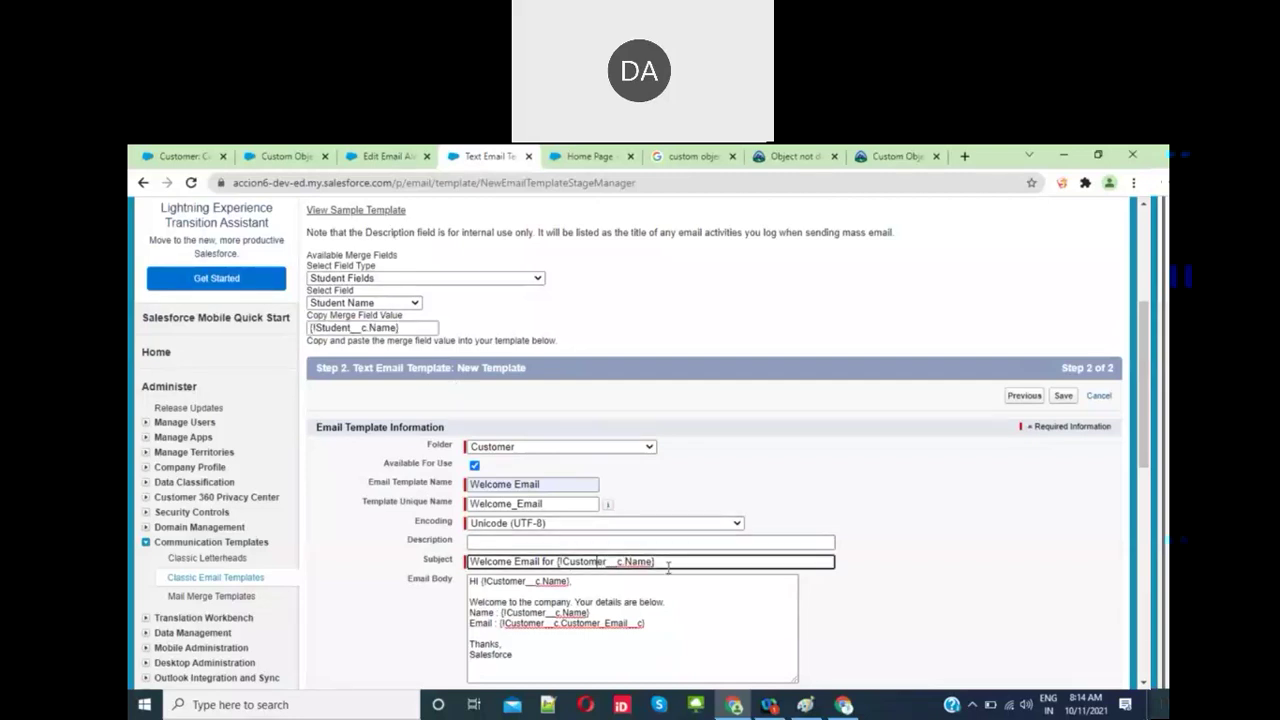
scroll(668, 566, "down", 3)
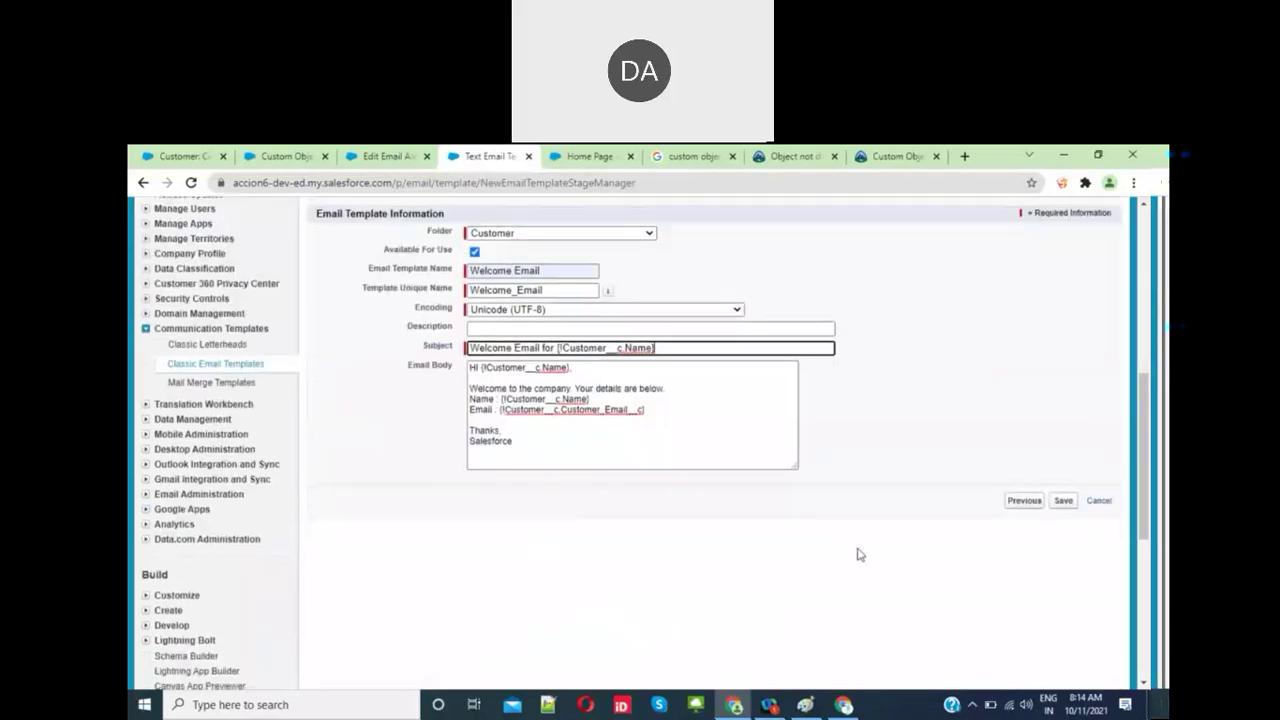
left_click(1064, 501)
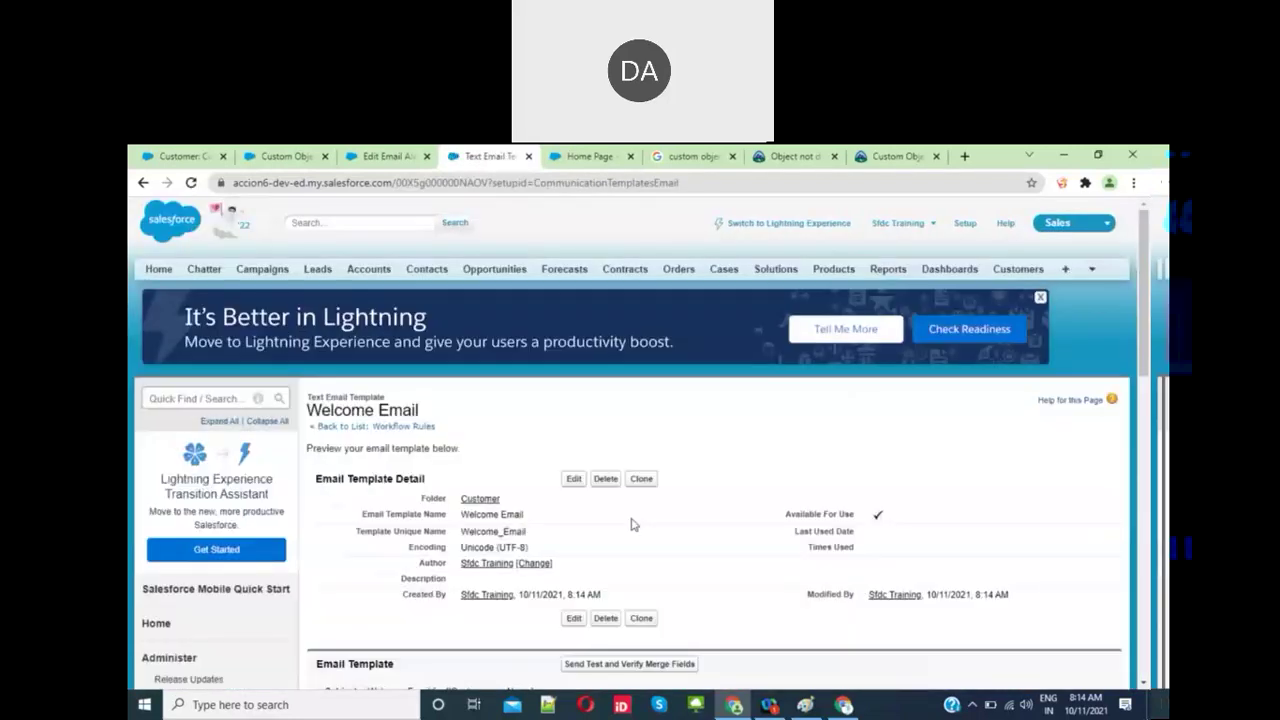
Step: Test the template's merge fields against the related Customer record "Customer 8" and send the email preview to the prefilled address
scroll(632, 523, "down", 2)
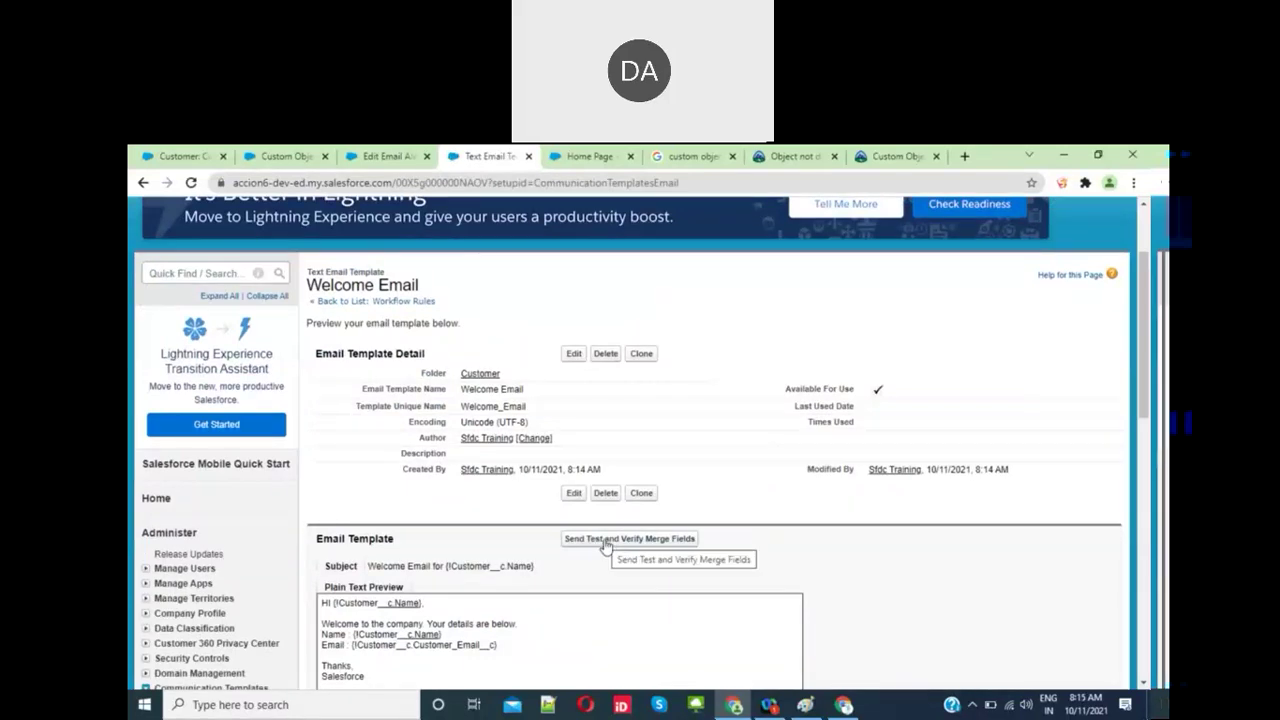
left_click(604, 540)
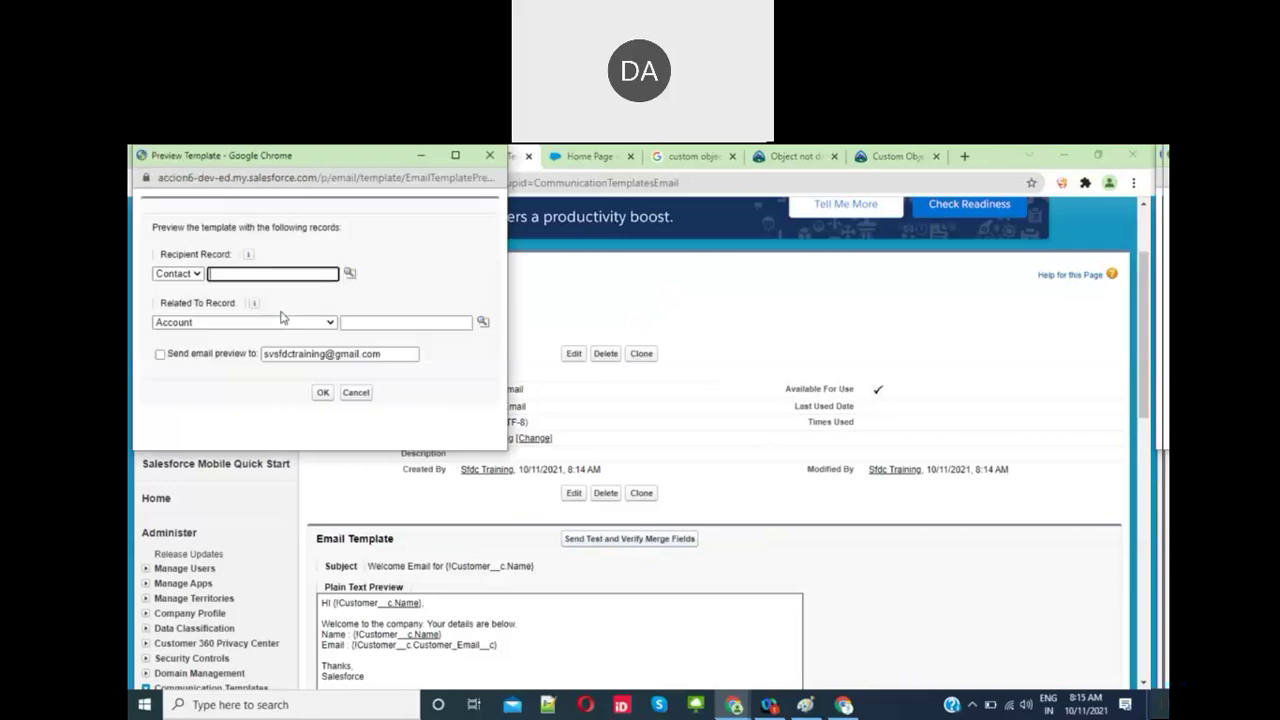
left_click(192, 276)
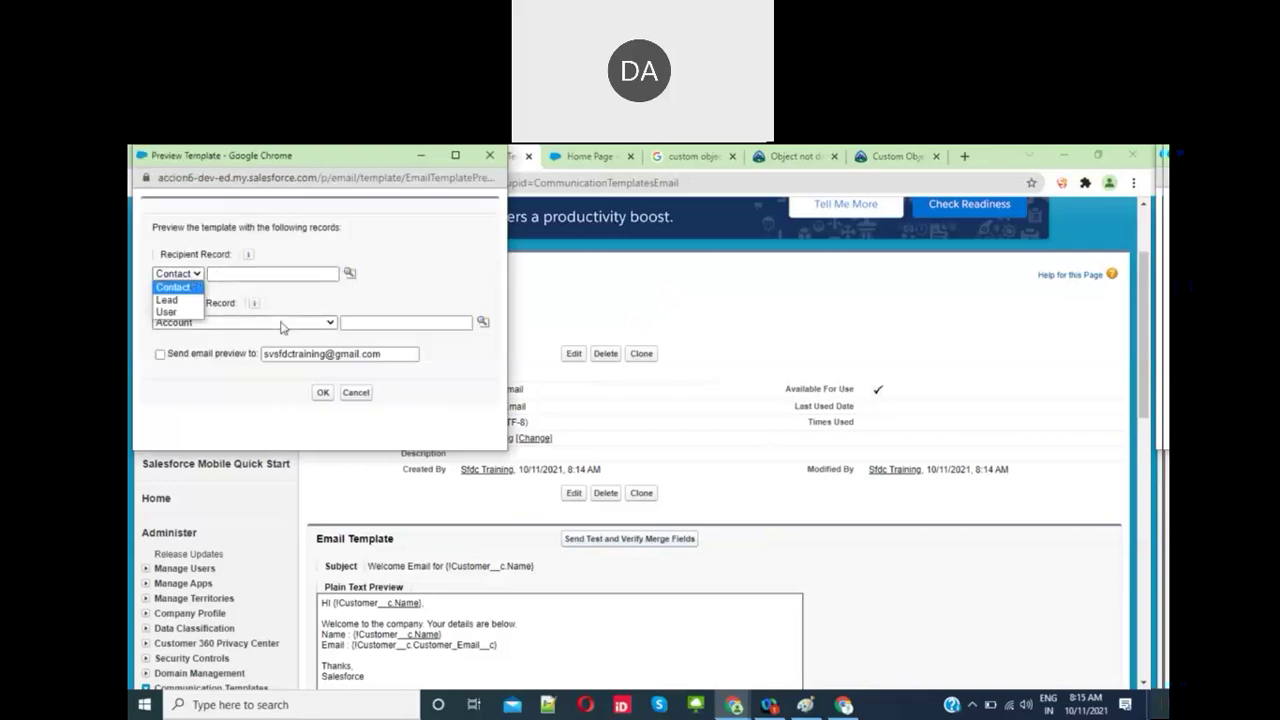
left_click(282, 324)
key("c")
key("u")
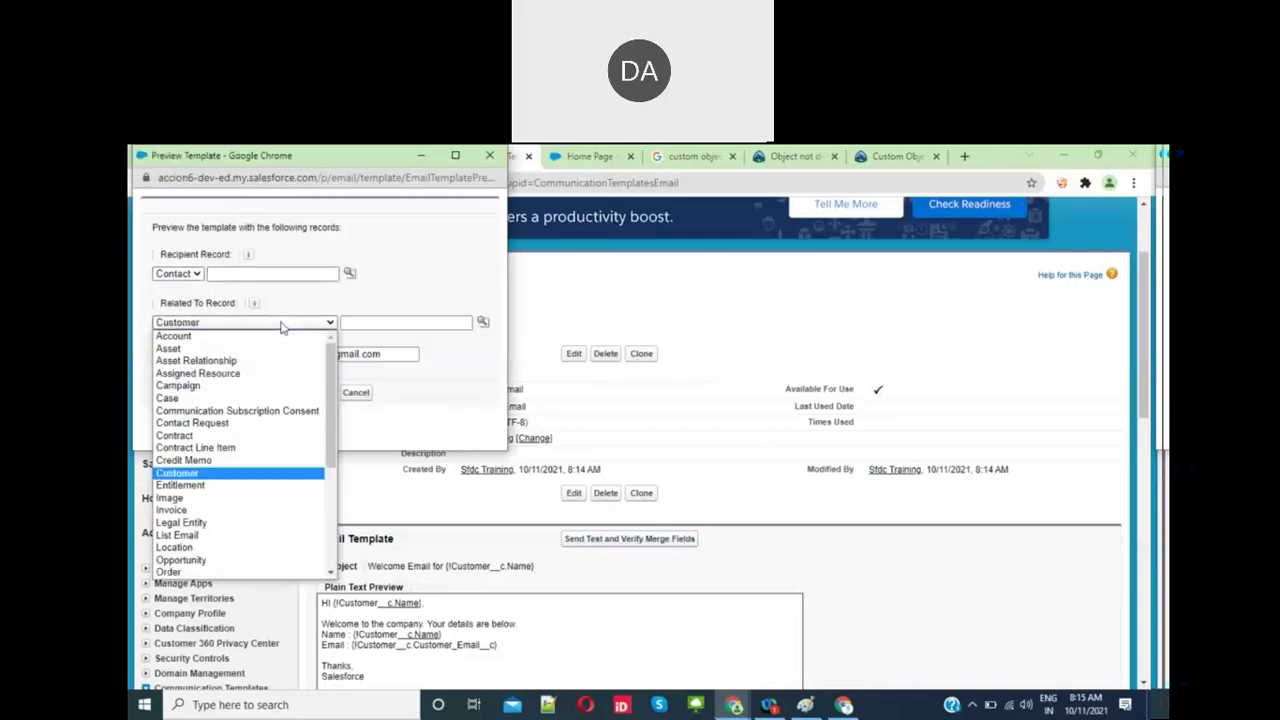
left_click(282, 324)
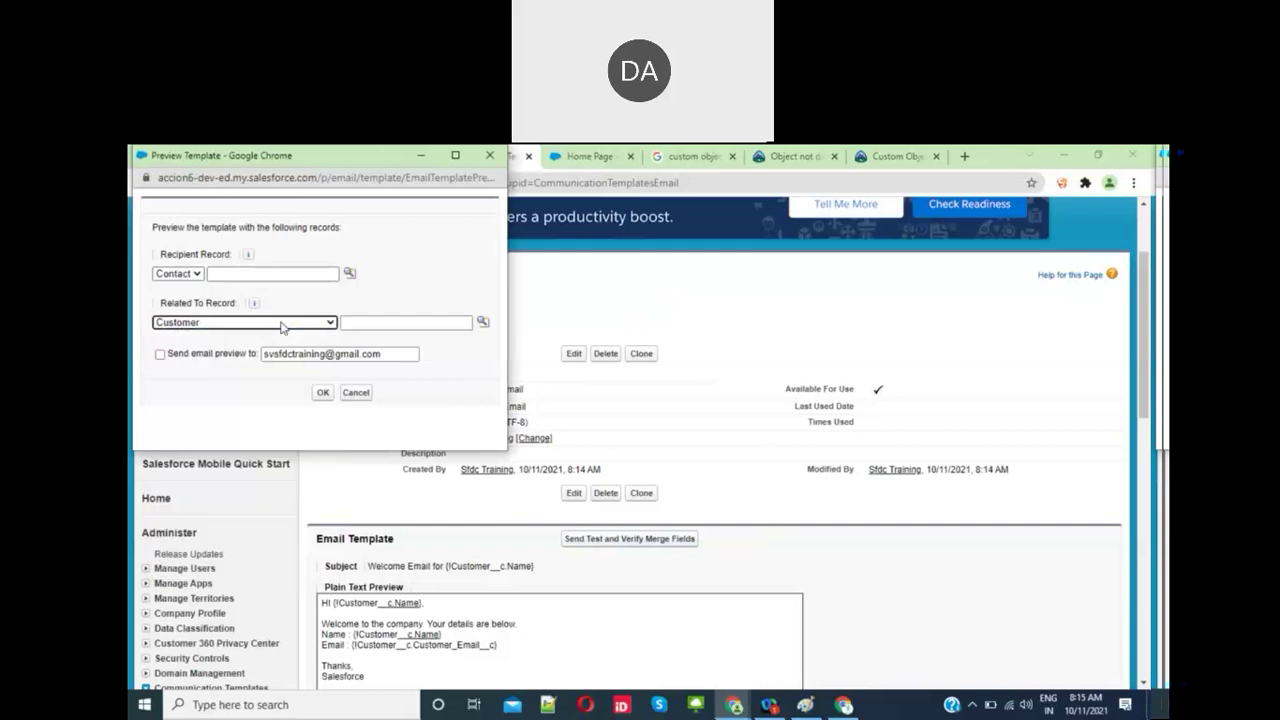
left_click(483, 321)
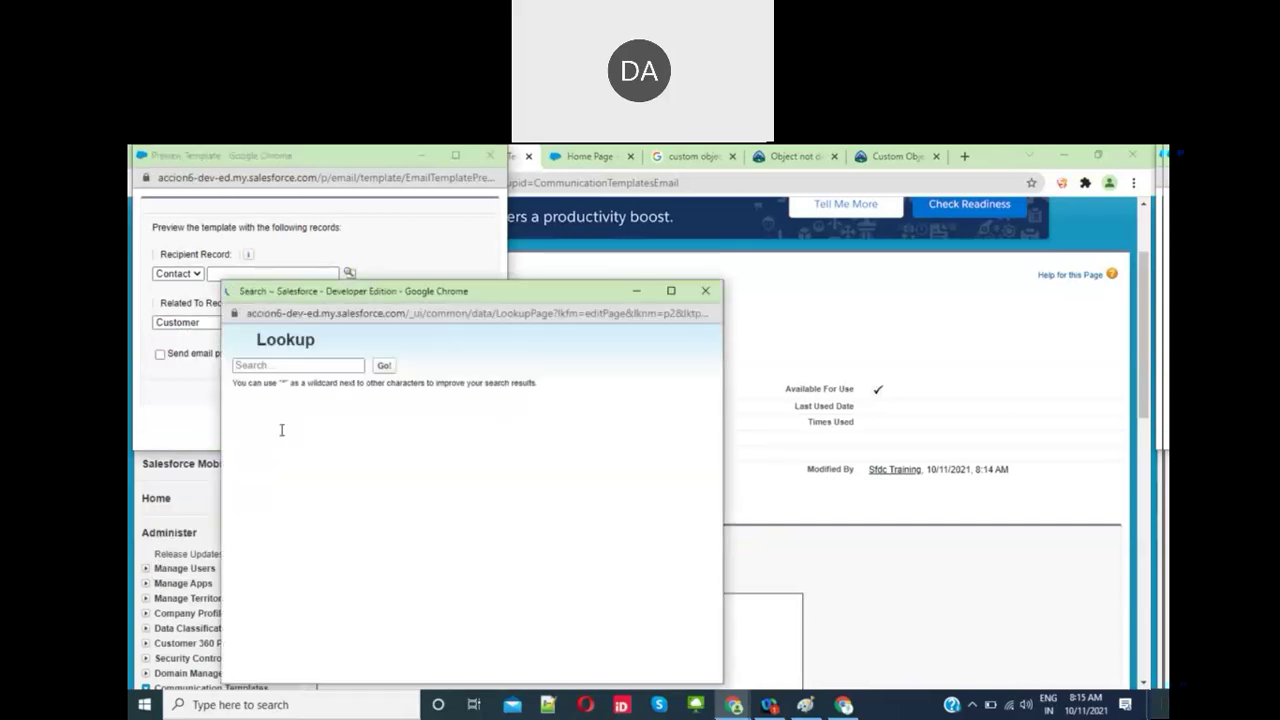
left_click(257, 472)
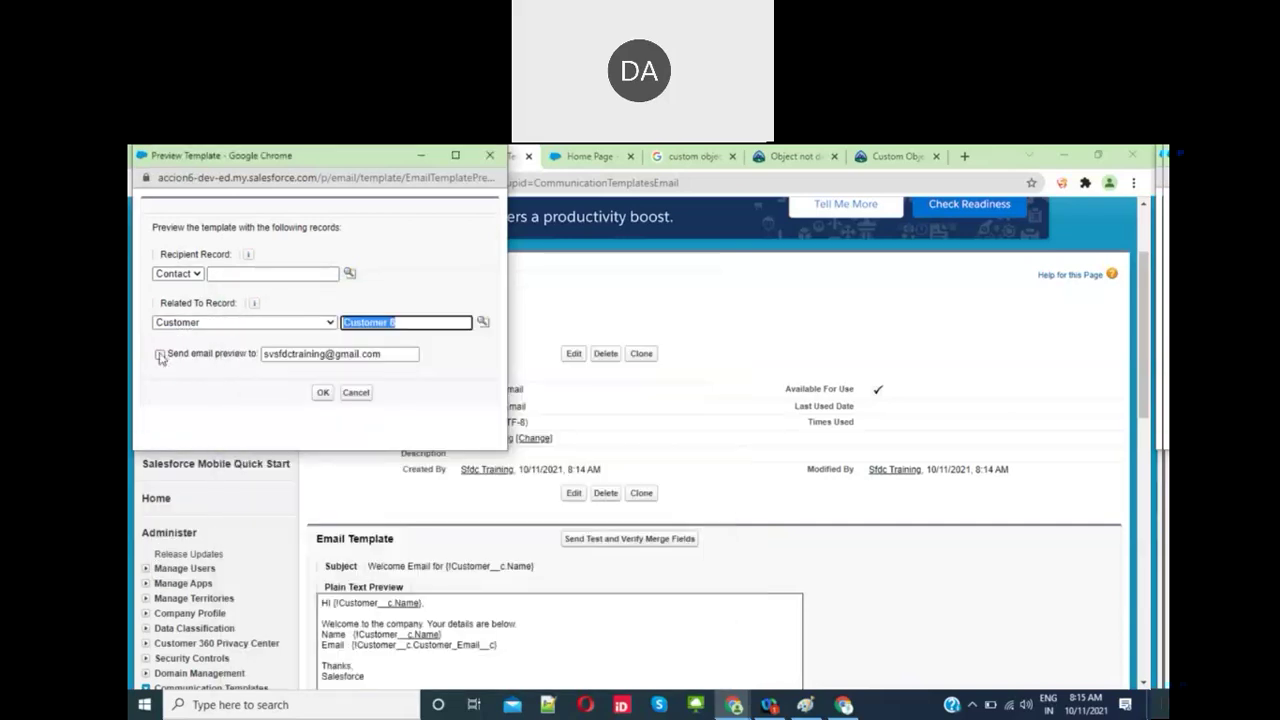
left_click(160, 354)
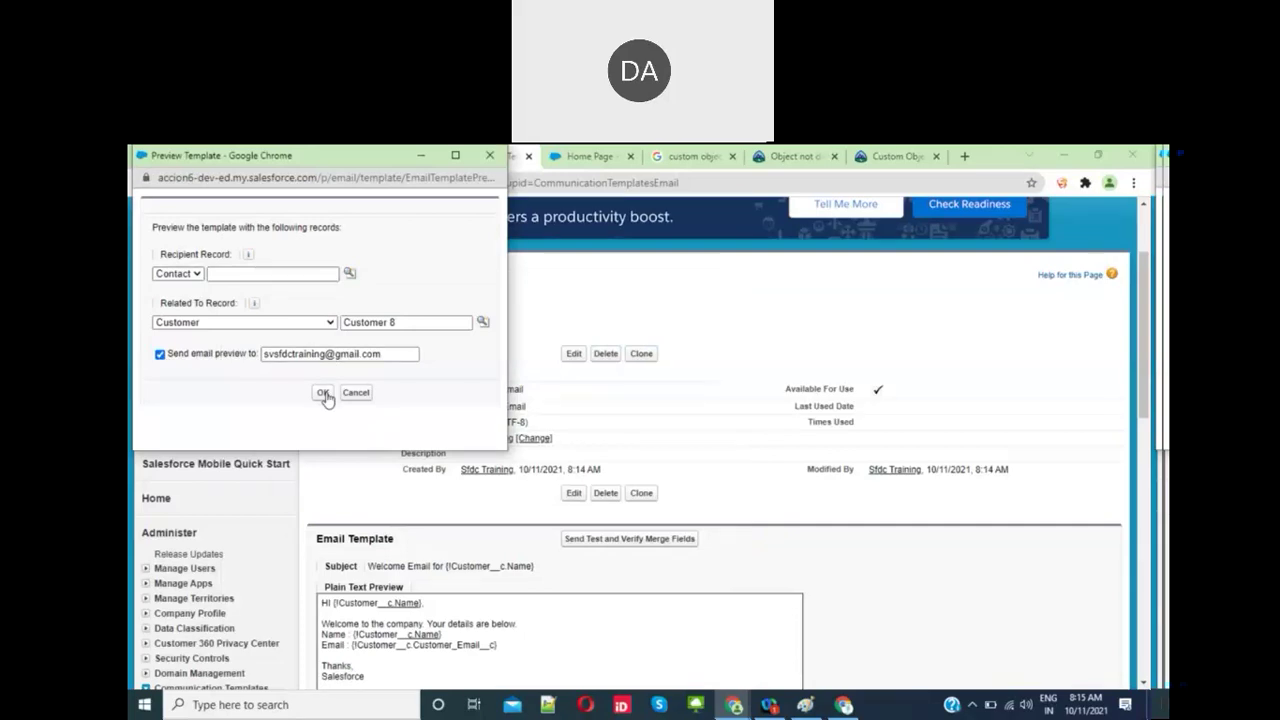
left_click(325, 392)
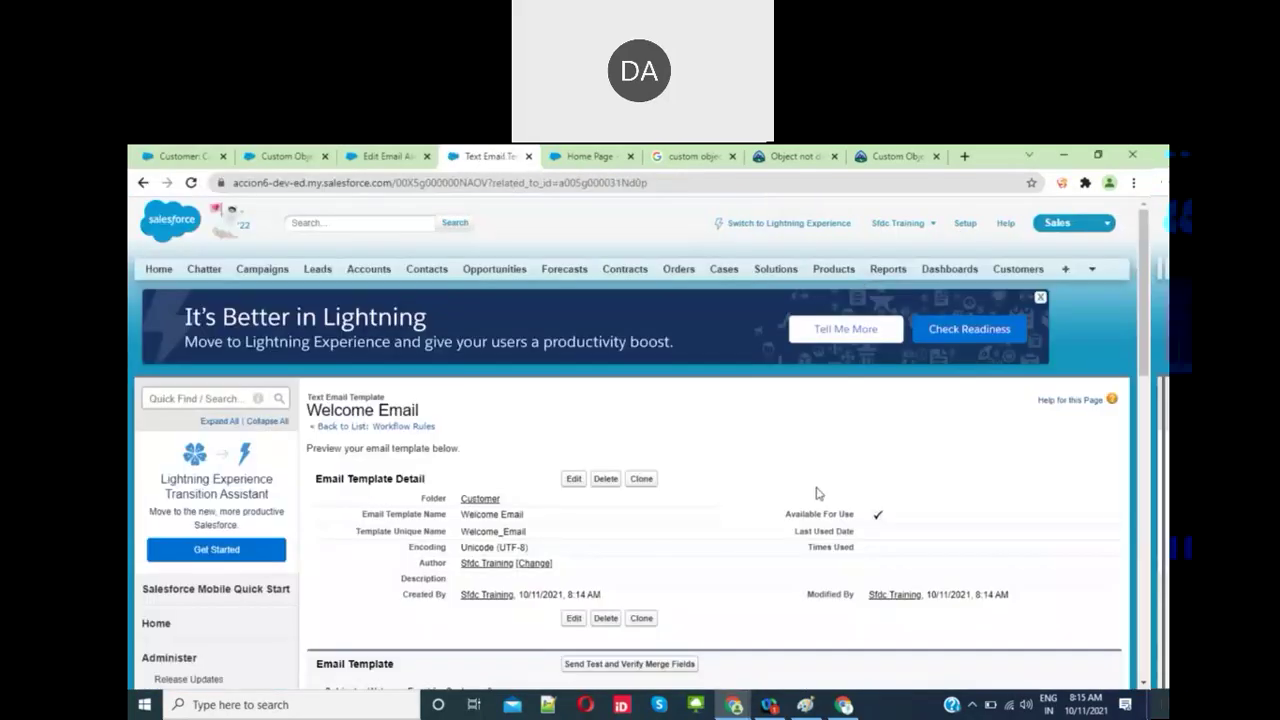
Step: Switch to Gmail, read the "Welcome Email for Customer 8" test message to check its merged values, and return to Salesforce
left_click(845, 705)
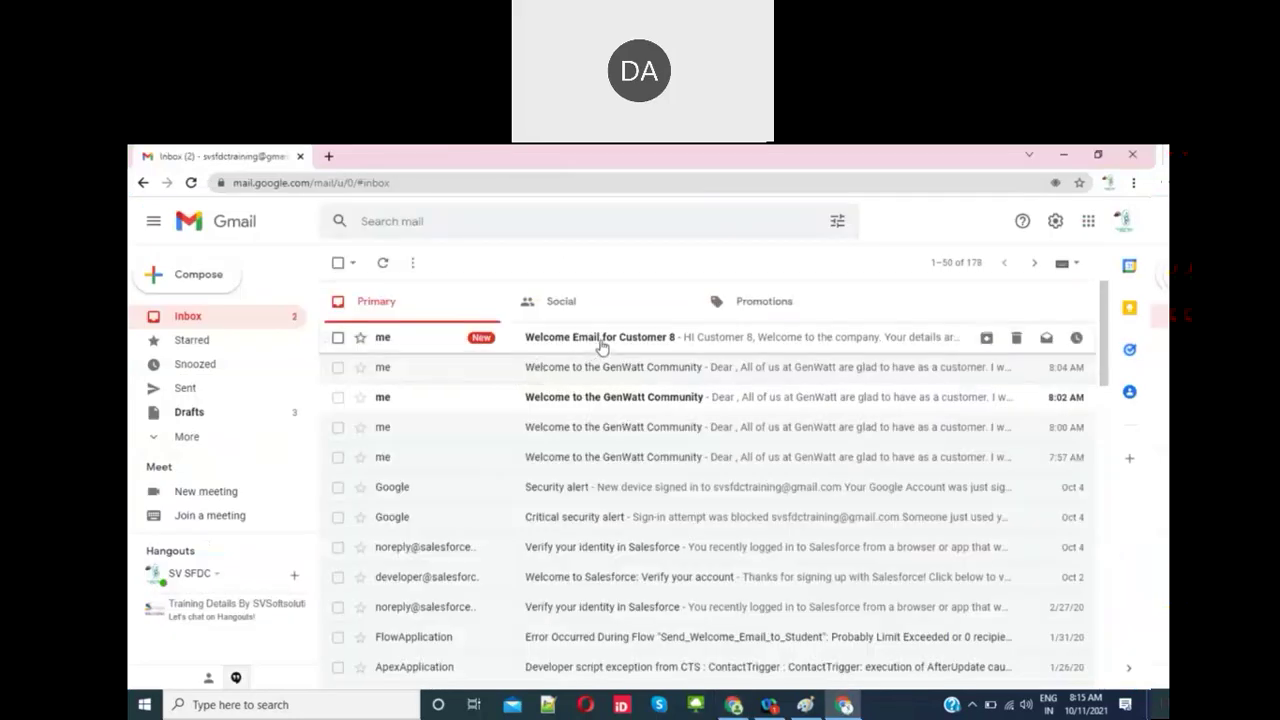
left_click(601, 347)
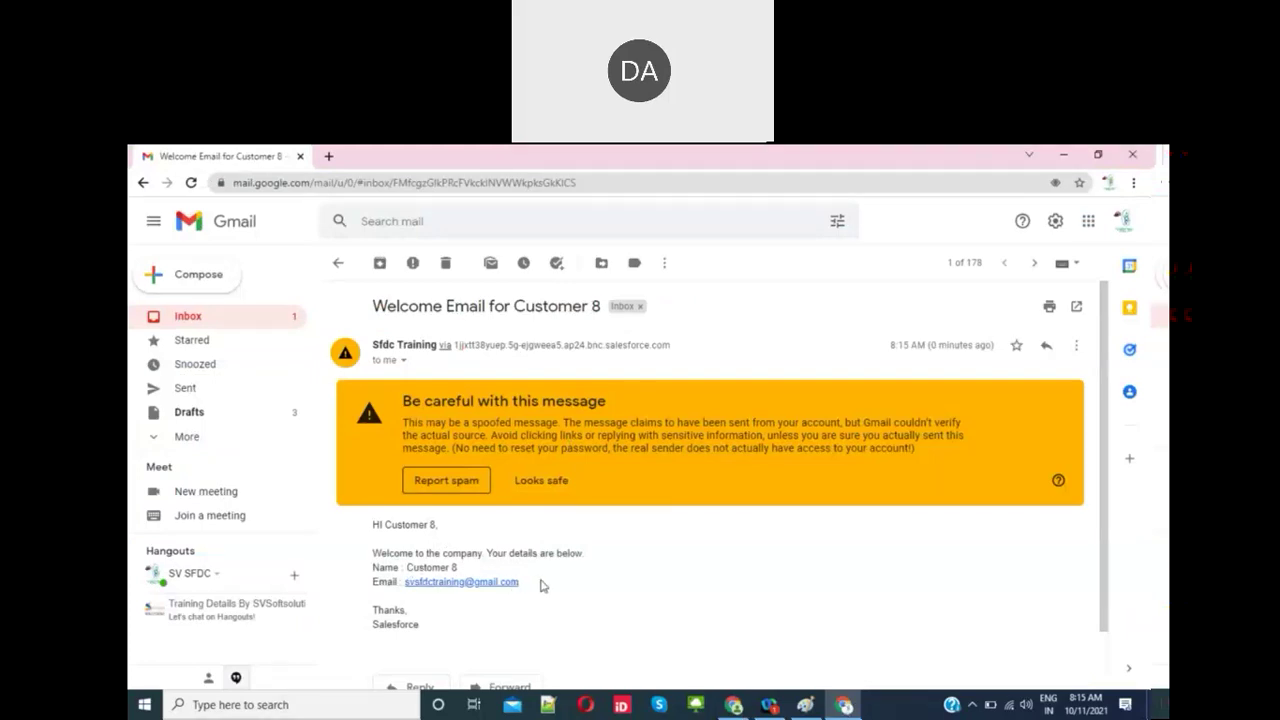
left_click(736, 706)
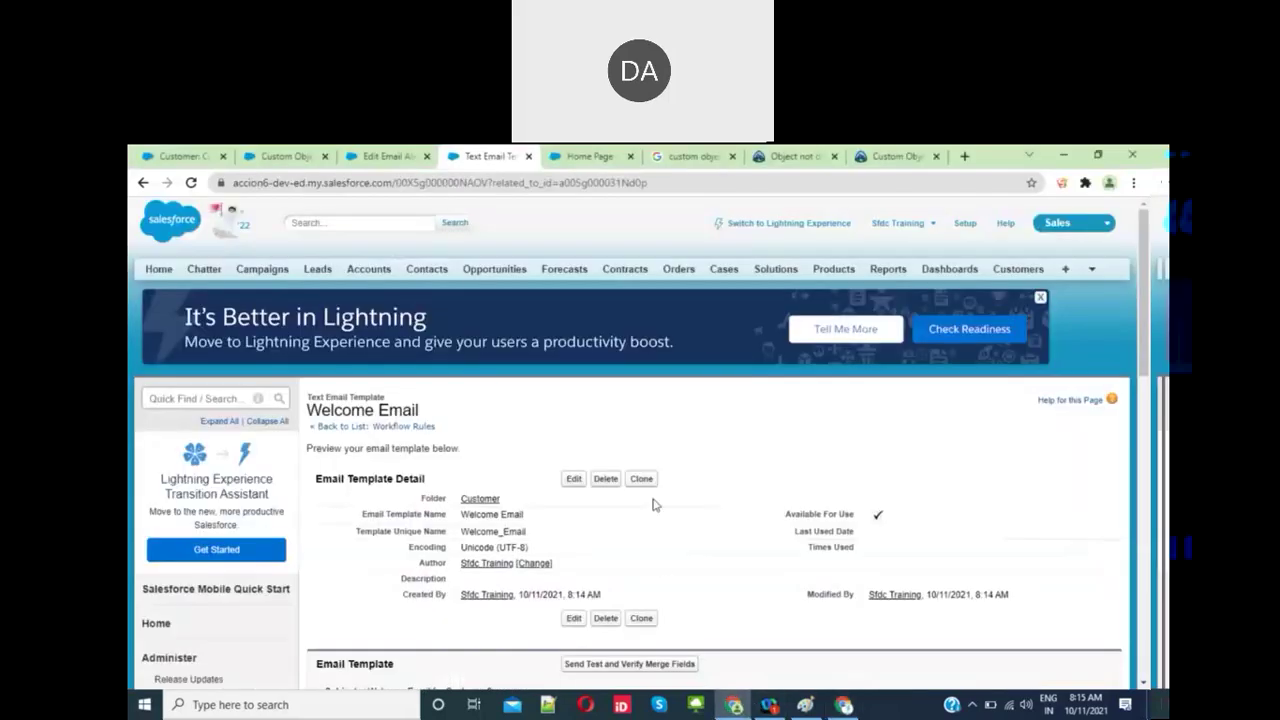
scroll(655, 504, "down", 1)
scroll(655, 504, "up", 1)
Step: Discard the unsaved edit of the Customer Email Alert and reopen the alert for editing
left_click(390, 158)
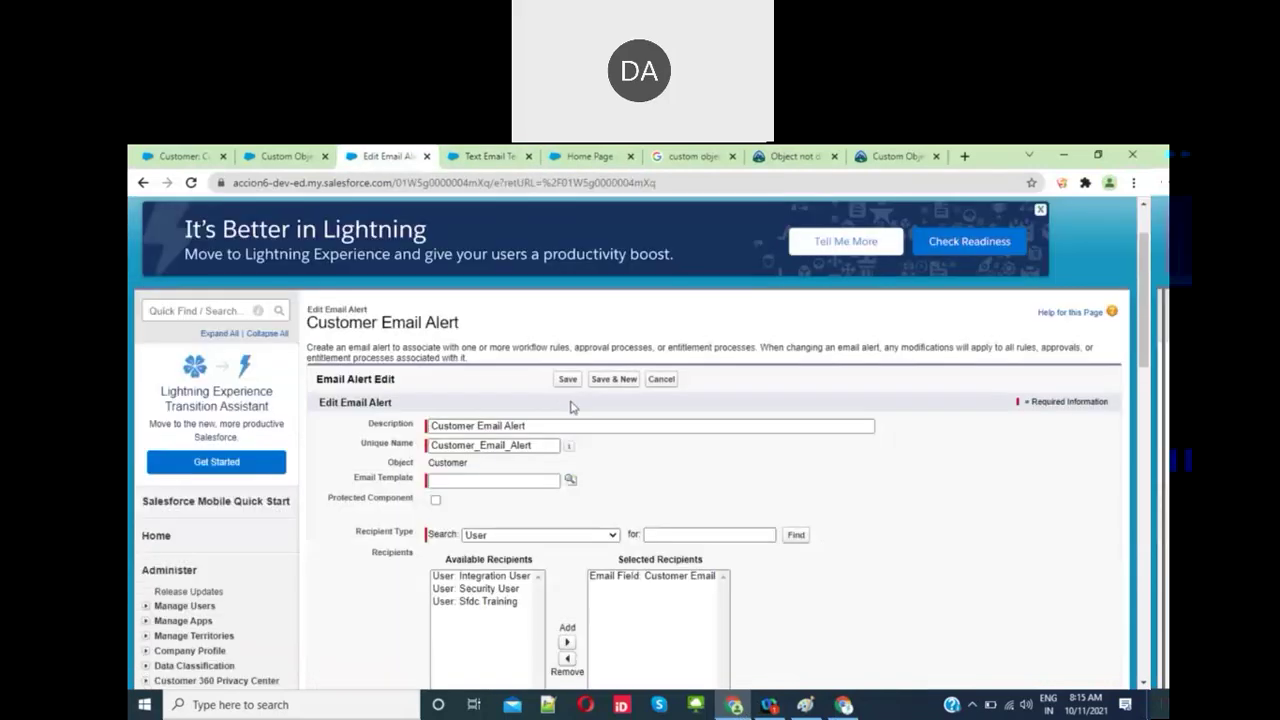
left_click(661, 379)
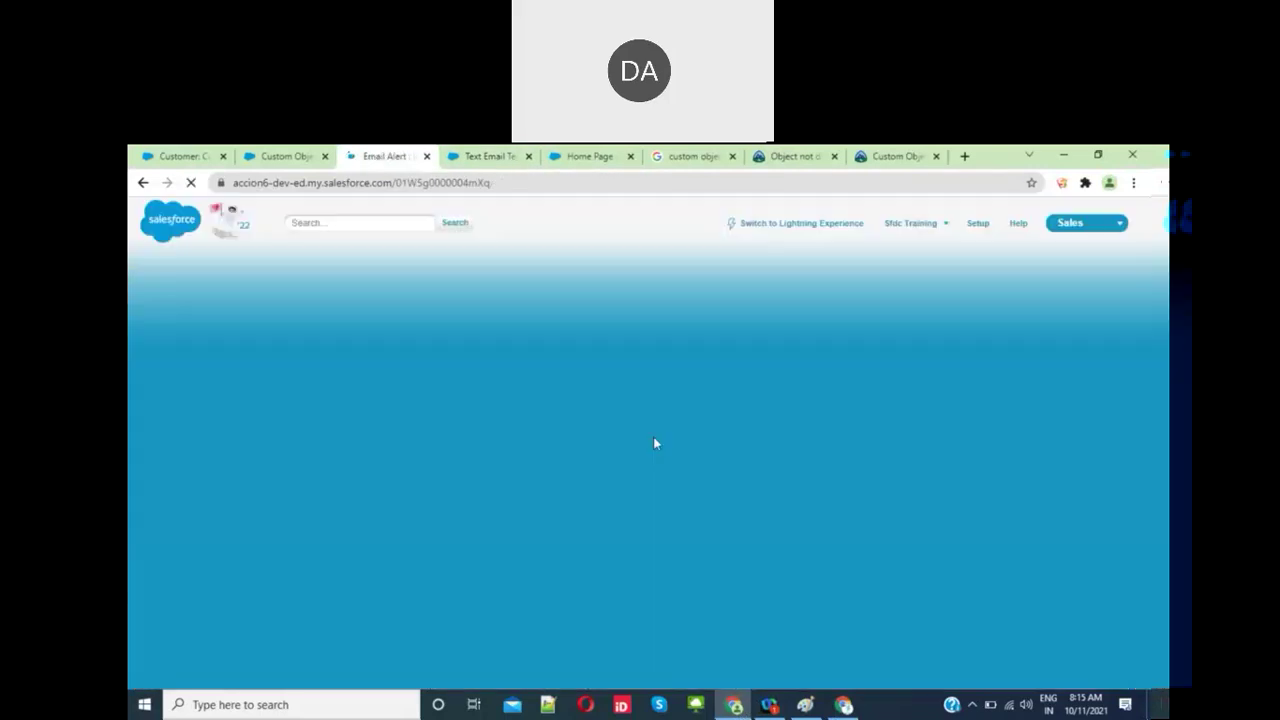
scroll(540, 474, "down", 2)
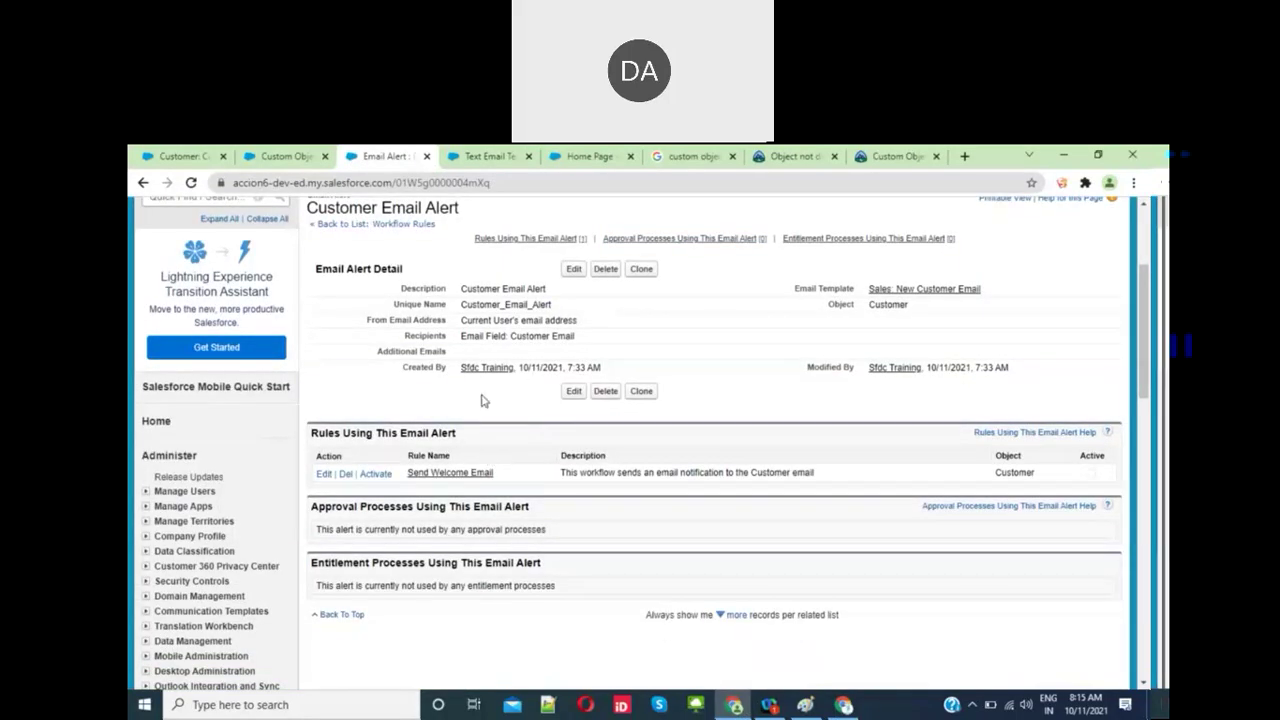
left_click(574, 268)
scroll(533, 527, "down", 1)
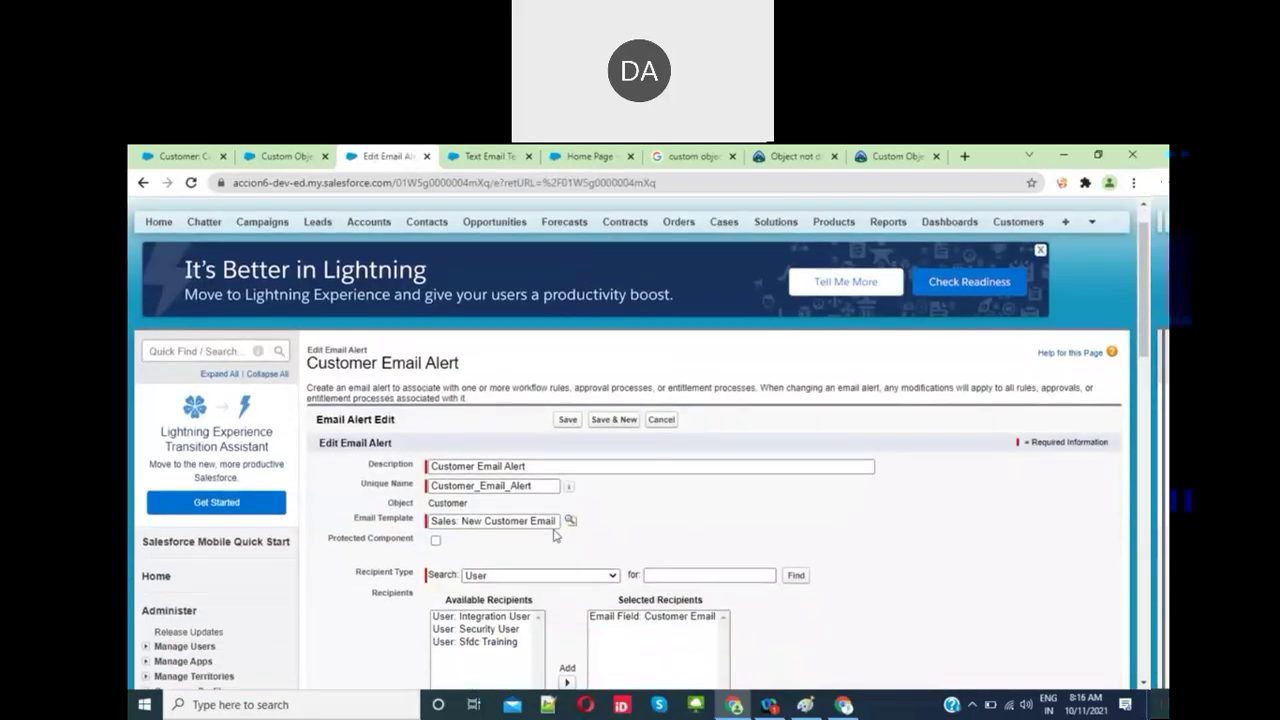
double_click(533, 521)
key("ctrl+a")
key("BackSpace")
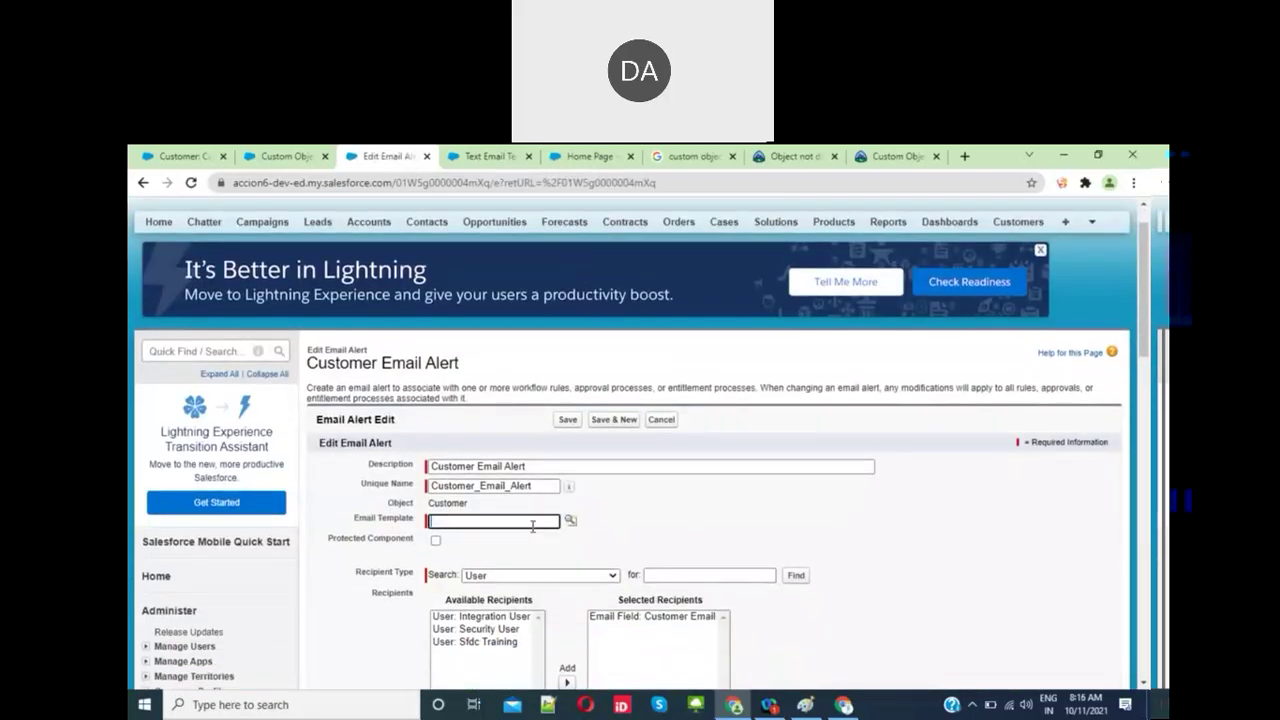
left_click(570, 520)
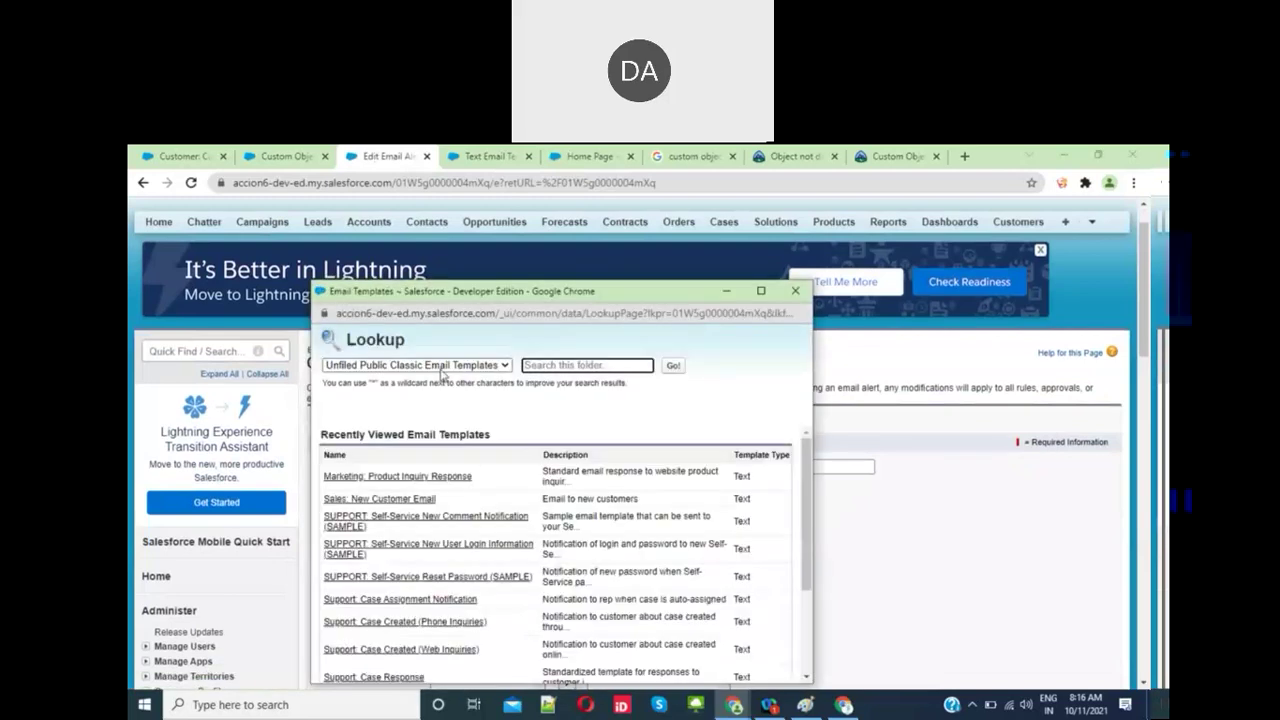
left_click(441, 368)
left_click(425, 393)
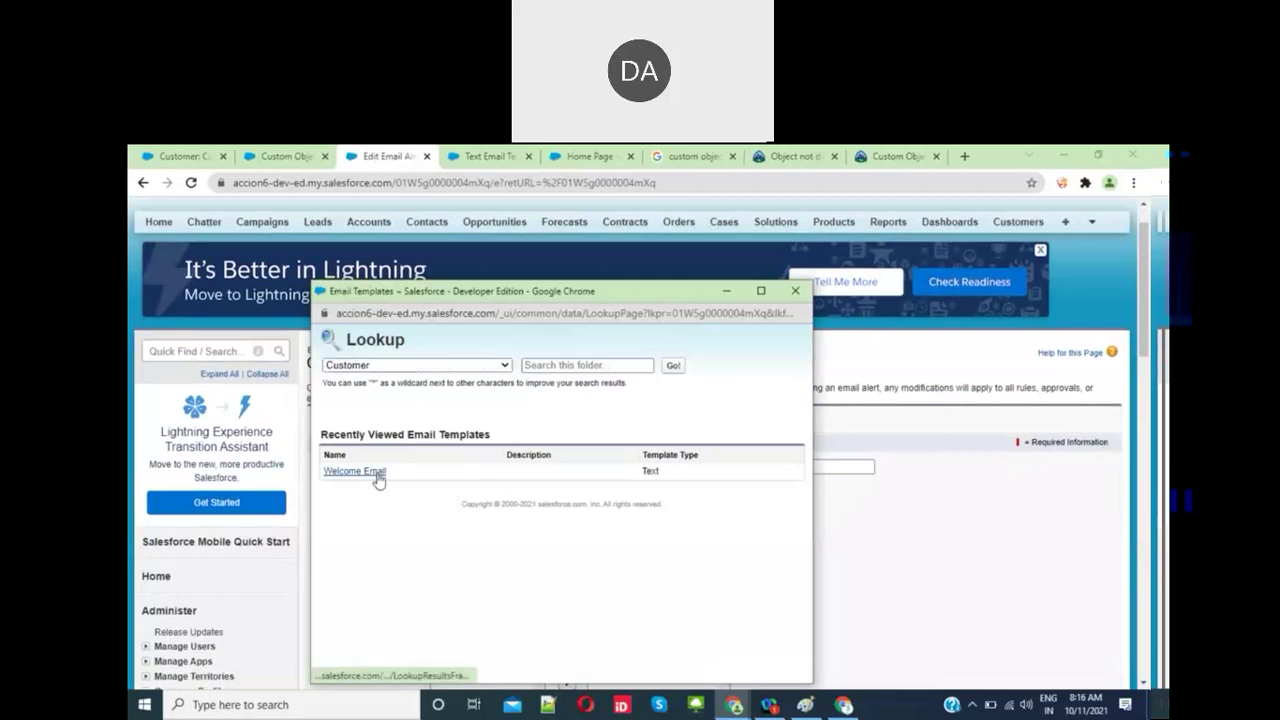
left_click(377, 474)
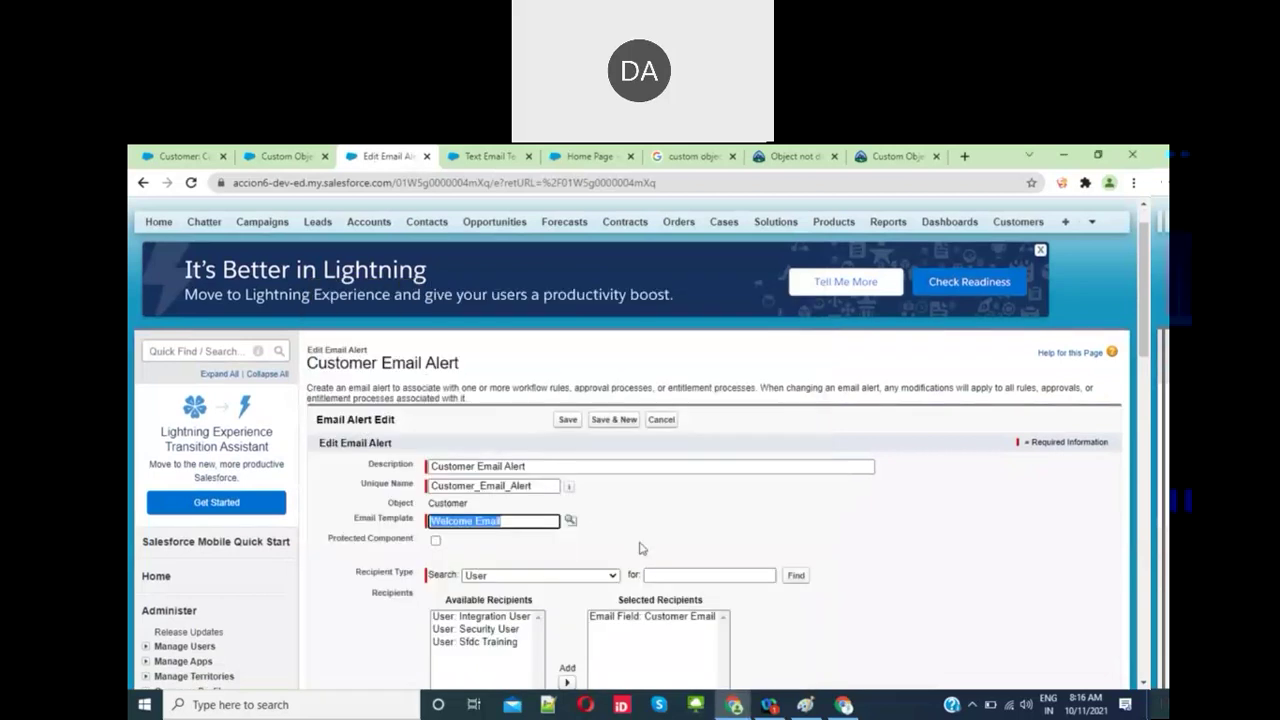
left_click(568, 422)
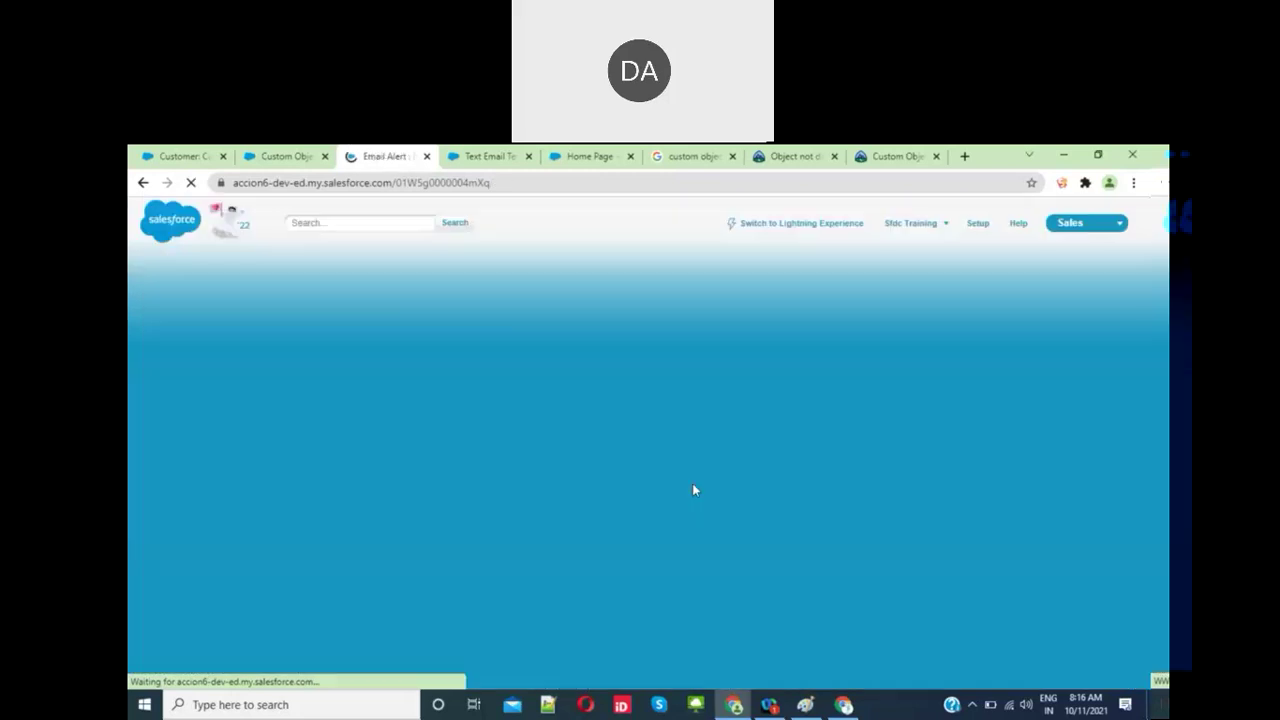
Step: Activate the Send Welcome Email workflow rule and review its criteria and immediate workflow actions
scroll(498, 500, "down", 3)
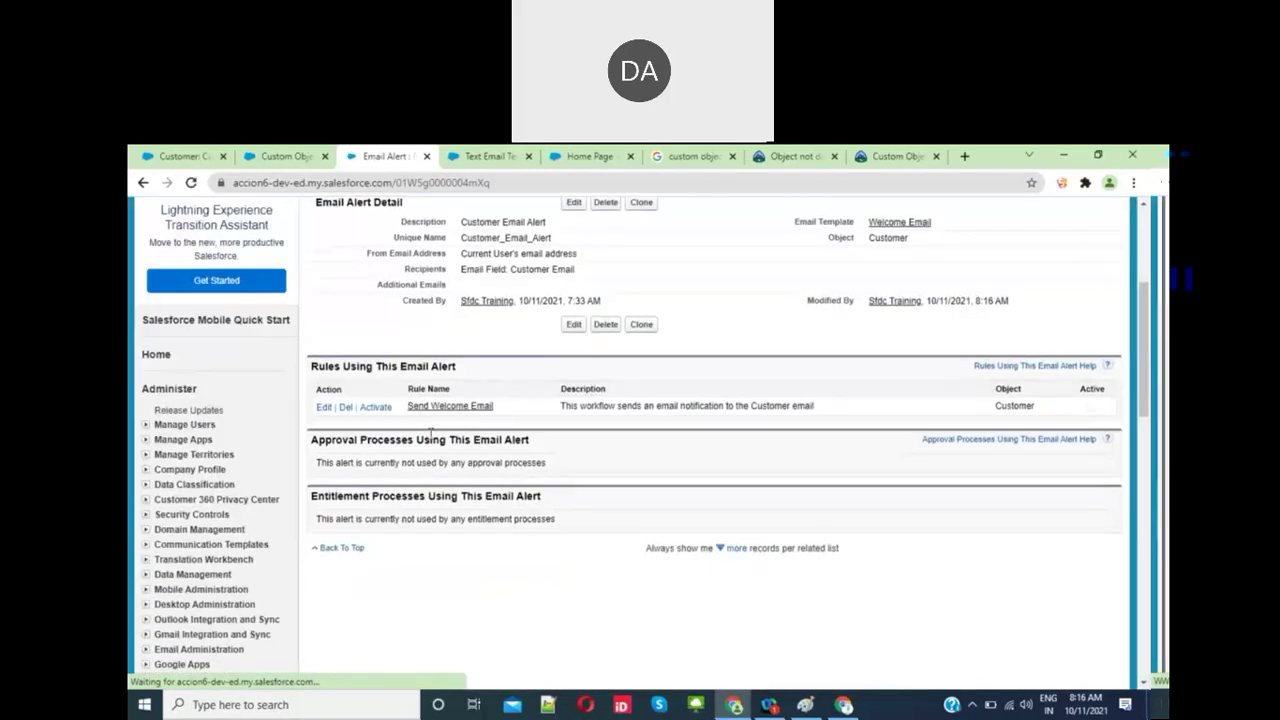
left_click(375, 407)
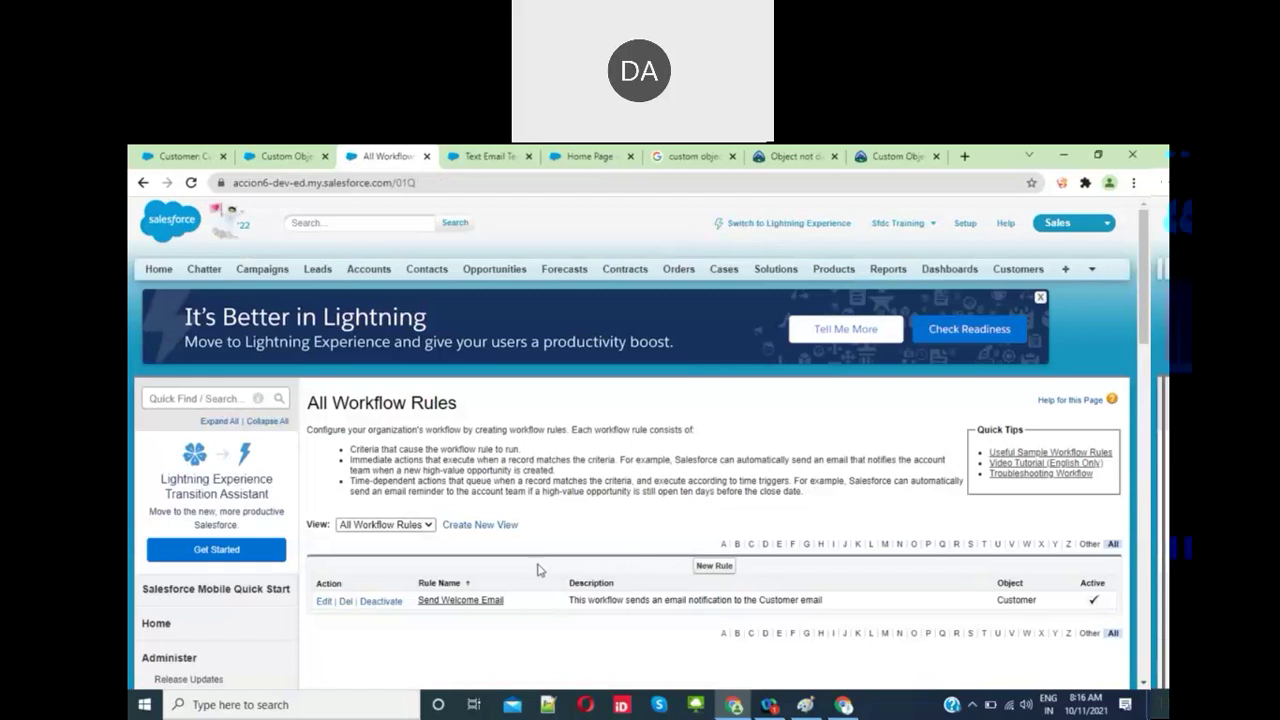
left_click(485, 601)
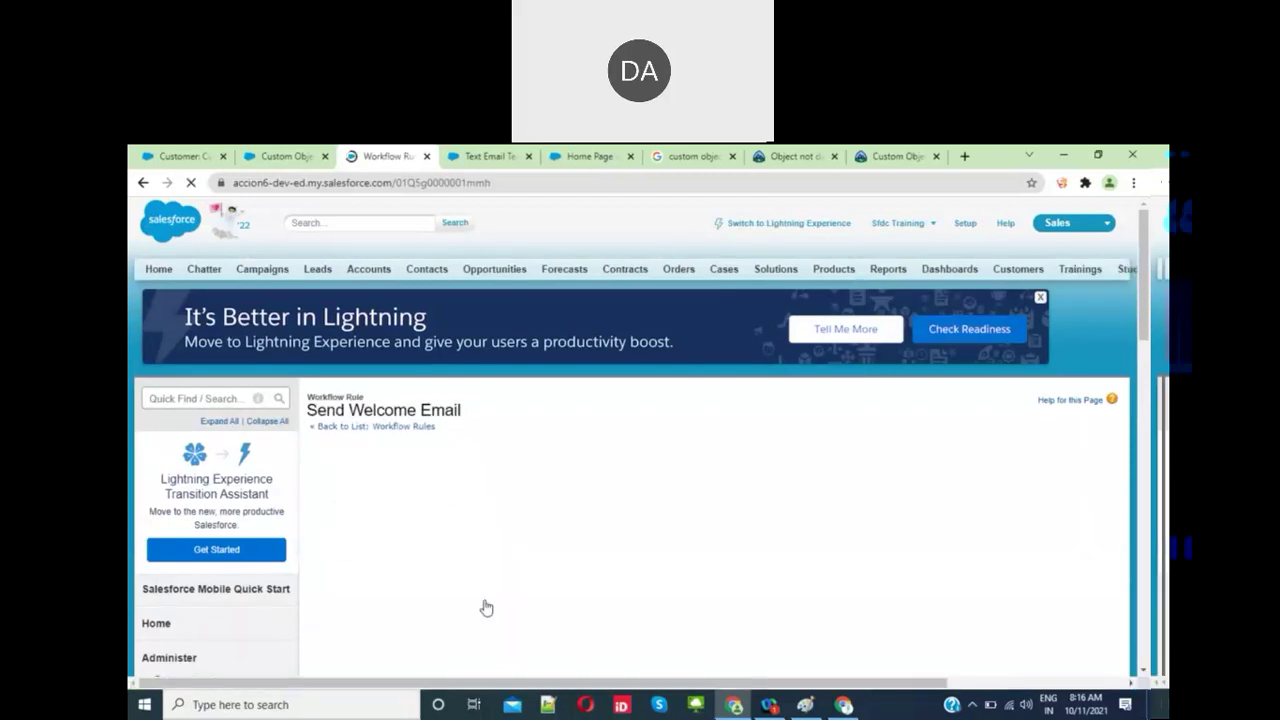
scroll(713, 542, "down", 3)
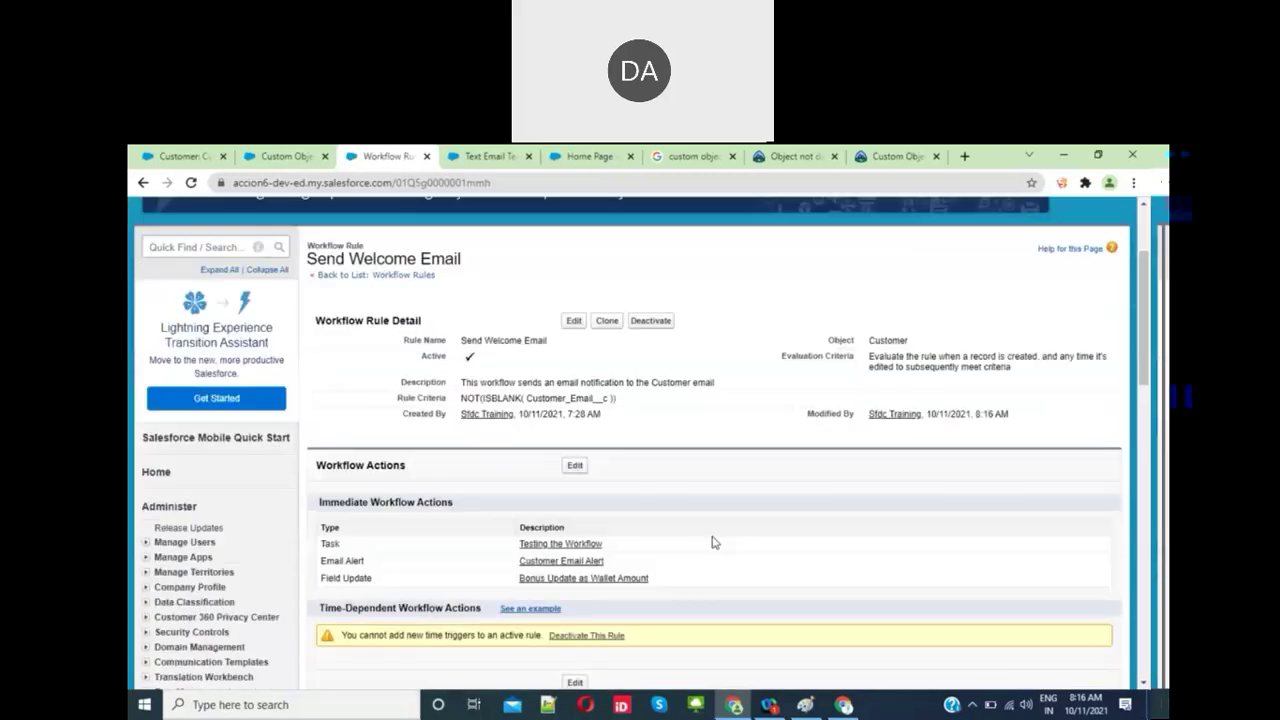
scroll(713, 542, "down", 2)
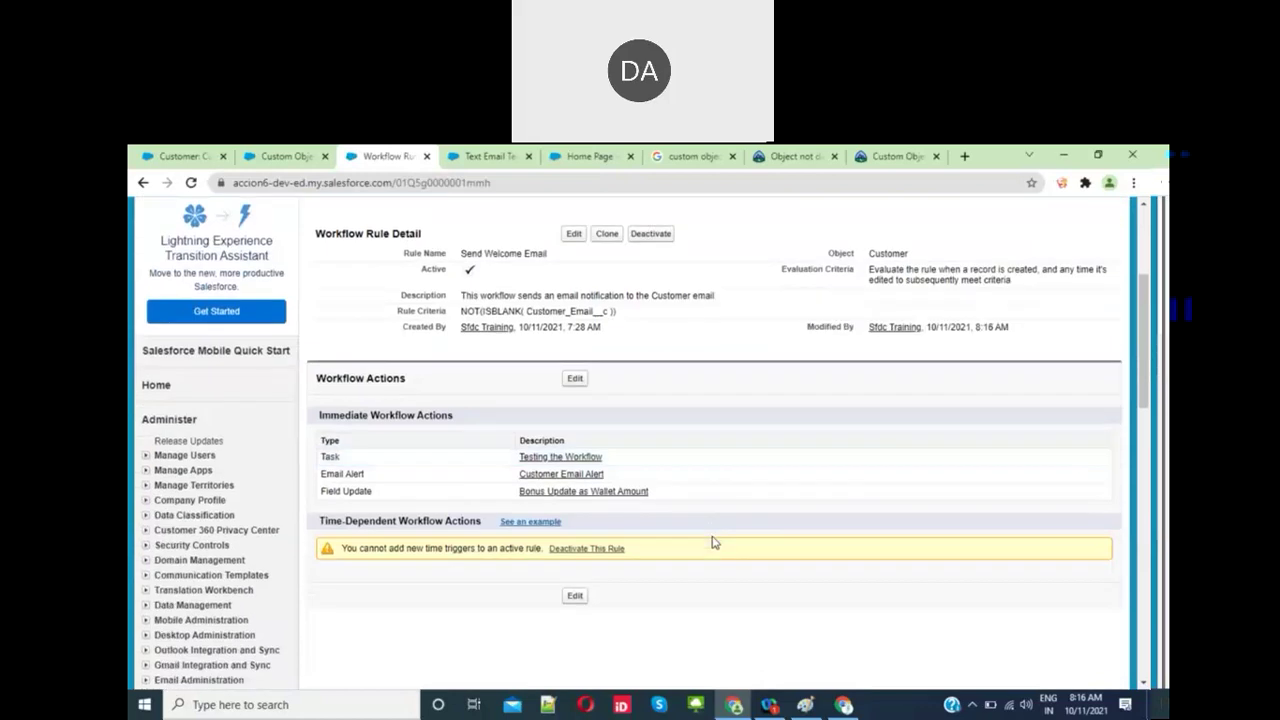
scroll(713, 542, "up", 5)
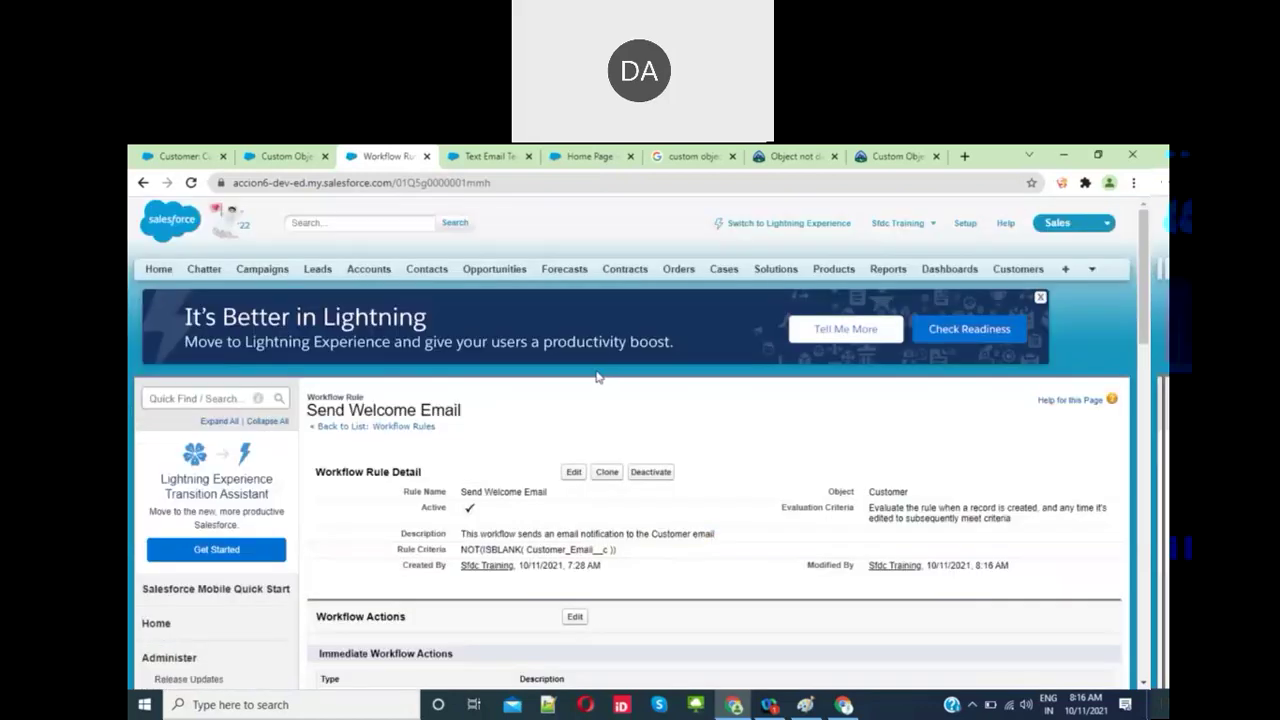
Step: Clone the Customer 8 record and set the new record's Customer Name to "Customer 9"
left_click(185, 158)
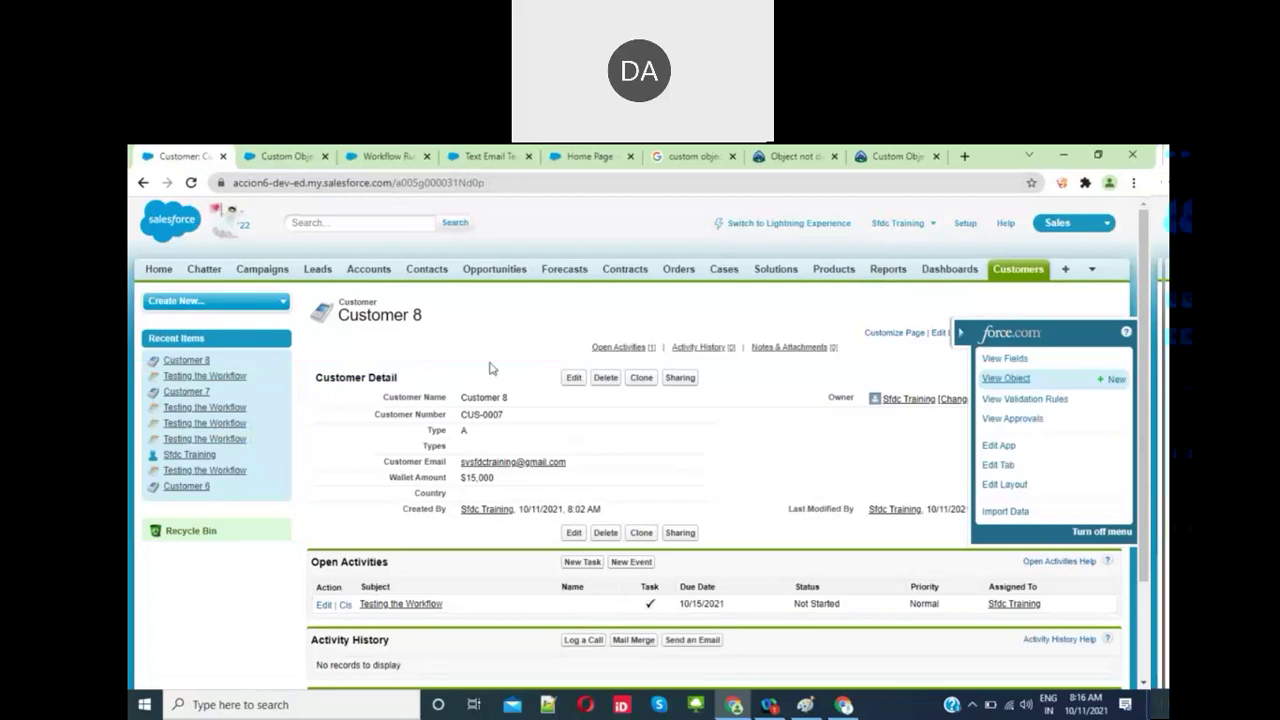
left_click(642, 379)
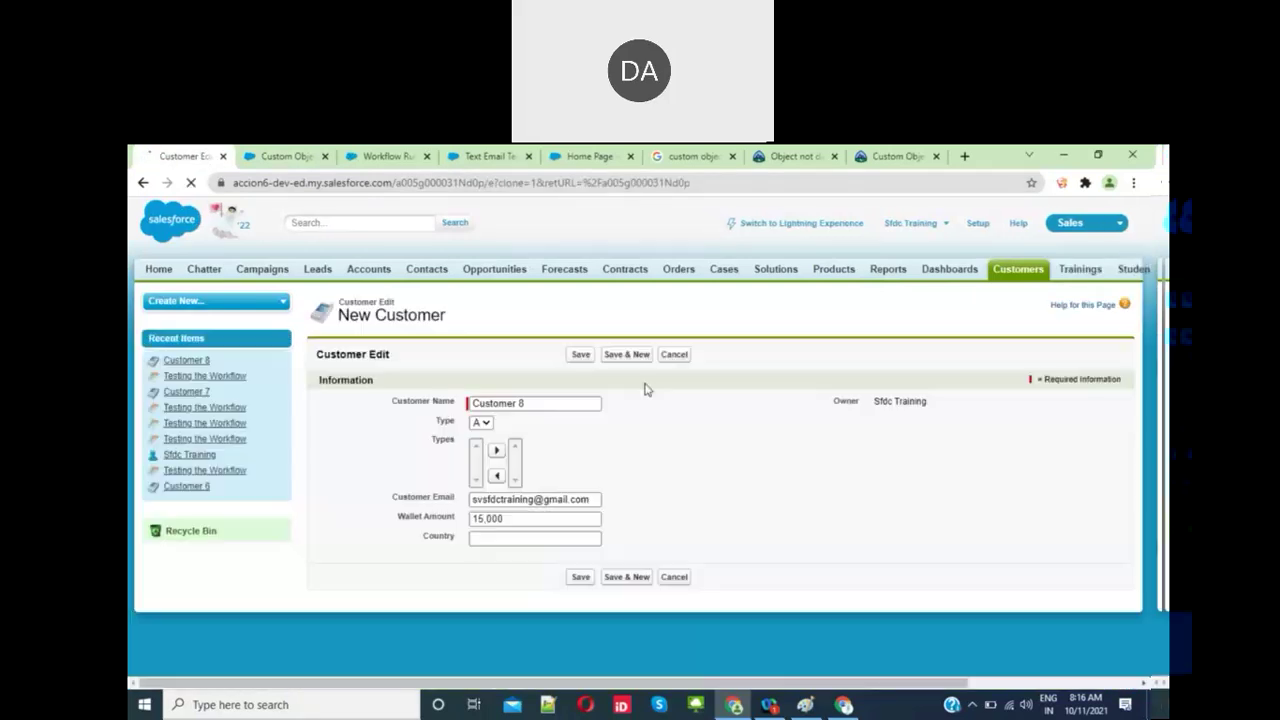
left_click(565, 405)
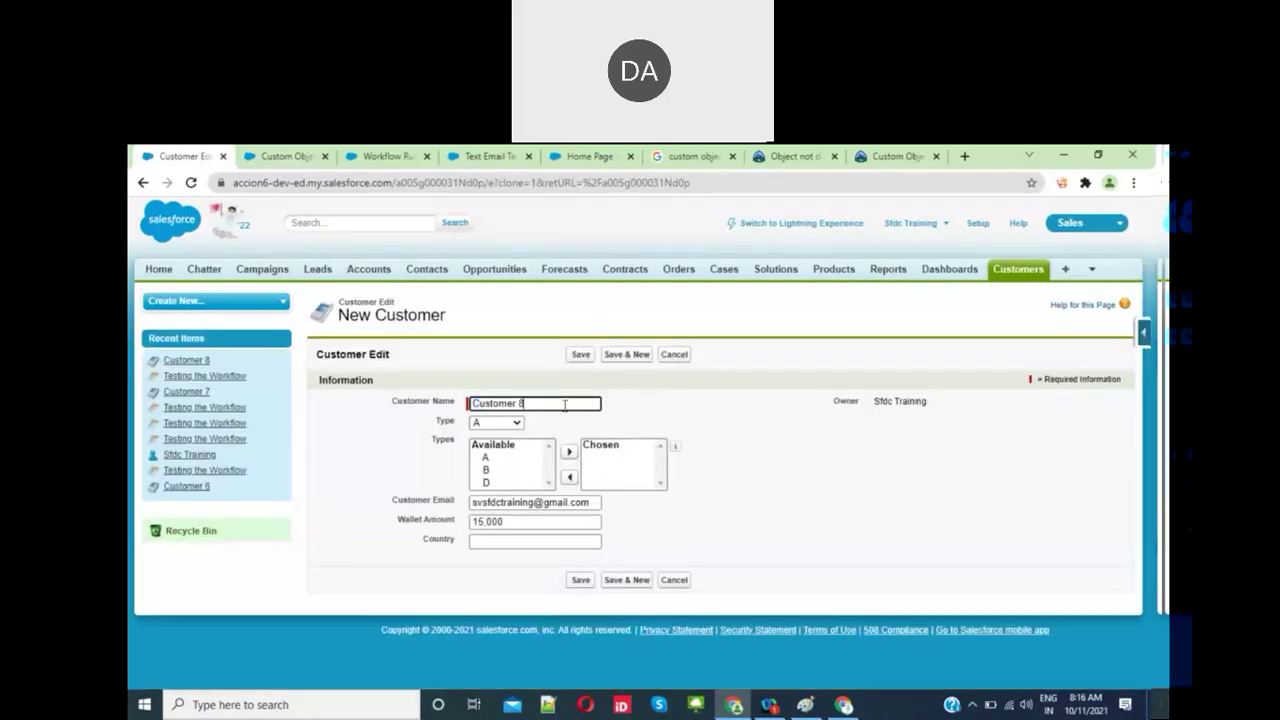
key("BackSpace")
key("BackSpace")
type("9")
left_click(668, 408)
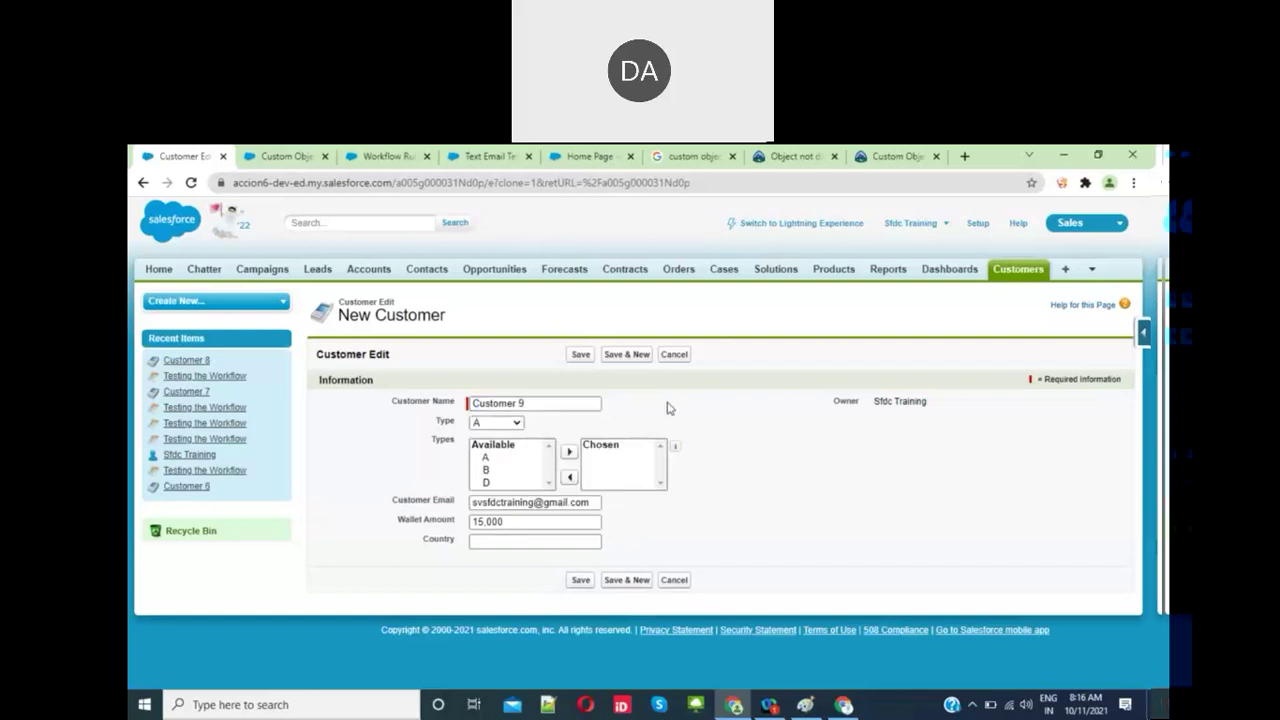
Step: Clear the Wallet Amount of the new customer, set Country to "US", and save the record
double_click(557, 526)
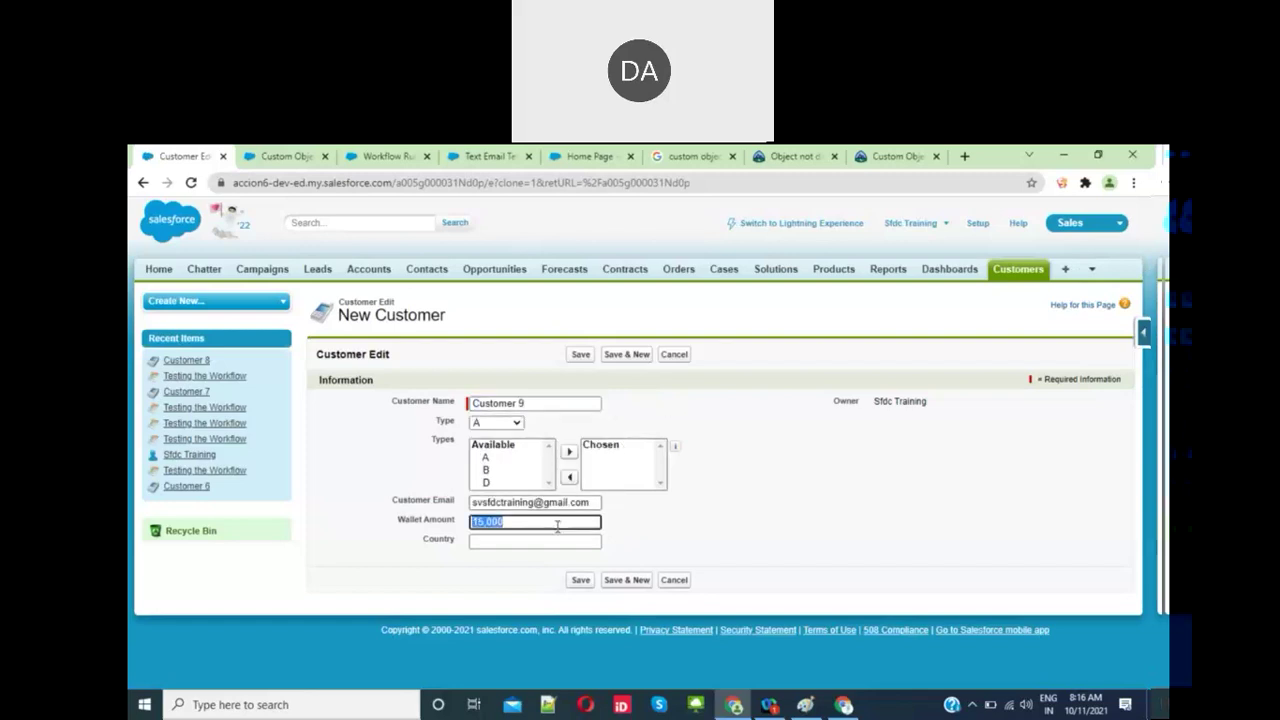
key("BackSpace")
left_click(540, 541)
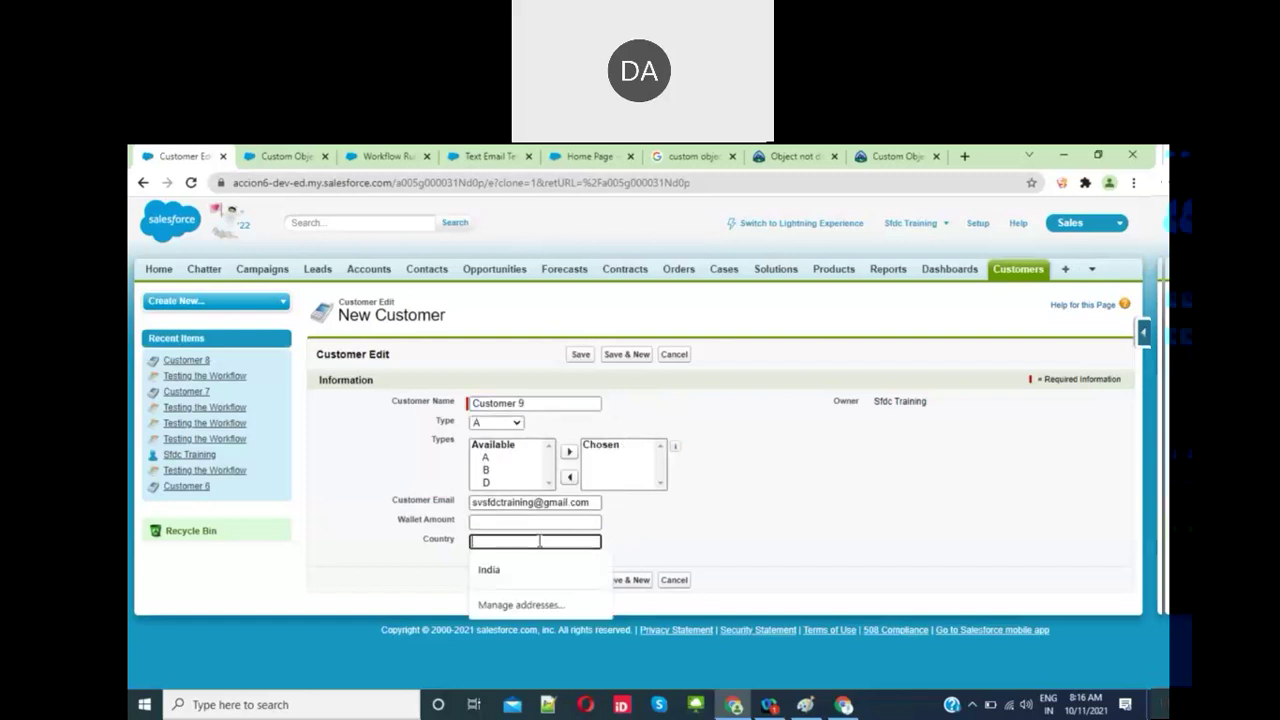
type("US")
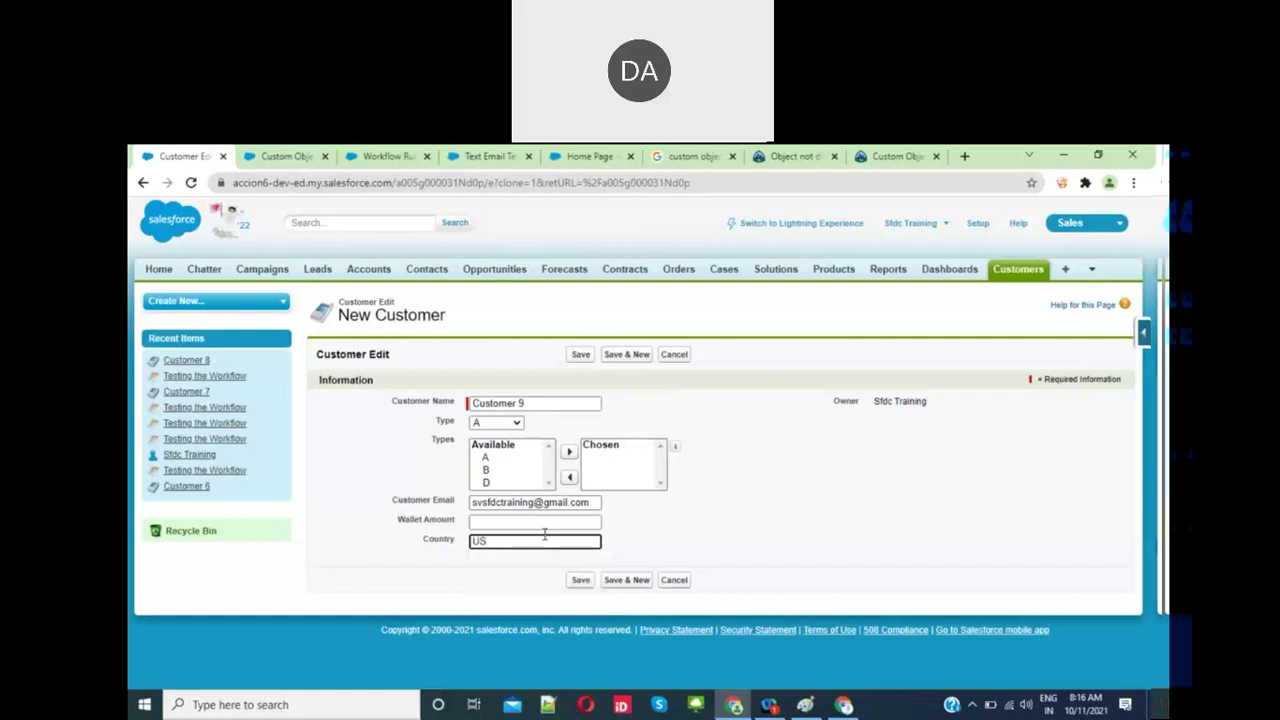
left_click(580, 355)
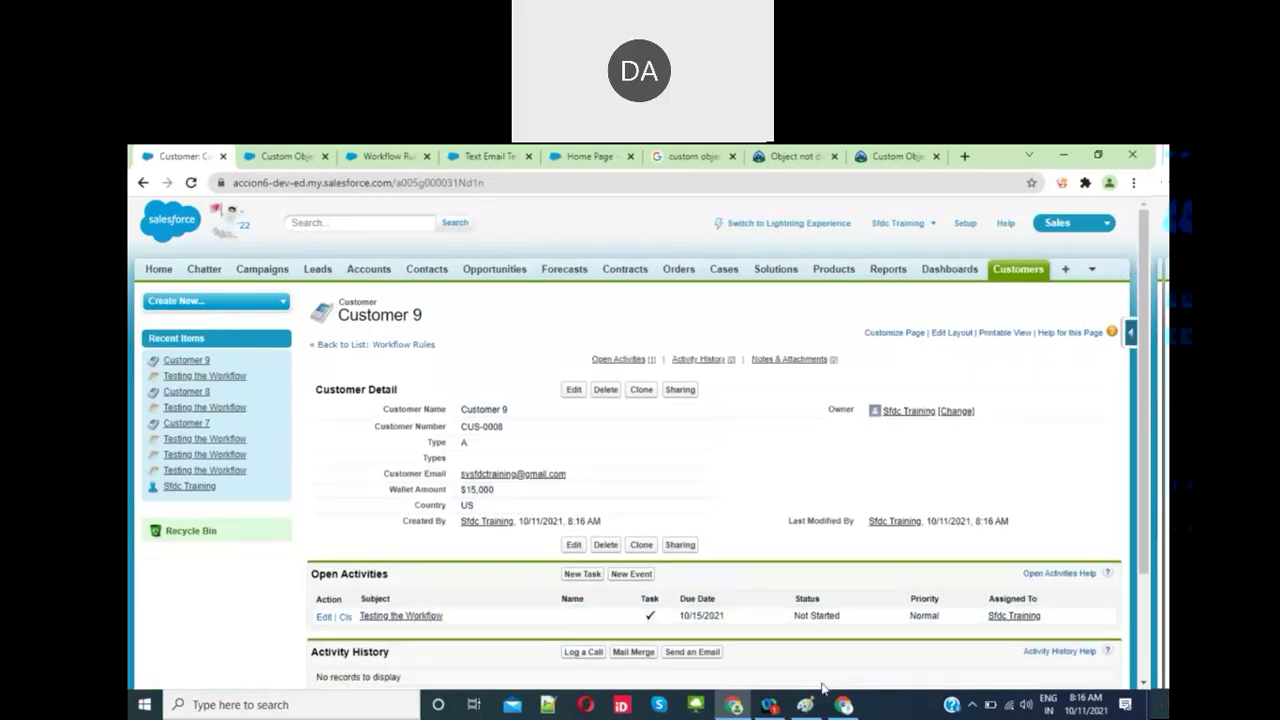
Step: Switch to Gmail, refresh the inbox, read the "Welcome Email for Customer 9" message, and return to Salesforce
left_click(840, 707)
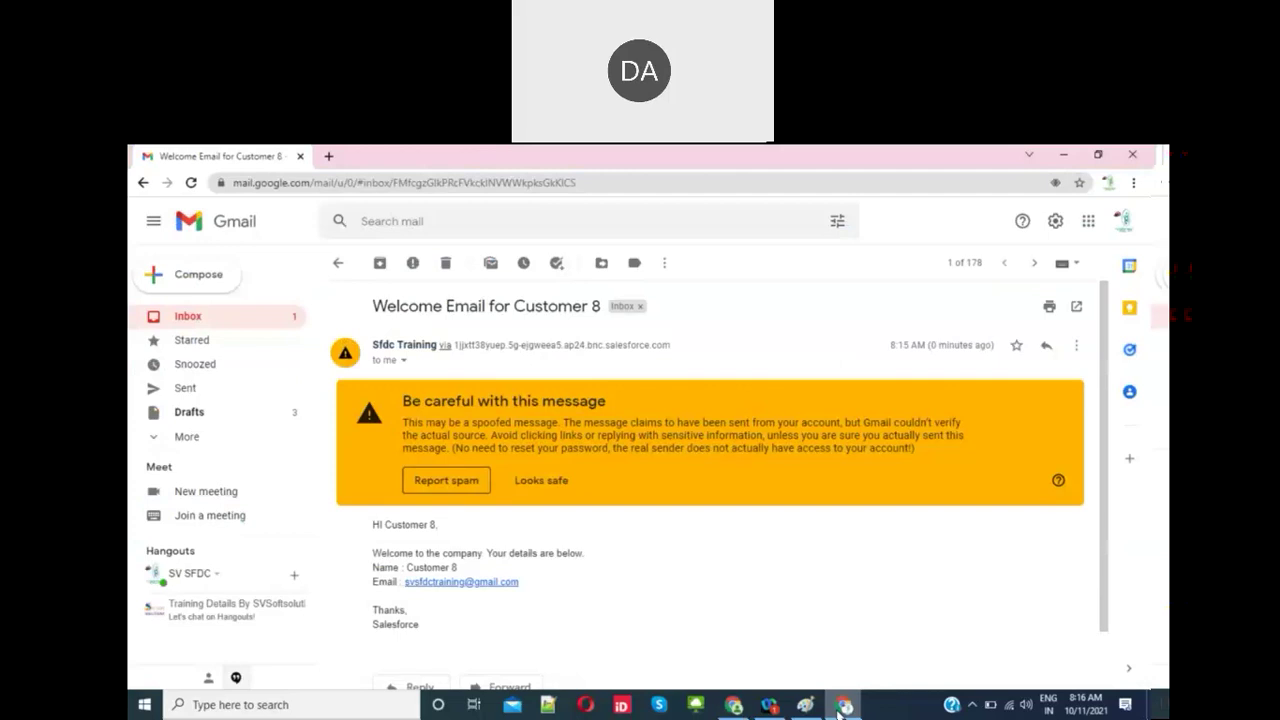
left_click(338, 263)
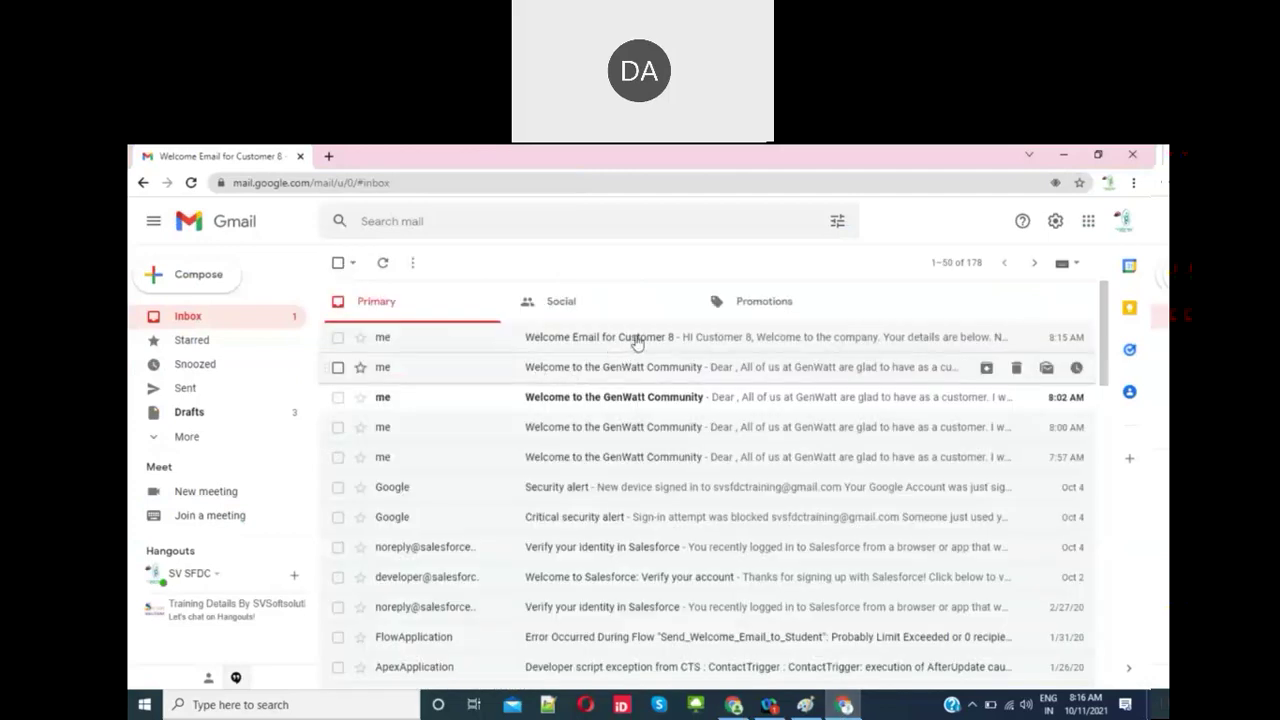
left_click(252, 323)
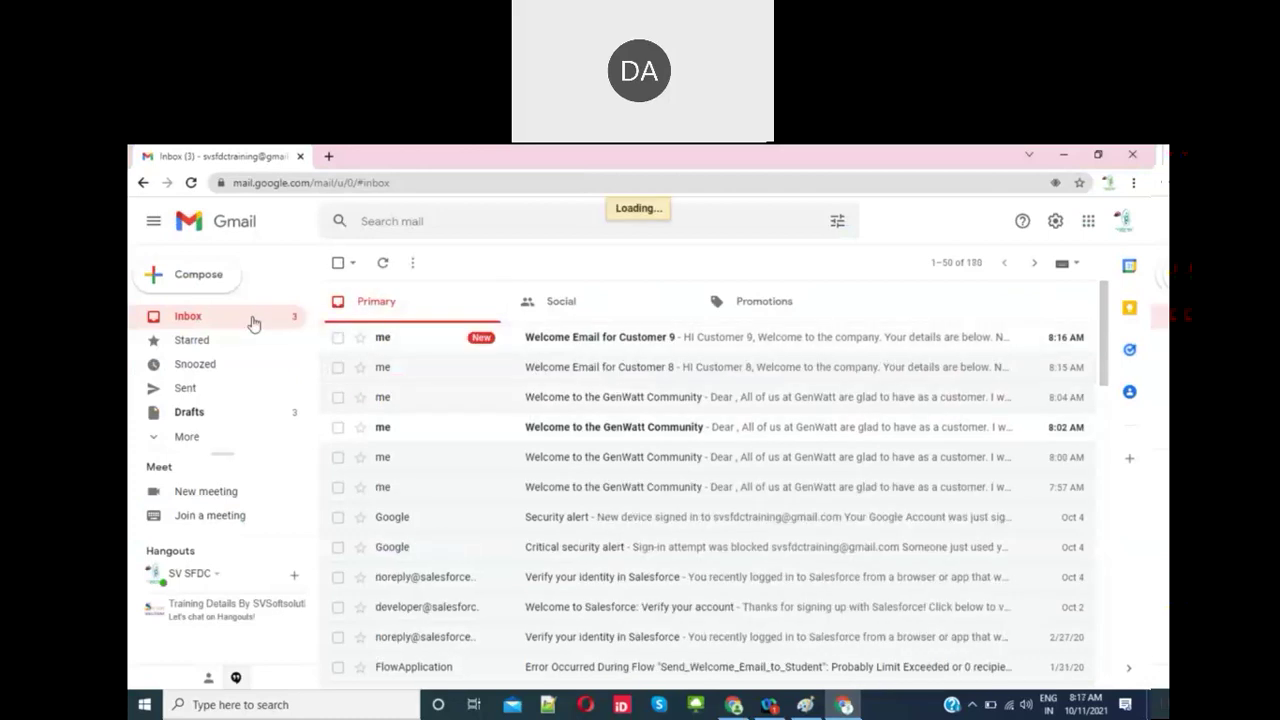
left_click(575, 349)
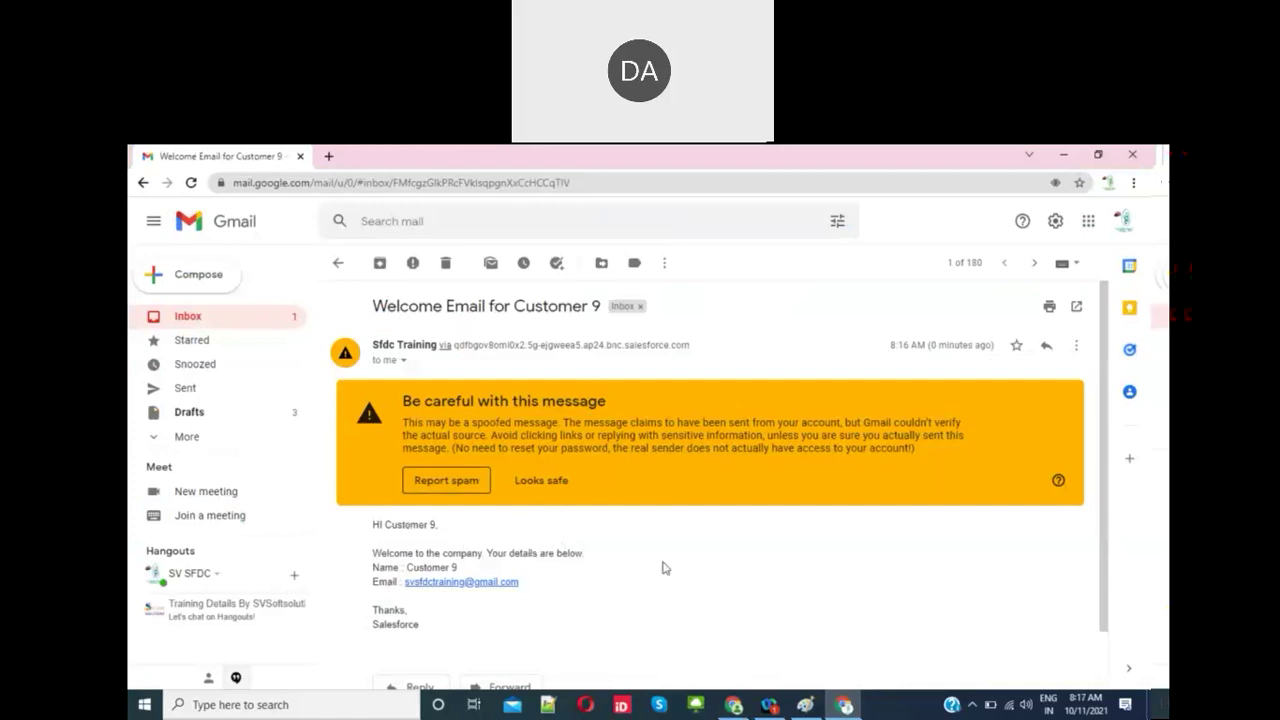
left_click(840, 706)
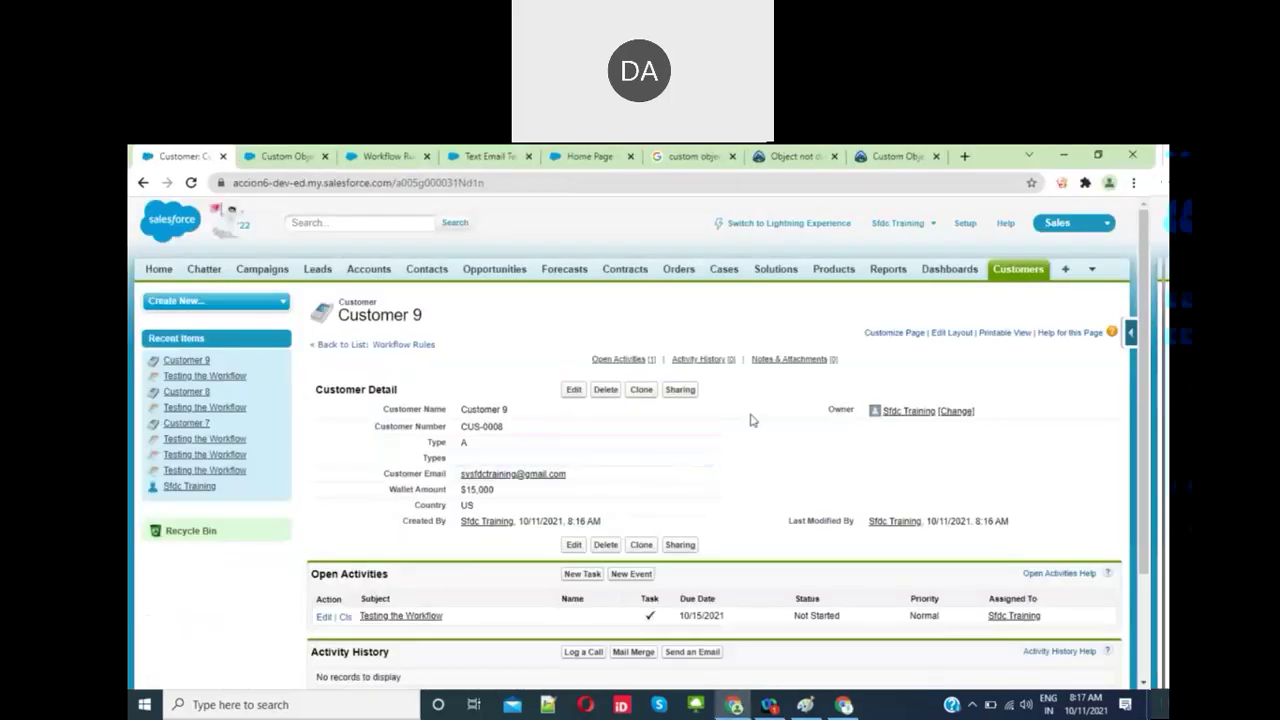
Step: Check the Customer 9 record's details and open activities, and review the Send Welcome Email rule's workflow actions
scroll(480, 302, "down", 2)
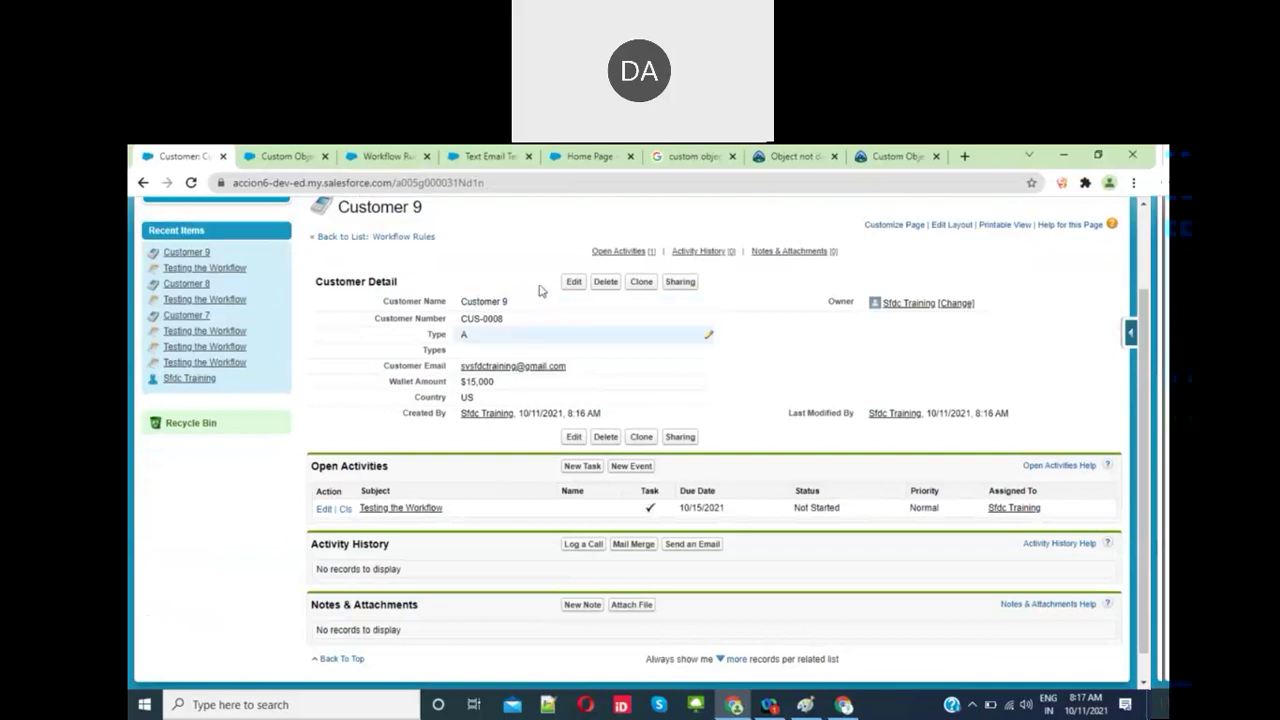
scroll(540, 288, "up", 2)
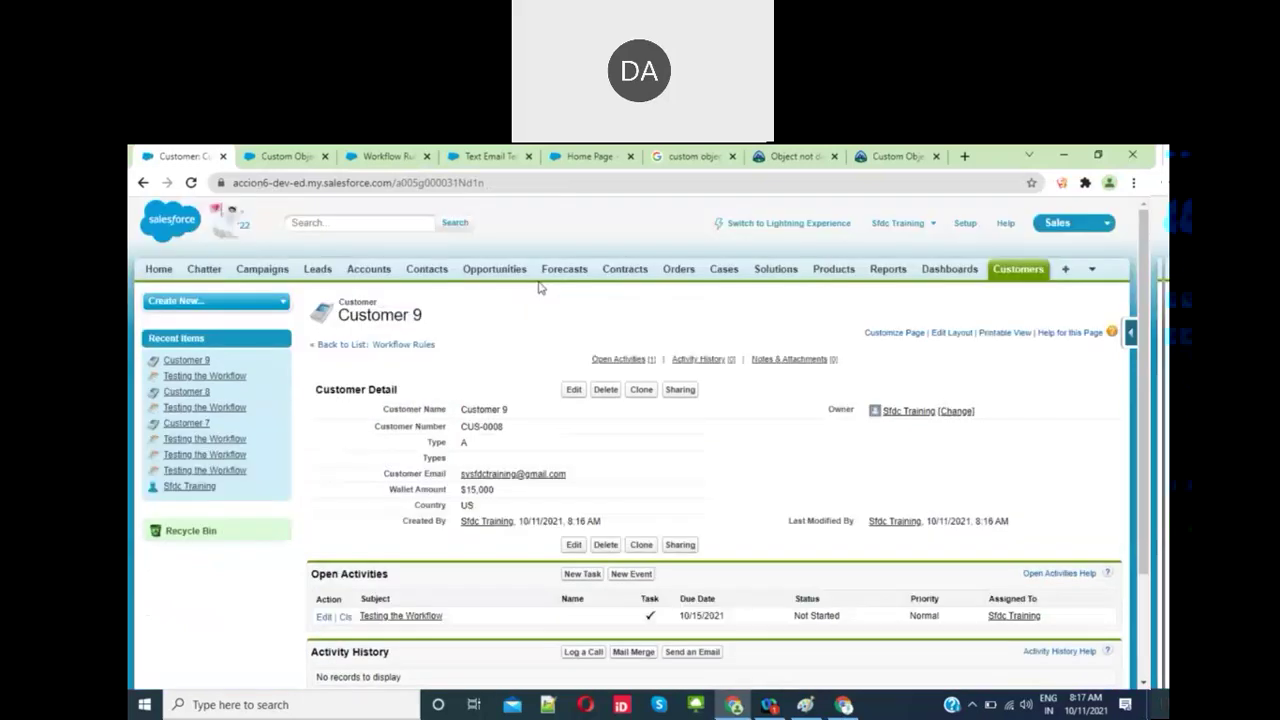
left_click(388, 156)
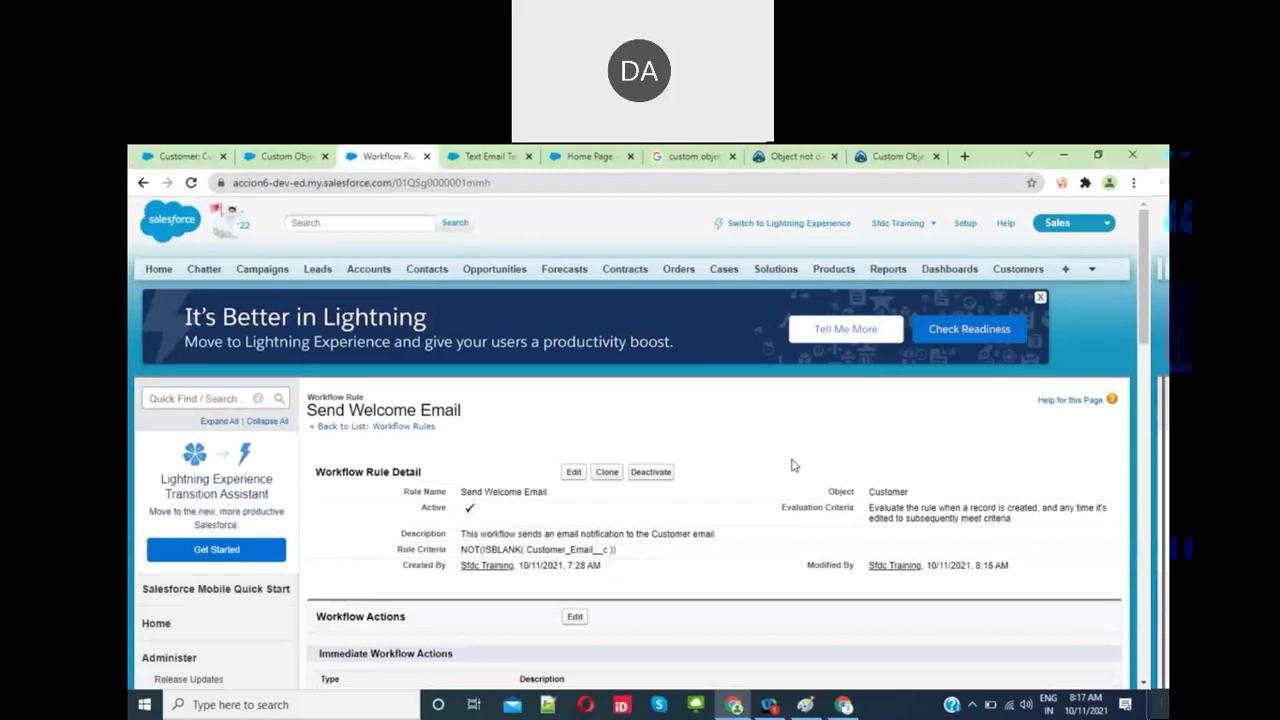
scroll(791, 465, "down", 3)
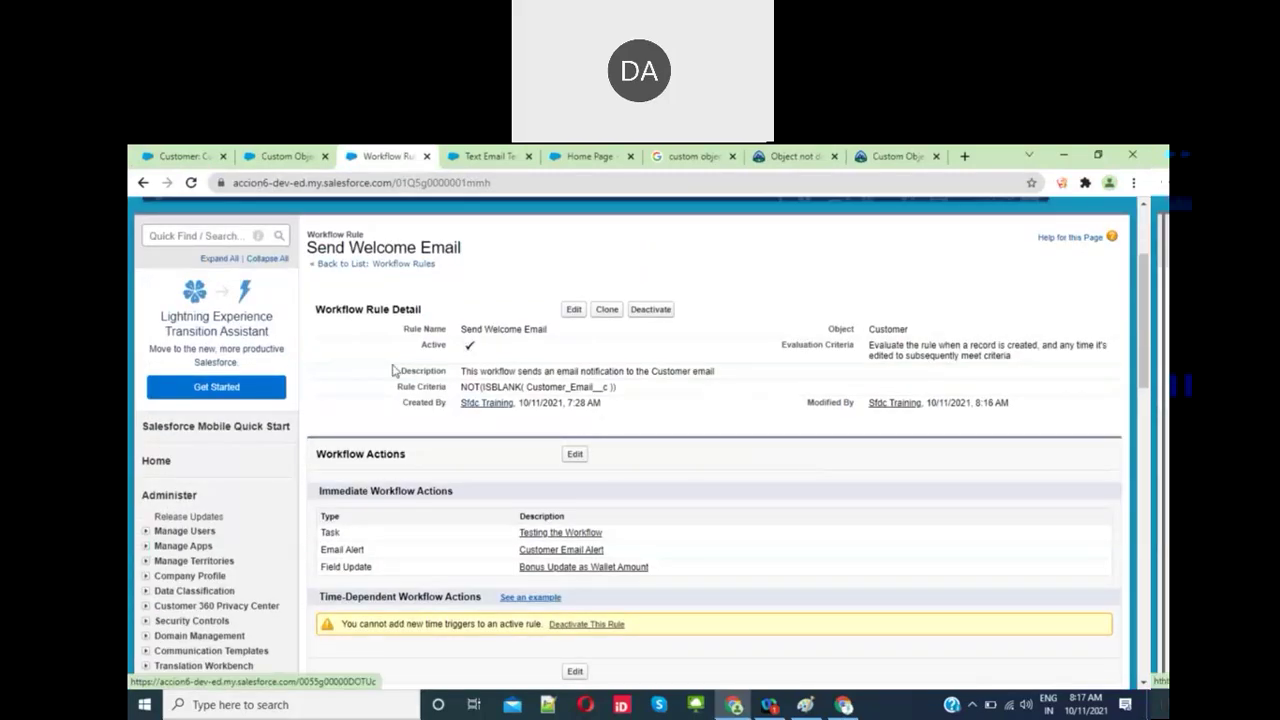